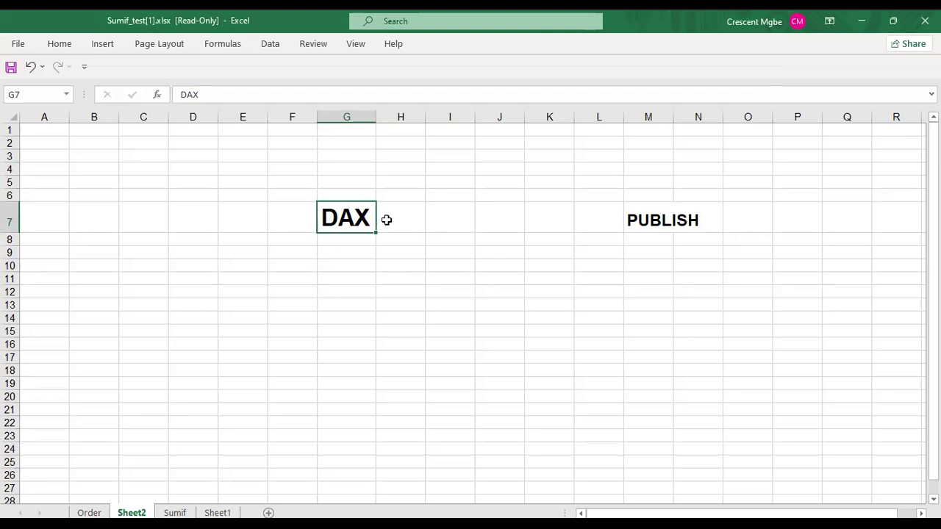
Merge and center the PUBLISH heading across cells M7 and N7
click(634, 220)
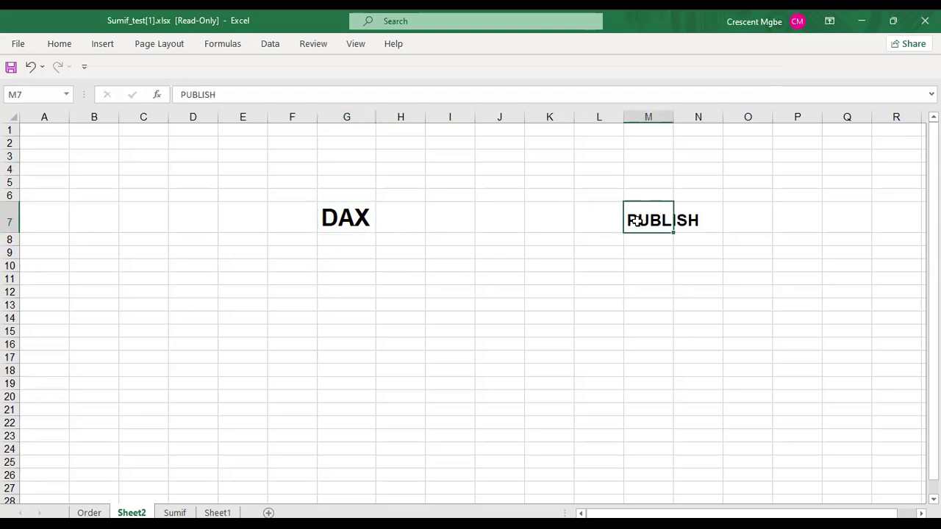
click(697, 217)
click(645, 209)
mouse_move(663, 219)
mouse_down()
mouse_move(689, 222)
mouse_move(681, 225)
mouse_up()
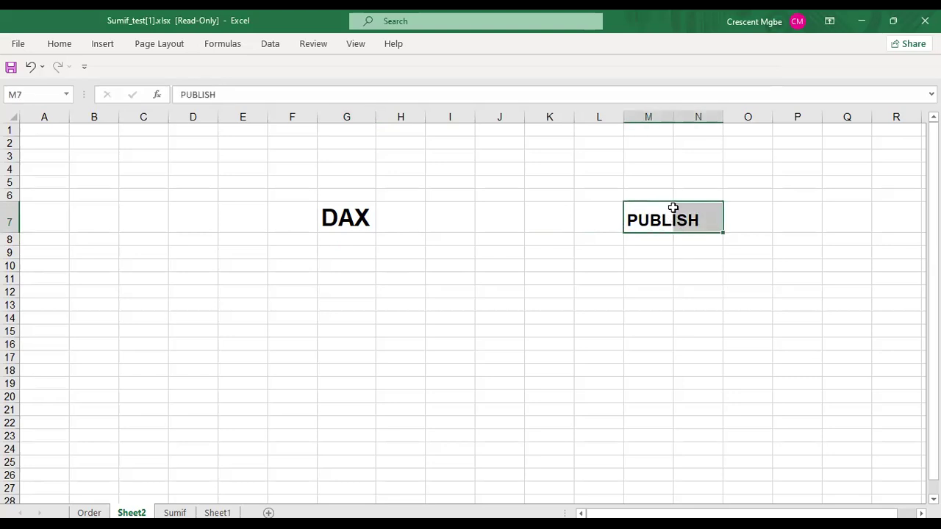
click(59, 44)
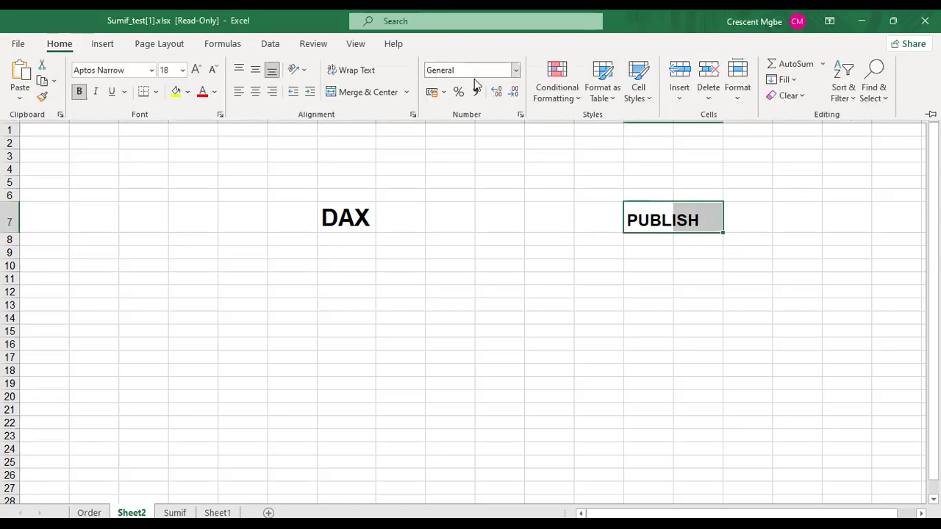
click(360, 94)
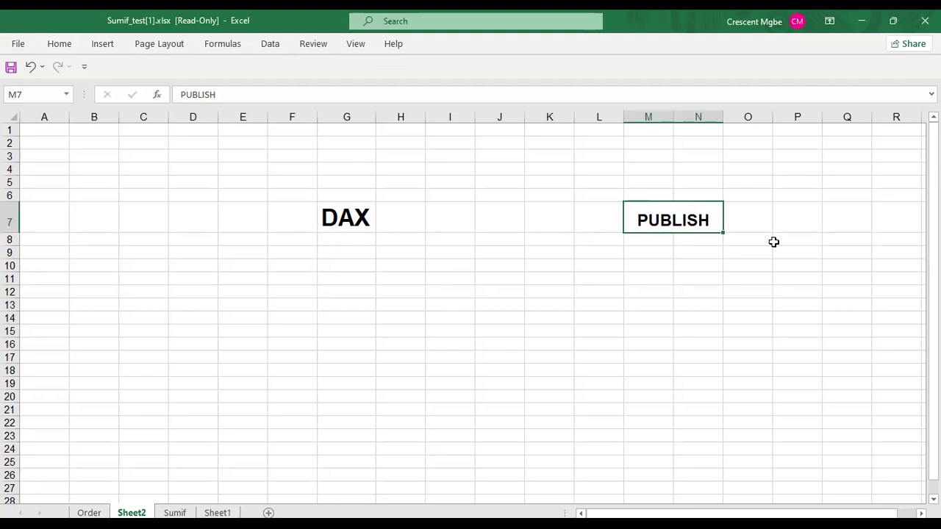
click(651, 344)
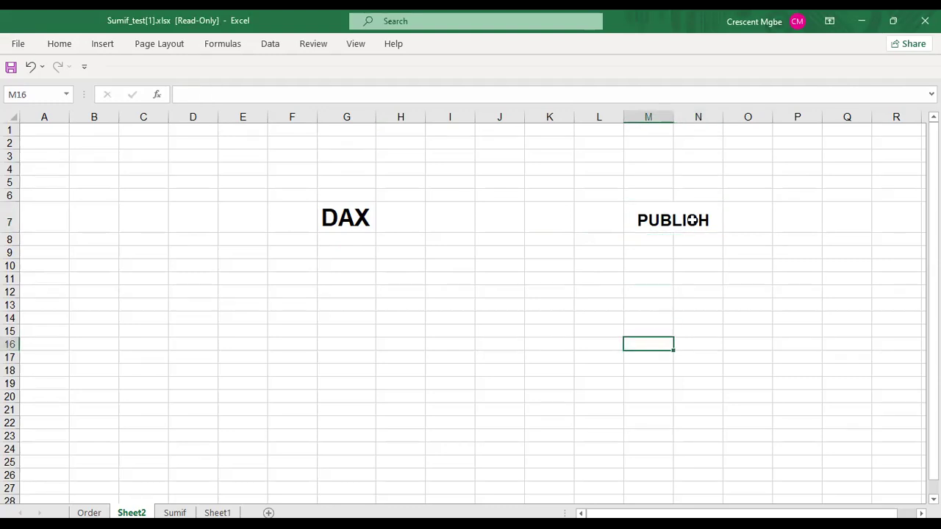
click(692, 220)
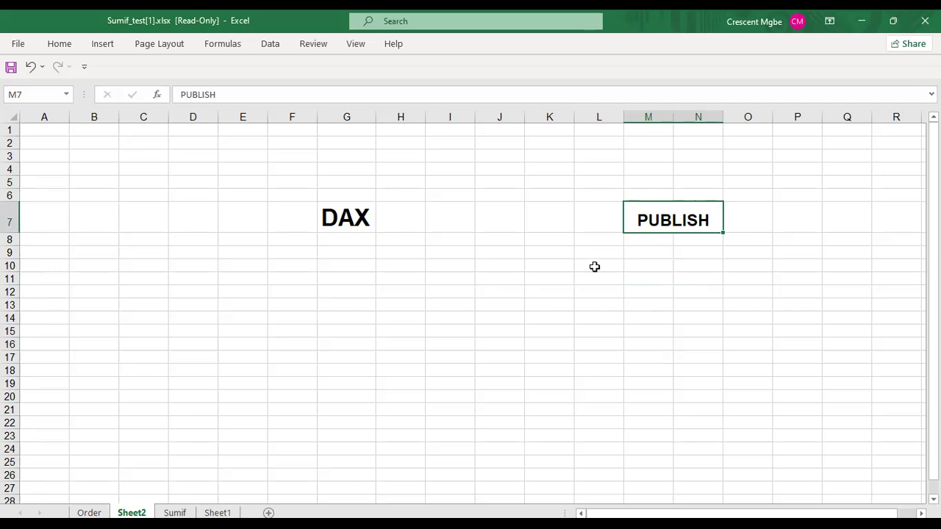
click(689, 313)
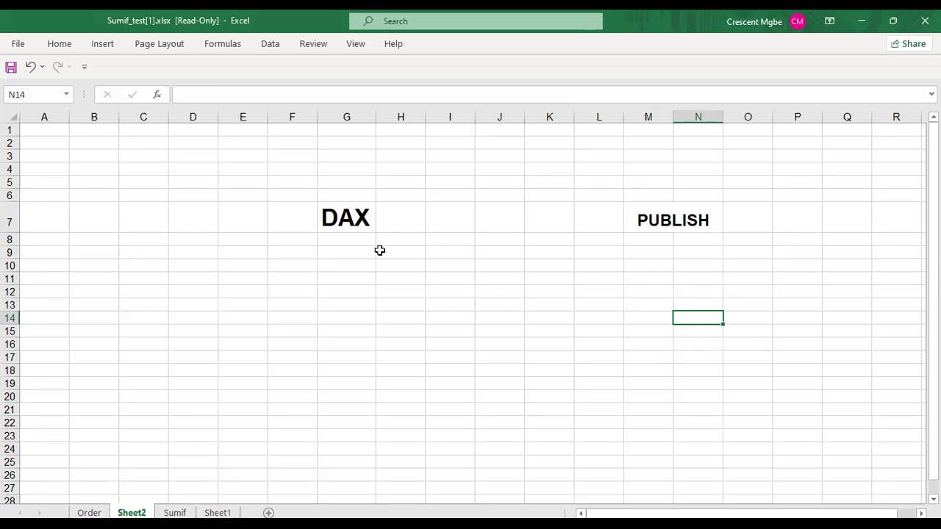
click(684, 248)
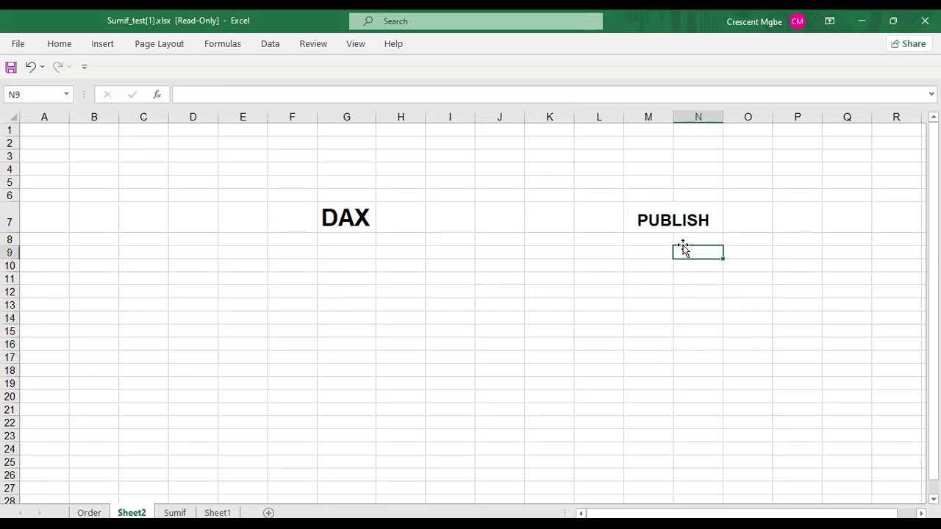
click(656, 238)
click(697, 240)
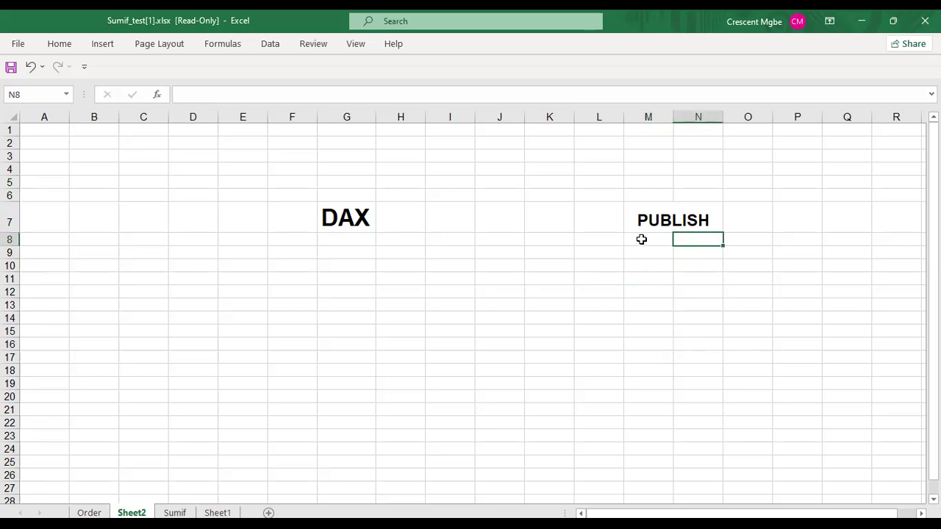
click(645, 239)
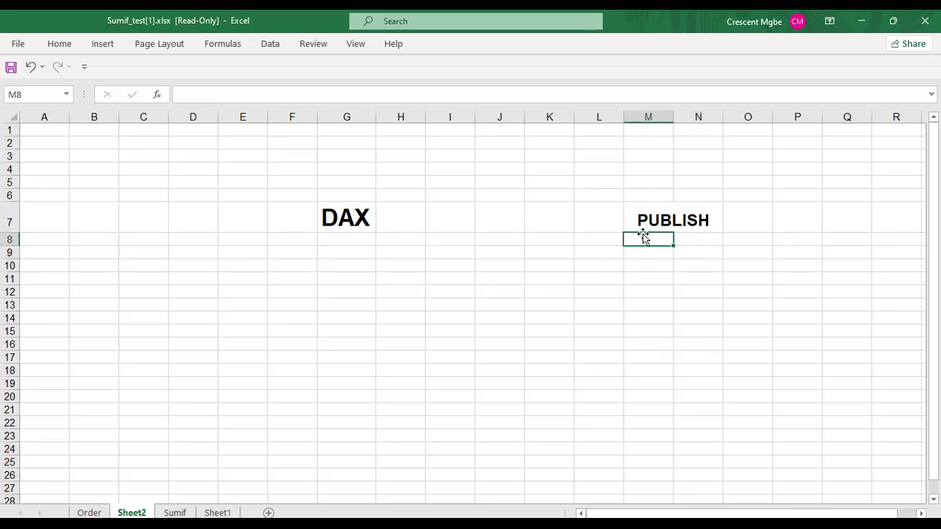
click(660, 219)
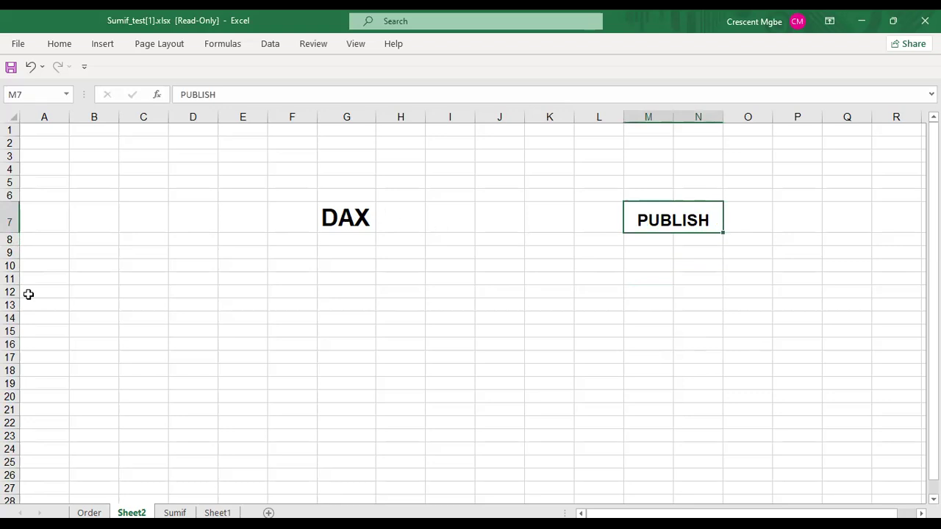
click(9, 46)
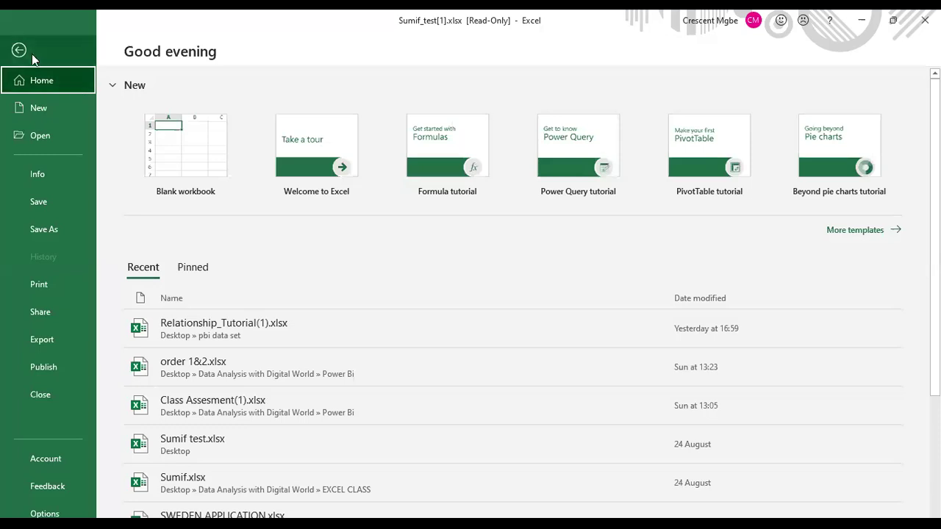
click(21, 51)
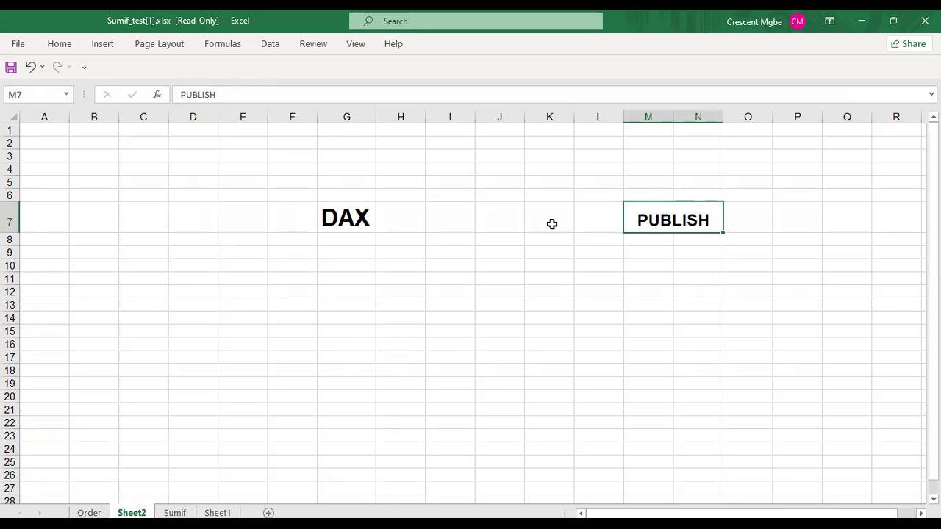
Enter "Data Analytics Expression" in cell G8, directly below the DAX heading
click(305, 220)
click(344, 221)
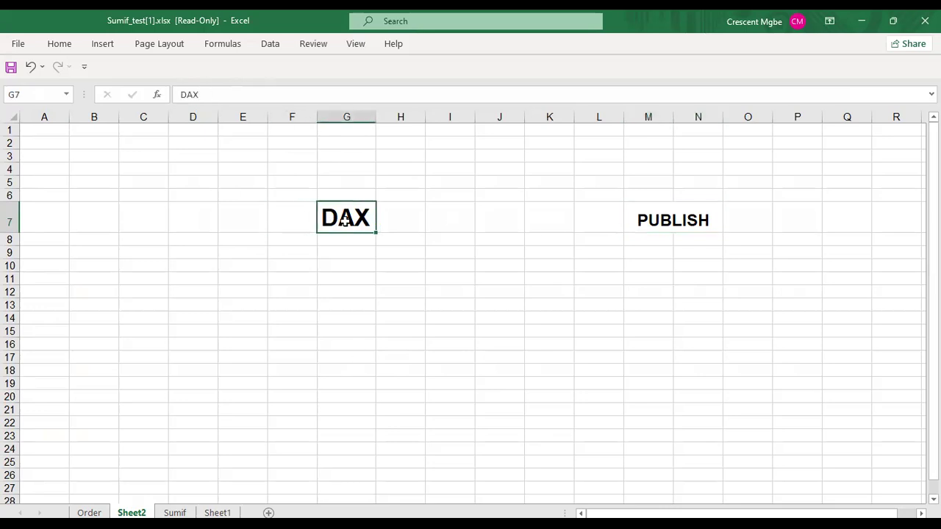
click(333, 239)
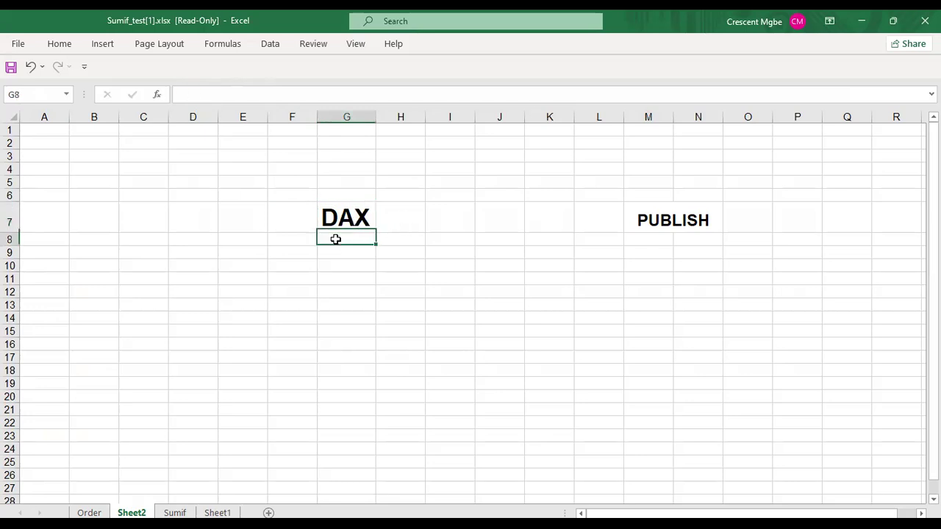
text(Data A)
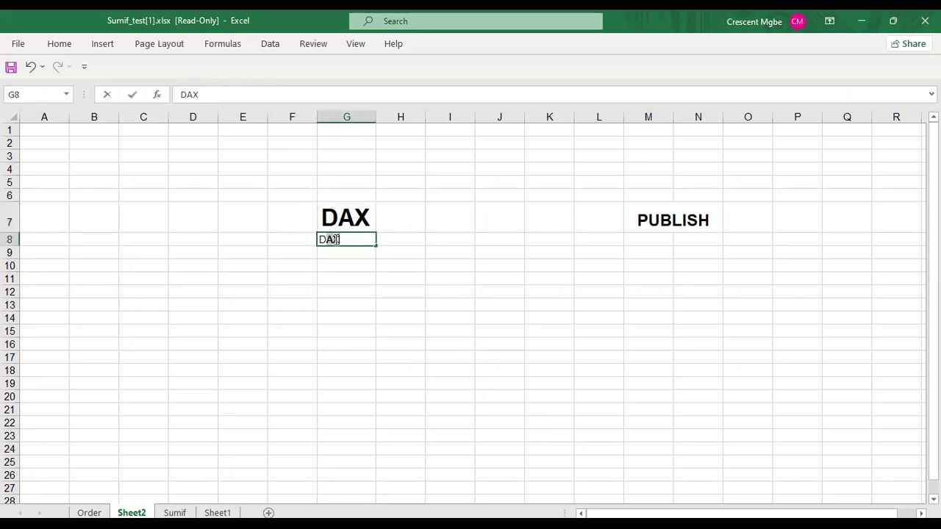
text(nalytics)
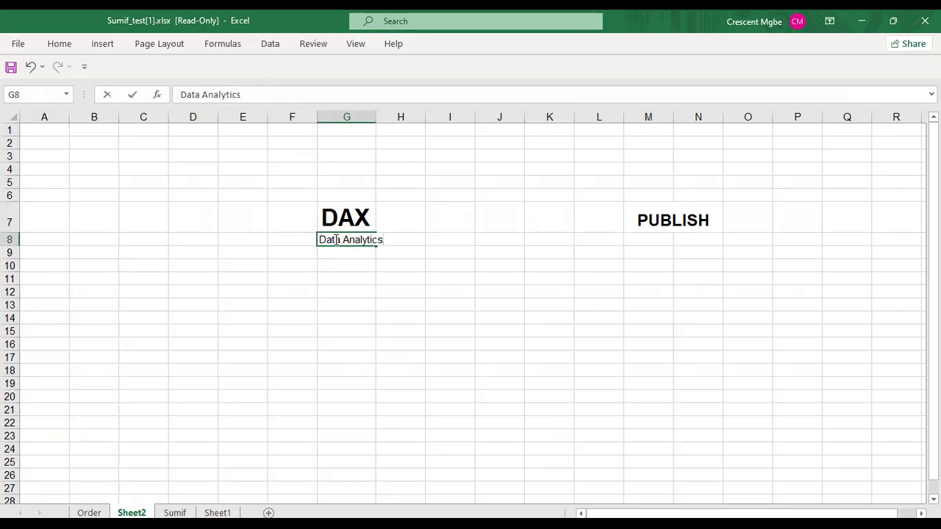
text( Xpression)
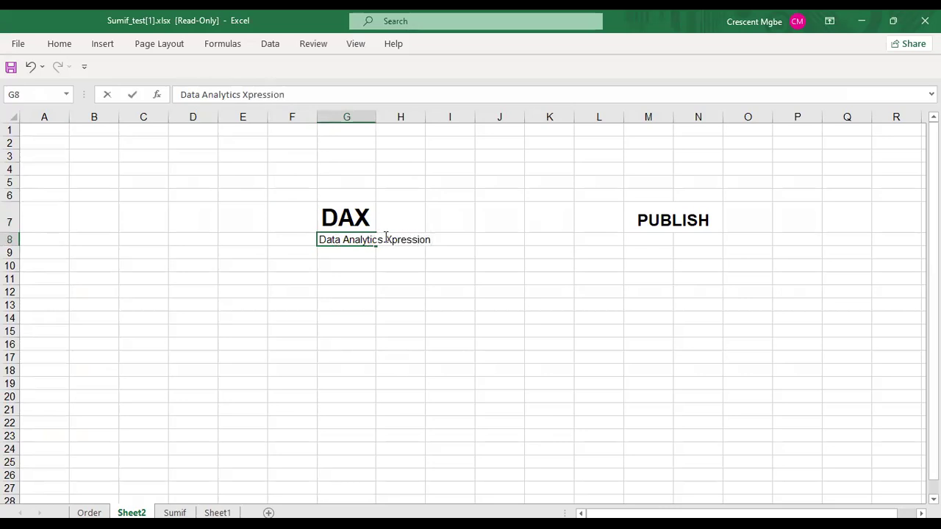
click(391, 238)
key(BackSpace)
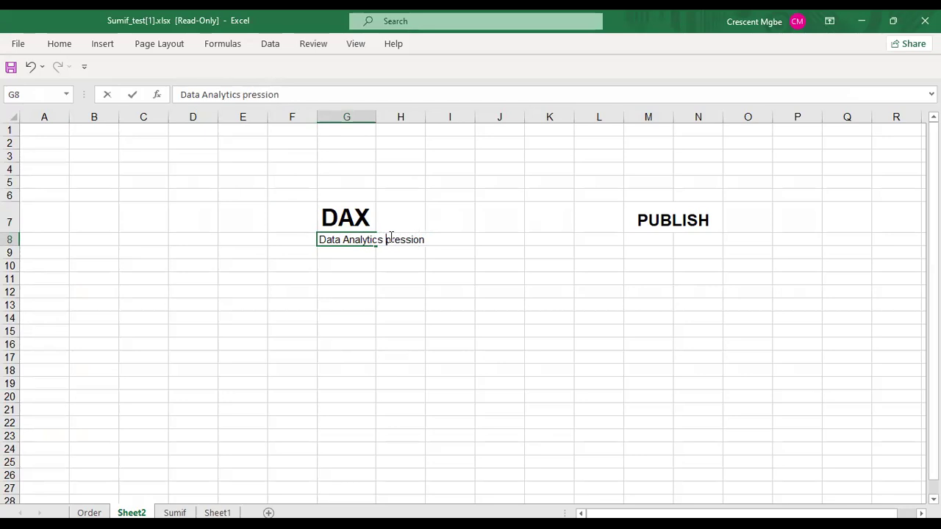
text(Ex)
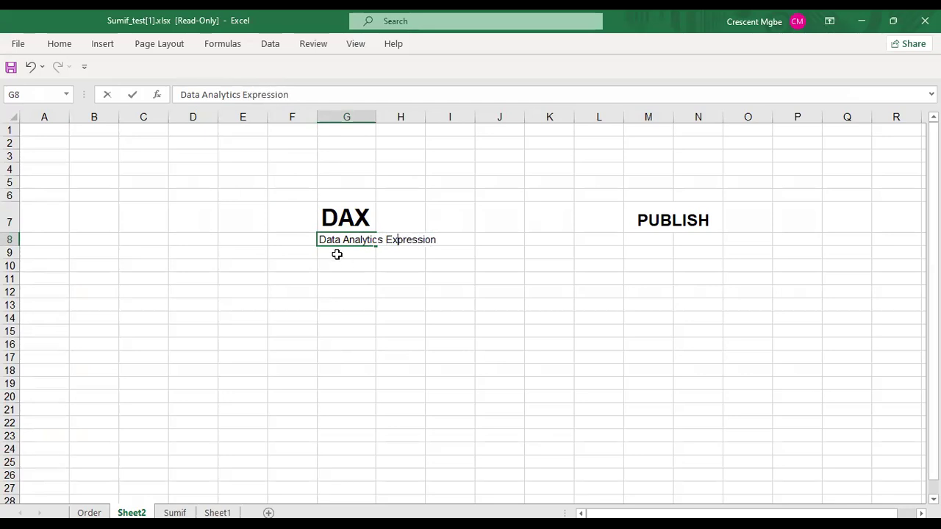
click(363, 257)
click(343, 319)
click(348, 231)
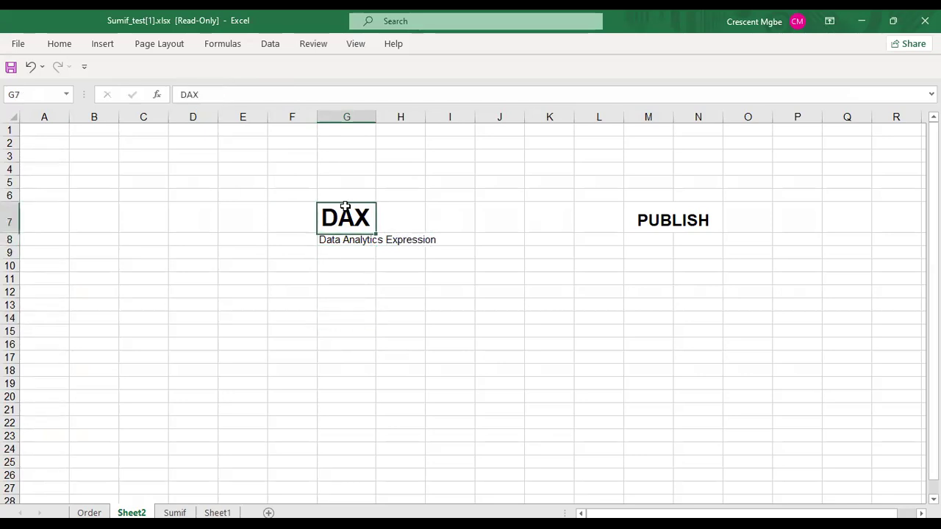
click(413, 241)
click(348, 241)
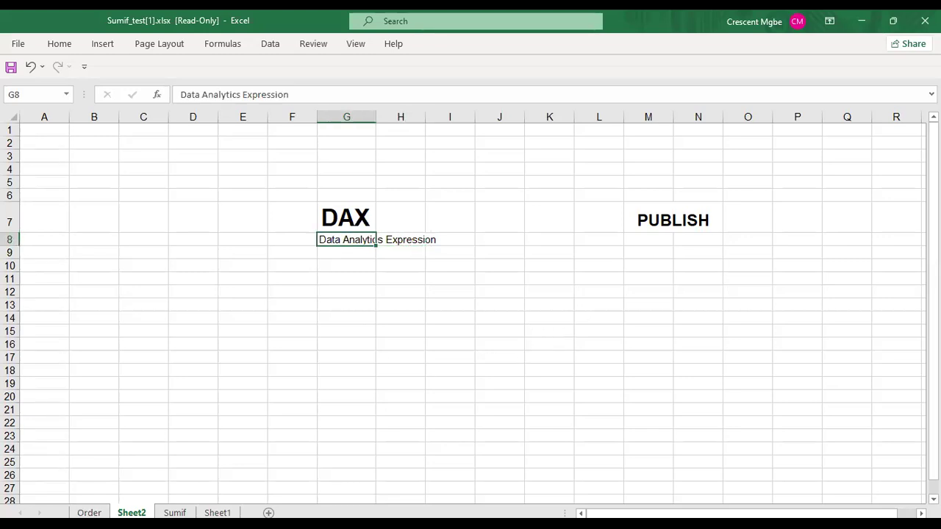
Look at the Sumif sheet, and examine the Profit column and its formulas on the Order sheet
click(175, 513)
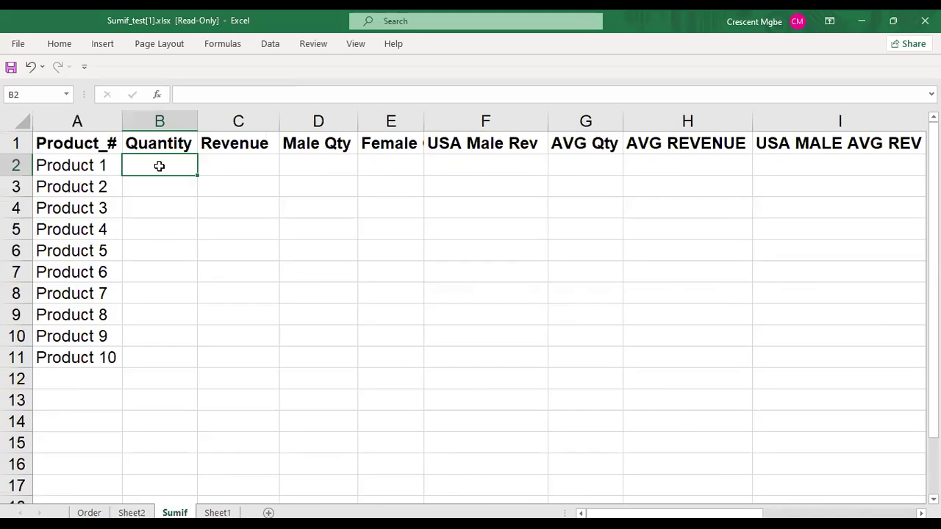
click(89, 513)
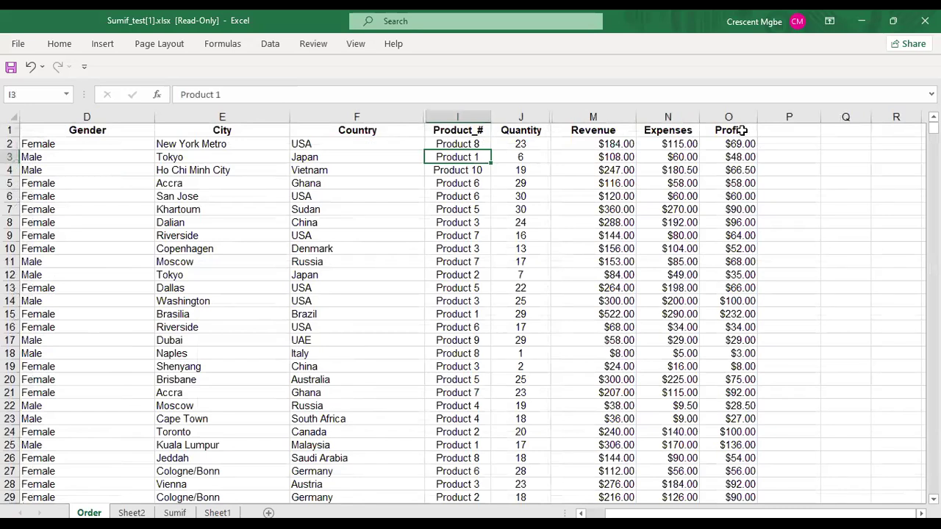
click(745, 155)
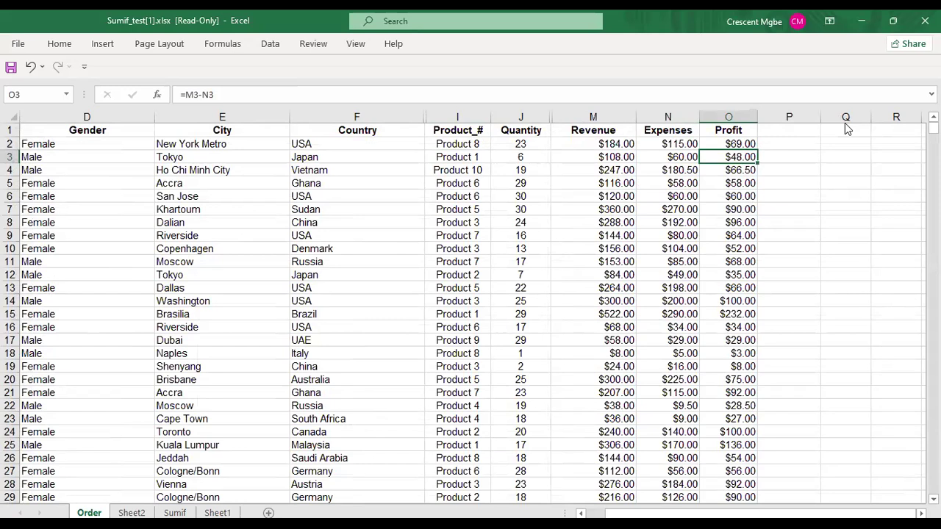
click(518, 483)
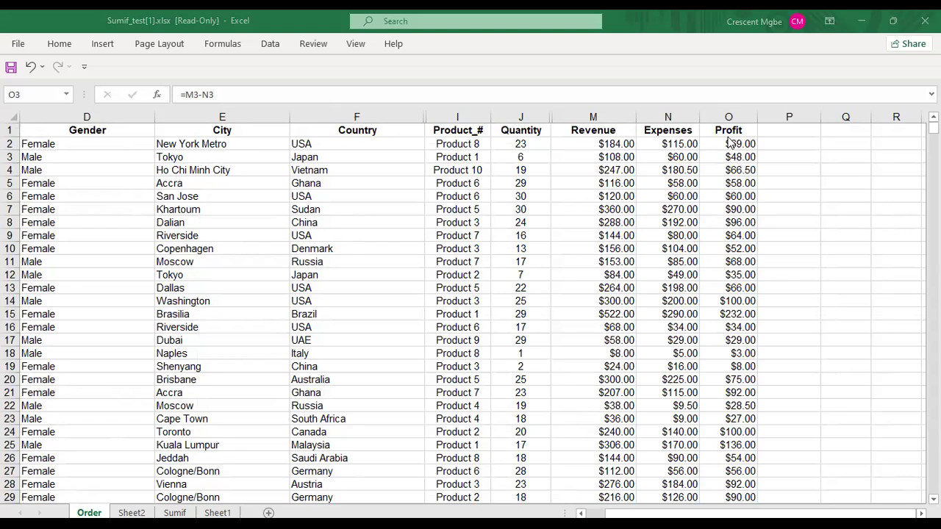
drag(727, 145, 733, 287)
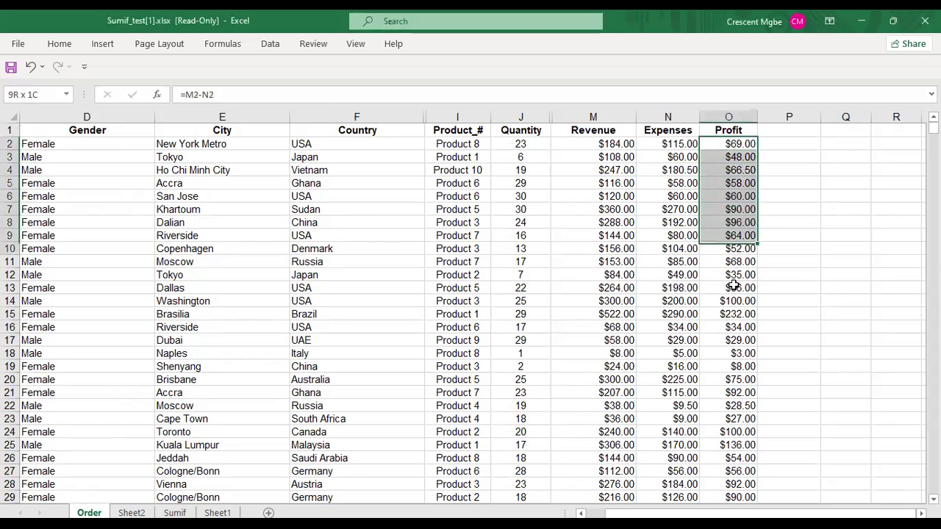
mouse_move(933, 128)
mouse_down()
mouse_move(933, 354)
mouse_move(932, 126)
mouse_up()
click(798, 183)
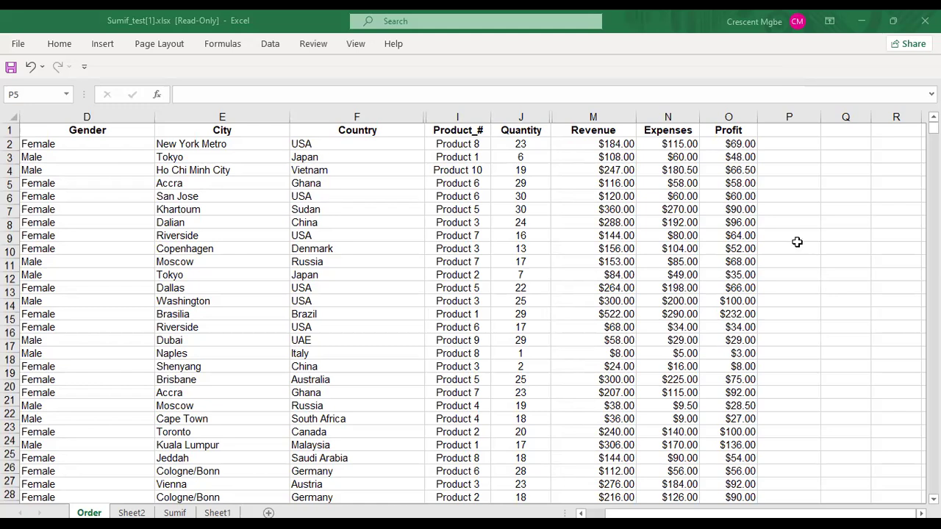
click(729, 116)
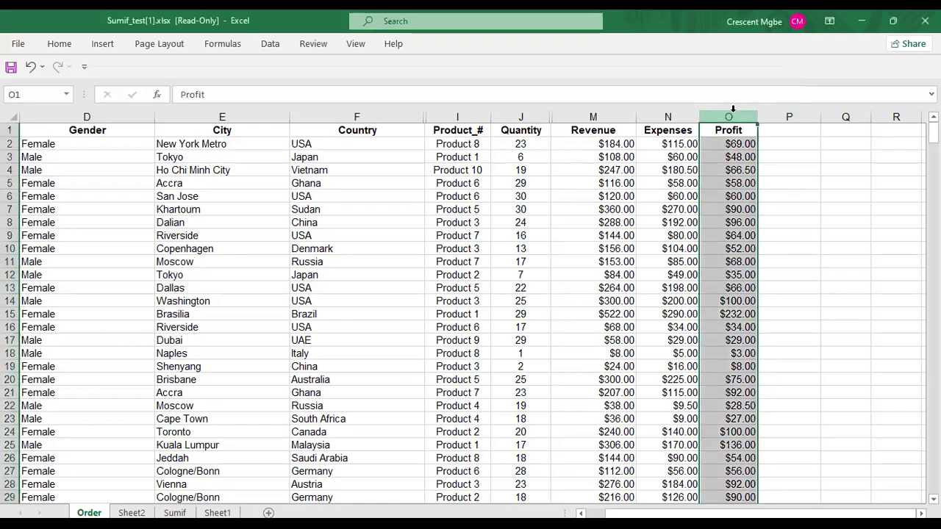
Total the entire Profit column in cell P9 with the formula =SUM(O:O)
click(806, 233)
text(=)
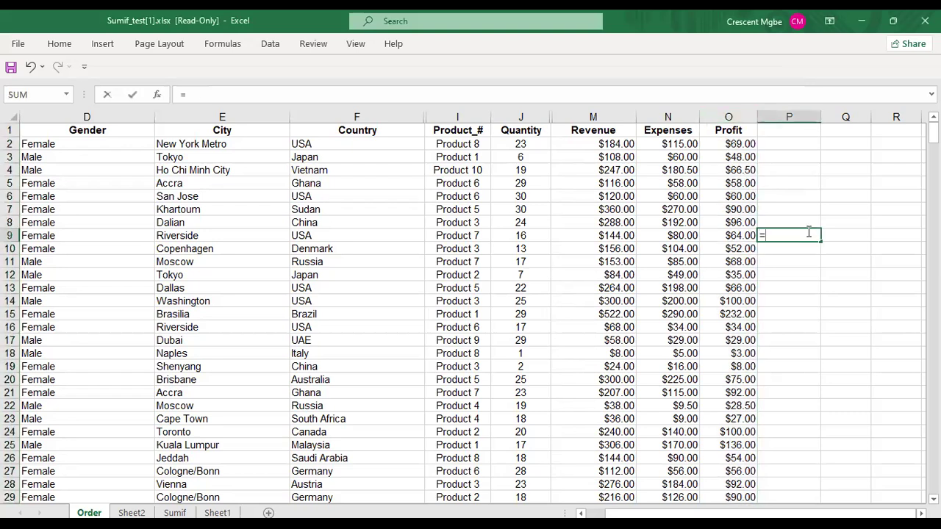
text(sum)
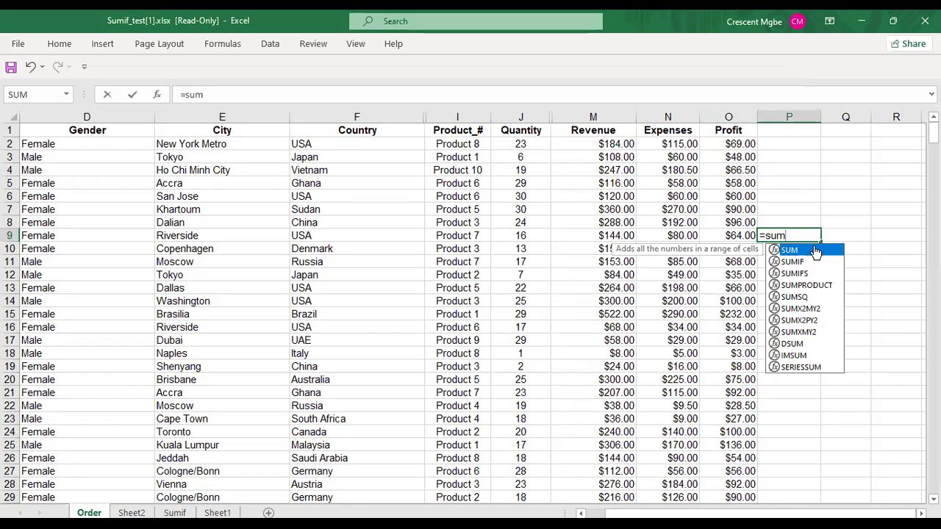
key(Tab)
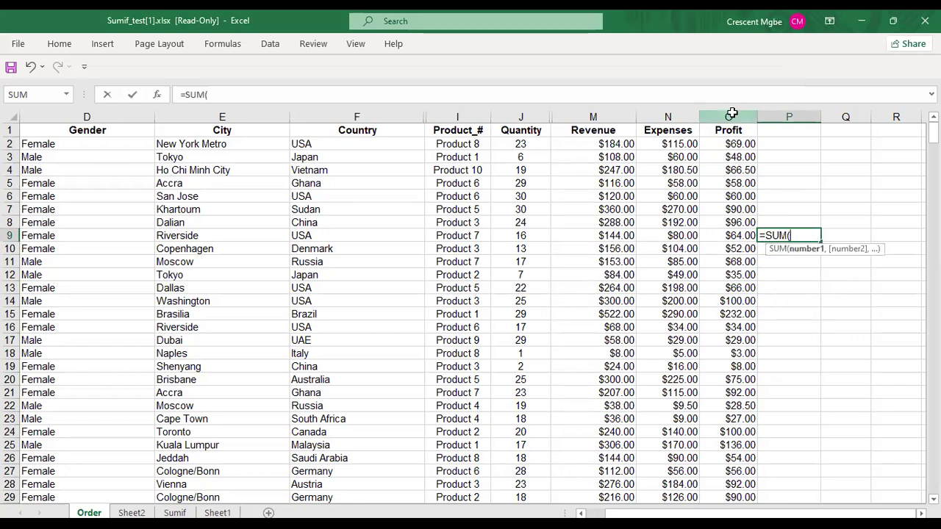
click(731, 112)
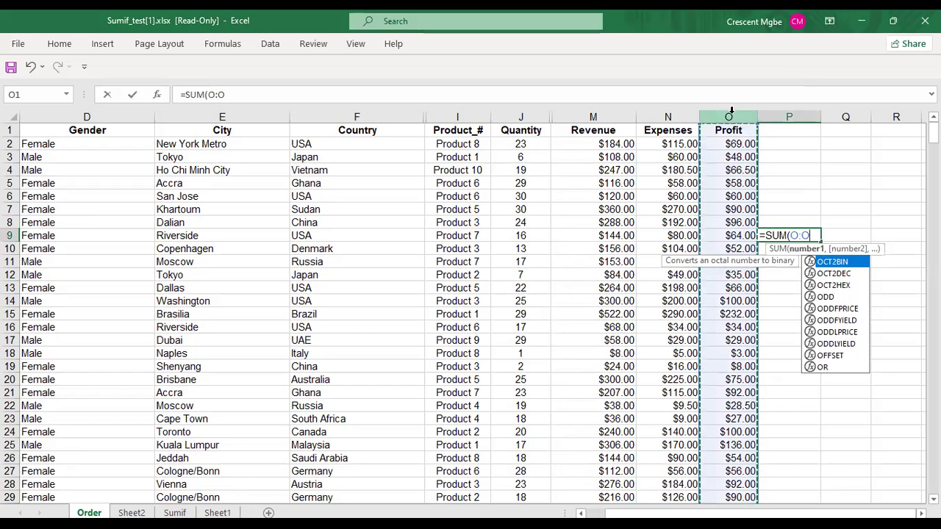
key(Return)
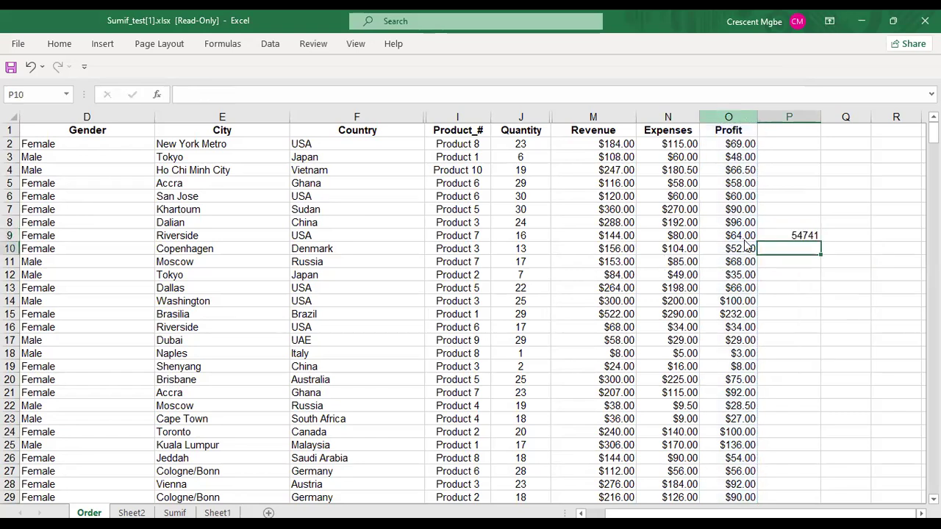
click(792, 235)
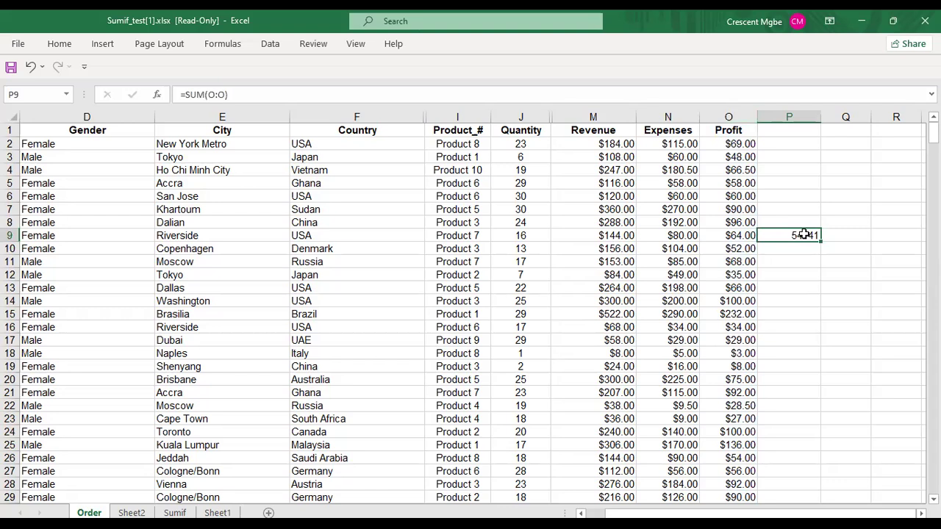
Clear the profit total formula from cell P9 on the Order sheet
double_click(803, 235)
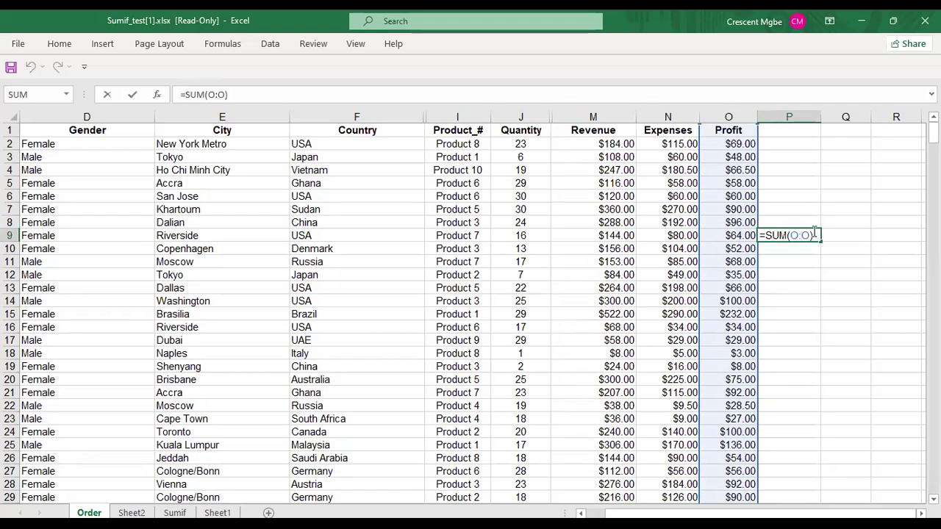
key(Escape)
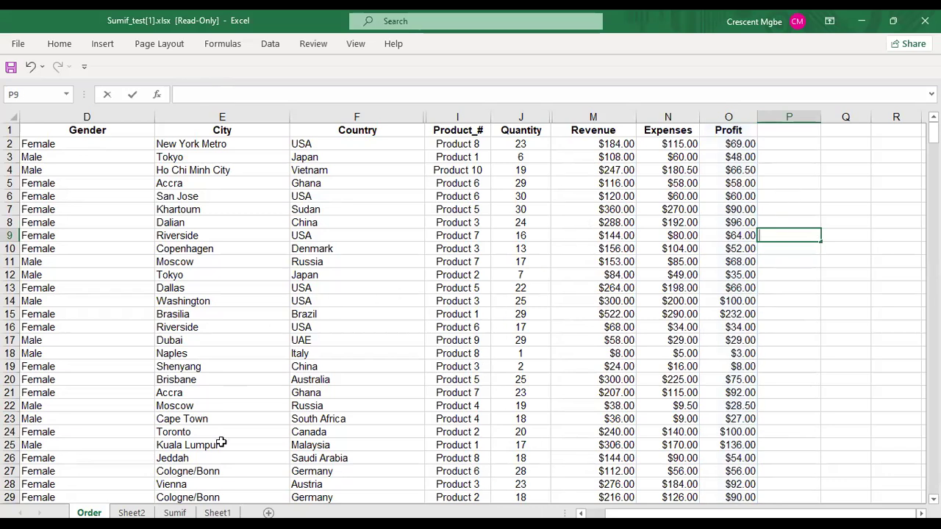
Return to Sheet2 and review the DAX heading and the expansion of the abbreviation written below it
click(132, 512)
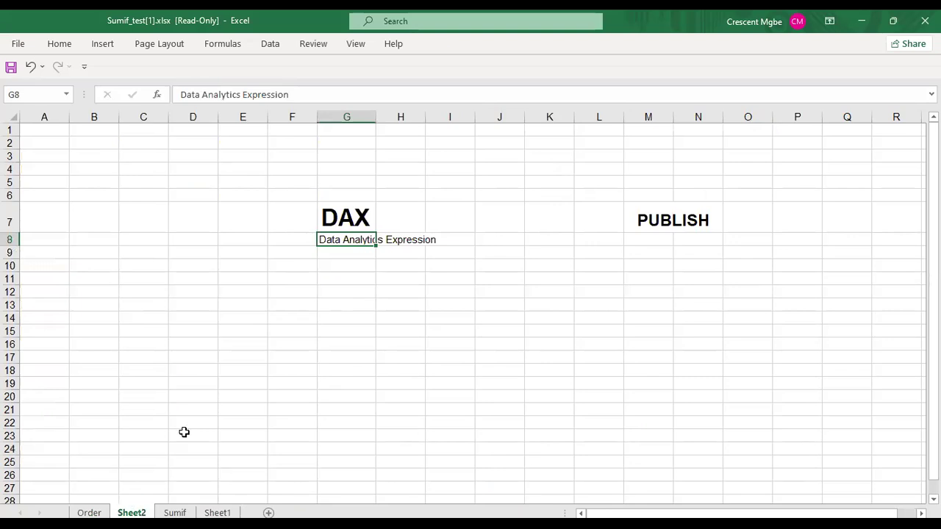
click(389, 209)
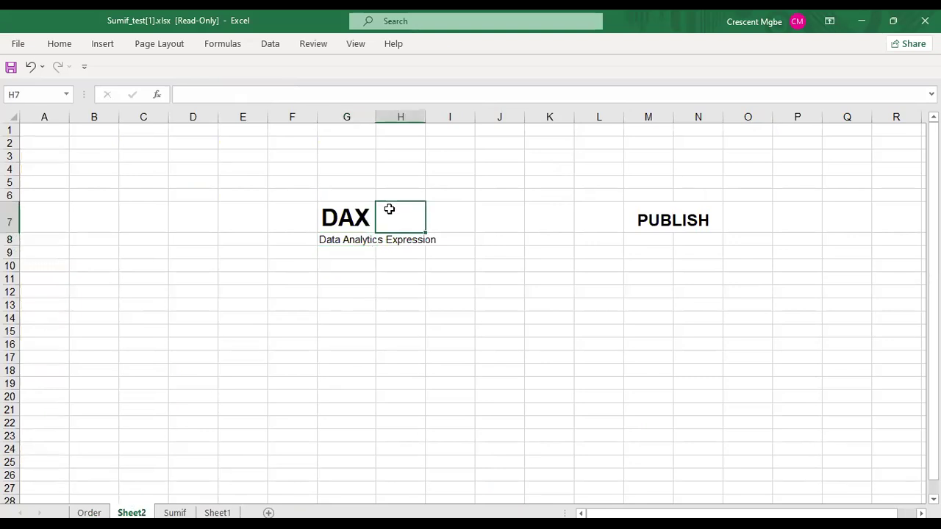
click(341, 208)
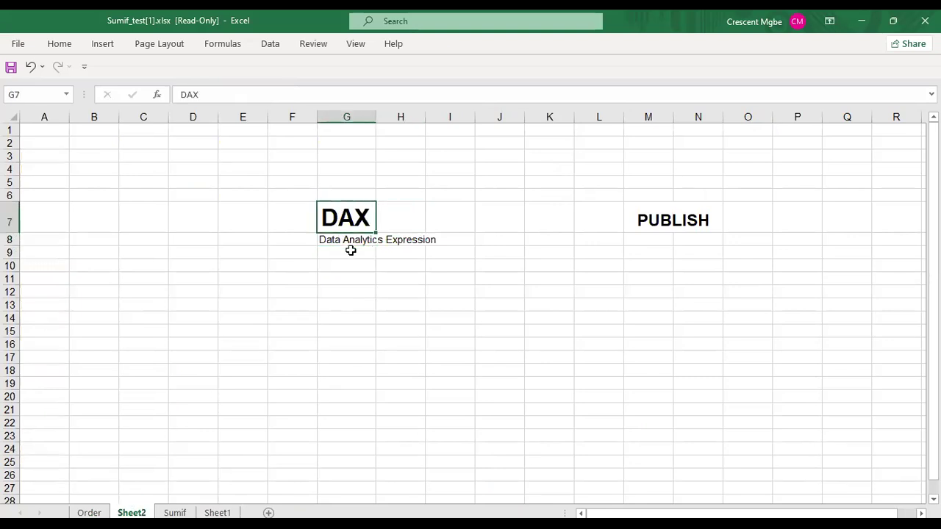
click(410, 242)
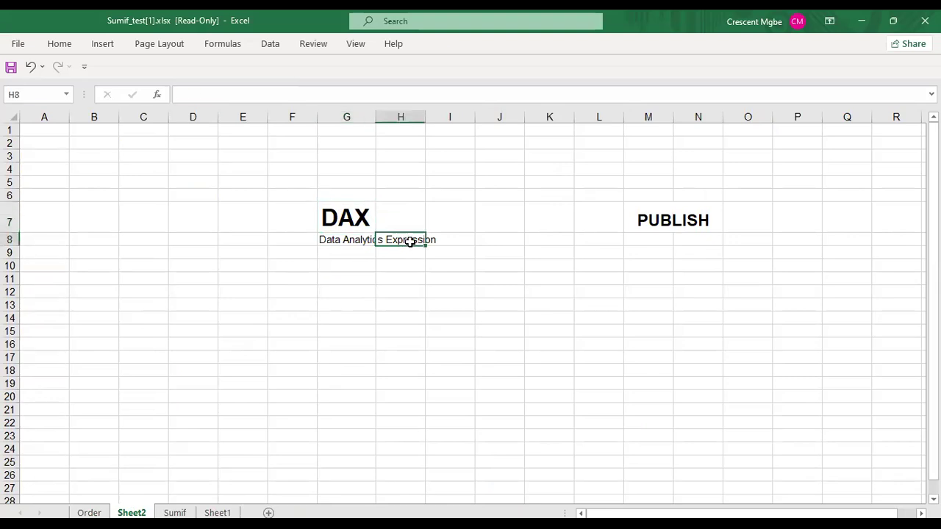
click(358, 266)
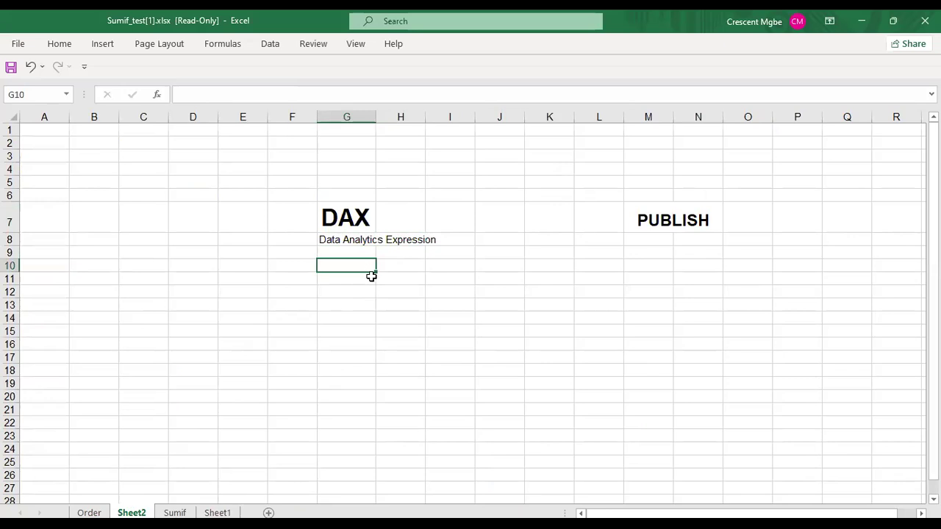
click(397, 267)
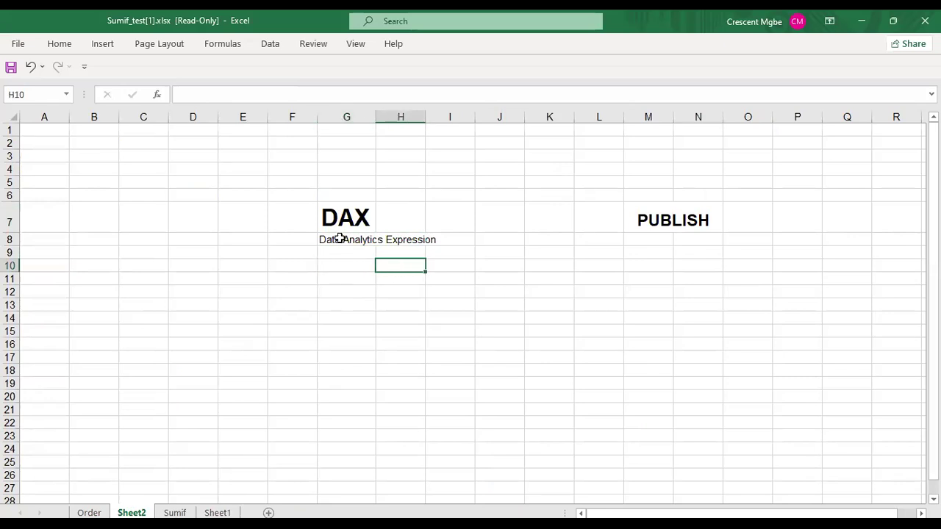
click(340, 239)
click(605, 294)
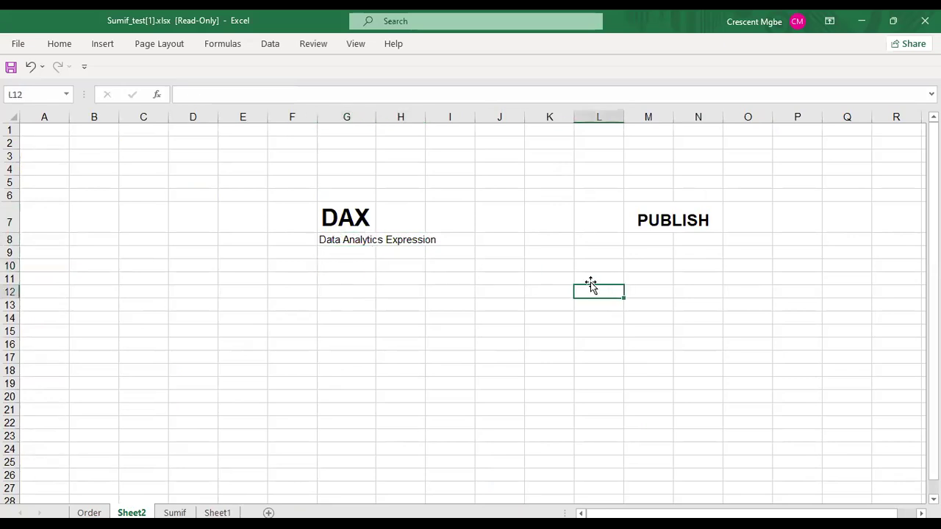
click(364, 217)
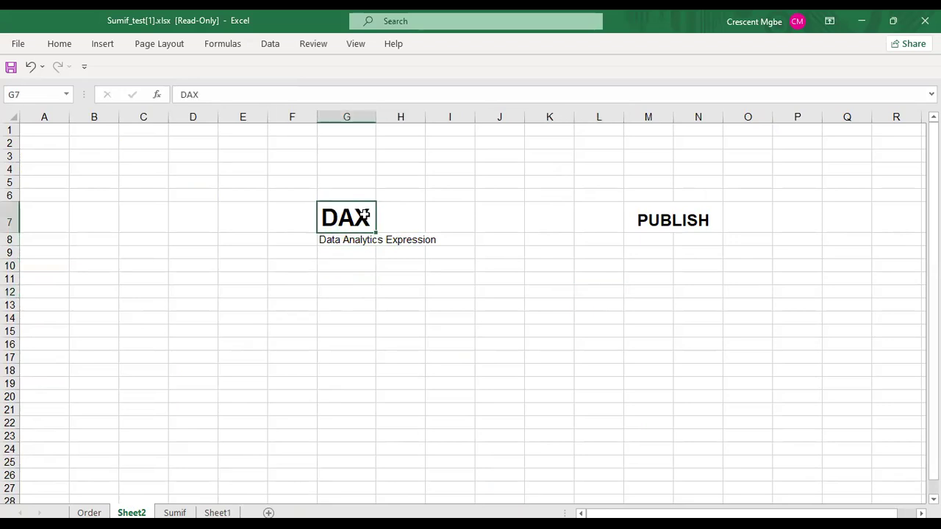
Enter "3 ways to use dax" in cell H11 of Sheet2
click(403, 280)
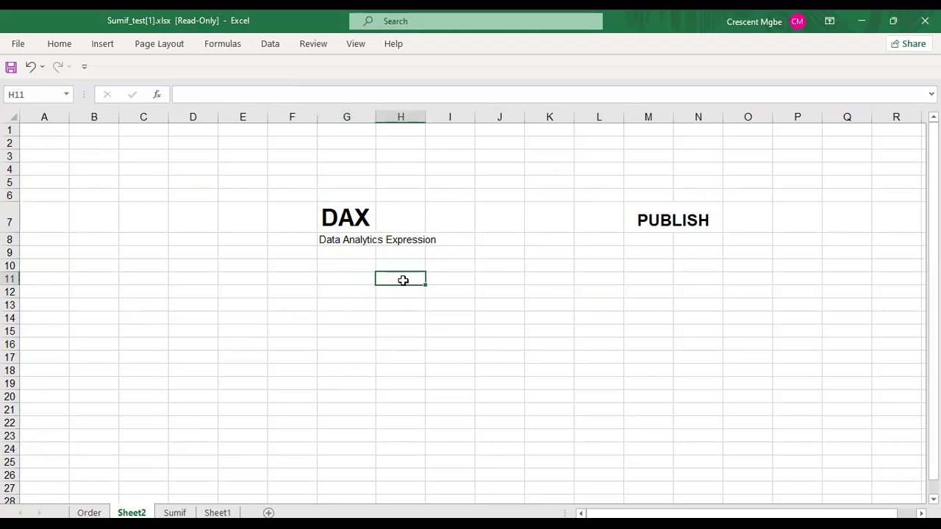
text(3 ways )
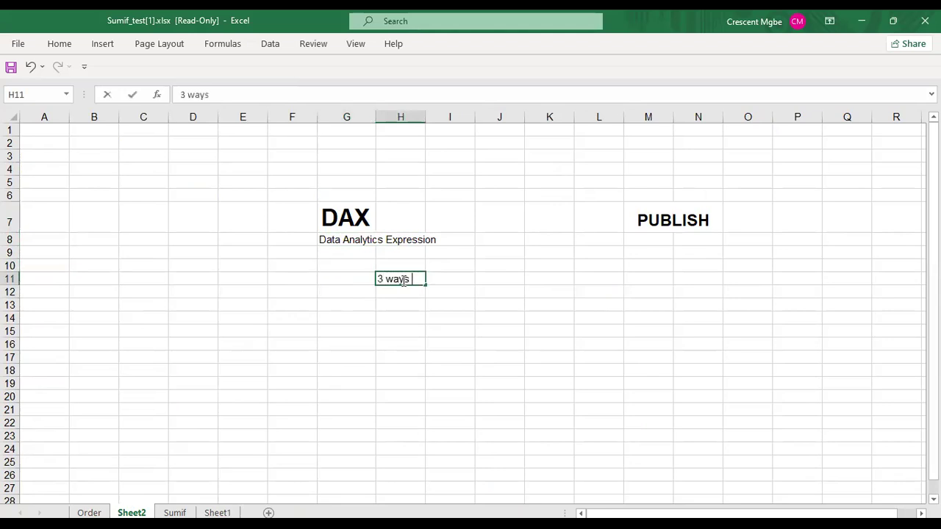
text(to use dax)
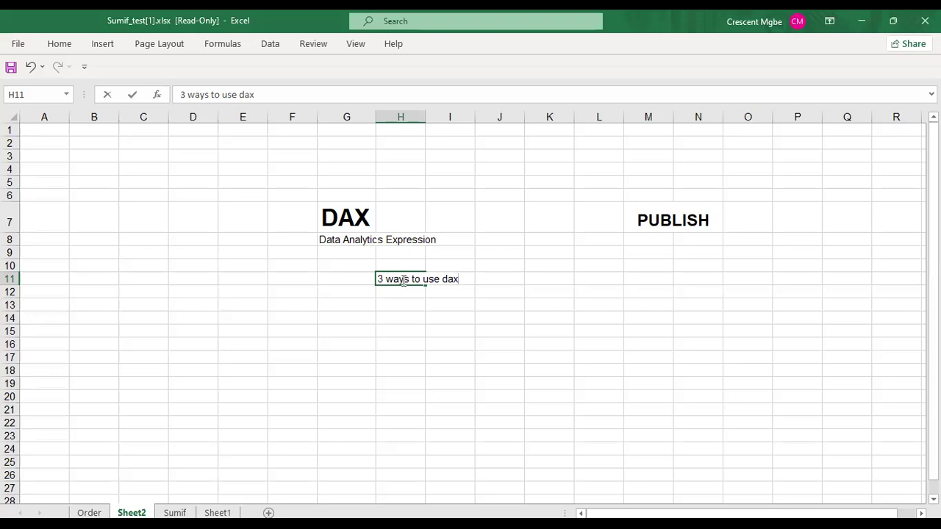
key(Return)
List "measures", "calated column" and "Tables" in cells H12 to H14 under the "3 ways to use dax" line
text(measures)
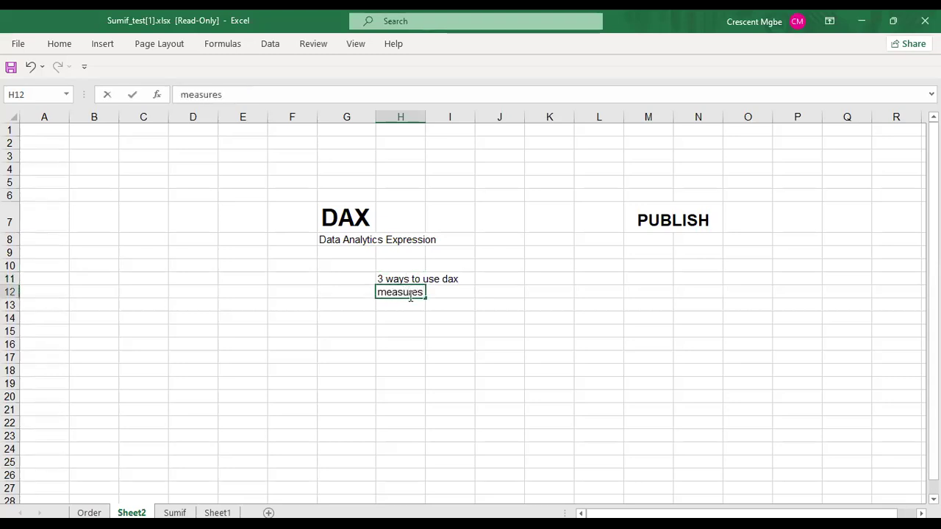
click(418, 308)
text(calat)
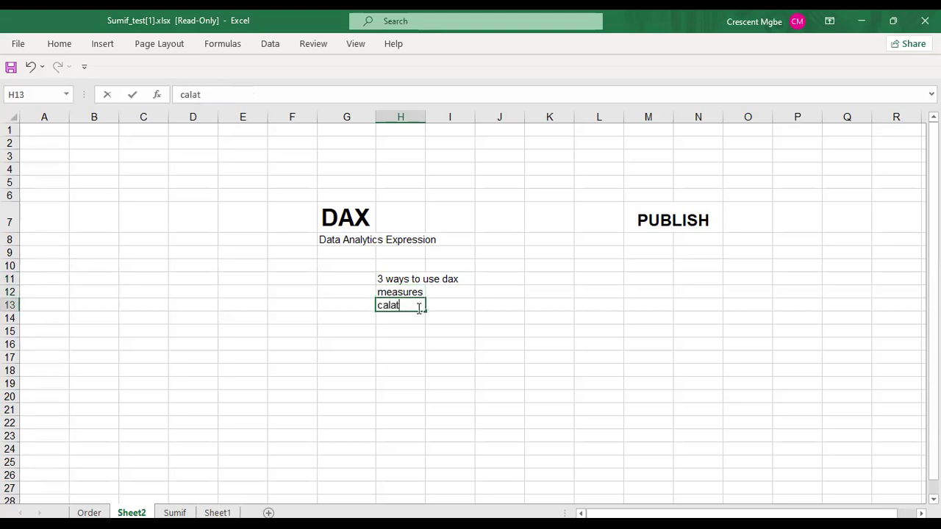
text(ed column)
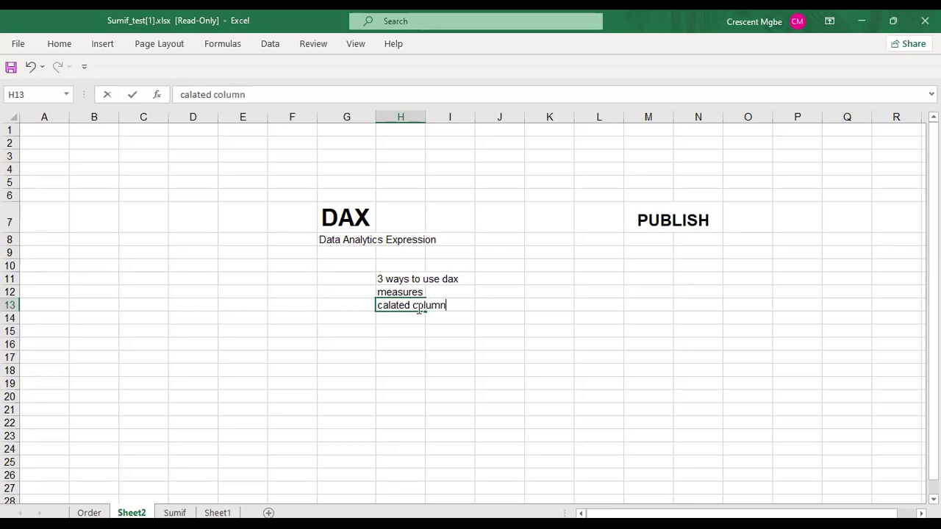
click(412, 316)
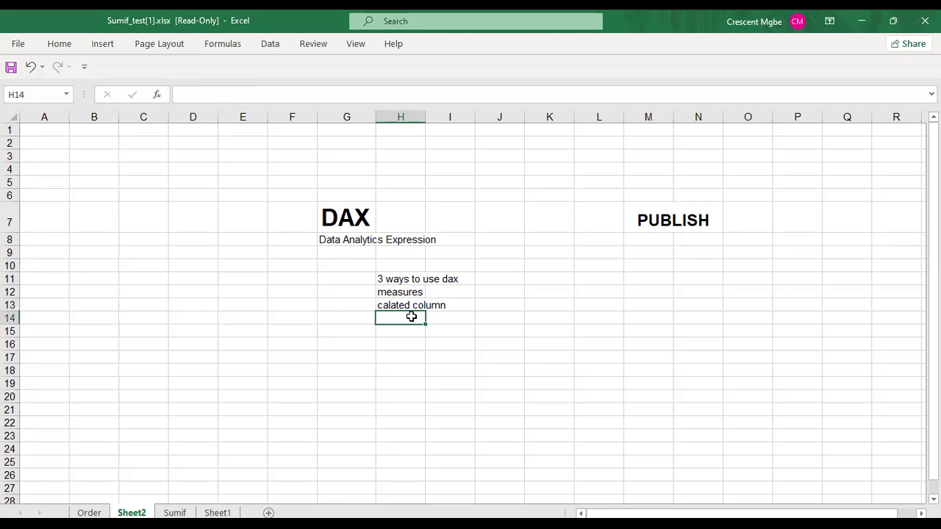
text(Tables)
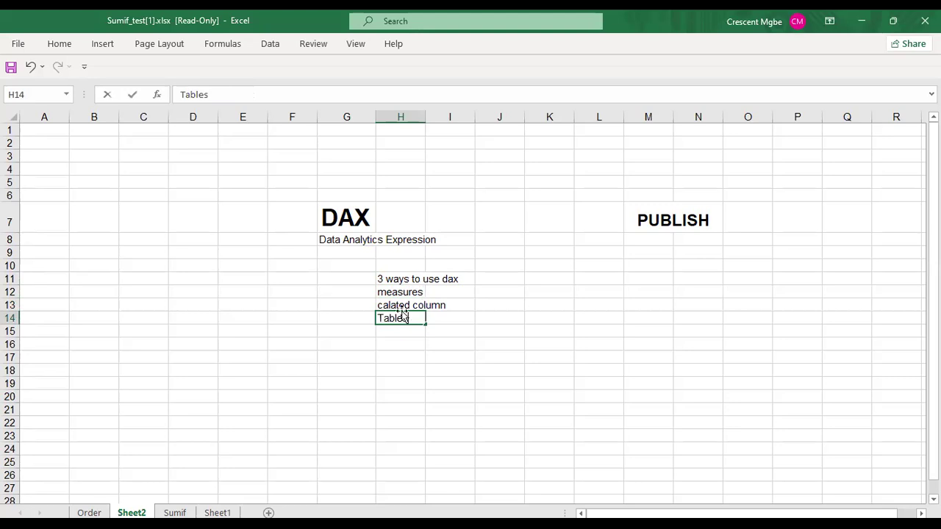
Make the "3 ways to use dax" line in cells H11 and I11 bold
drag(382, 284, 457, 281)
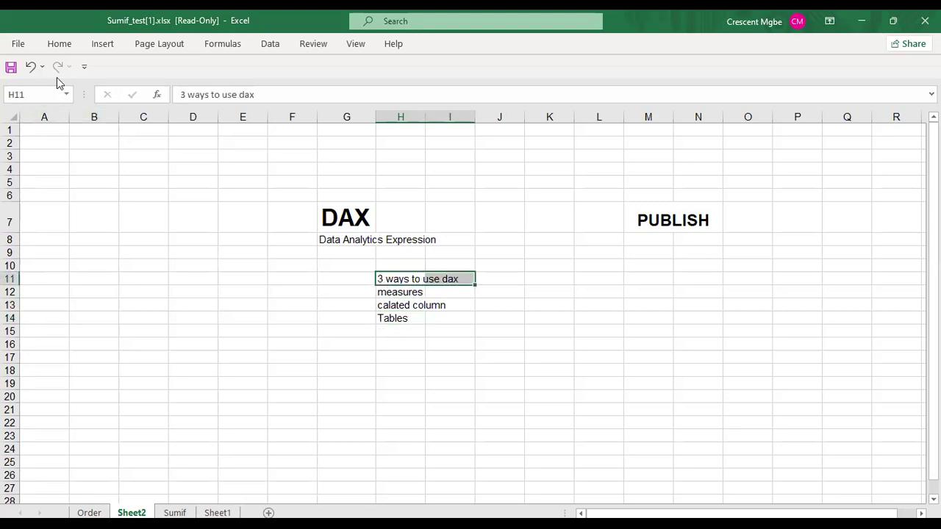
click(50, 47)
click(78, 91)
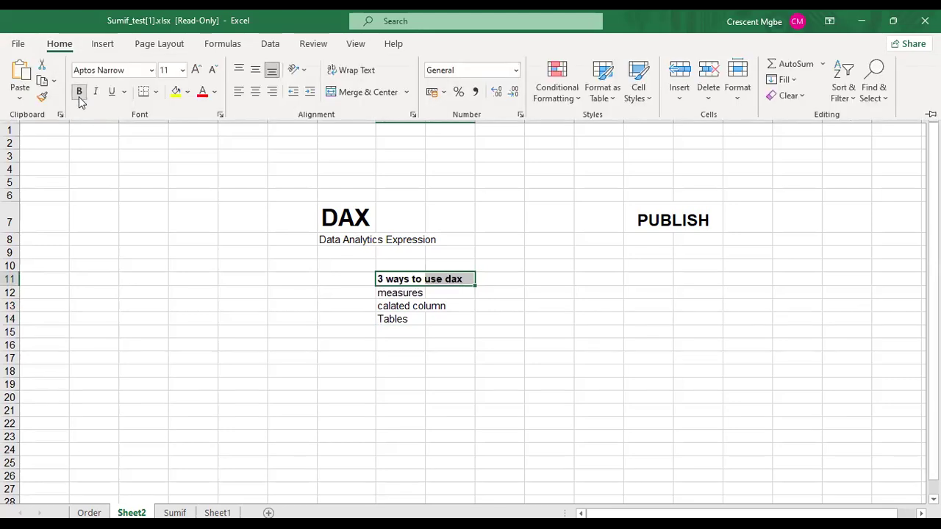
Number the first list item in cell H12 so it reads "1. measures"
click(388, 294)
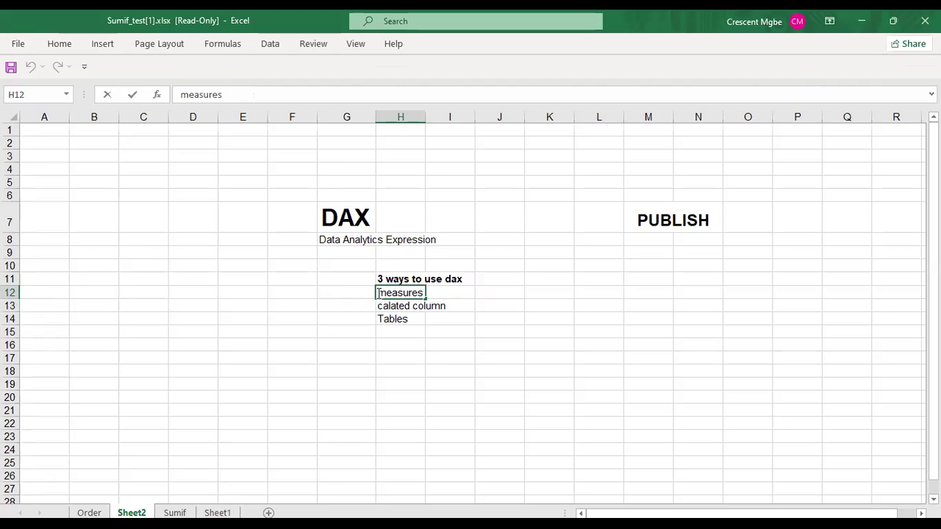
double_click(377, 292)
text(1.)
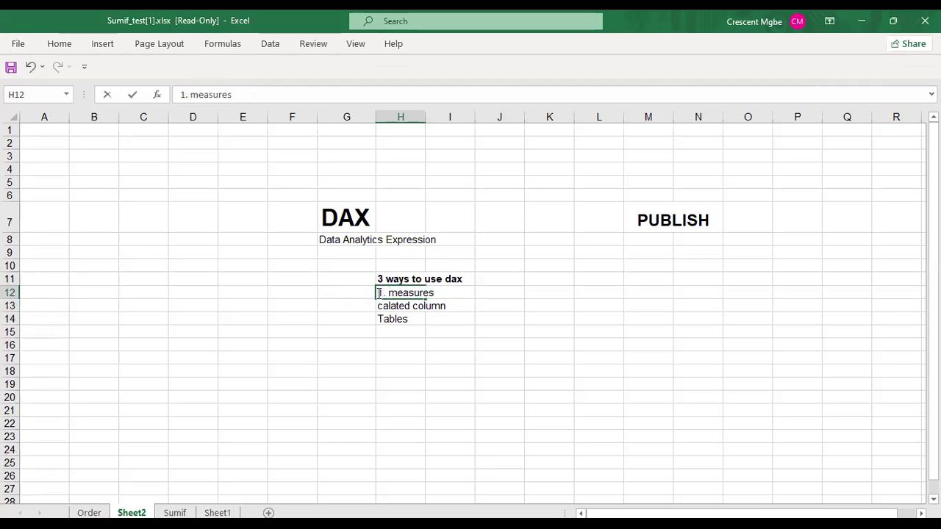
click(383, 305)
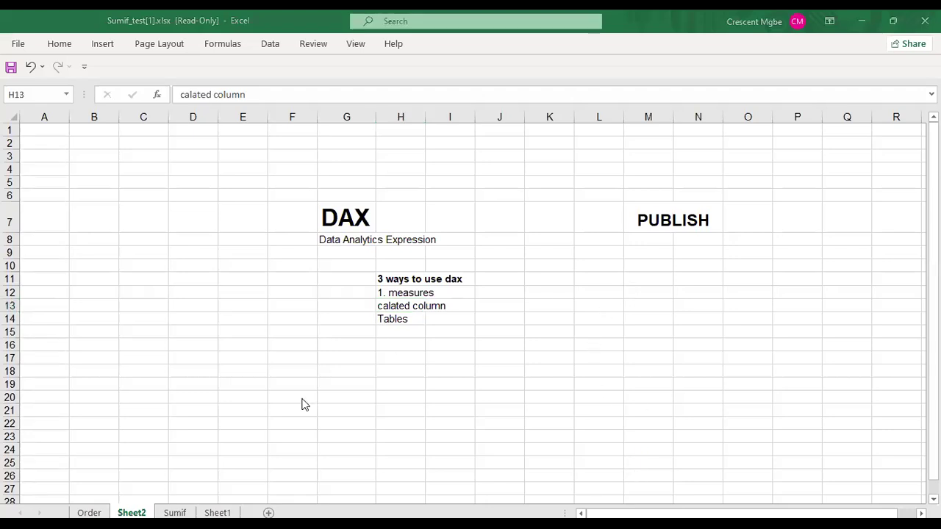
Examine the Order sheet's Gender, City, Country and Expenses columns, and the empty Quantity, Revenue and Male Qty columns on the Sumif sheet
click(94, 511)
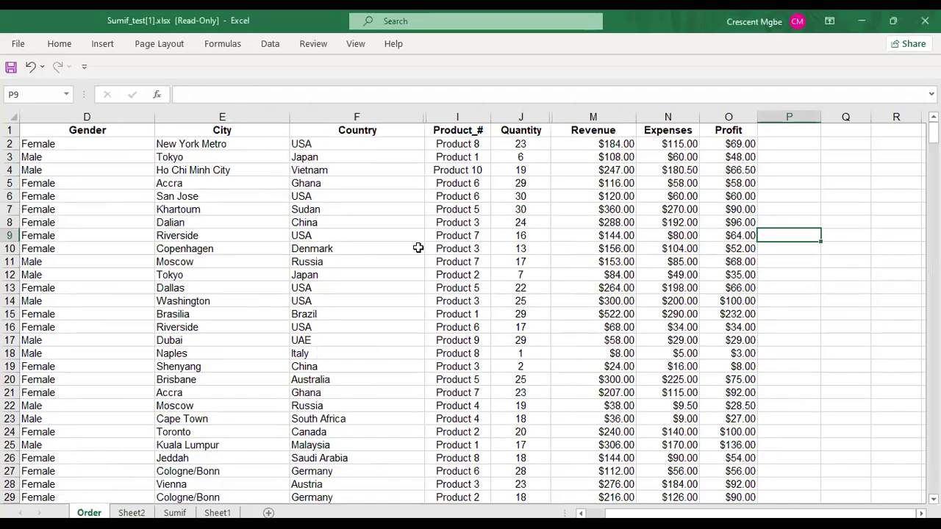
click(87, 130)
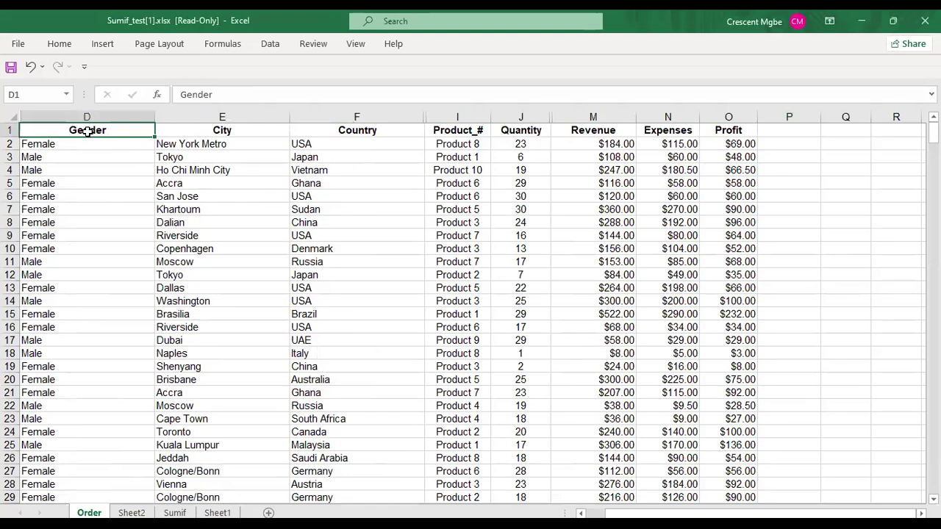
click(246, 130)
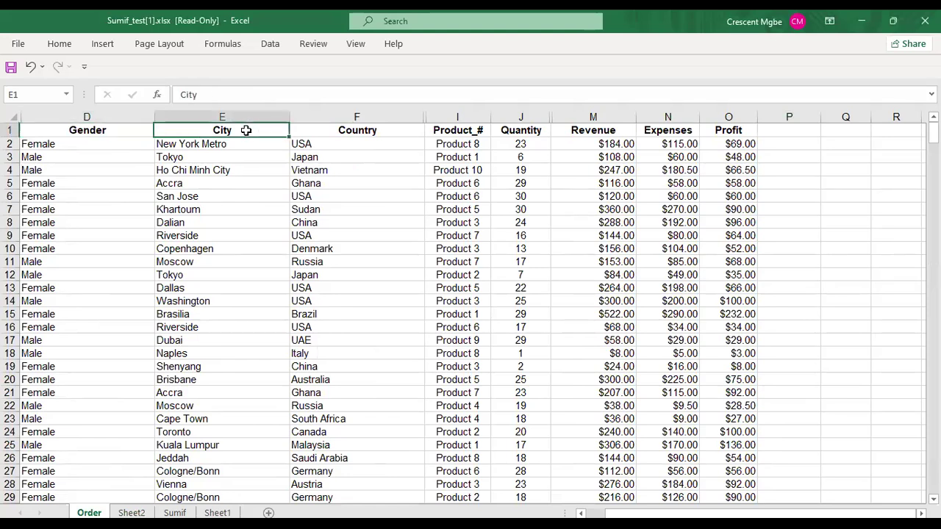
click(382, 117)
click(697, 141)
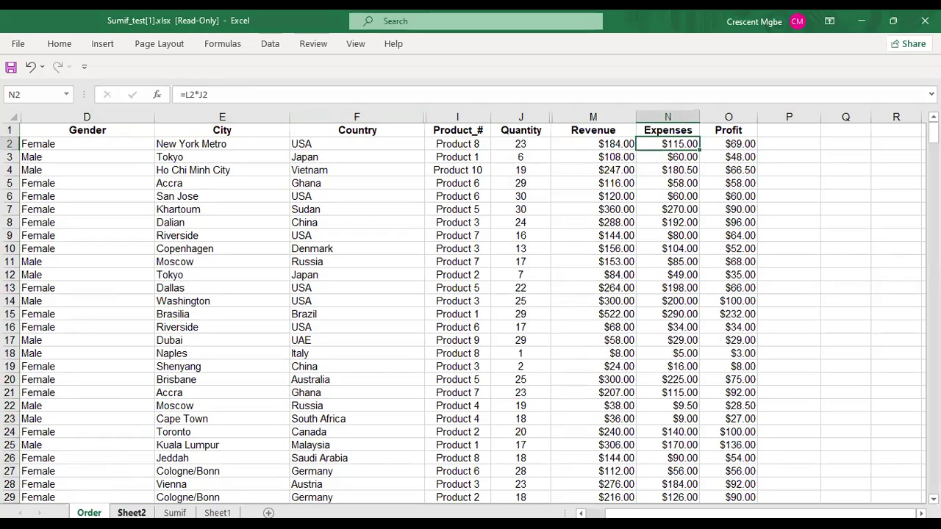
click(174, 512)
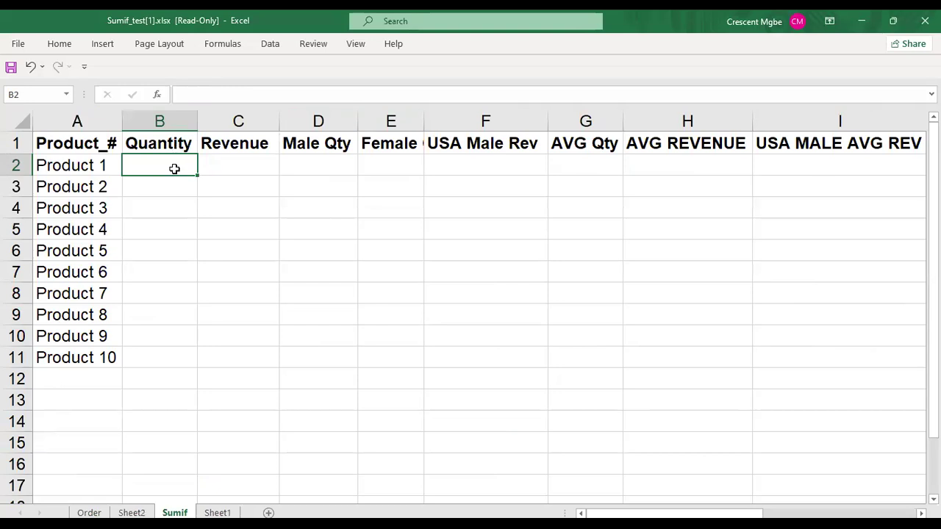
click(246, 169)
click(332, 160)
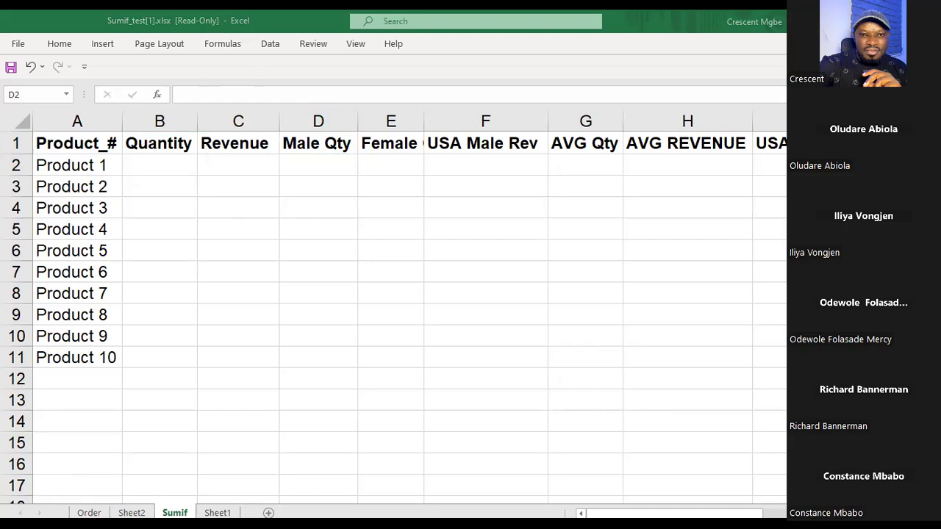
Switch to the blank report in Power BI Desktop
key(alt+Tab)
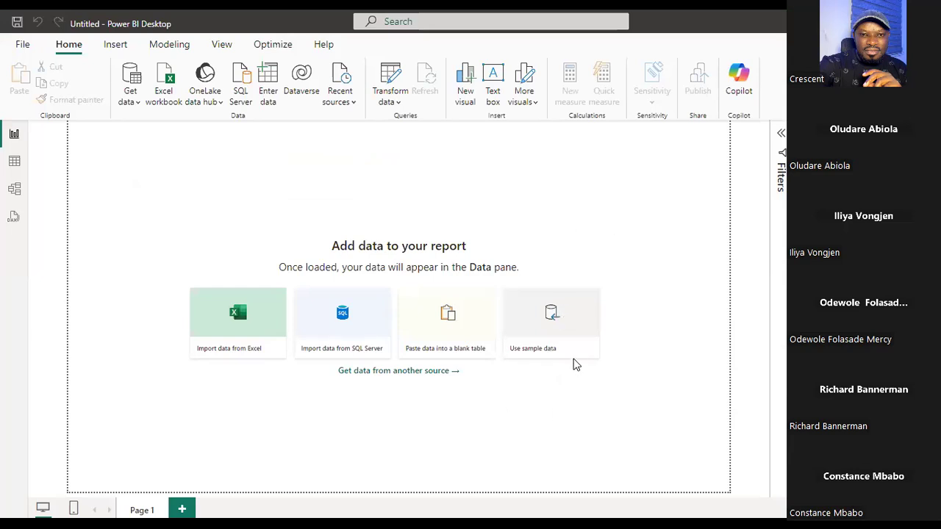
key(alt)
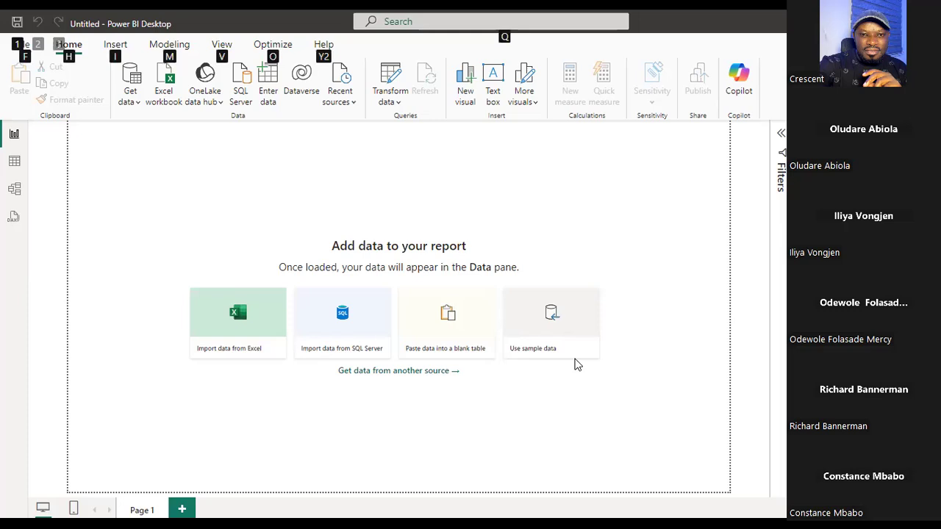
key(Escape)
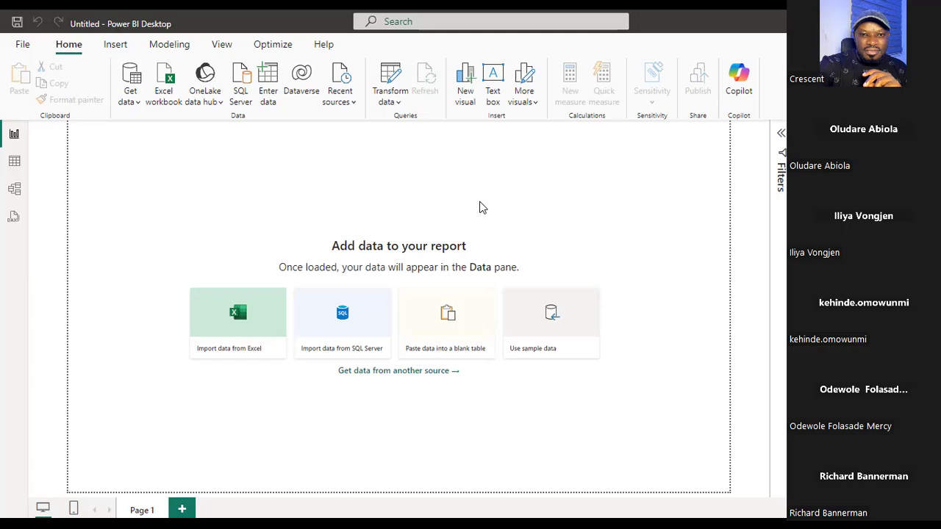
Connect the report to the Excel workbook Sumif.xlsx in the EXCEL CLASS folder
click(136, 107)
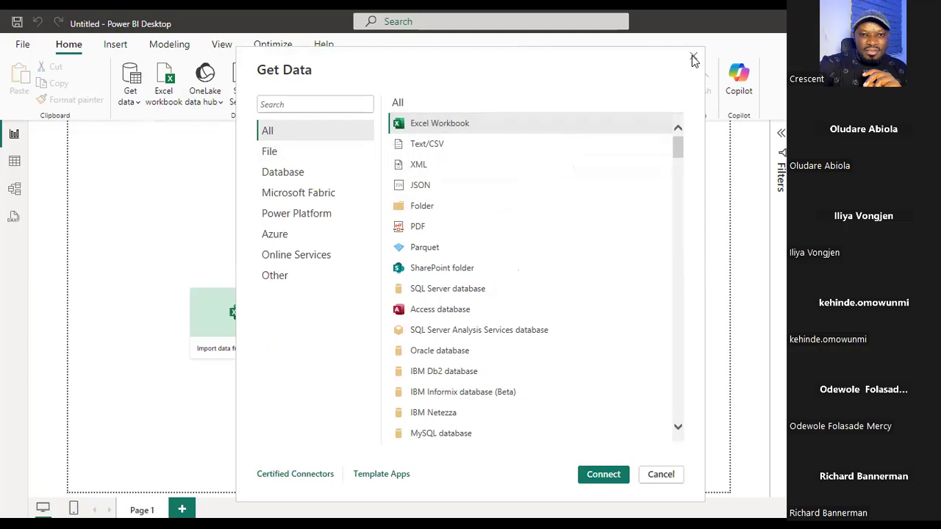
click(661, 474)
click(132, 102)
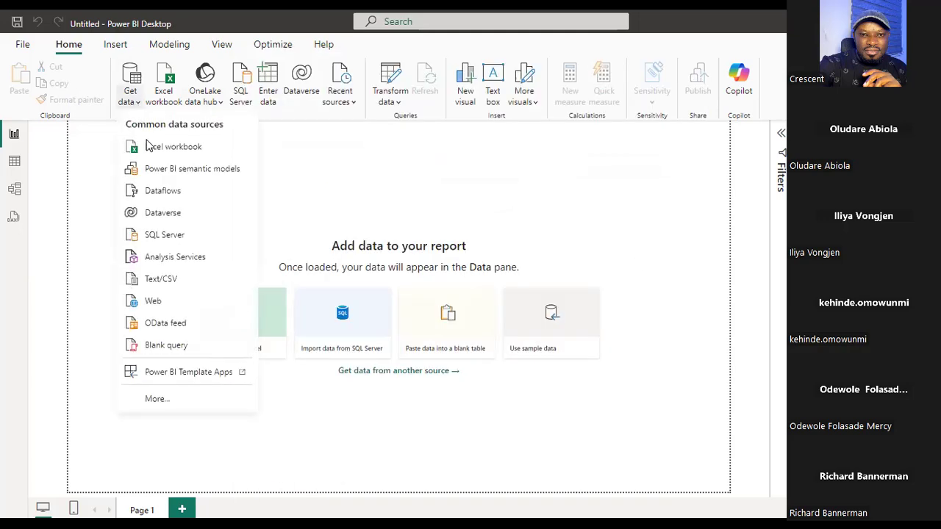
click(151, 148)
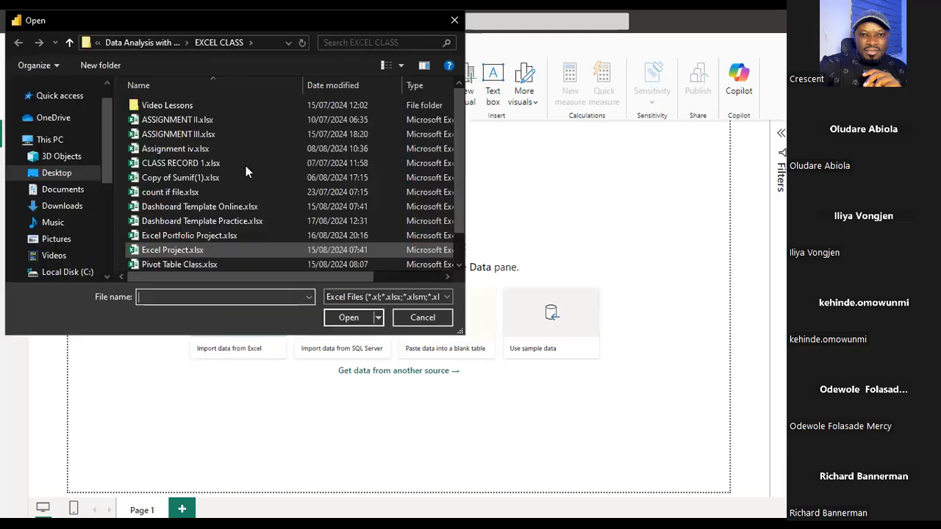
scroll(213, 191, down, 1)
click(179, 263)
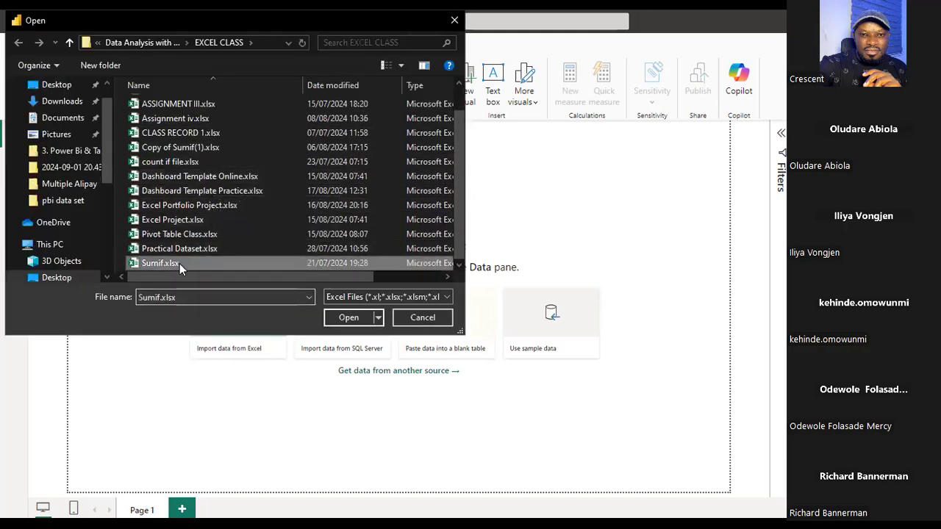
double_click(180, 263)
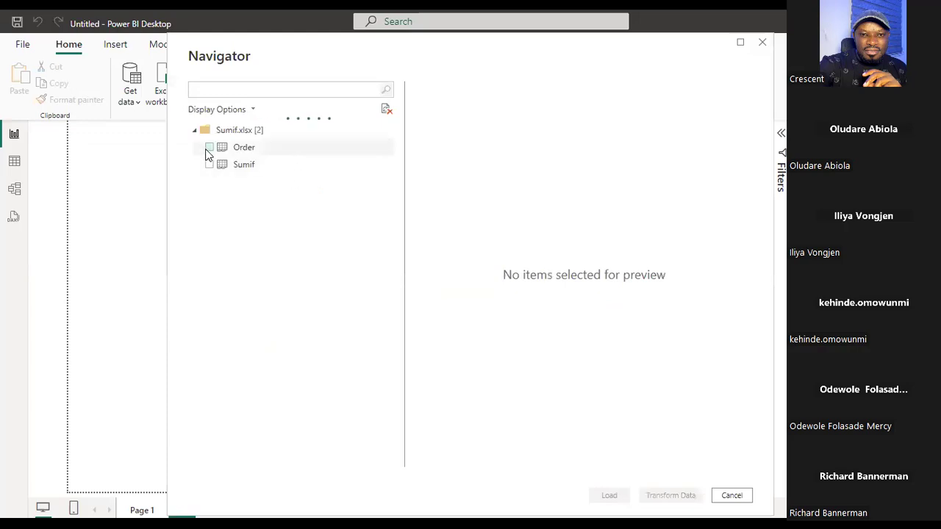
Preview the Order and Sumif sheets, load both into the report, and dismiss the load summary
click(208, 147)
click(209, 163)
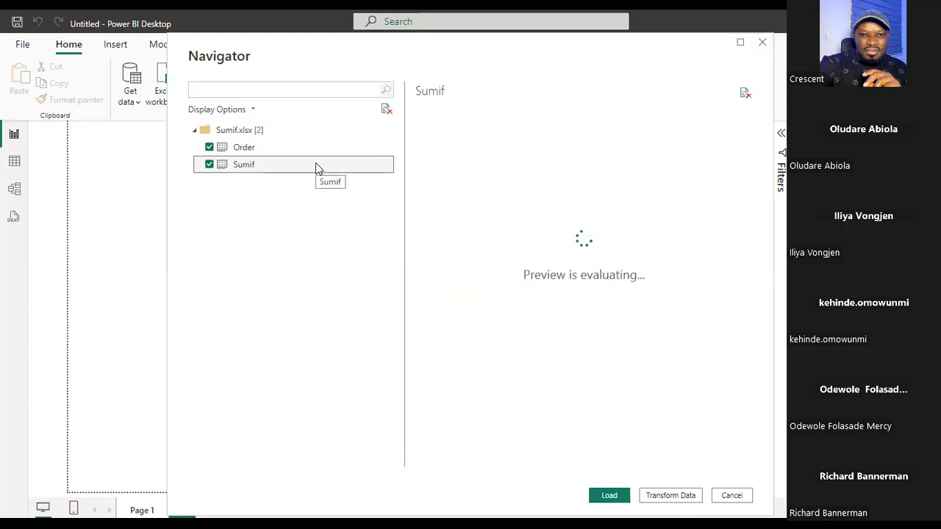
click(209, 166)
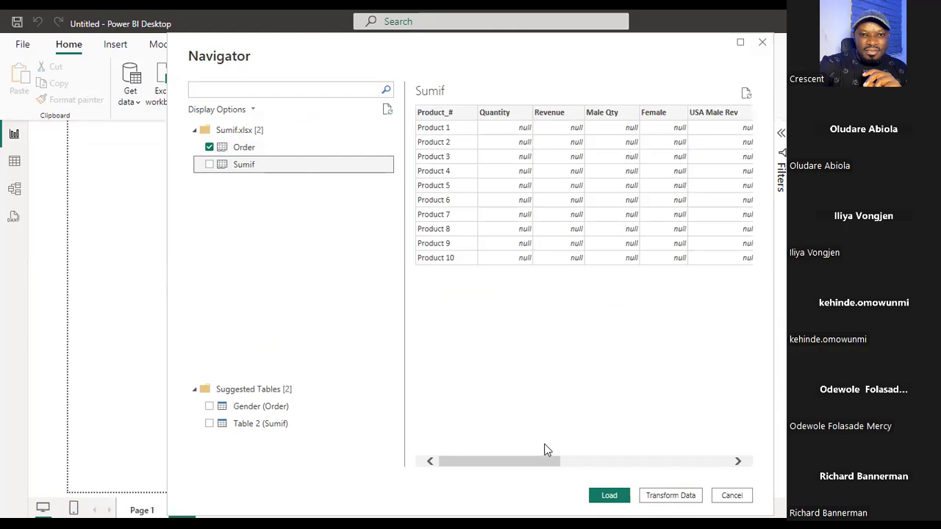
drag(538, 460, 424, 449)
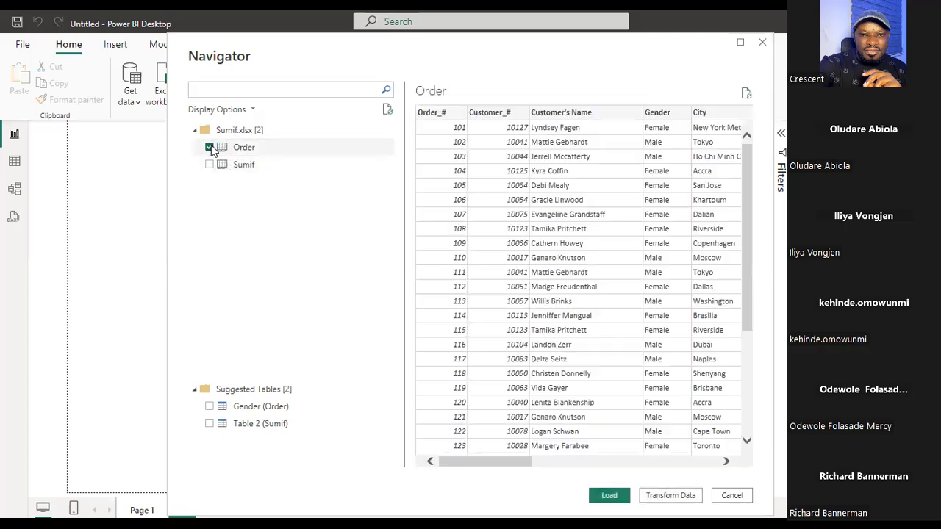
drag(506, 463, 272, 433)
click(209, 164)
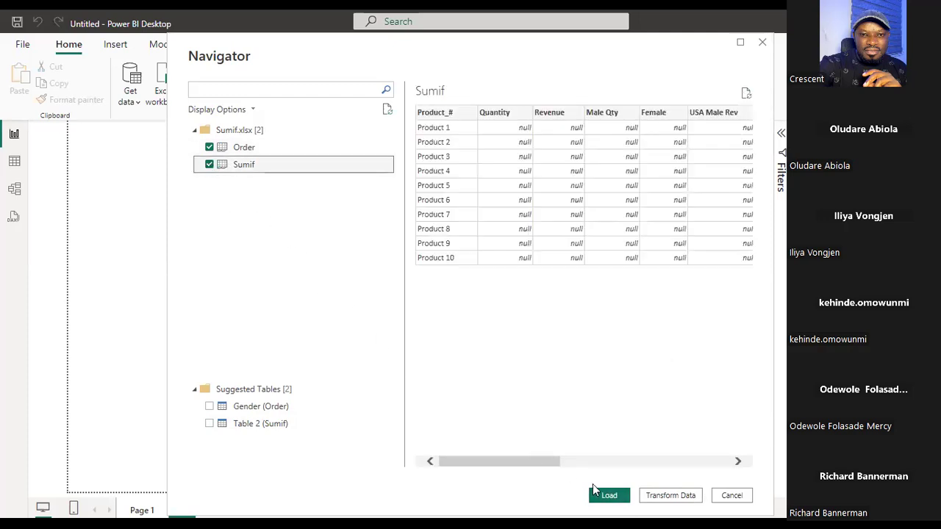
click(609, 495)
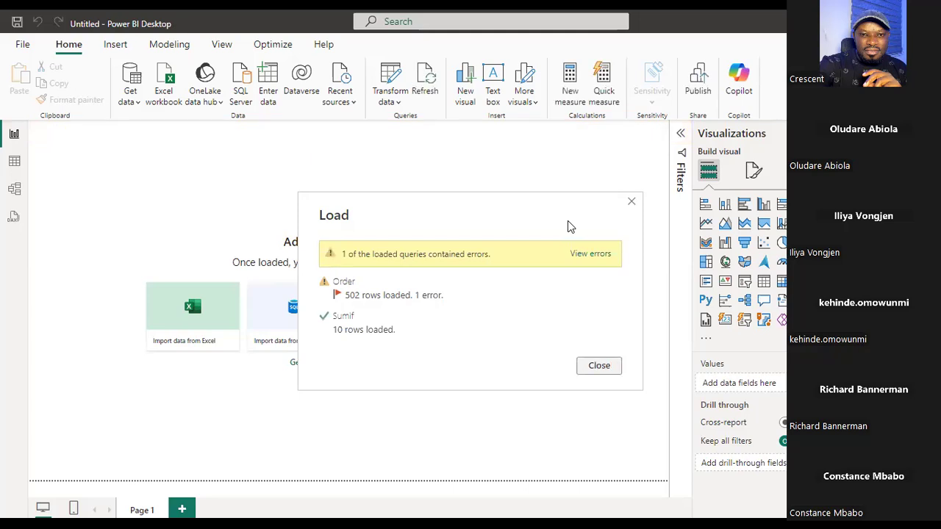
click(599, 365)
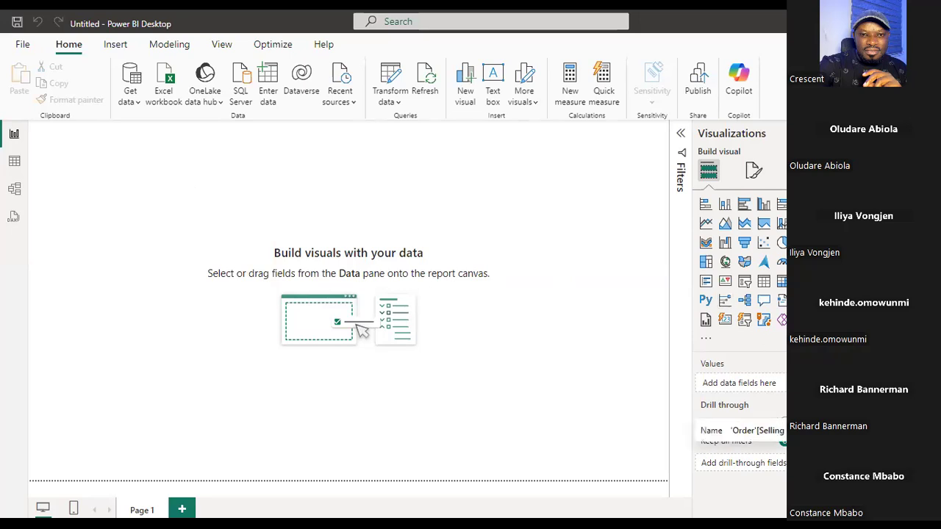
click(845, 428)
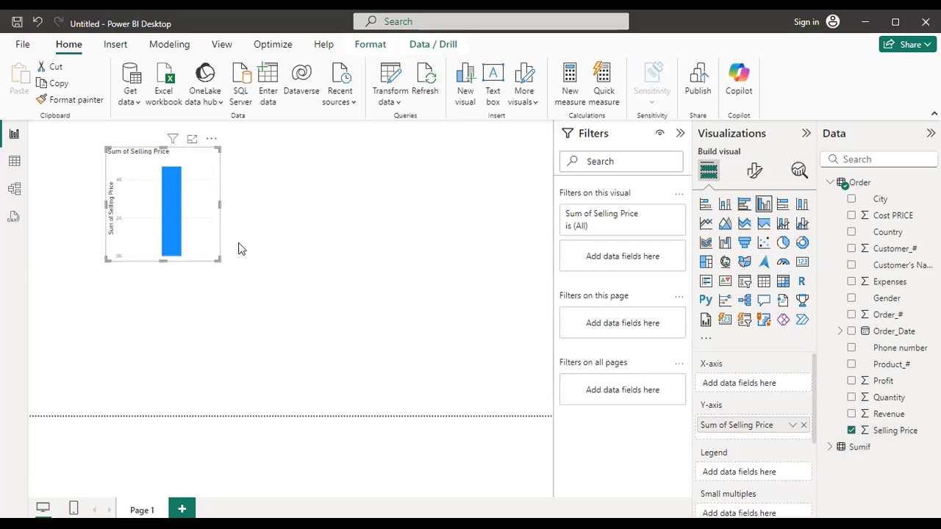
click(212, 139)
click(252, 157)
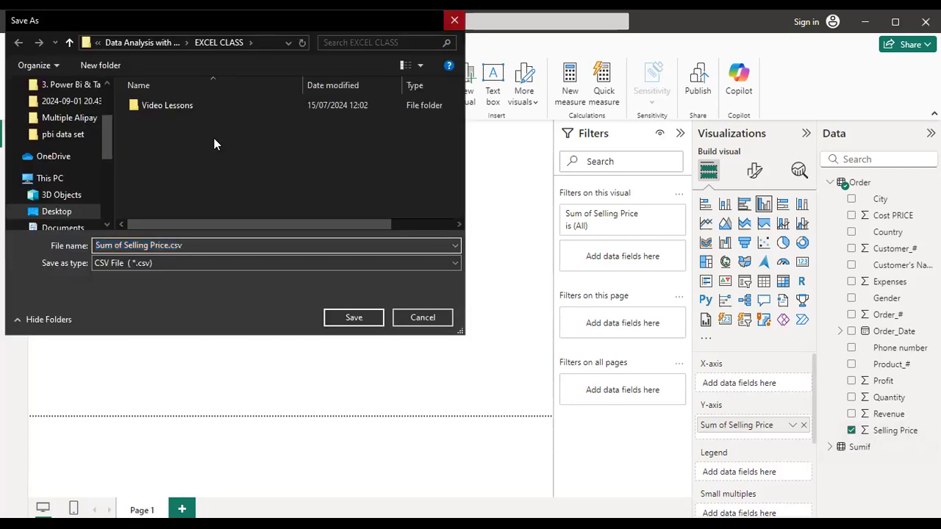
key(Escape)
click(212, 139)
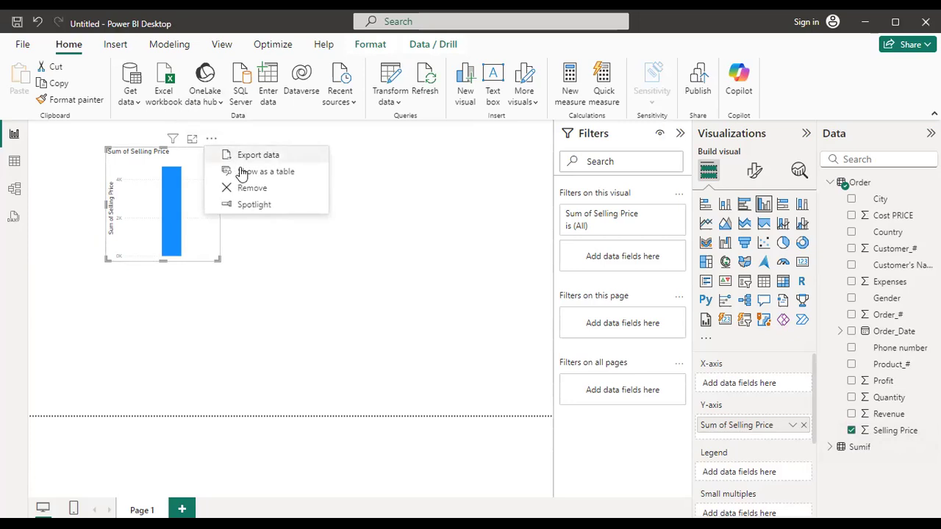
click(257, 189)
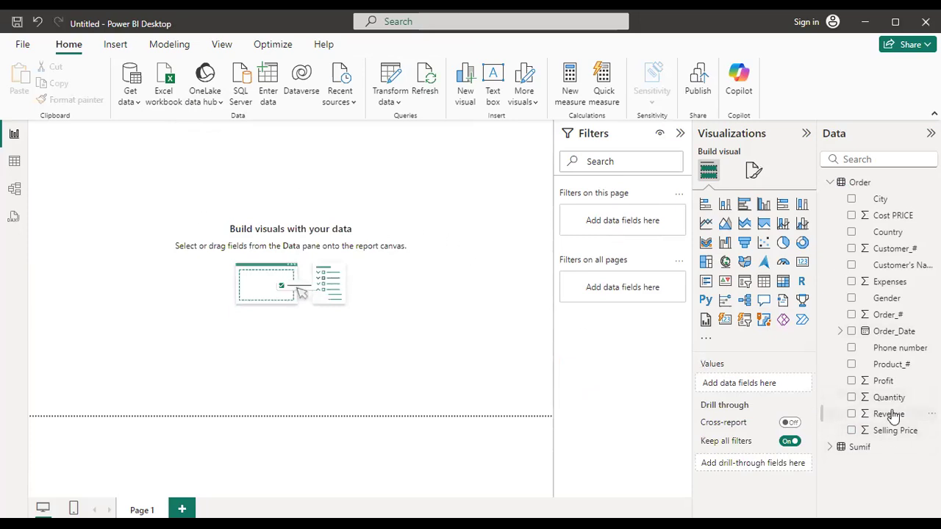
Show the Order table's Revenue sum as a small card in the report page's upper-left corner and view its aggregation options
drag(890, 414, 269, 205)
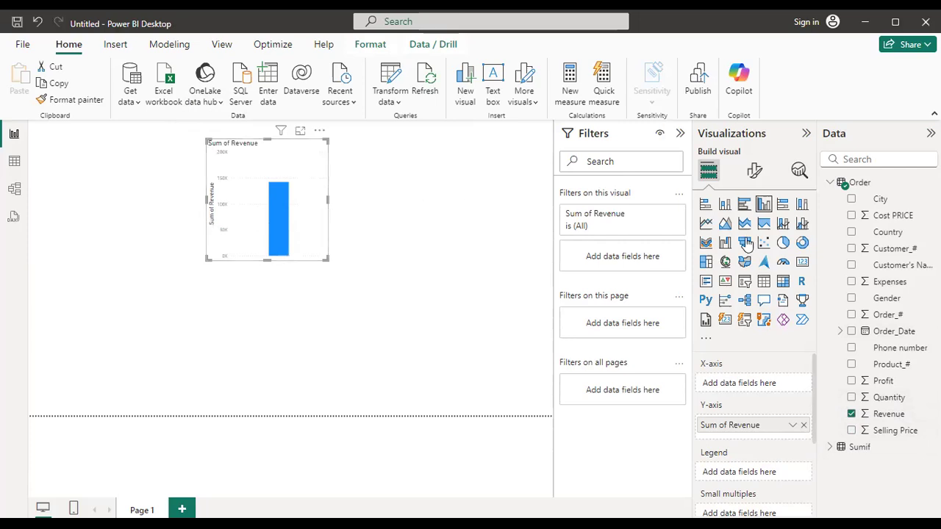
click(801, 262)
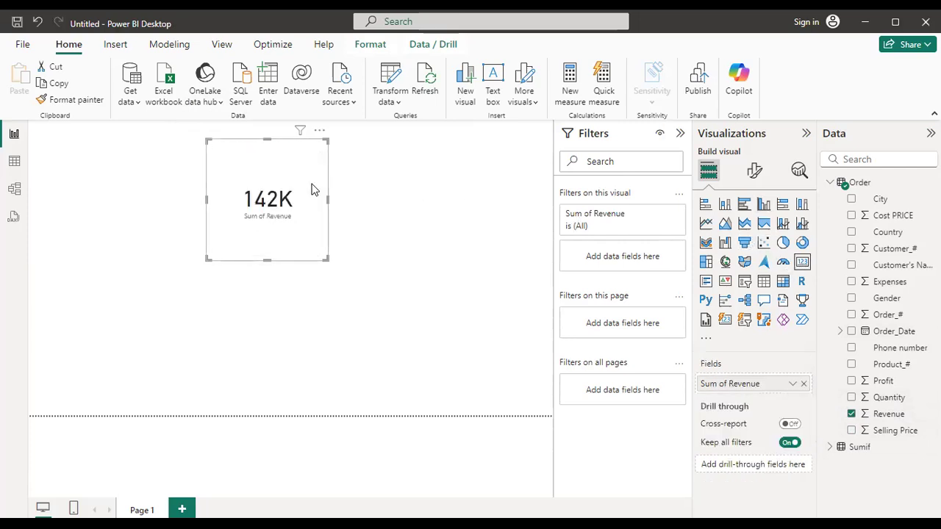
drag(327, 258, 152, 194)
drag(127, 154, 134, 170)
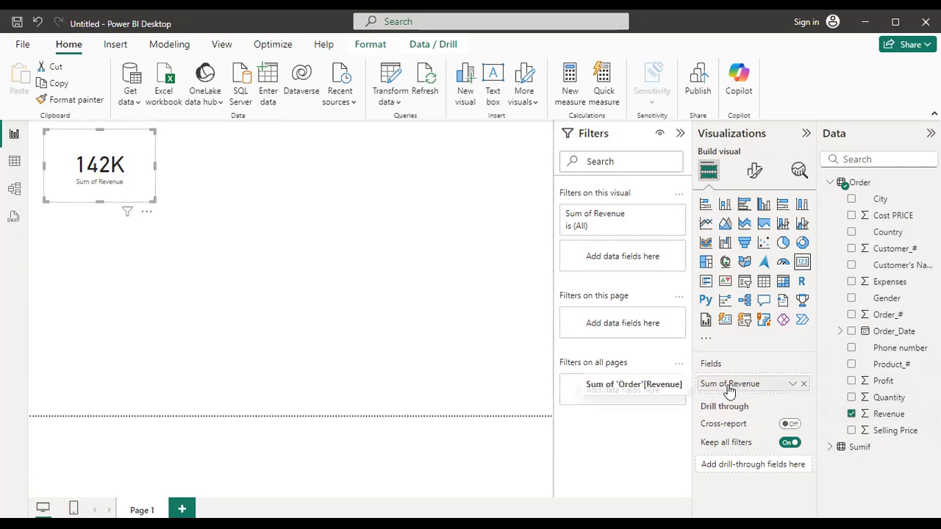
click(793, 385)
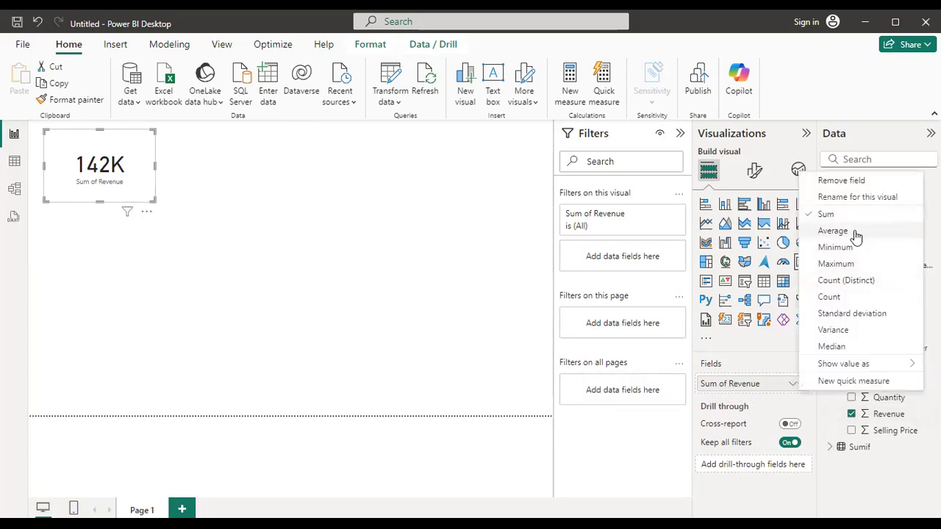
click(755, 385)
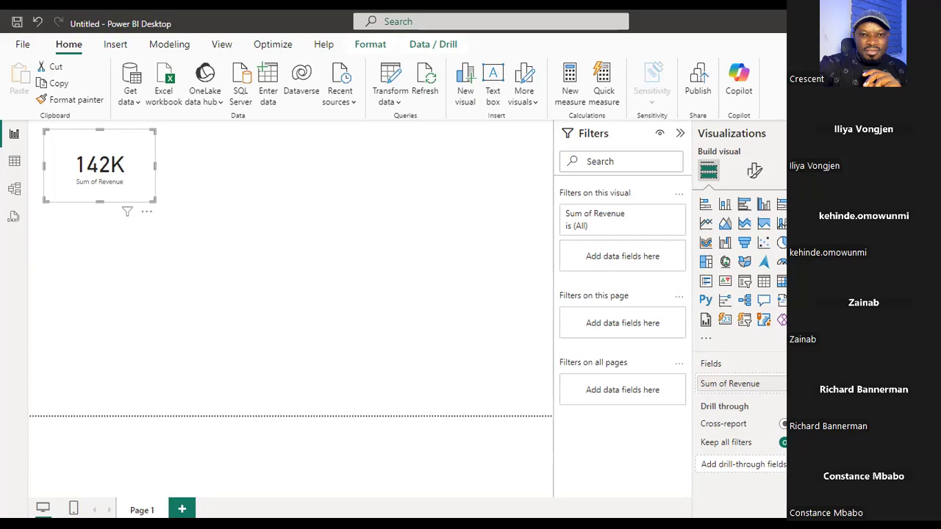
Switch to Excel, examine the Order sheet's Revenue, Expenses, Gender, City and Country columns, and return to Power BI Desktop
key(alt+Tab)
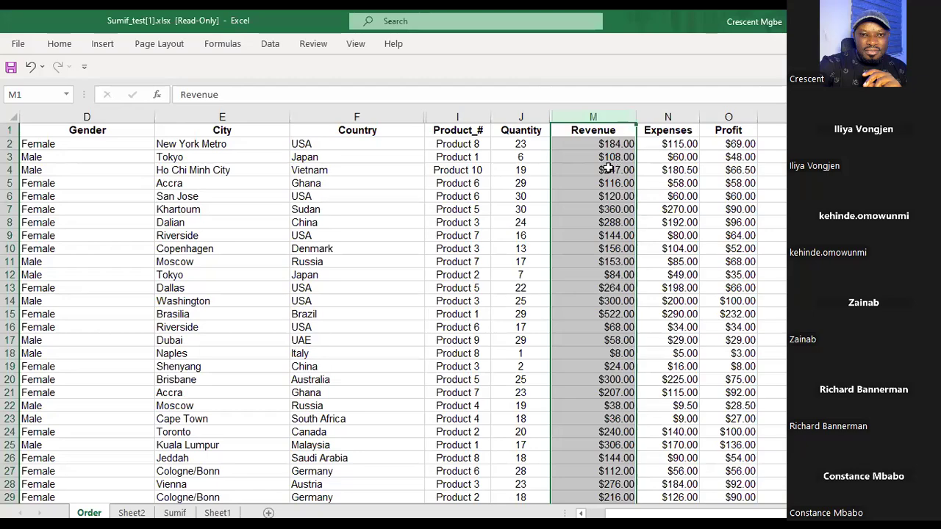
scroll(601, 191, down, 6)
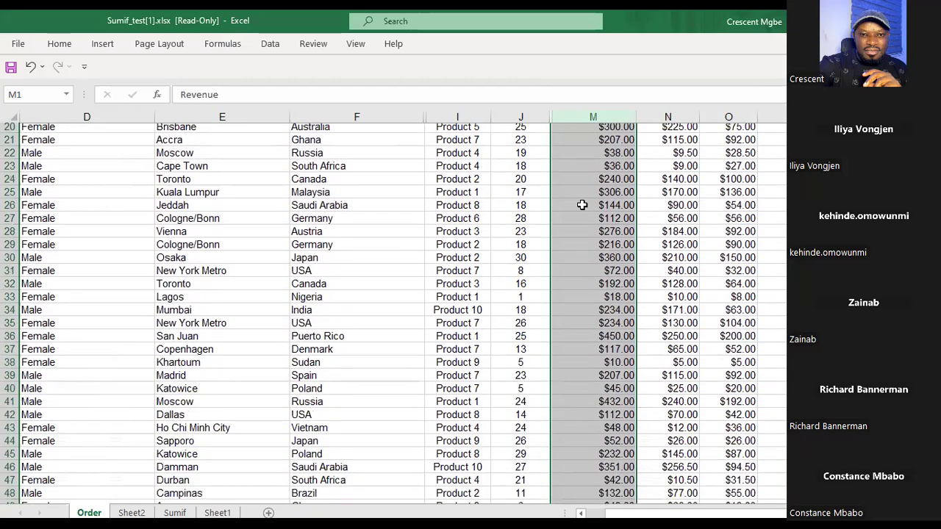
scroll(589, 214, up, 6)
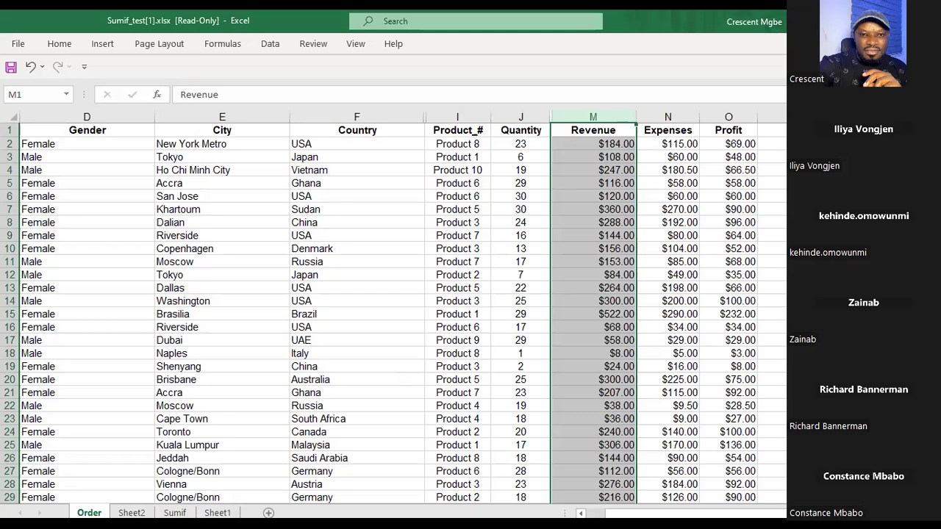
click(677, 112)
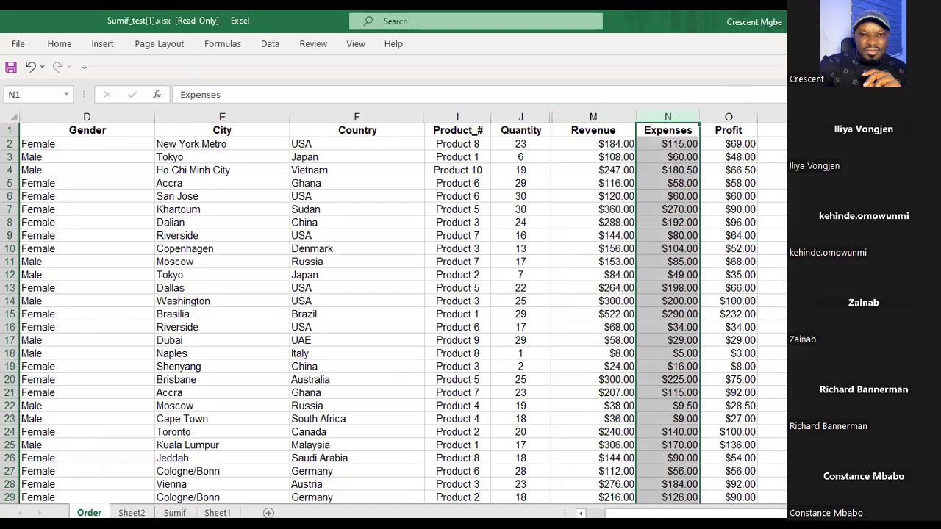
click(130, 130)
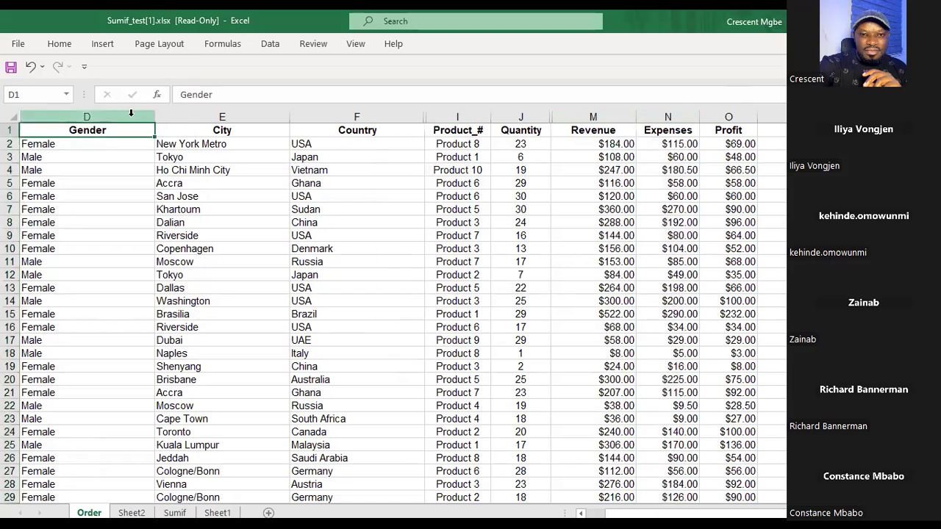
click(210, 111)
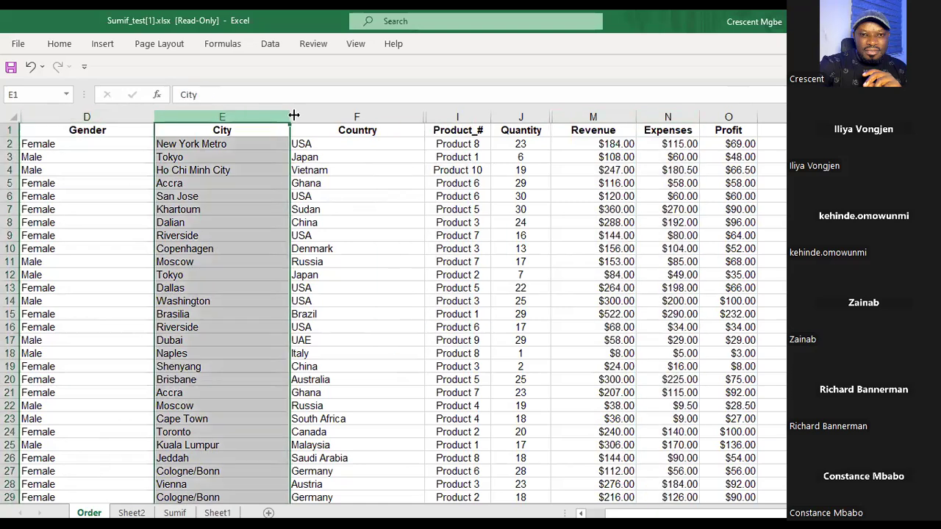
click(361, 114)
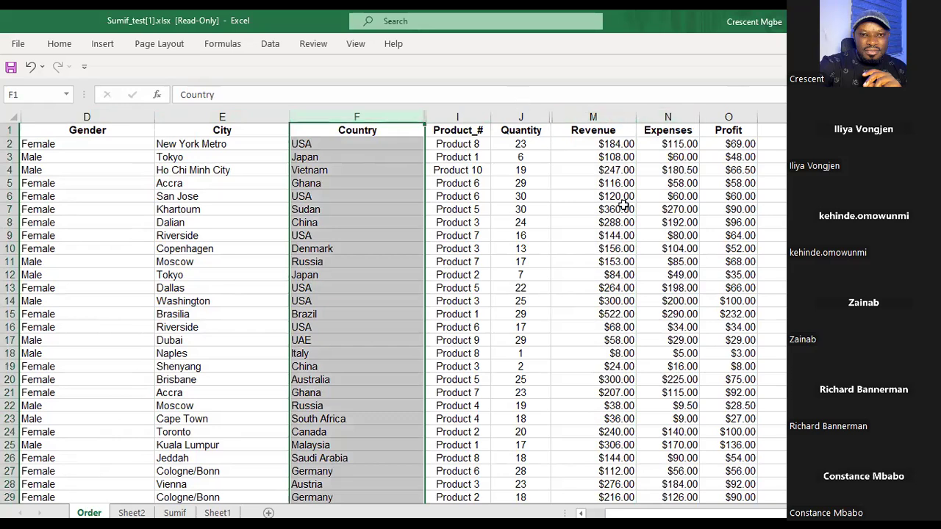
click(598, 117)
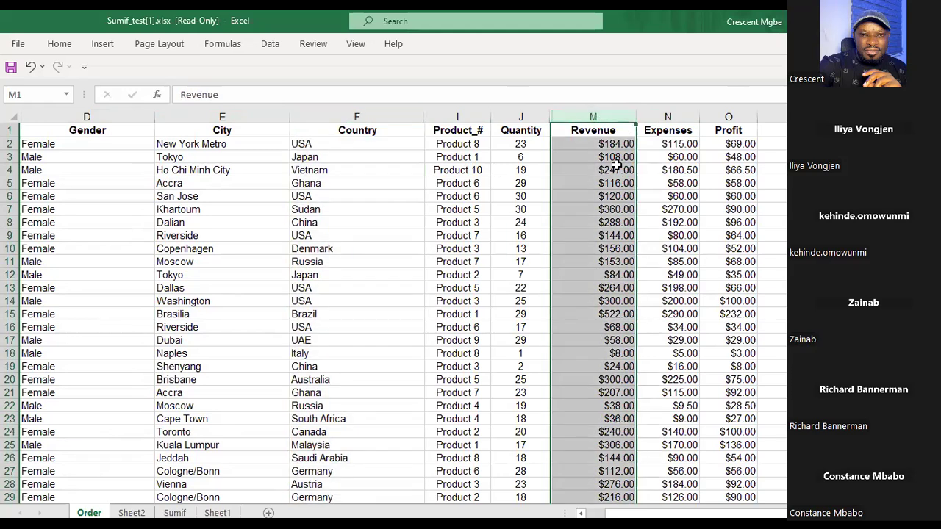
scroll(596, 293, down, 8)
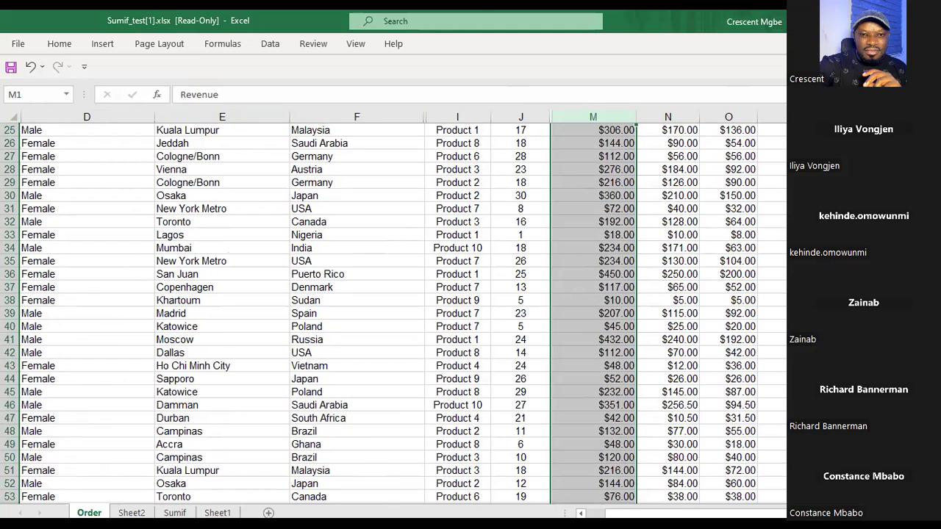
key(alt+Tab)
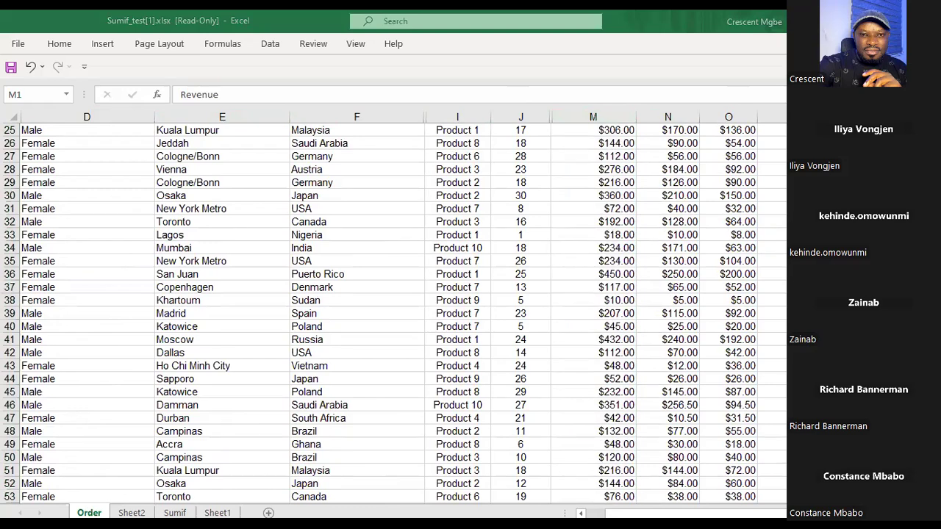
key(alt+Tab)
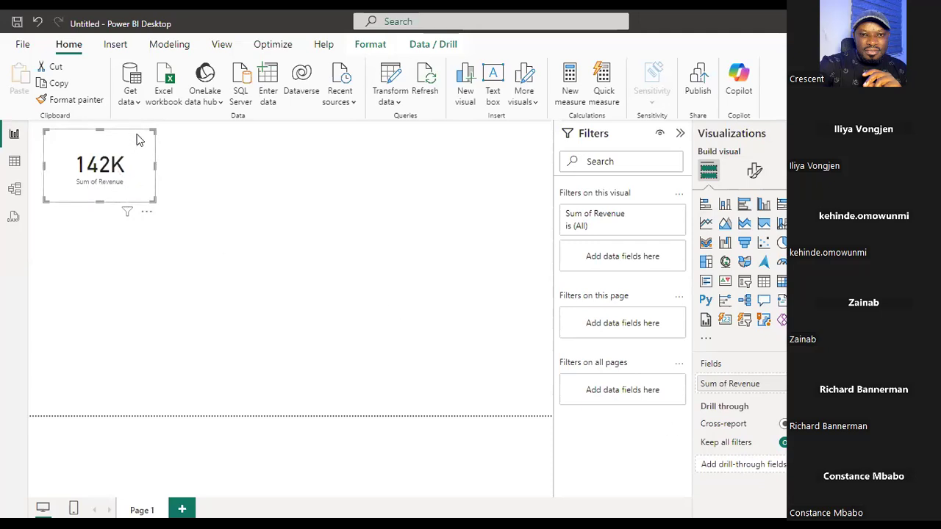
Delete the Sum of Revenue card from the report page and keep the Order table's field list expanded
click(146, 212)
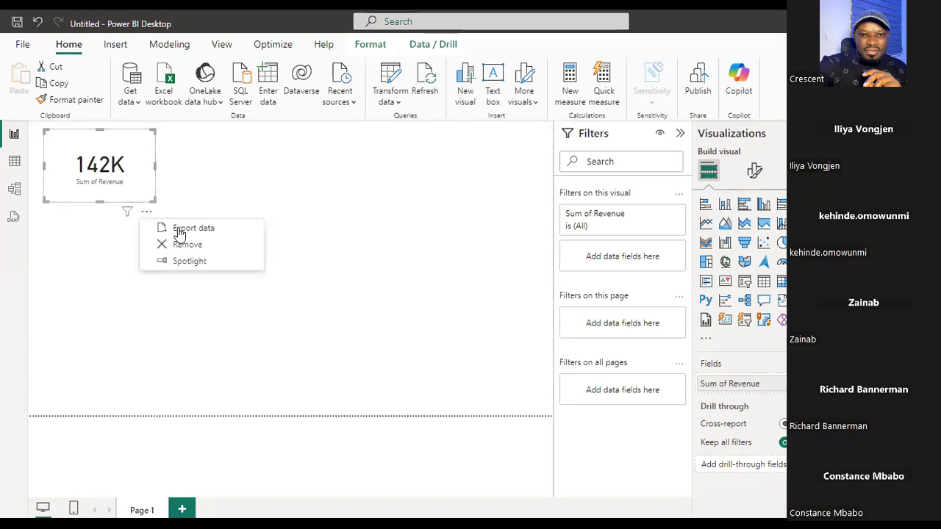
key(Delete)
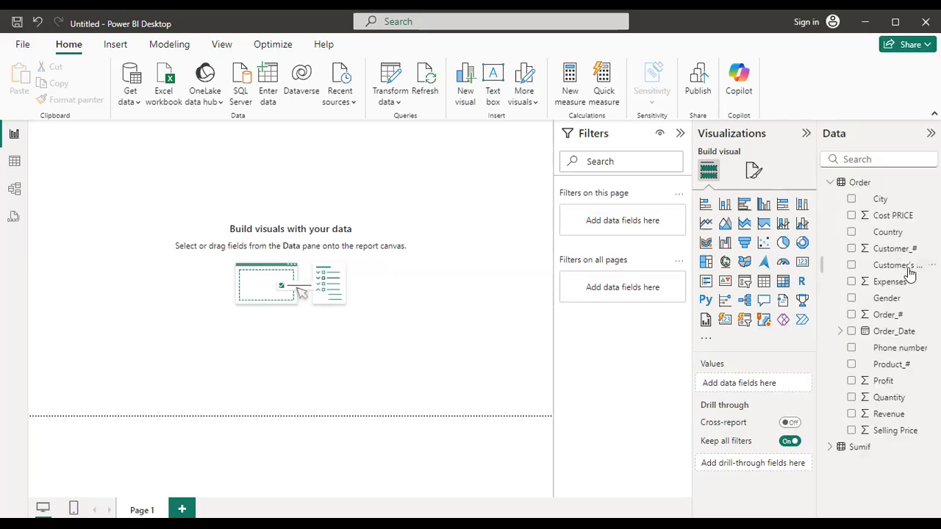
click(830, 183)
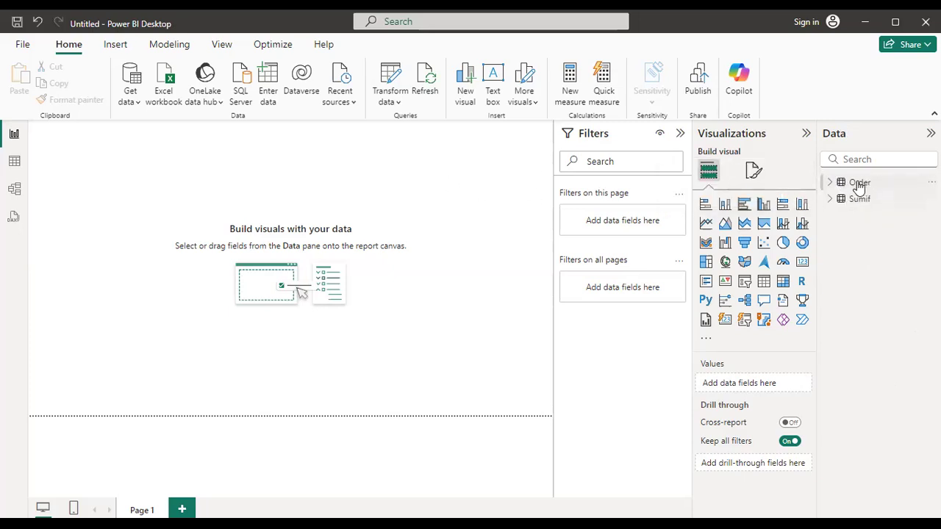
click(831, 183)
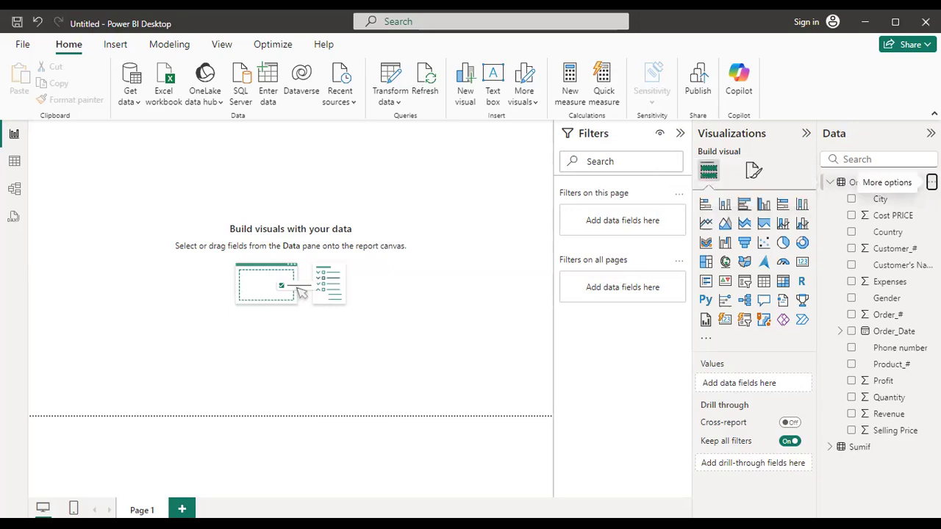
Create a new measure in the Order table and name it Total Revenue in its formula
click(931, 182)
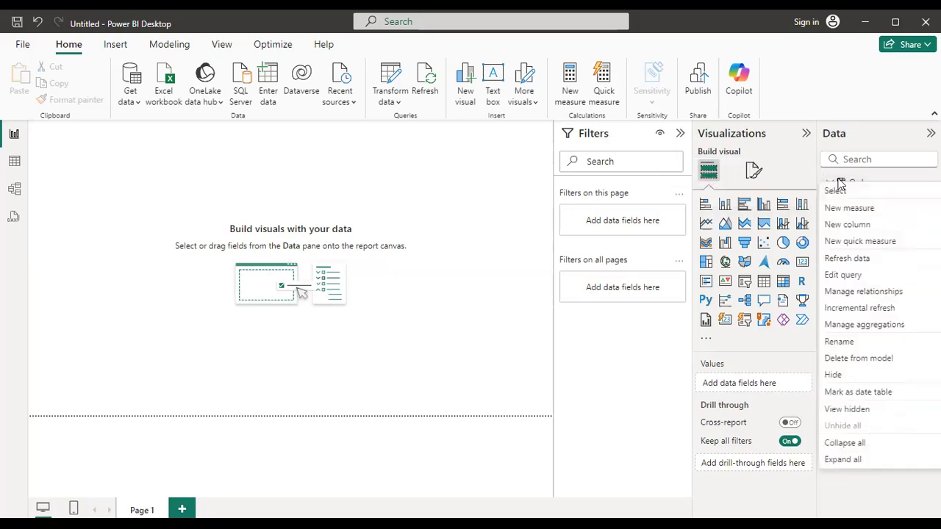
click(449, 248)
right_click(866, 184)
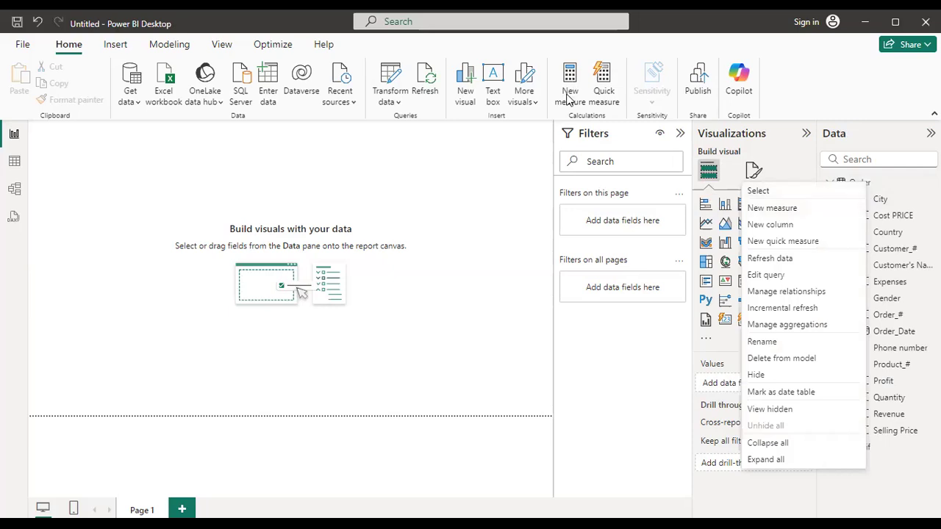
click(782, 210)
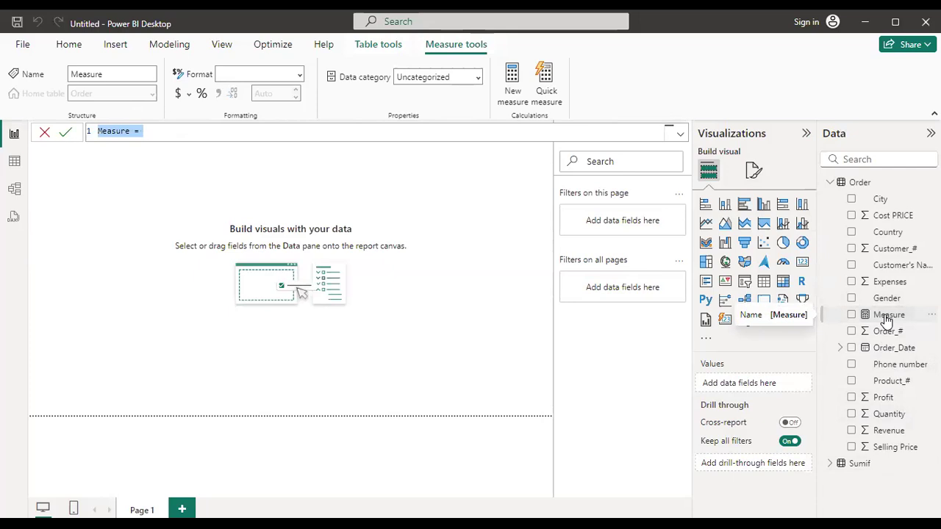
double_click(129, 132)
drag(126, 132, 98, 129)
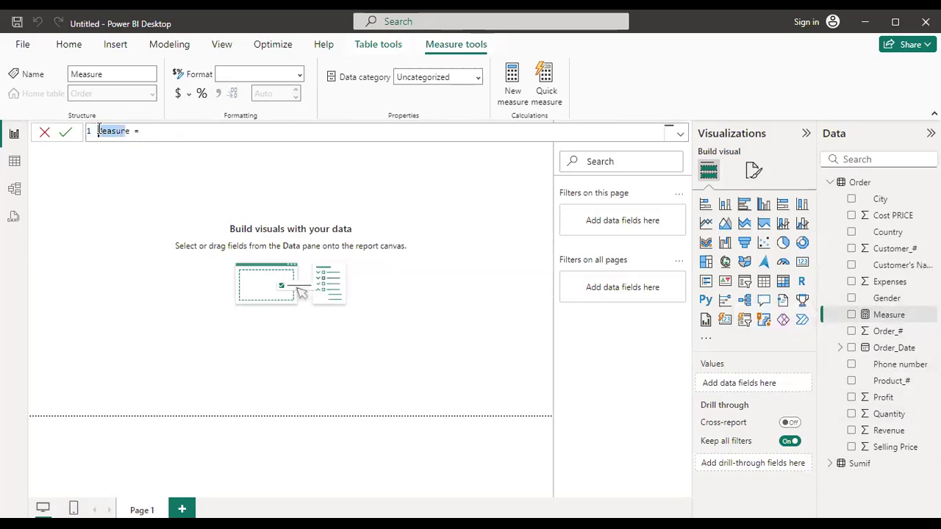
text(Total Revenu)
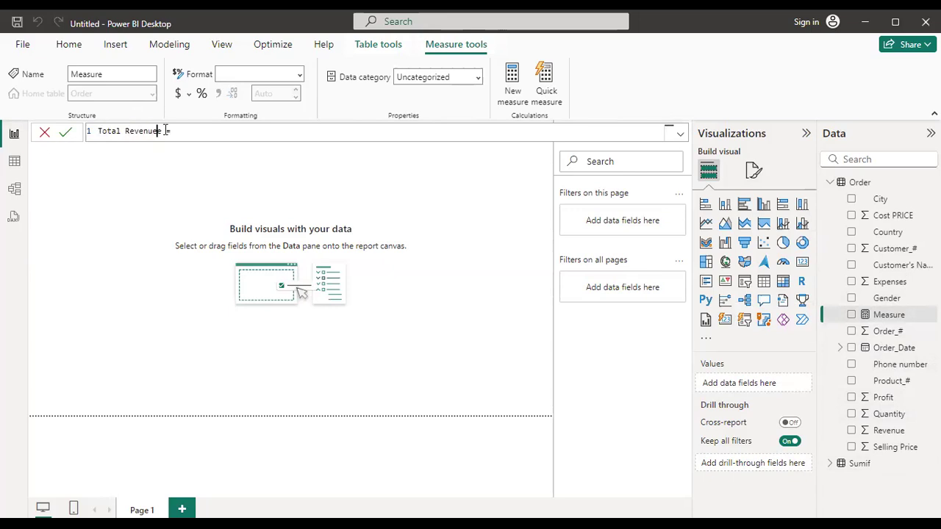
key(Delete)
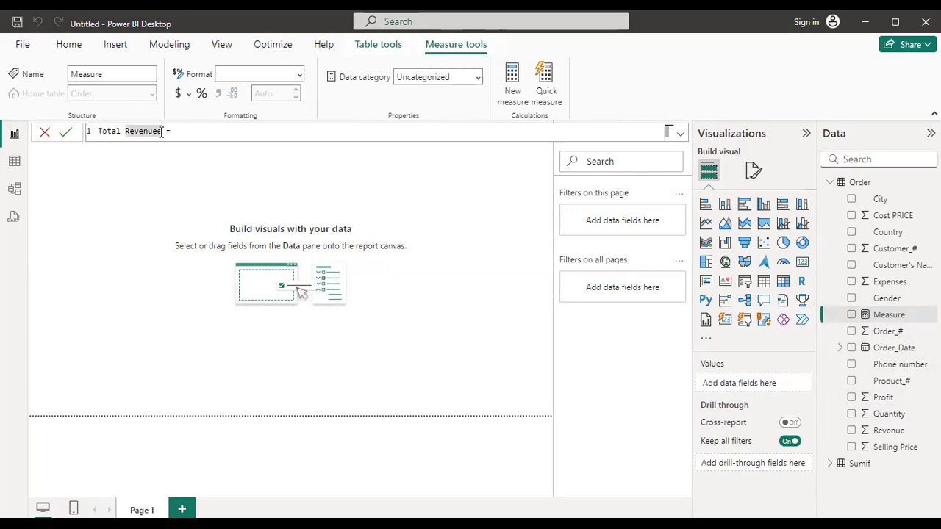
click(183, 131)
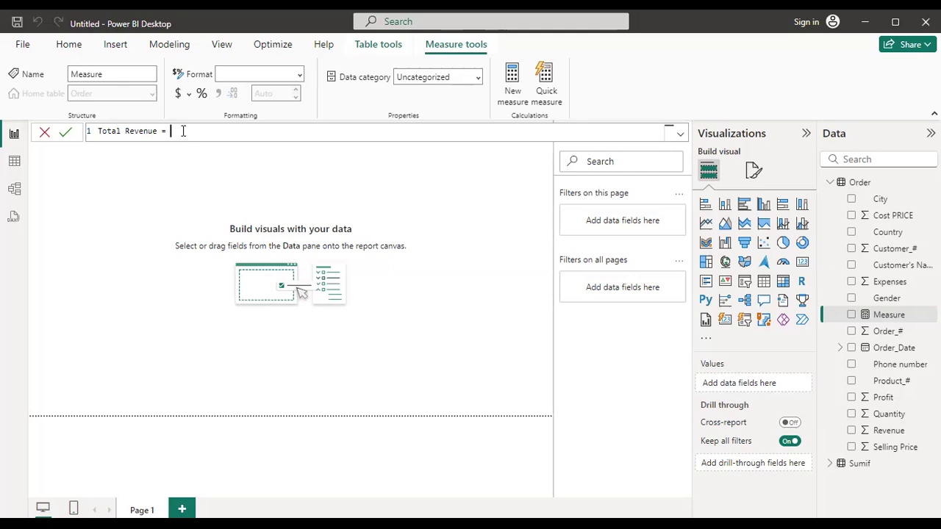
text(sum)
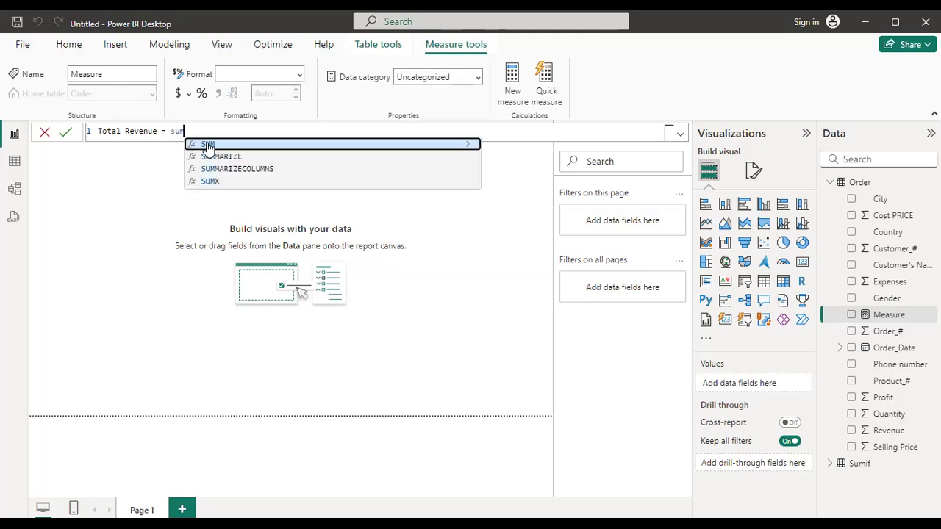
key(Tab)
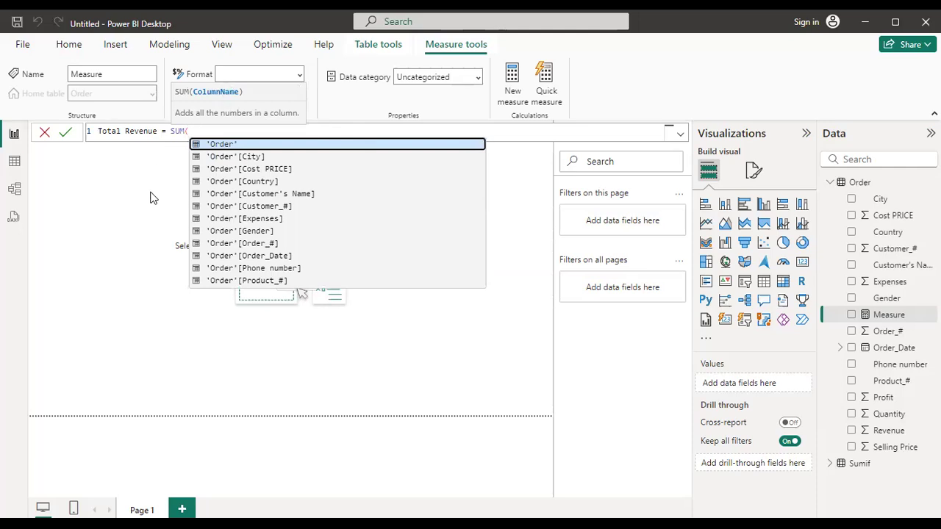
click(198, 131)
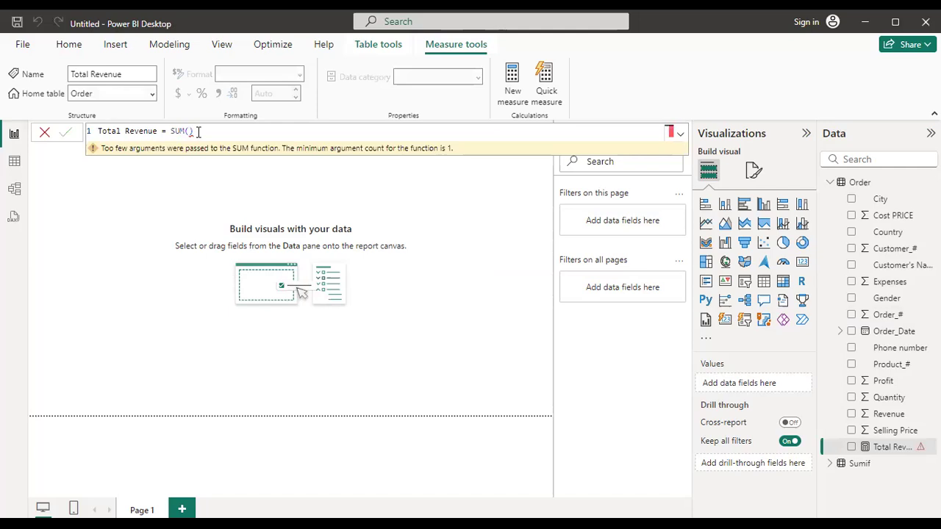
click(193, 131)
key(BackSpace)
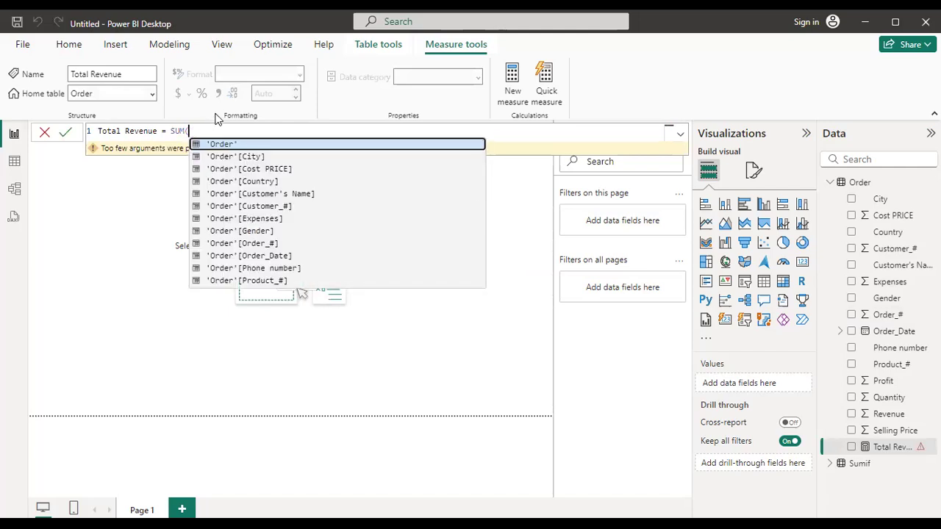
click(199, 66)
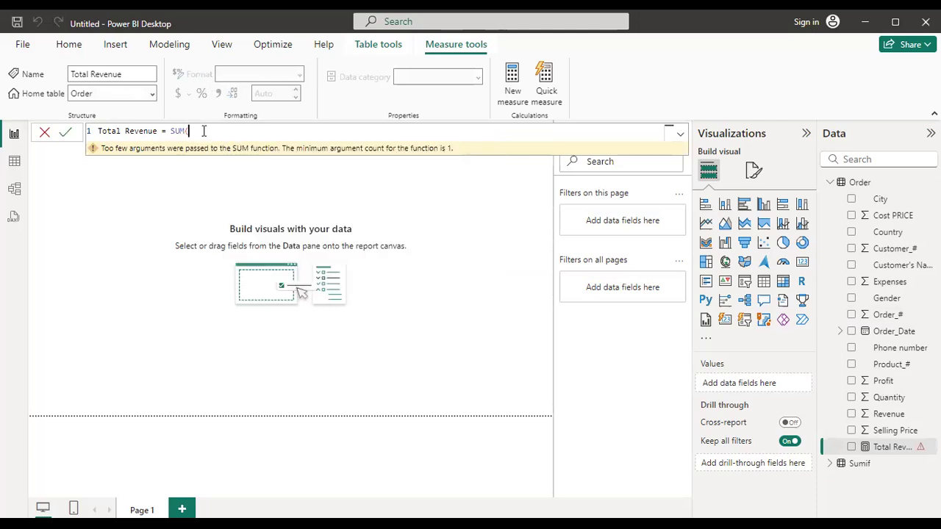
key(BackSpace)
key(BackSpace)
key(BackSpace)
key(BackSpace)
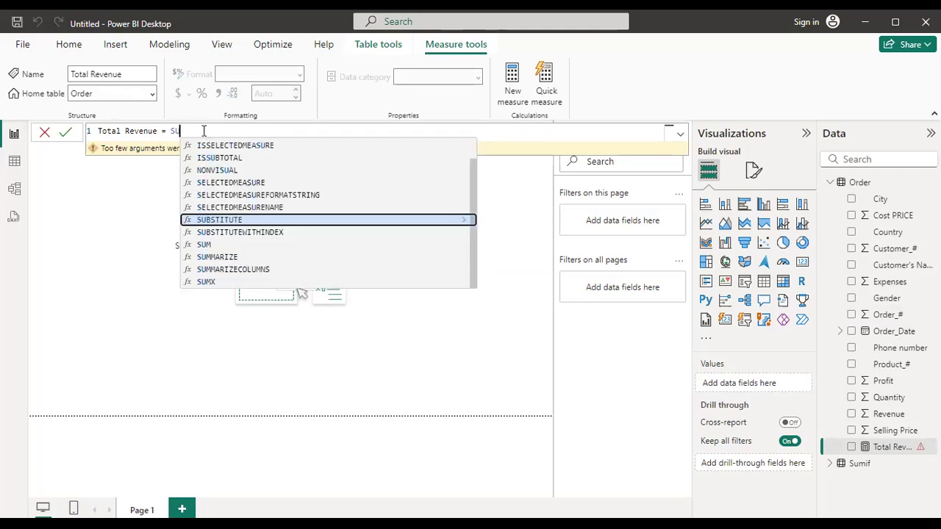
Define the Total Revenue measure as SUM('Order'[Revenue]) and commit the formula
text(s)
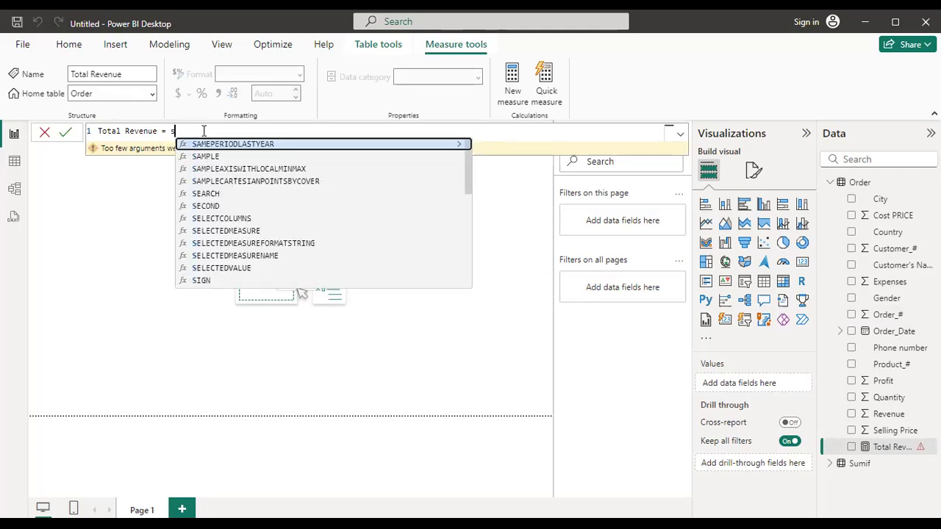
text(um)
key(Tab)
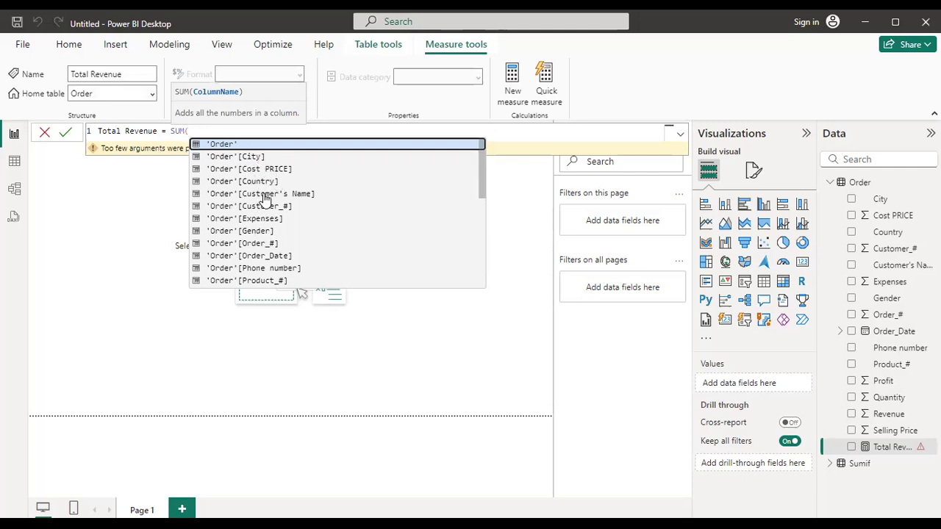
scroll(263, 210, down, 5)
scroll(266, 213, up, 2)
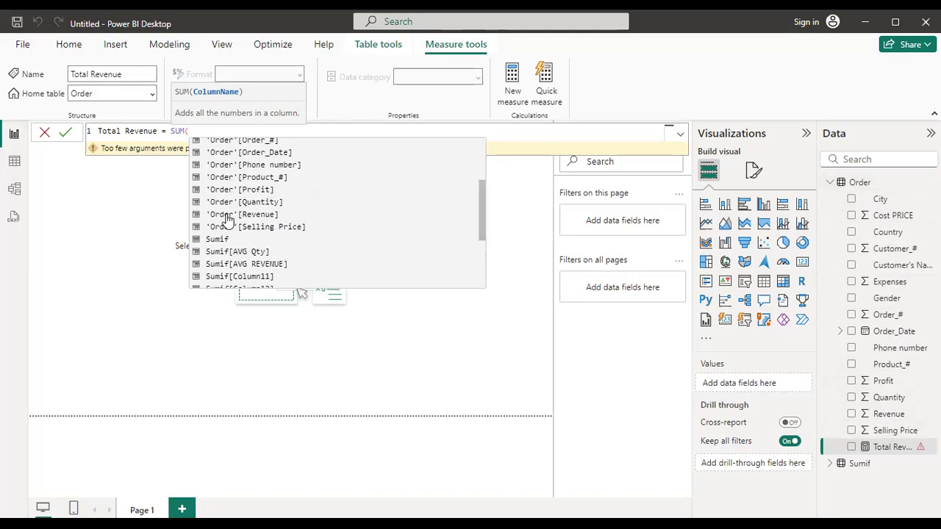
click(279, 215)
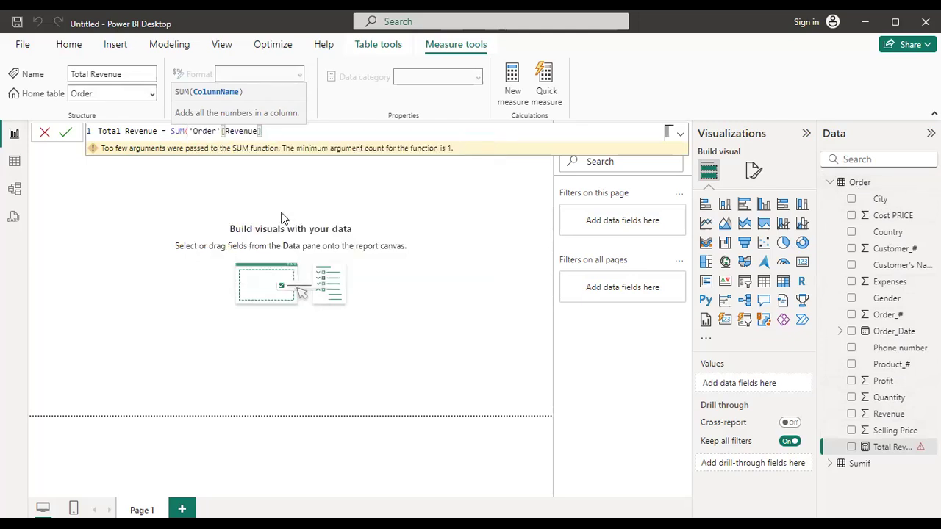
text())
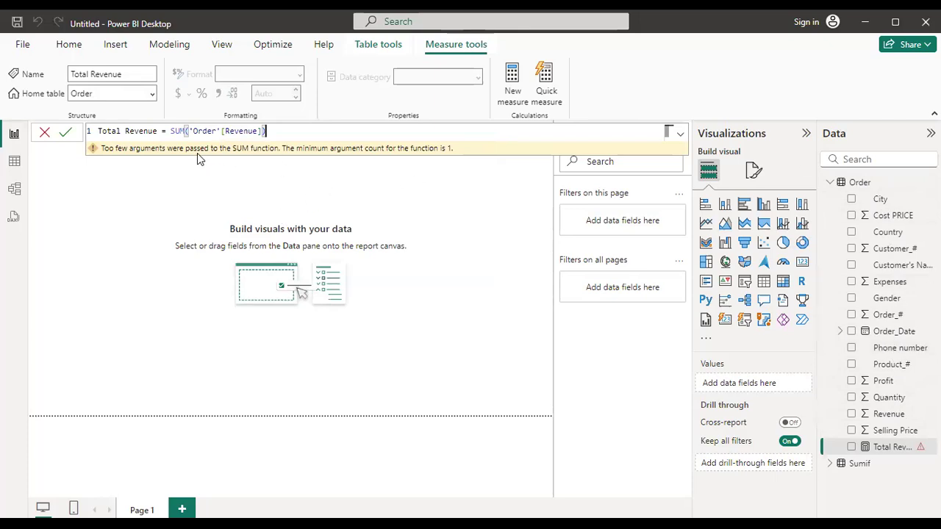
click(353, 247)
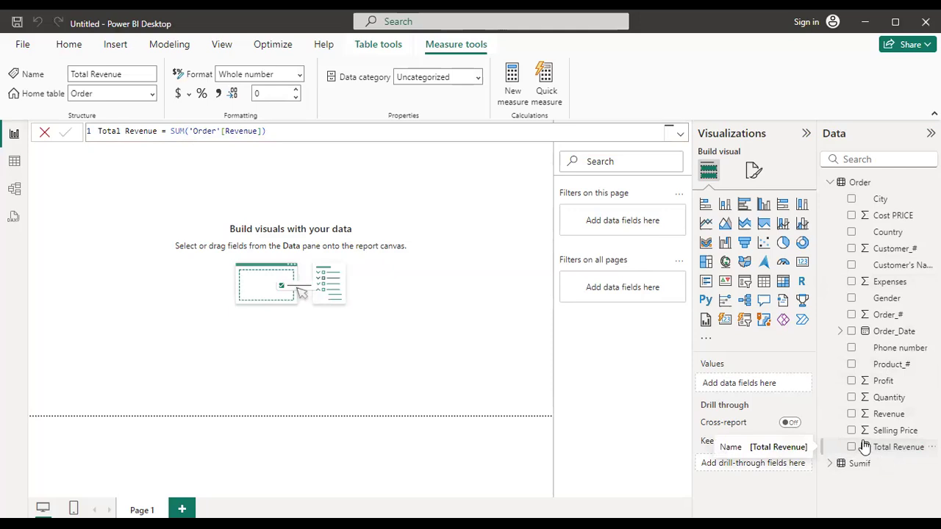
Show the Total Revenue measure as a small card in the report page's upper-left corner
drag(863, 446, 390, 267)
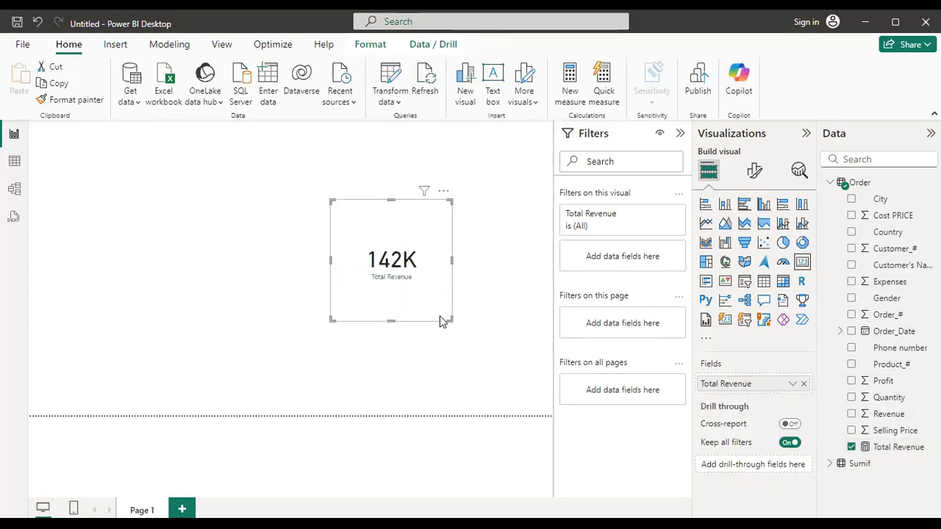
drag(447, 319, 464, 294)
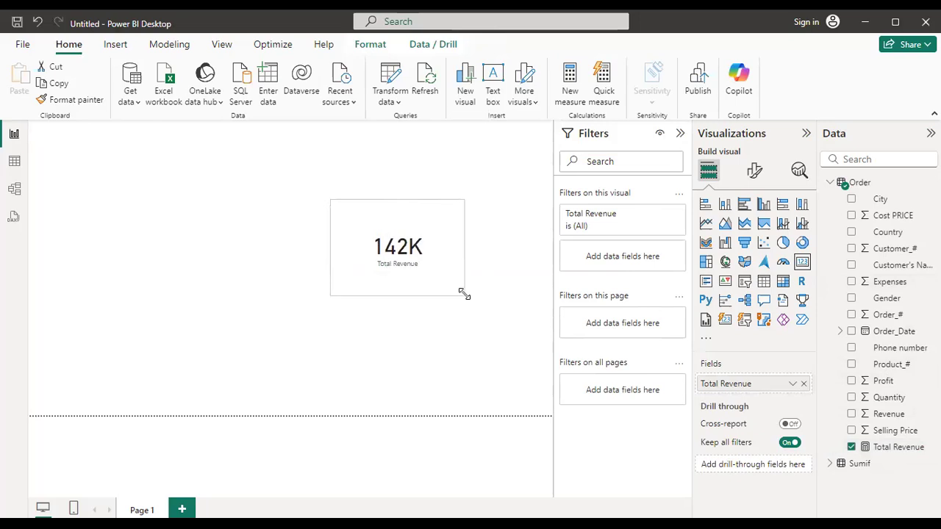
drag(437, 242, 139, 167)
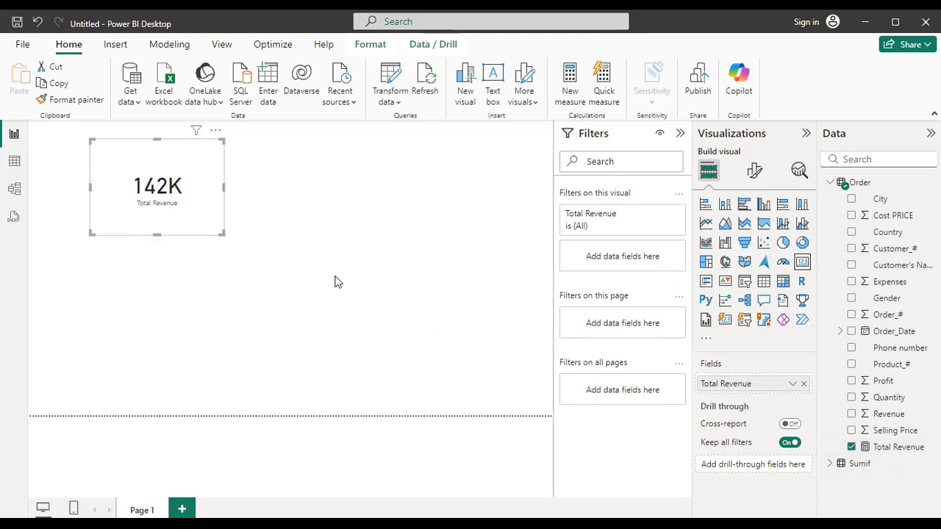
drag(150, 152, 98, 142)
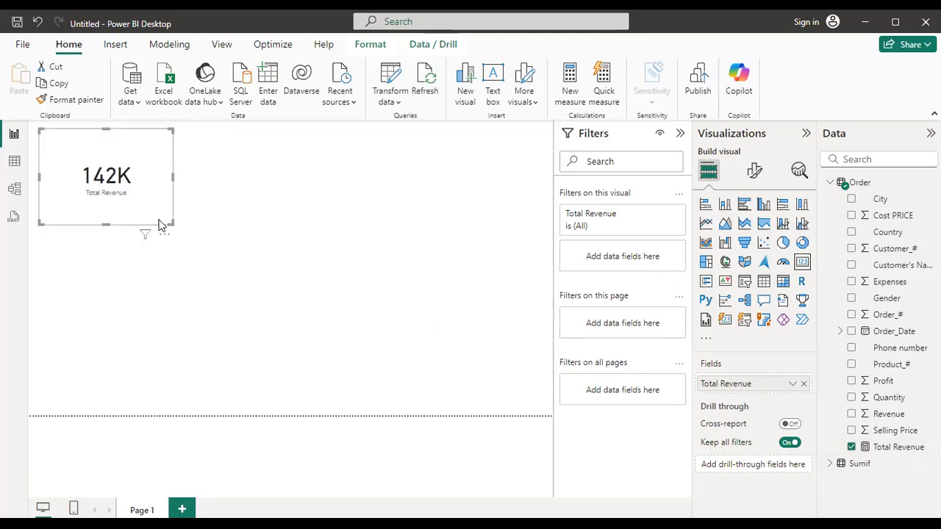
drag(160, 221, 150, 197)
drag(150, 193, 149, 191)
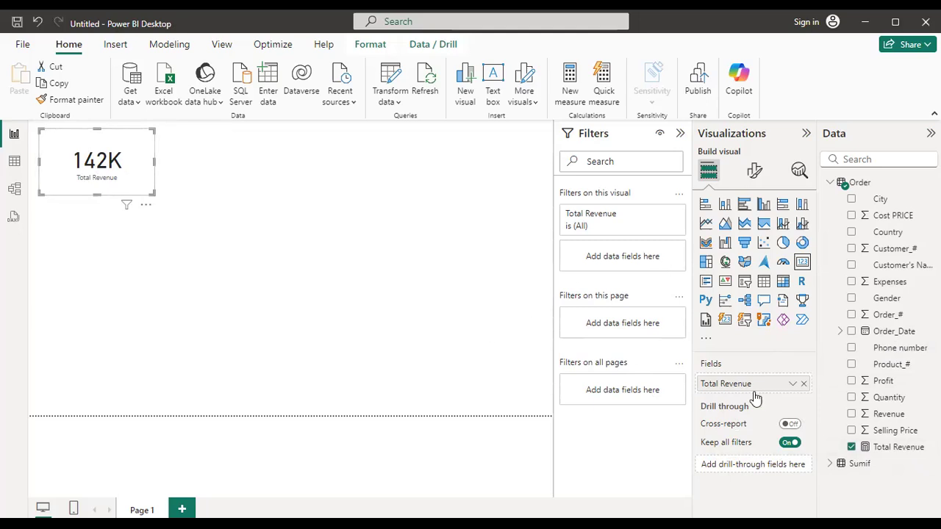
View the field options available for Total Revenue in the card
click(792, 387)
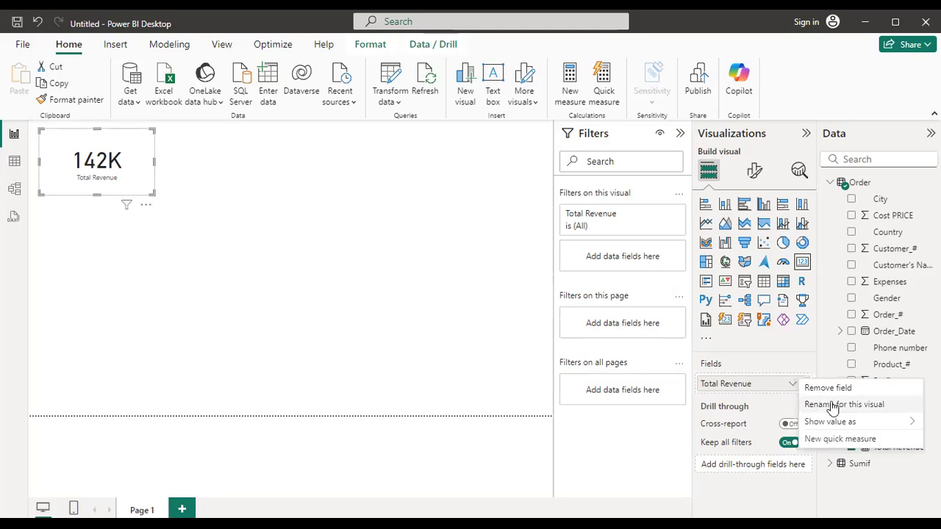
mouse_move(834, 421)
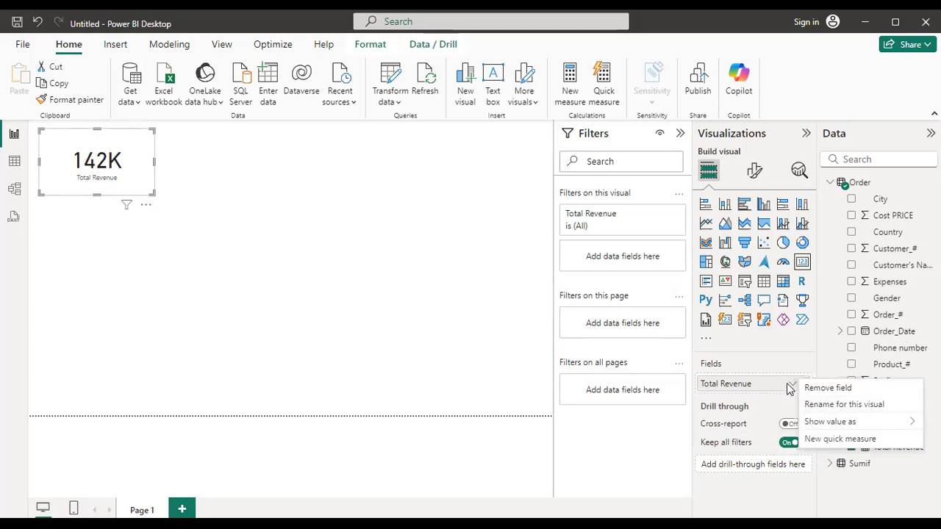
click(787, 363)
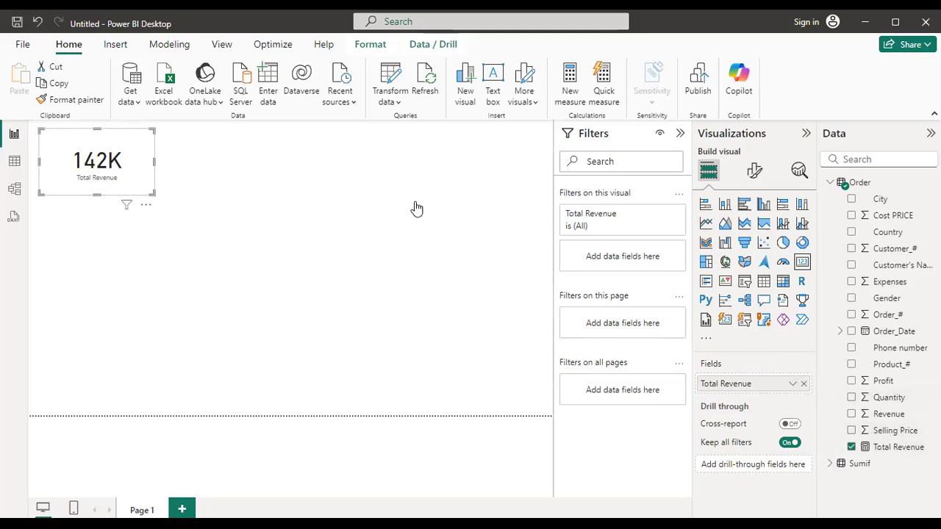
Shift the Total Revenue card slightly right and down from the page corner and deselect it
click(259, 208)
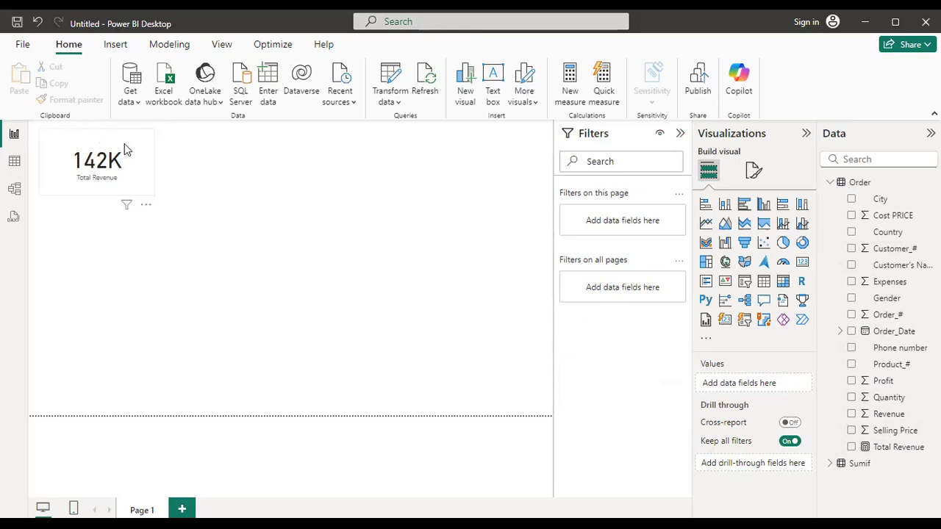
drag(71, 143, 93, 148)
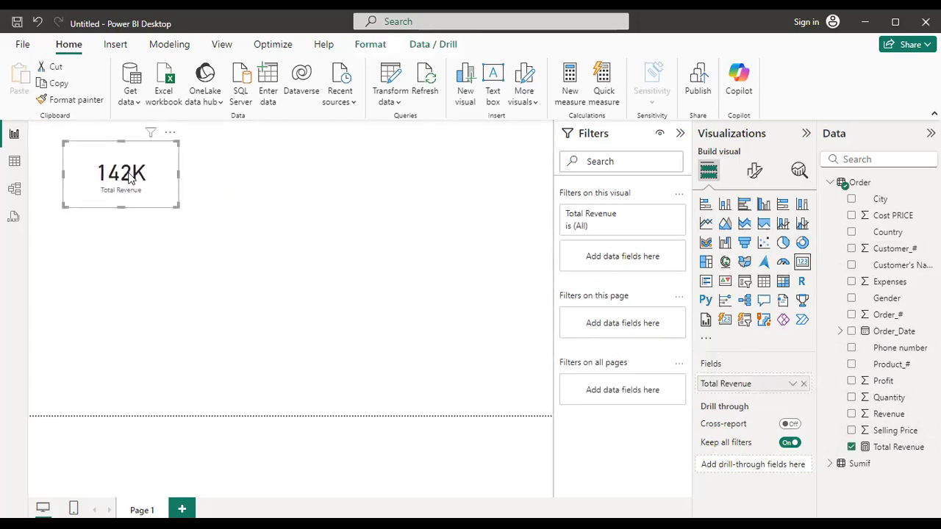
click(344, 228)
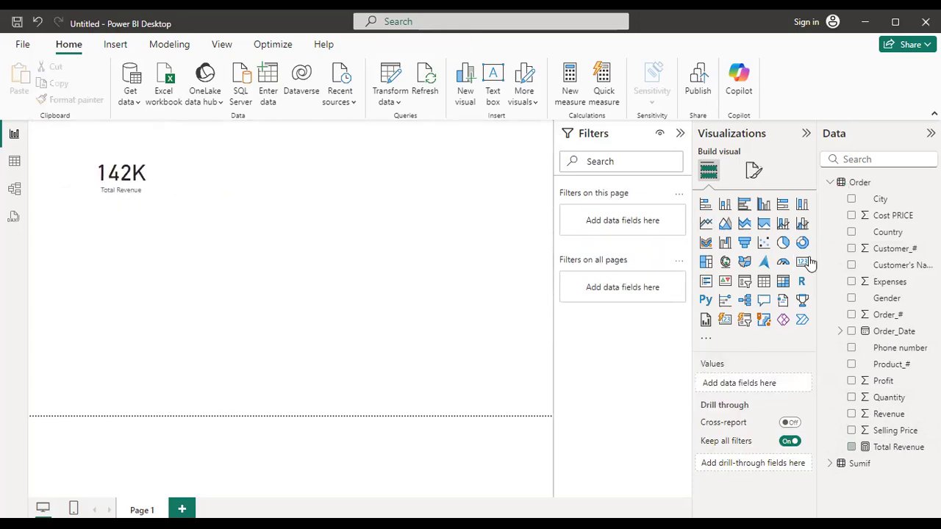
Create another new measure in the Order table and name it Total Profit in its formula
click(878, 188)
right_click(879, 188)
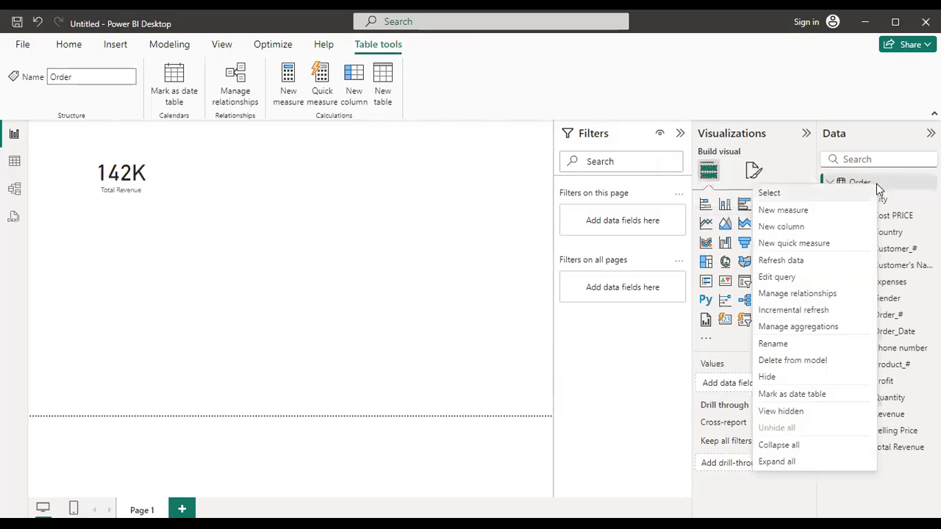
click(799, 212)
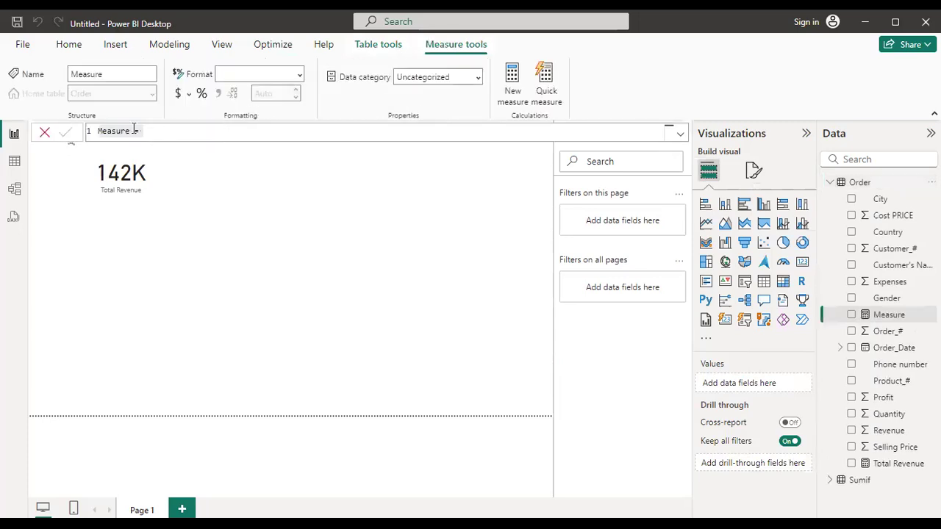
click(131, 133)
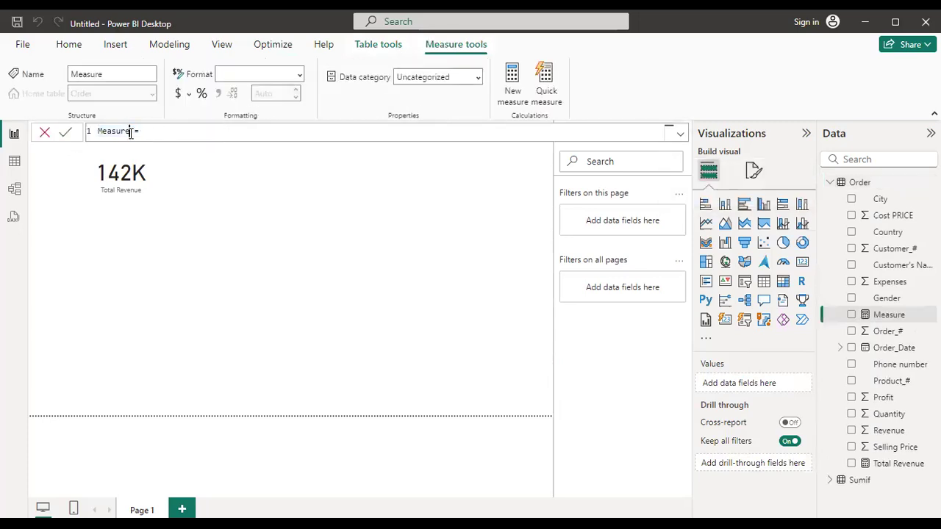
key(BackSpace)
key(BackSpace)
key(BackSpace)
key(BackSpace)
key(BackSpace)
key(BackSpace)
key(BackSpace)
text(Total Profit)
text(sum)
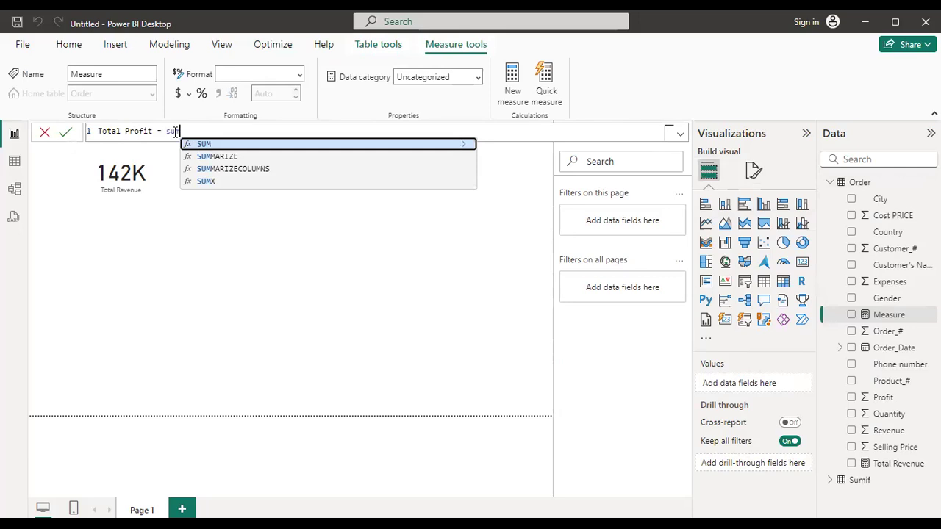
key(BackSpace)
key(BackSpace)
key(BackSpace)
text(d)
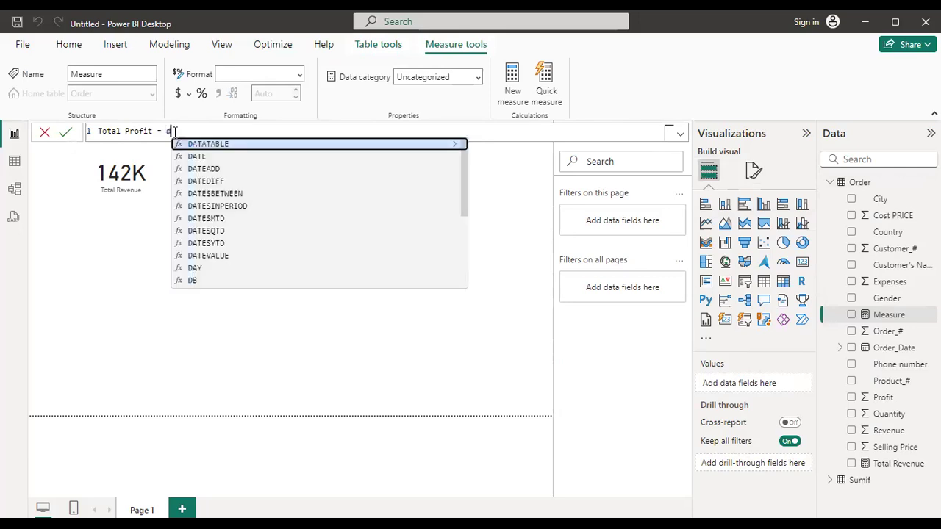
text(iv)
key(BackSpace)
key(BackSpace)
key(BackSpace)
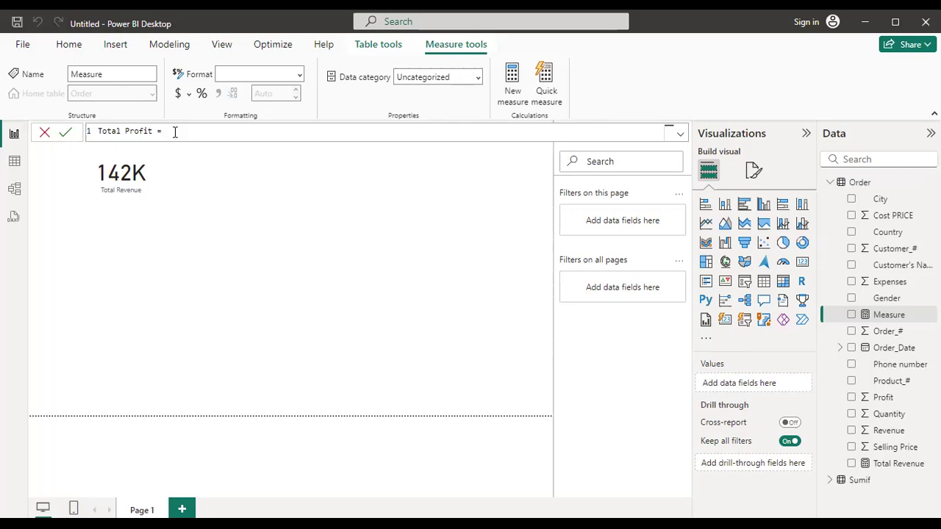
Define the Total Profit measure as SUM('Order'[Profit]) and commit the formula
text(sum()
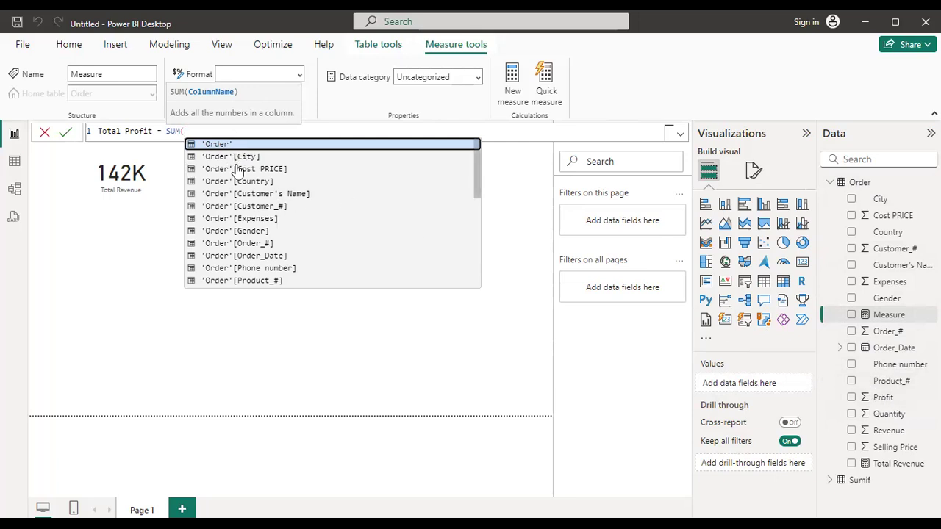
scroll(235, 165, down, 2)
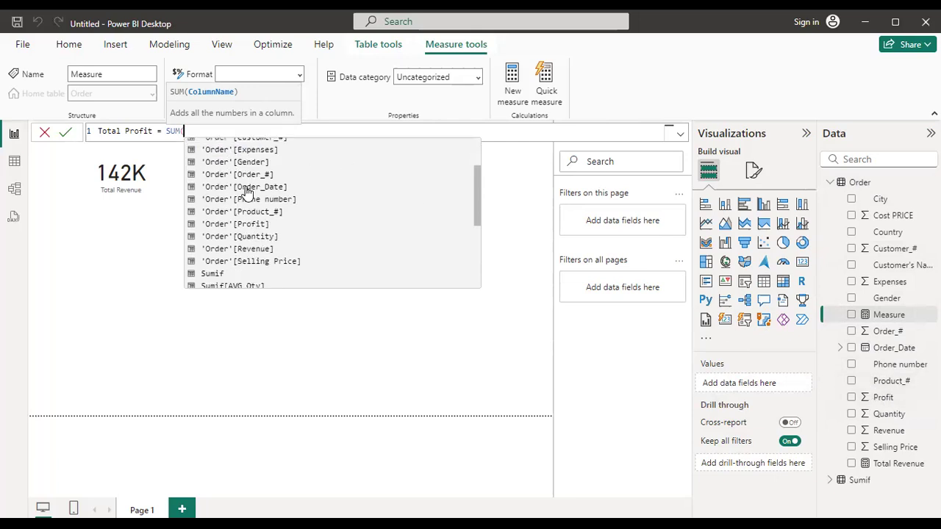
double_click(249, 224)
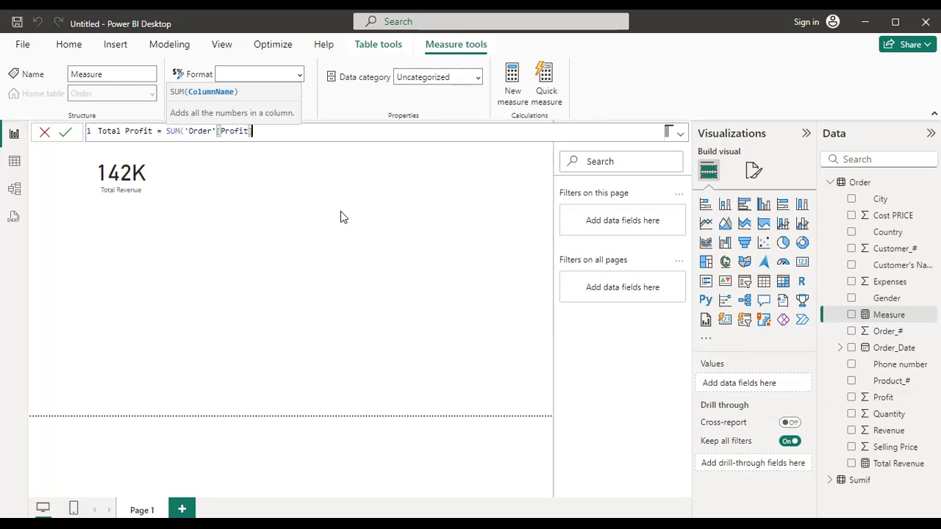
text())
key(Return)
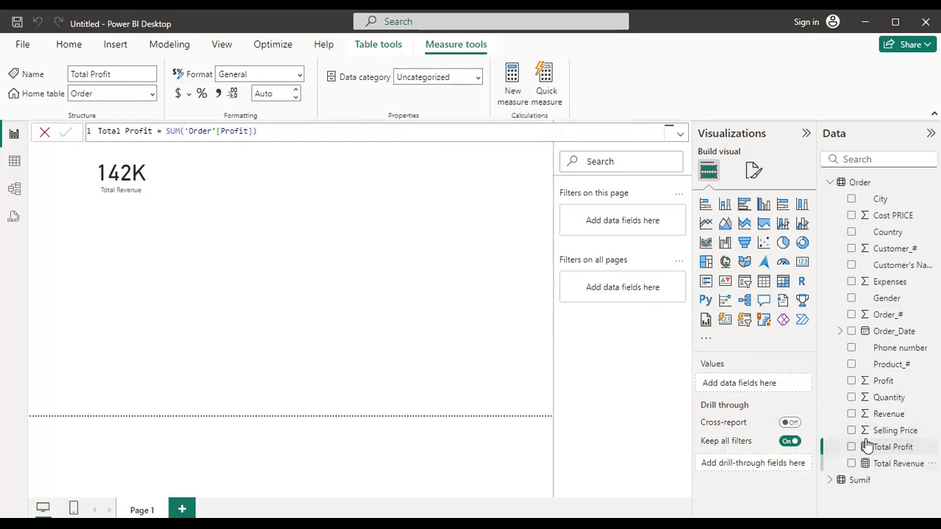
Show the Total Profit measure in a new card on the report page and format the measure with 0 decimal places
drag(873, 452, 355, 184)
click(802, 261)
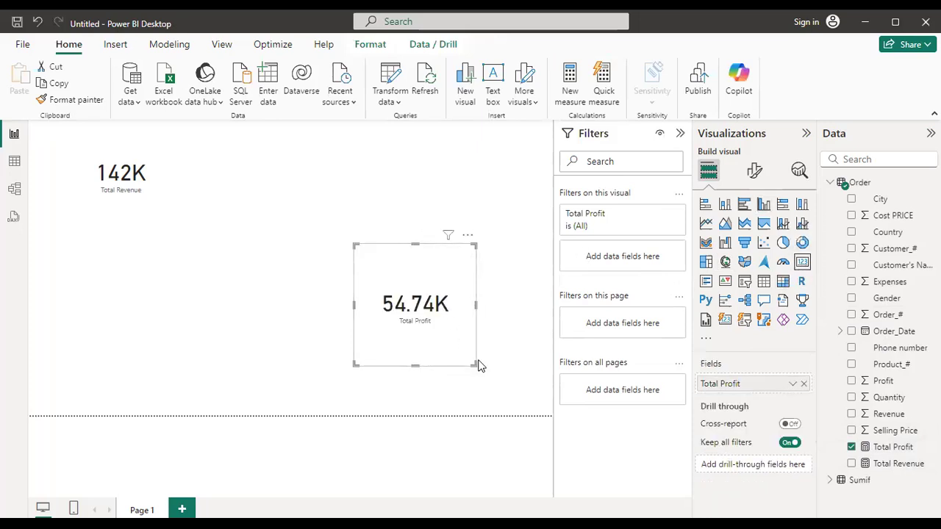
drag(445, 303, 405, 234)
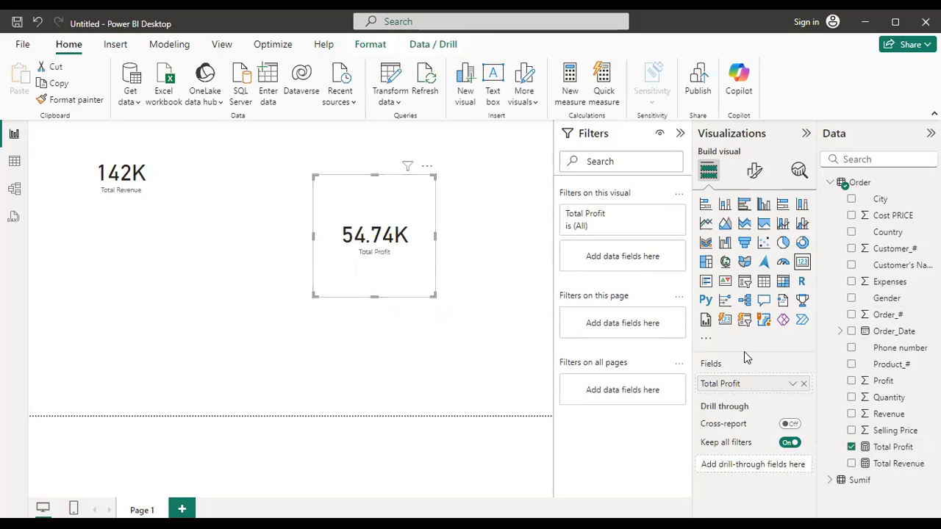
click(895, 447)
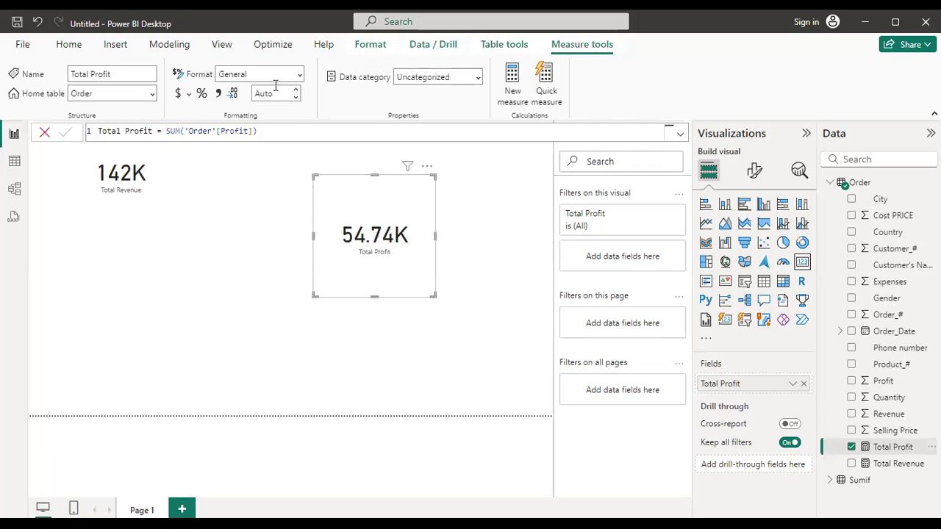
click(297, 94)
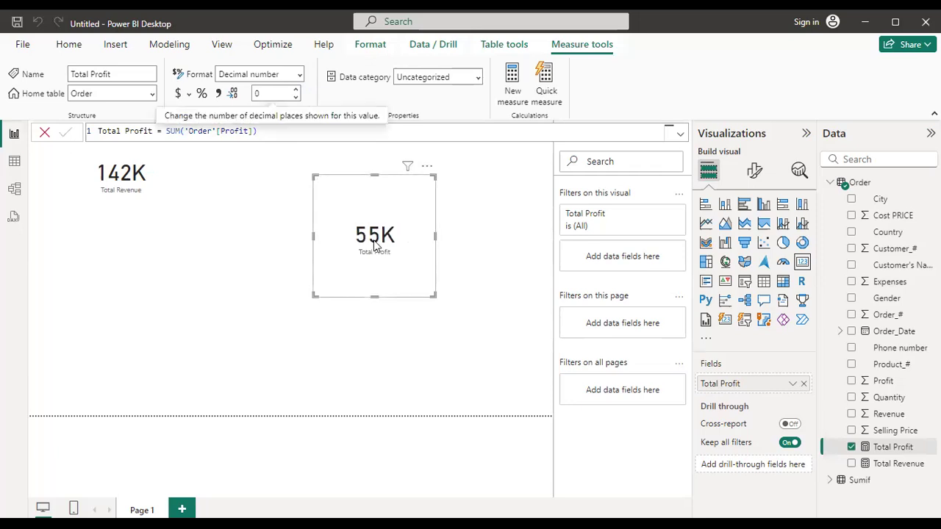
Shrink the Total Profit card and place it beside the Total Revenue card at the same height
drag(386, 187, 270, 160)
drag(318, 265, 305, 221)
drag(287, 181, 264, 182)
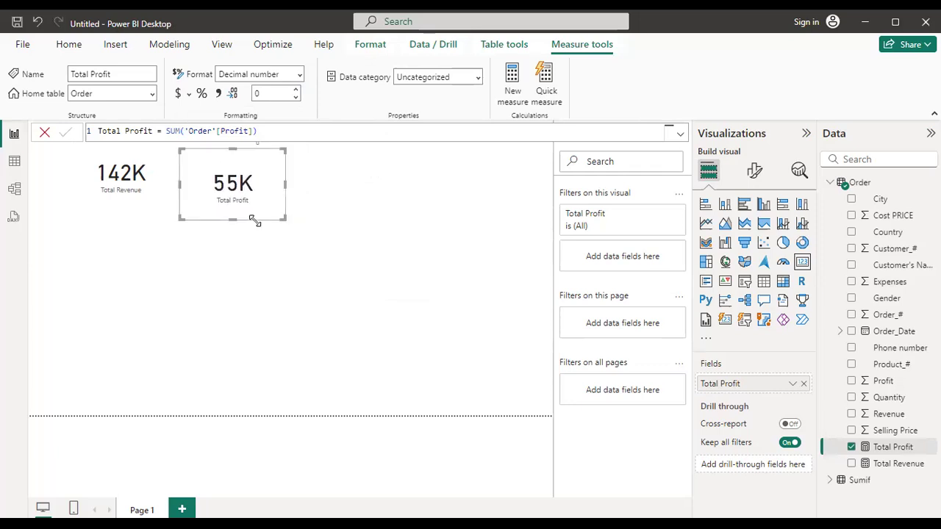
click(368, 246)
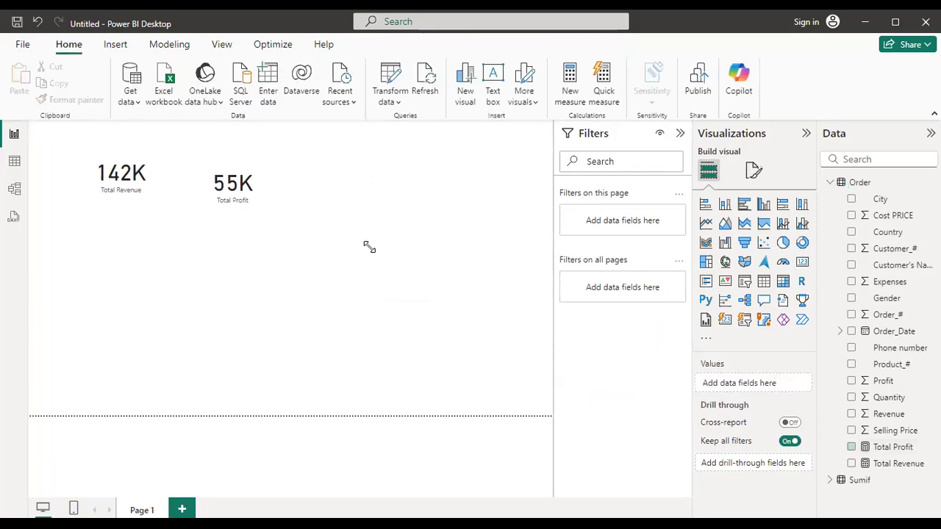
click(237, 177)
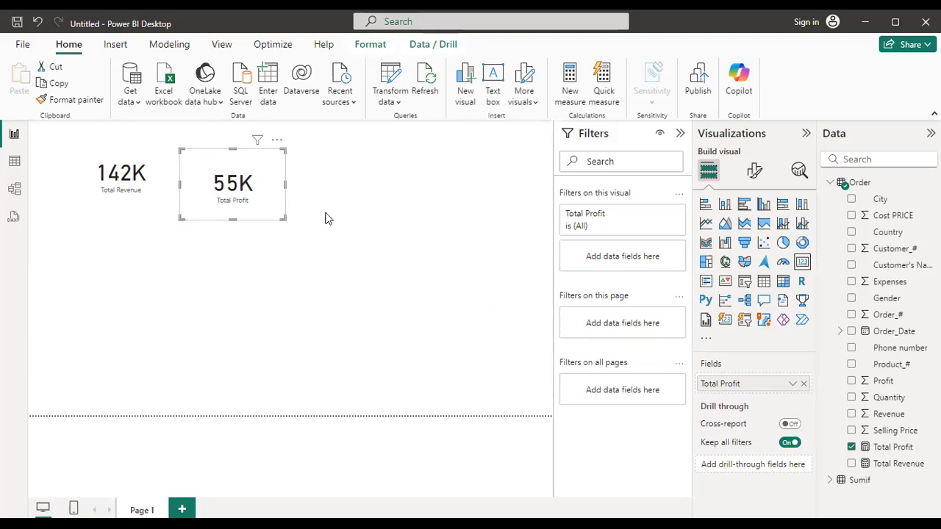
drag(248, 173, 250, 164)
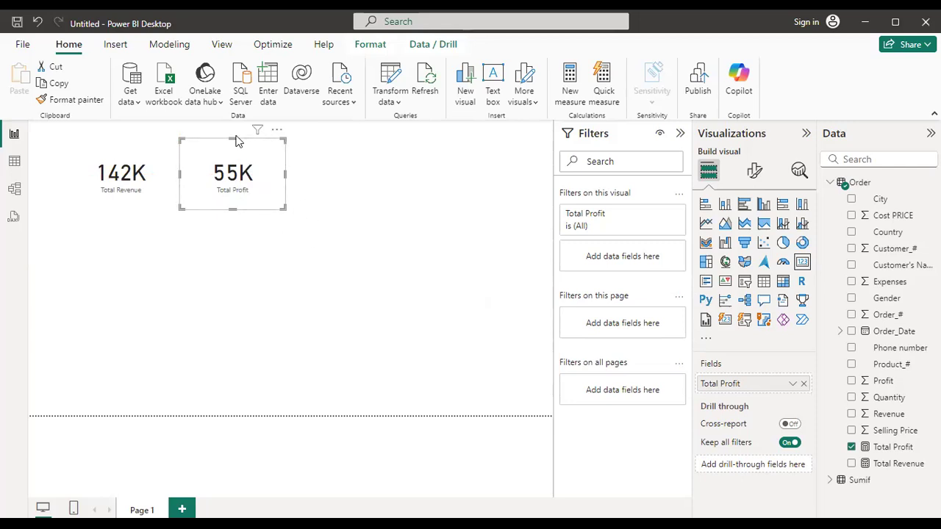
click(426, 244)
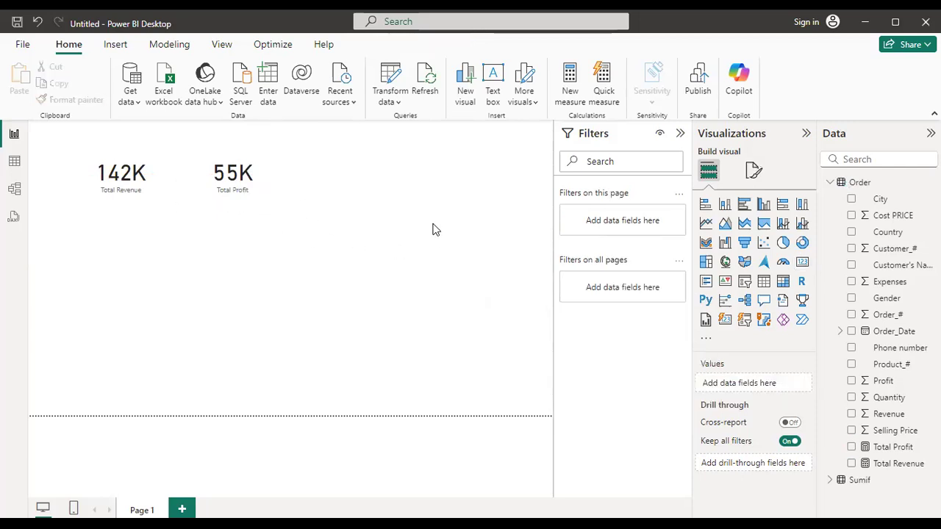
Enlarge the Total Profit card slightly, nudge it closer to the Total Revenue card and a little lower, and deselect it
click(278, 200)
drag(285, 209, 292, 213)
drag(261, 184, 259, 194)
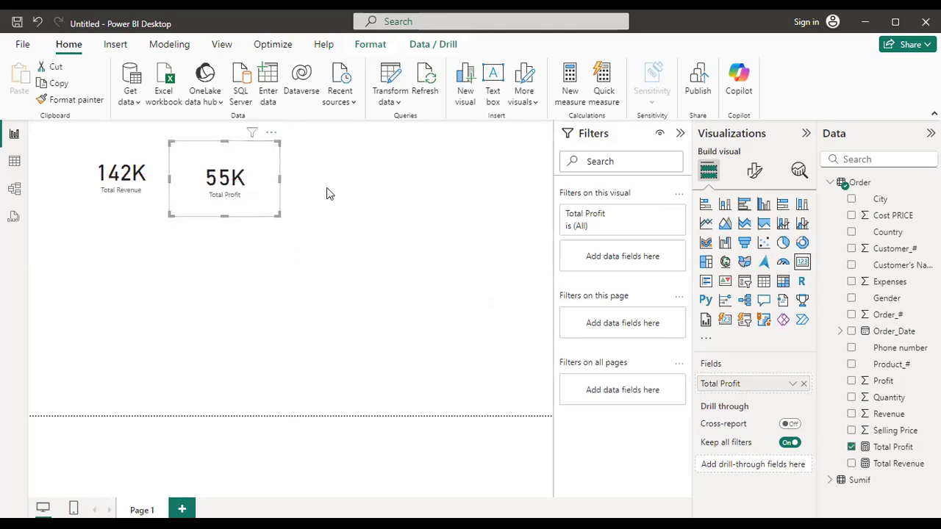
click(329, 193)
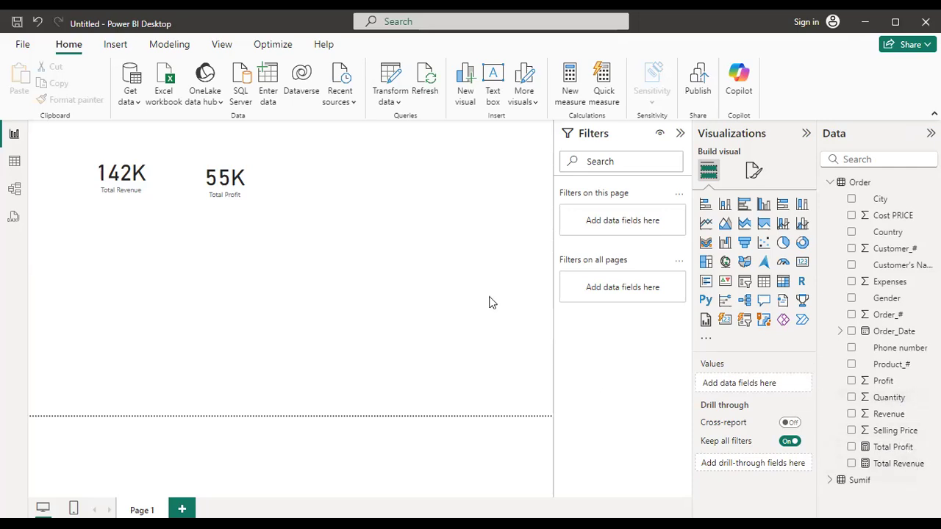
Review the Order table's price, revenue and profit columns in the table view and add a new calculated column named Lose
click(15, 162)
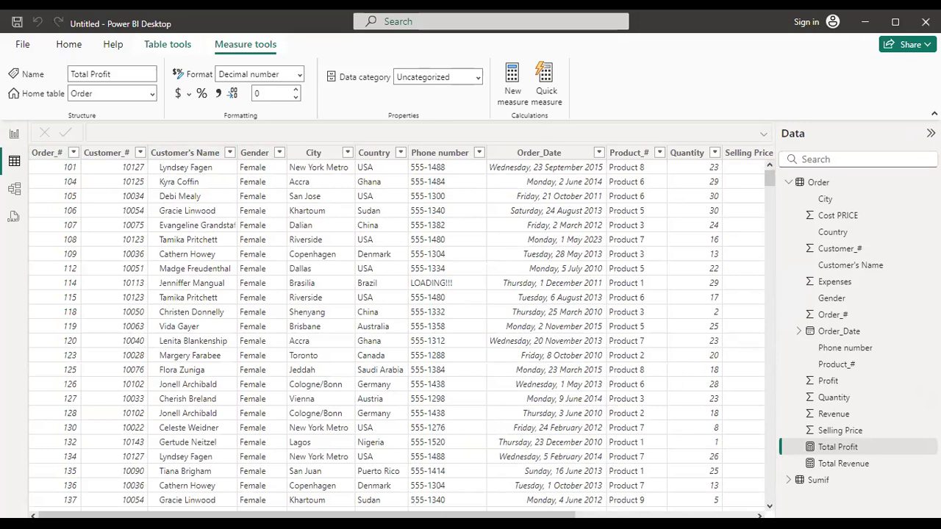
drag(566, 515, 745, 515)
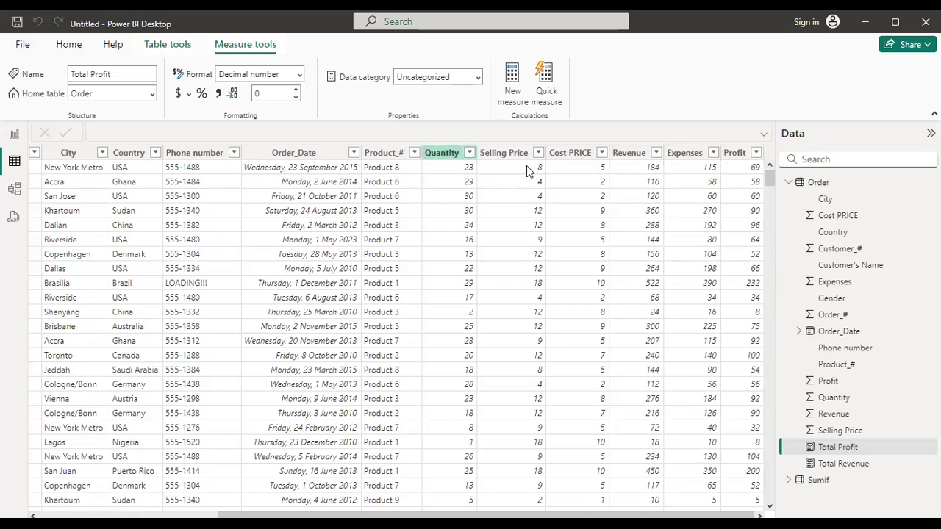
click(583, 153)
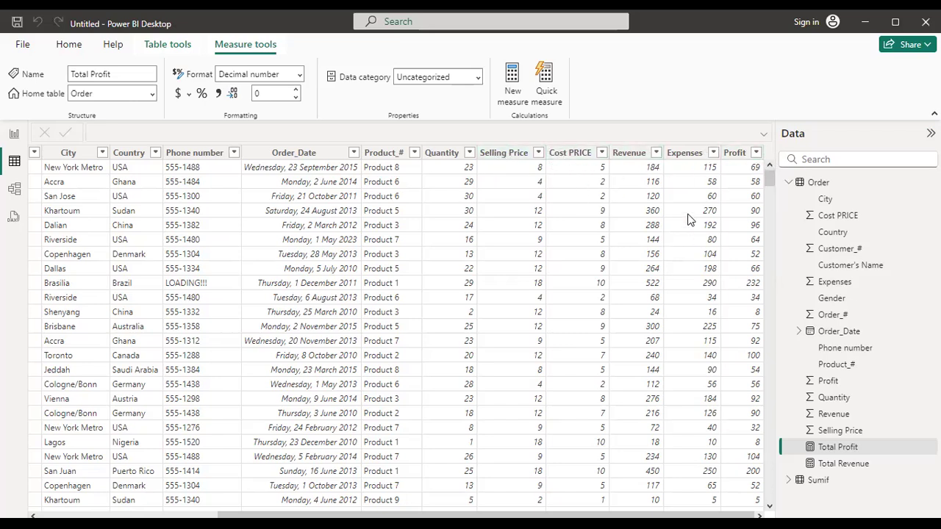
right_click(867, 181)
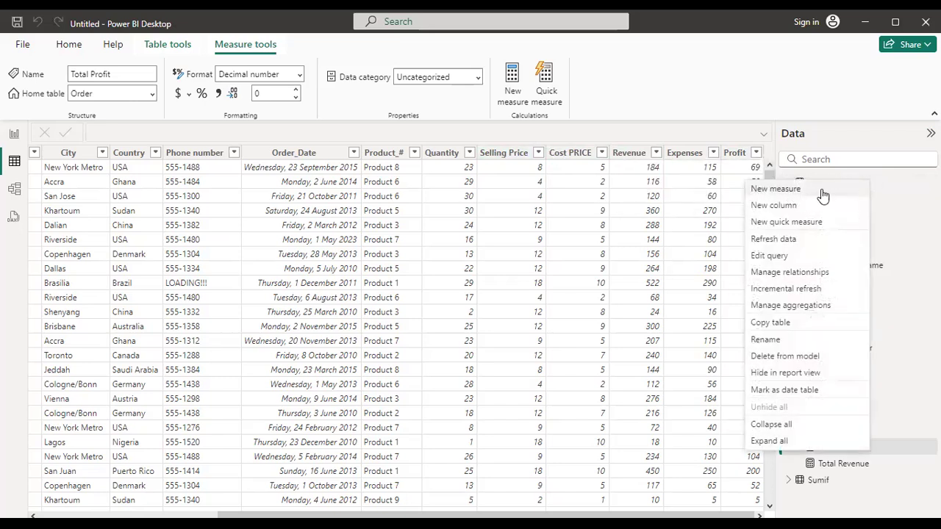
click(787, 208)
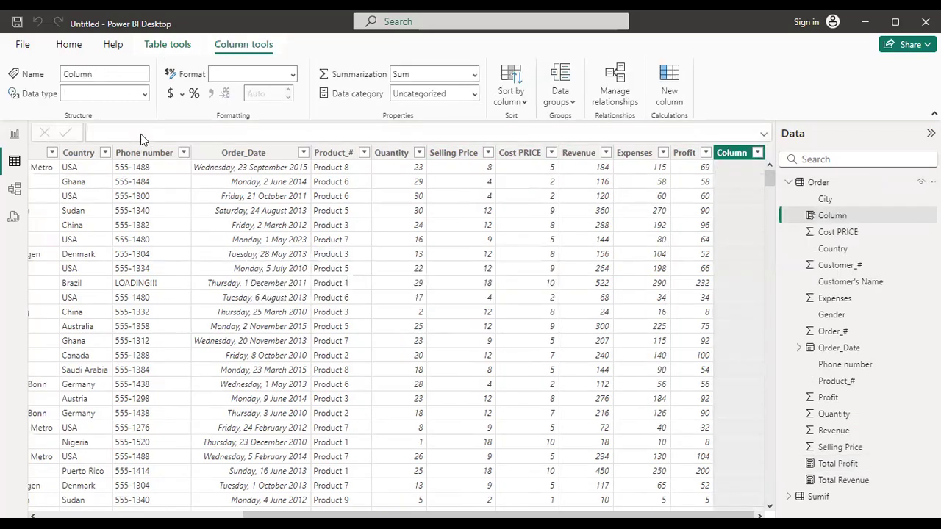
click(122, 131)
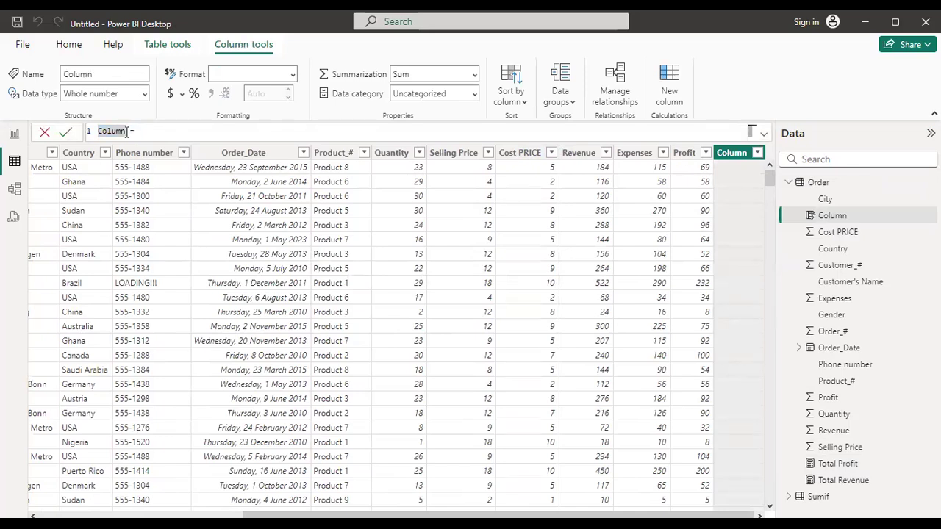
key(BackSpace)
text(L)
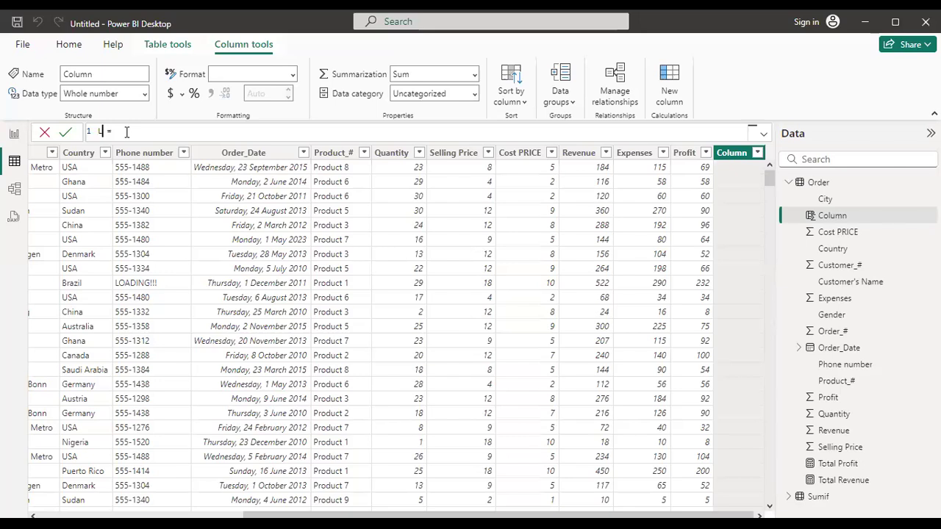
text(ose)
Start the Lose column's formula with a reference to 'Order'[Selling Price]
click(526, 153)
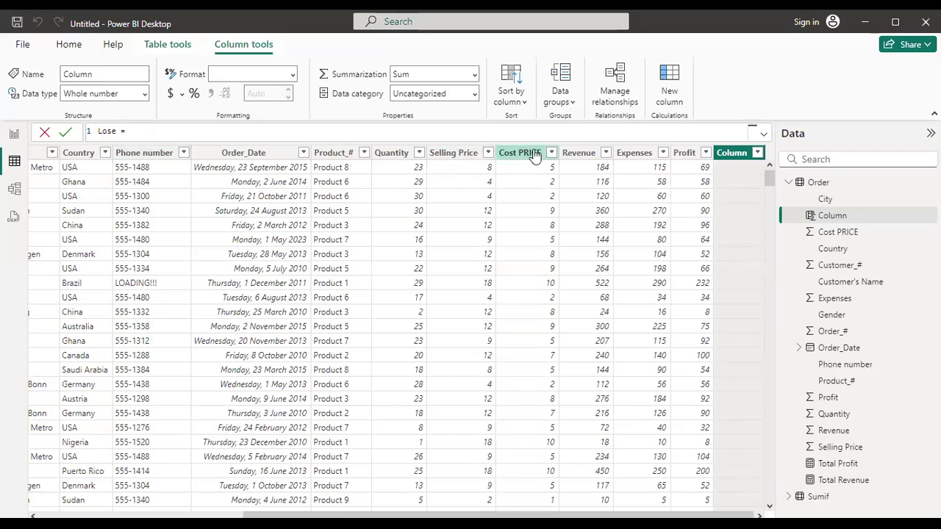
click(448, 157)
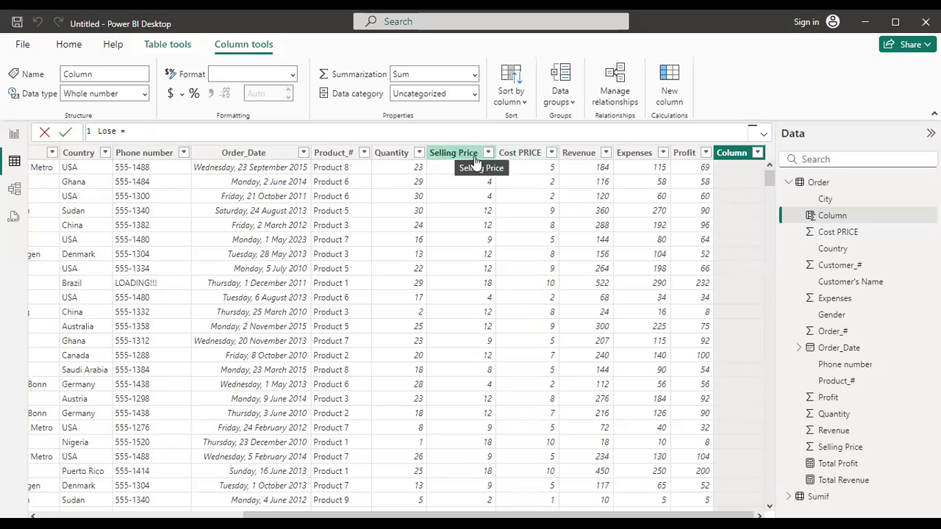
click(531, 152)
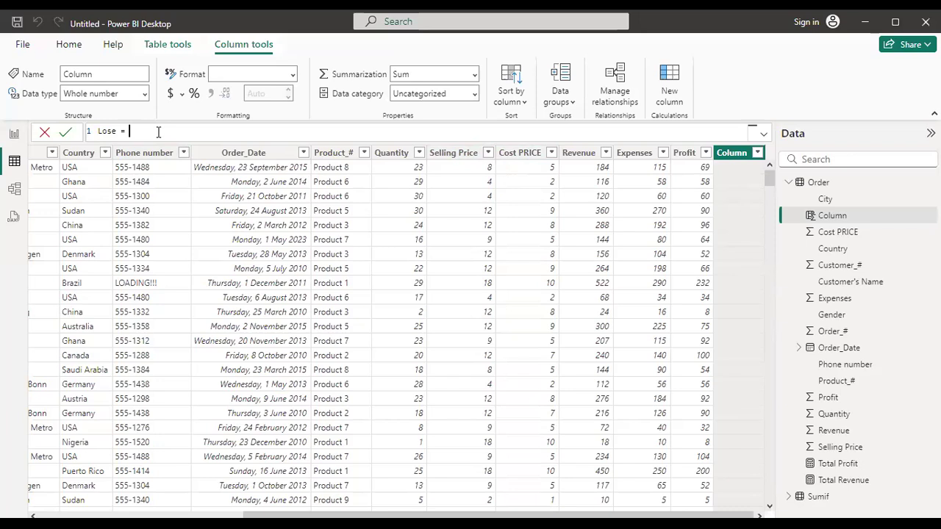
text(se)
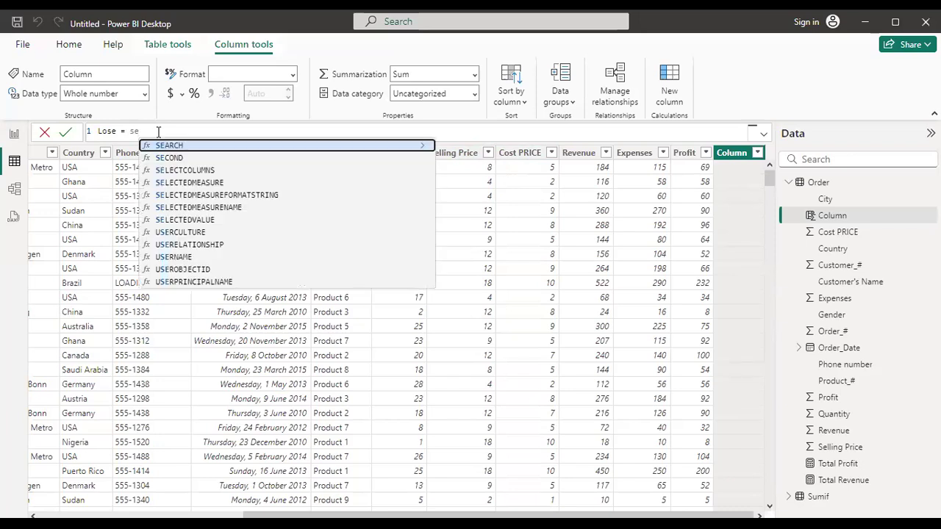
key(BackSpace)
key(BackSpace)
text(o)
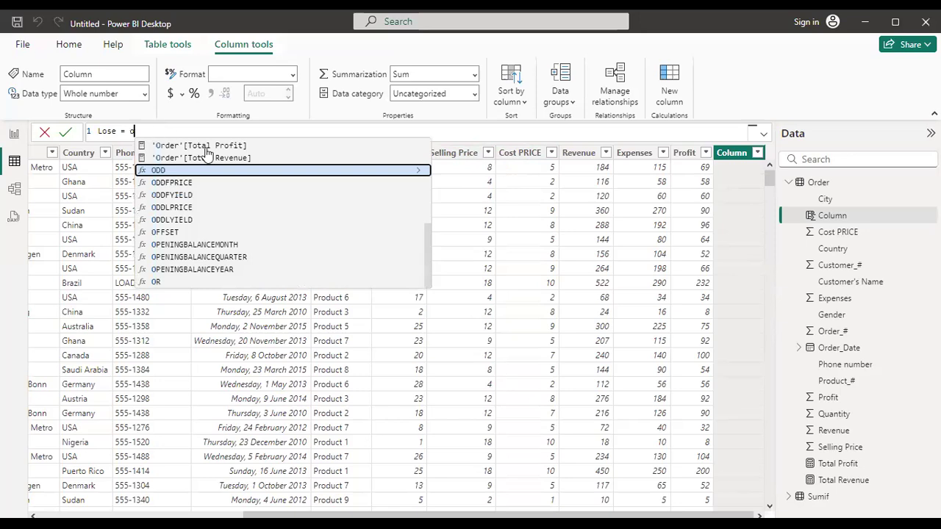
text(rder)
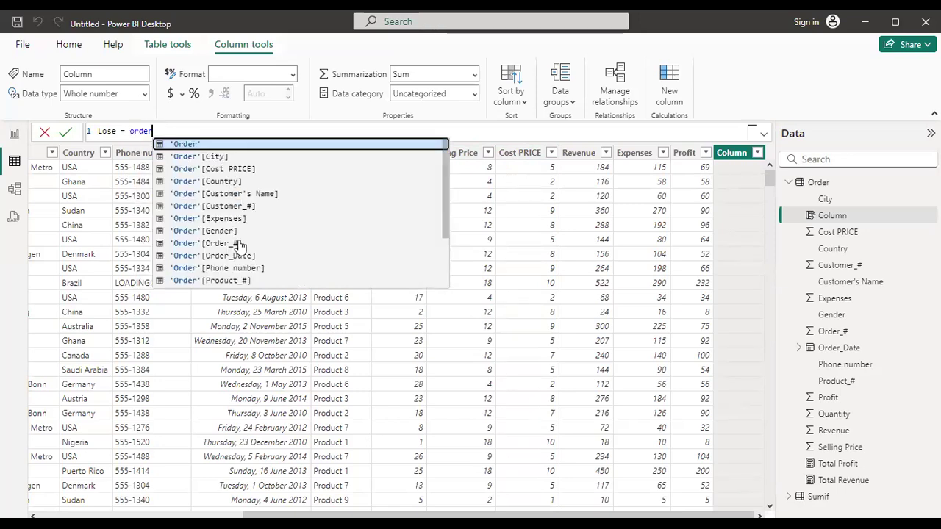
scroll(239, 244, down, 2)
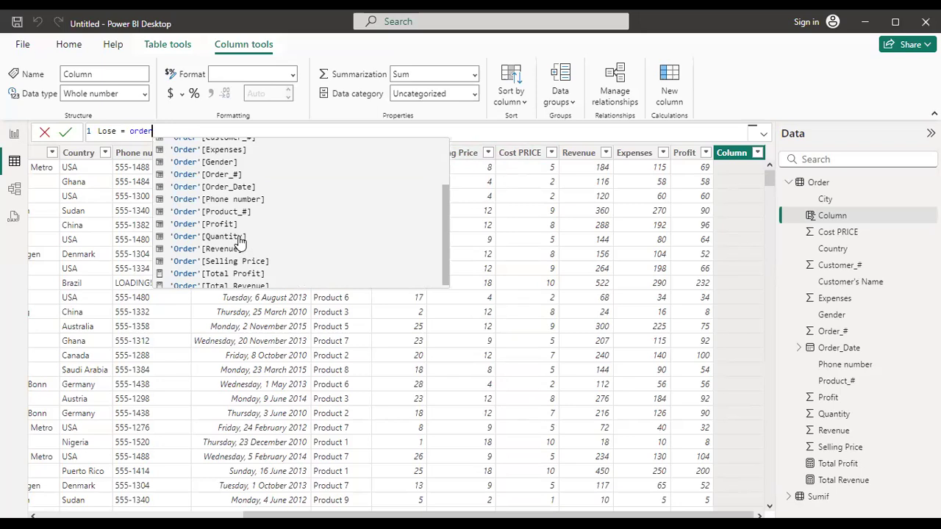
click(255, 261)
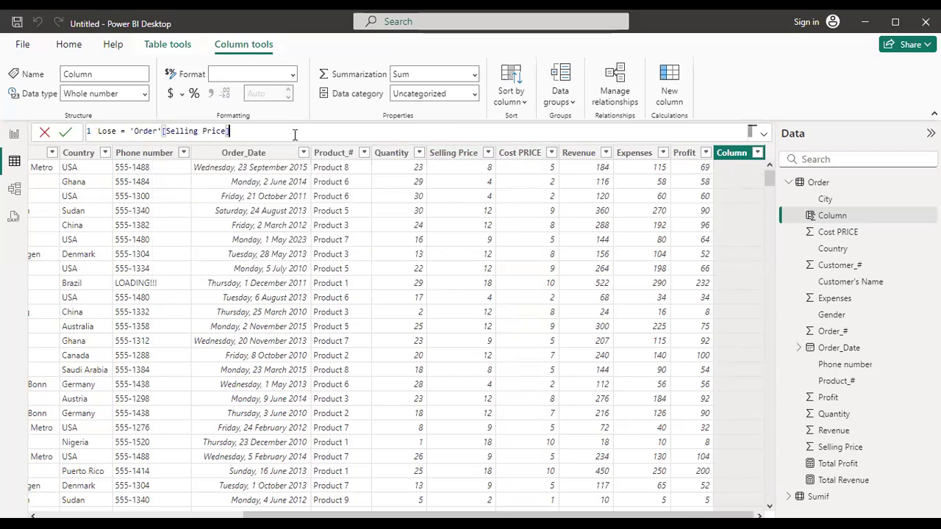
Subtract 'Order'[Cost PRICE] from the selling price in the Lose formula and commit the calculated column
text(-)
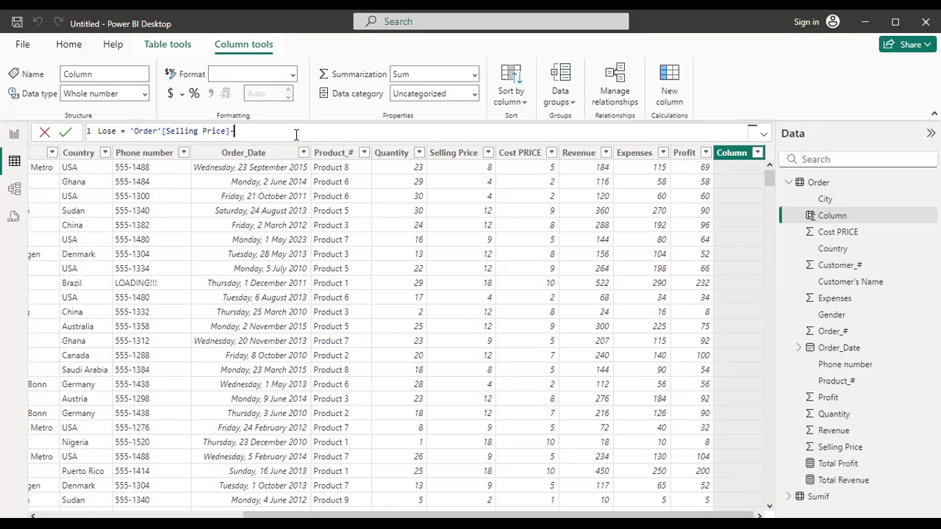
text(o)
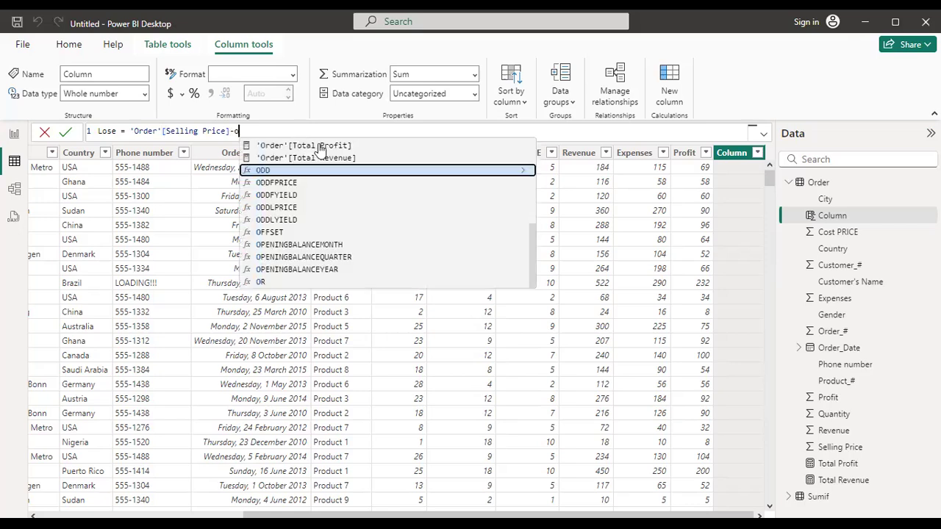
text(rd)
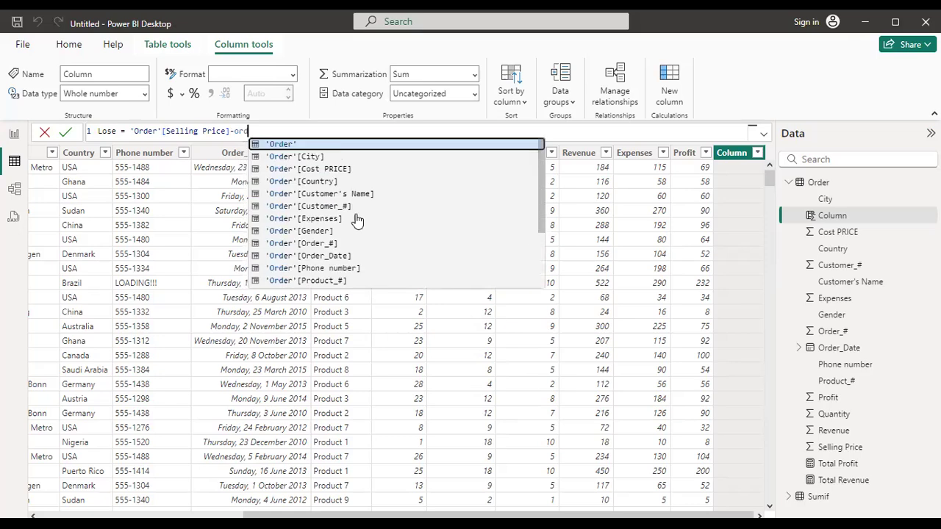
scroll(357, 225, down, 1)
scroll(353, 244, down, 1)
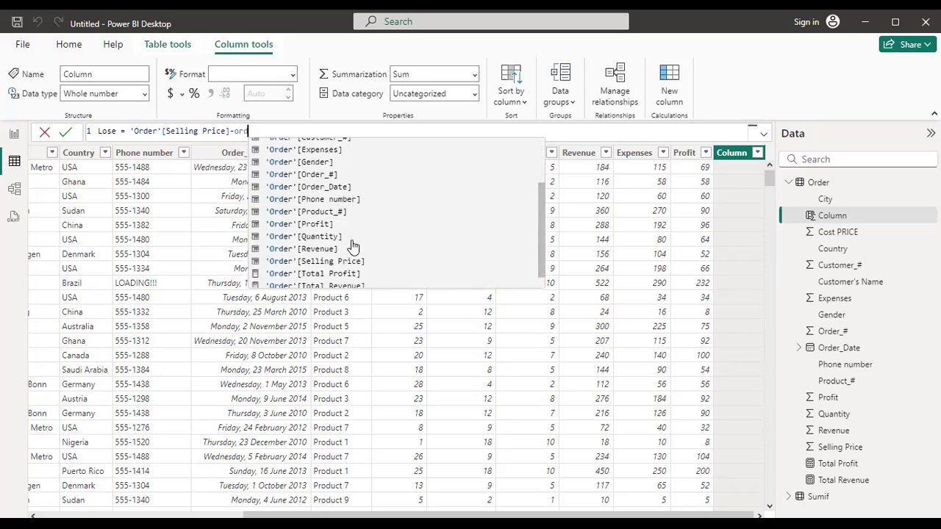
scroll(351, 244, down, 1)
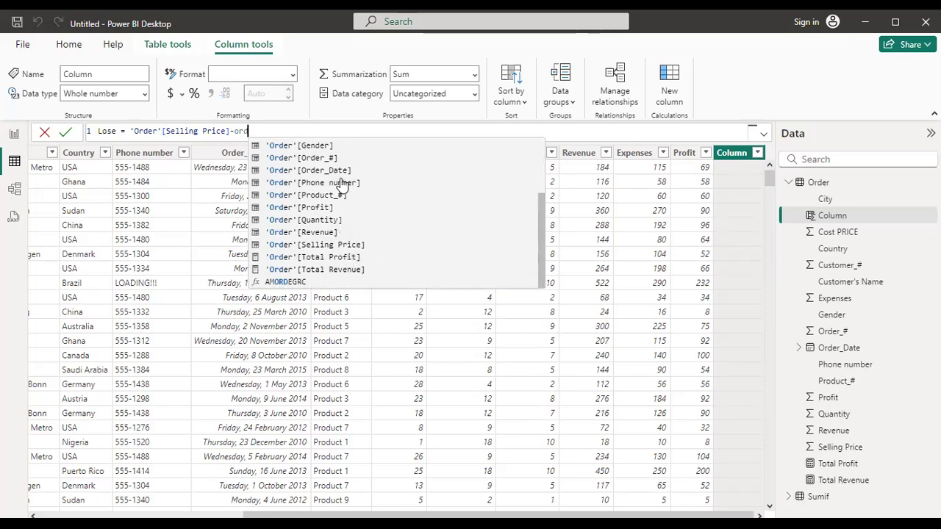
scroll(342, 182, up, 1)
scroll(342, 184, up, 2)
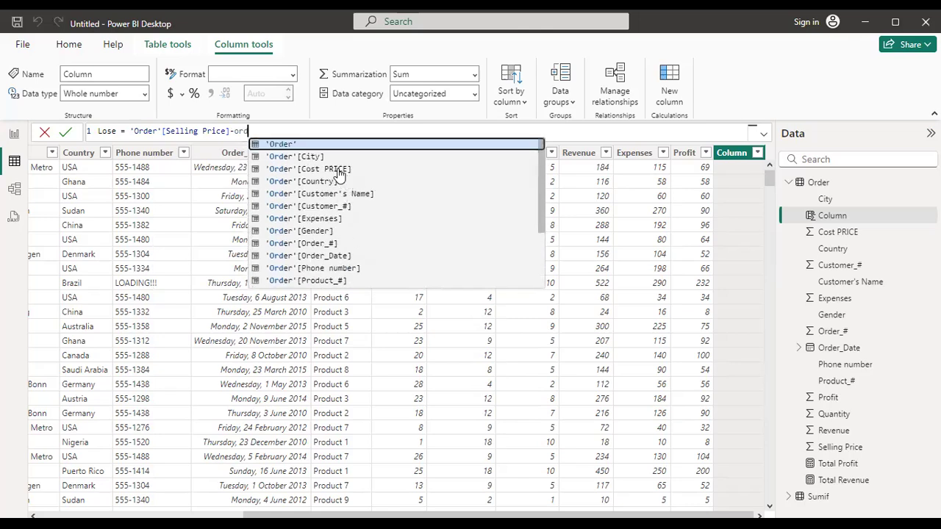
click(339, 171)
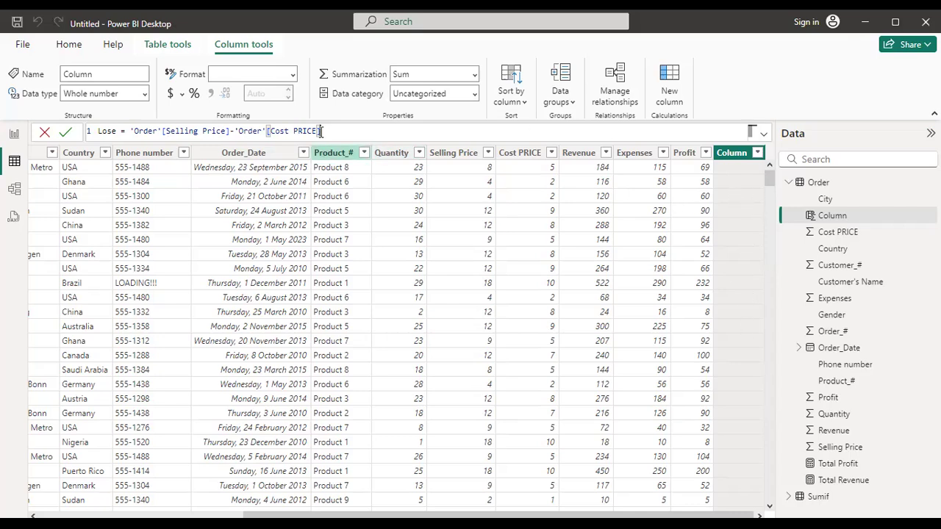
key(Return)
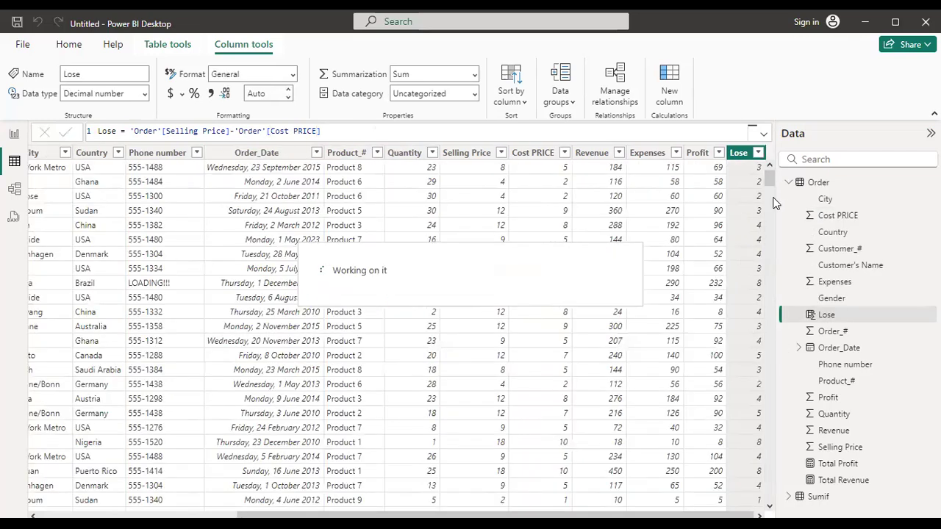
Examine the Lose column's values down the rows against the selling and cost prices, and look over the table's other columns
drag(770, 273, 735, 171)
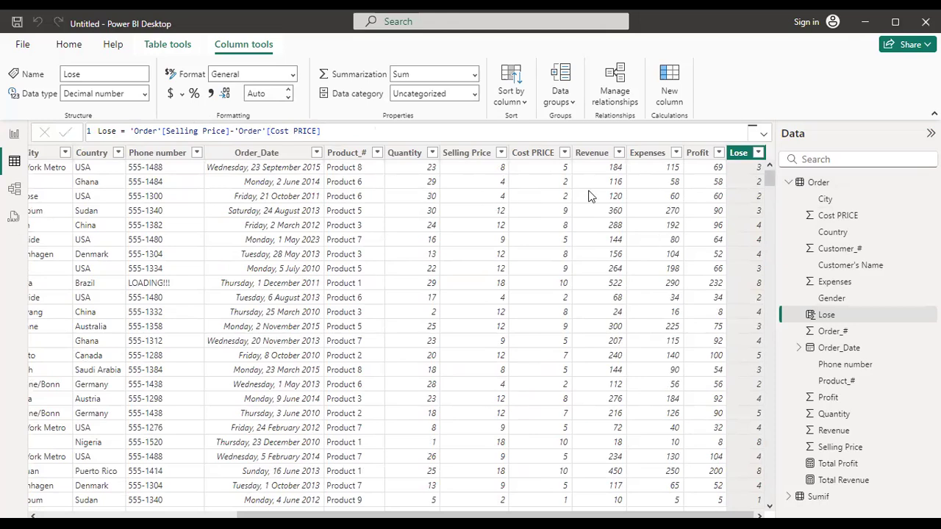
scroll(753, 234, down, 10)
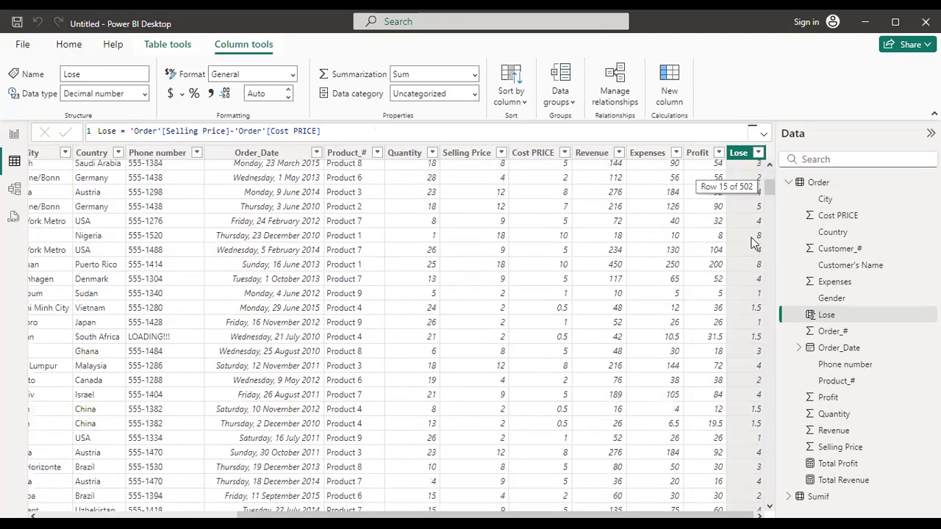
scroll(739, 185, up, 15)
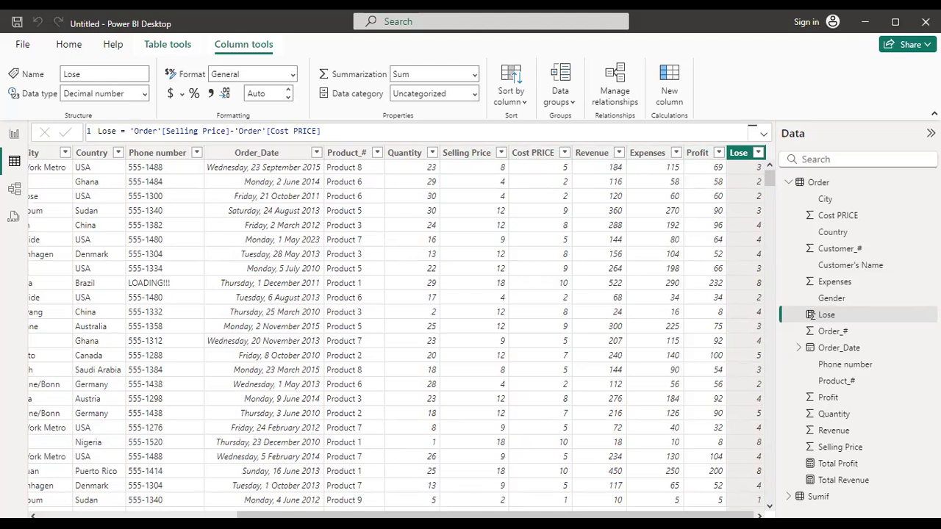
drag(444, 515, 184, 273)
drag(237, 515, 232, 501)
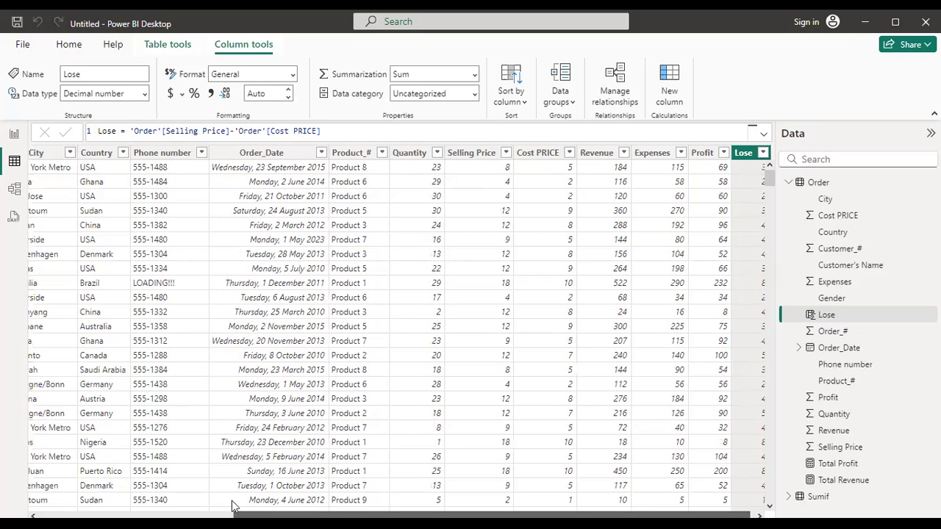
drag(227, 366, 221, 355)
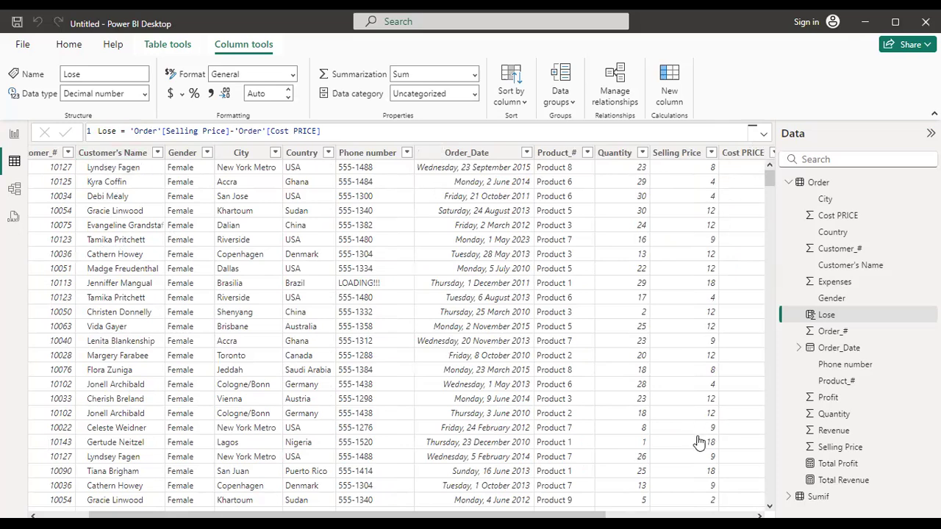
Add another calculated column to the Order table and name it Location
right_click(851, 184)
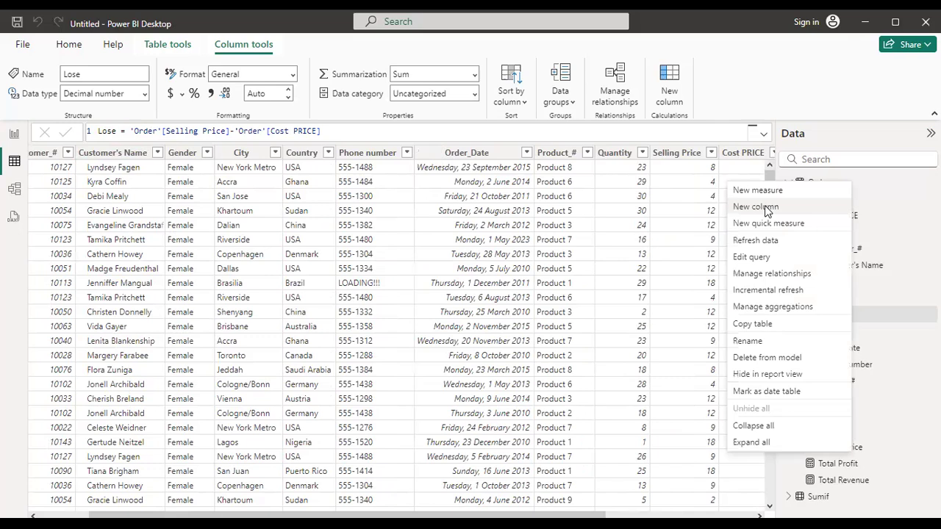
click(757, 207)
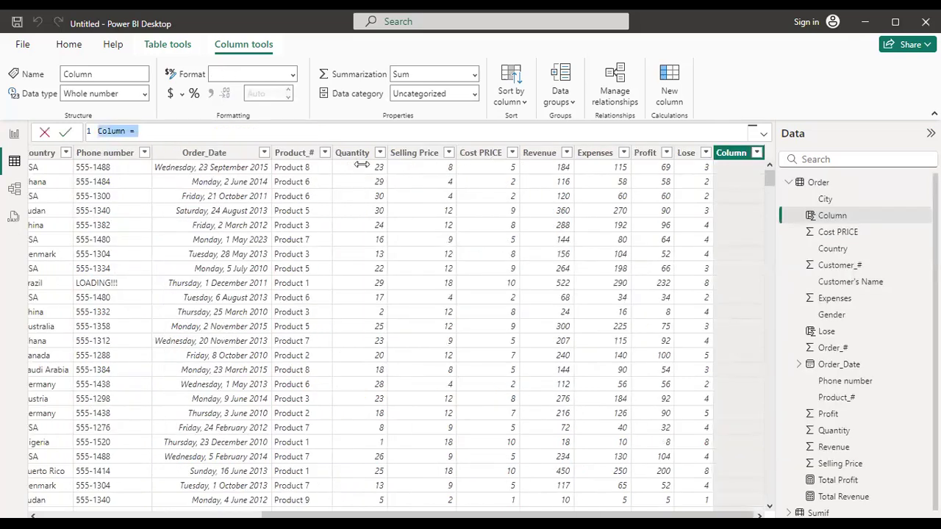
drag(299, 515, 183, 481)
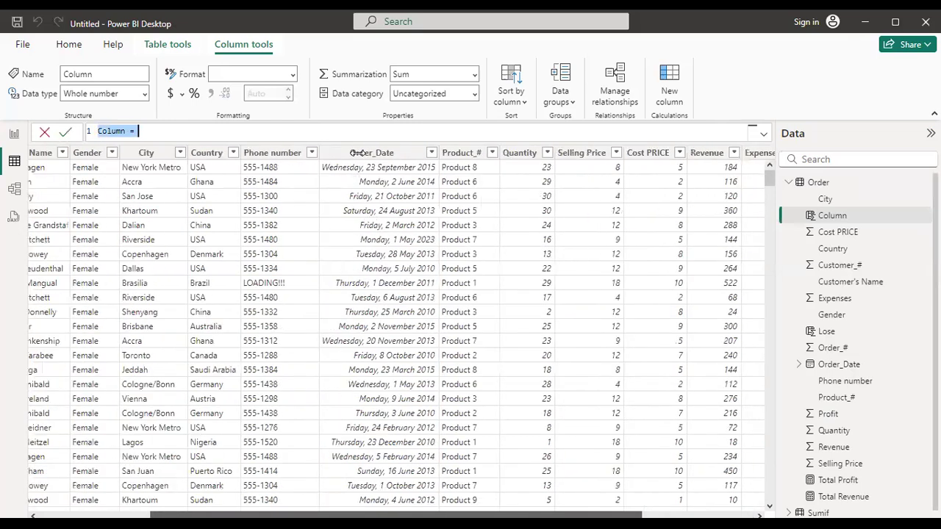
scroll(318, 150, left, 3)
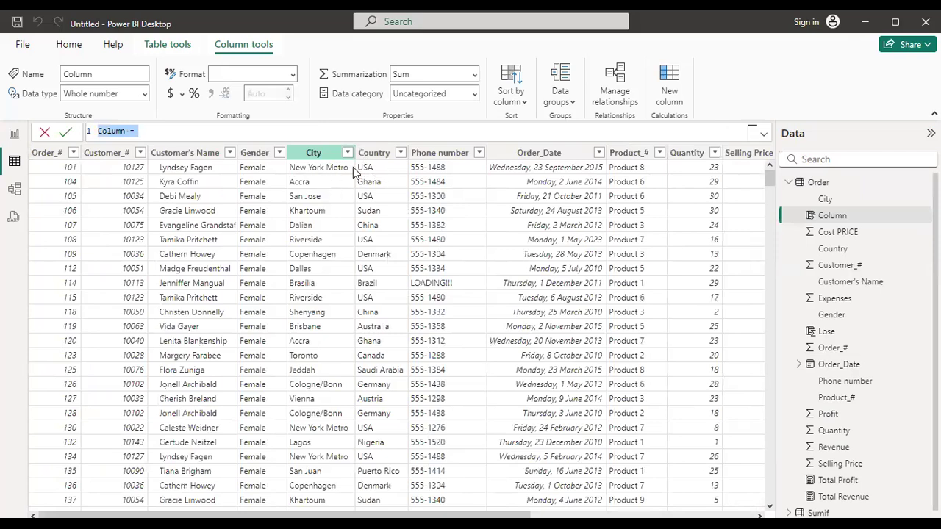
click(187, 127)
click(126, 131)
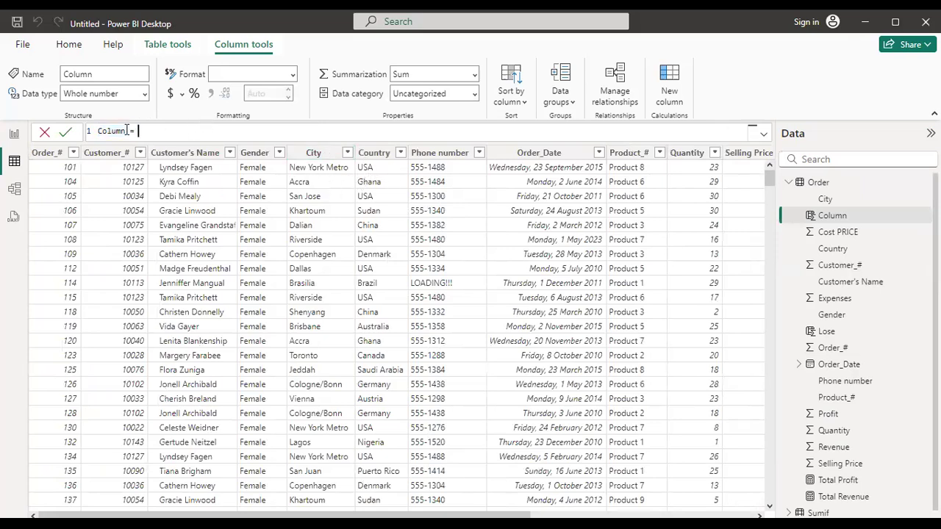
key(BackSpace)
key(BackSpace)
key(BackSpace)
key(BackSpace)
key(BackSpace)
key(BackSpace)
text(ocation)
text(city)
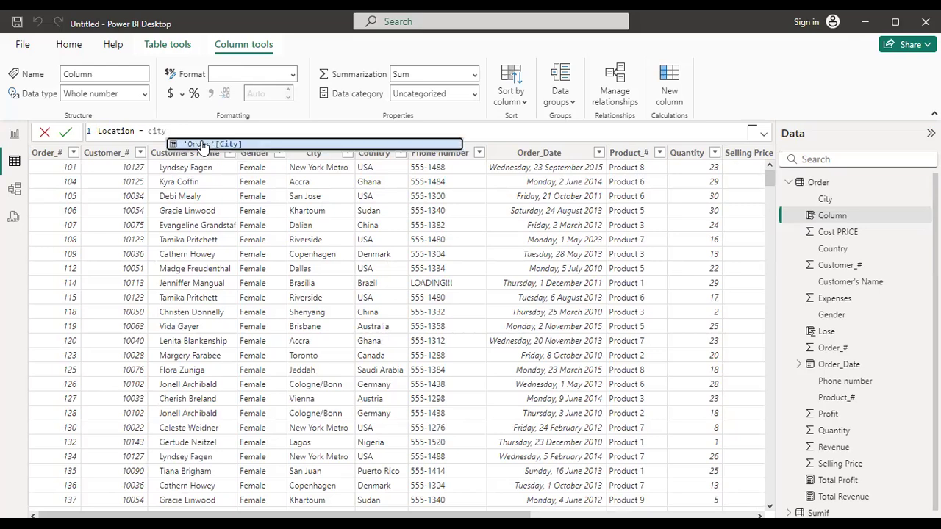
key(BackSpace)
key(BackSpace)
key(BackSpace)
key(BackSpace)
Start the Location column's formula with a reference to 'Order'[Country]
text(o)
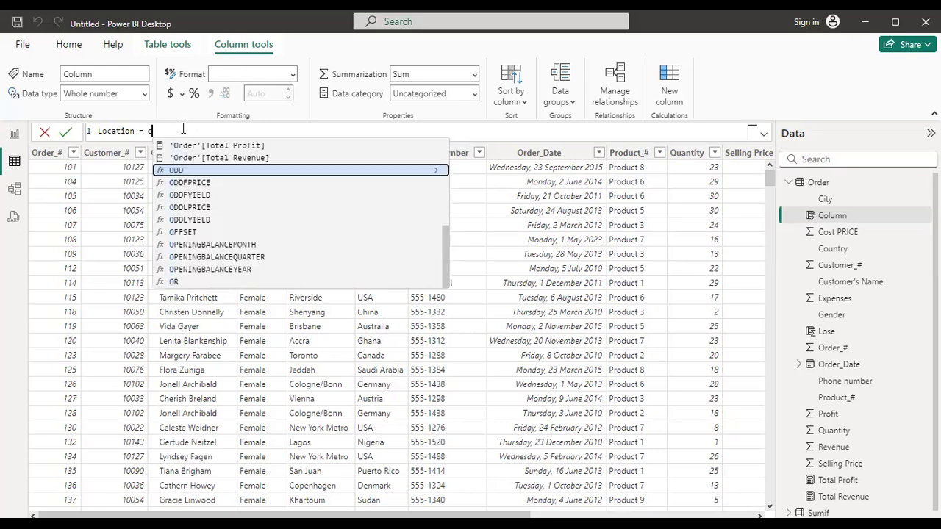
text(re)
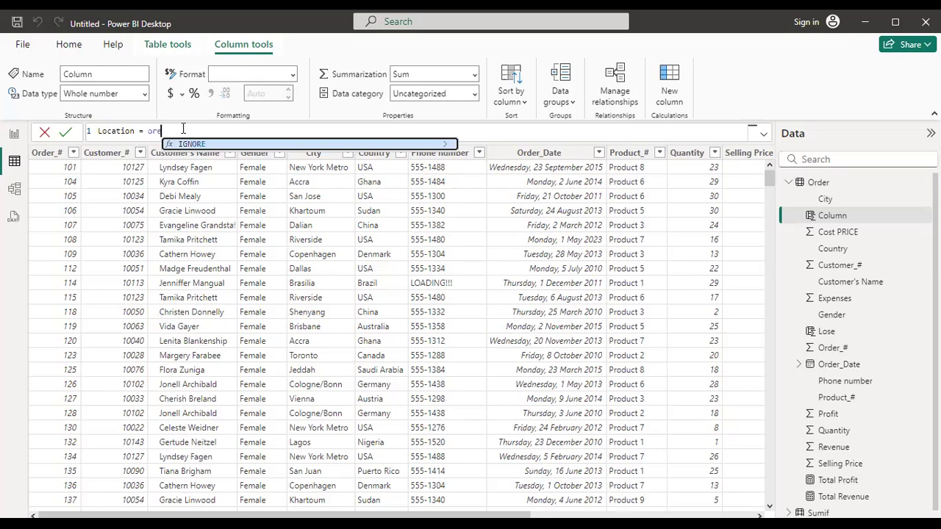
key(BackSpace)
text(d)
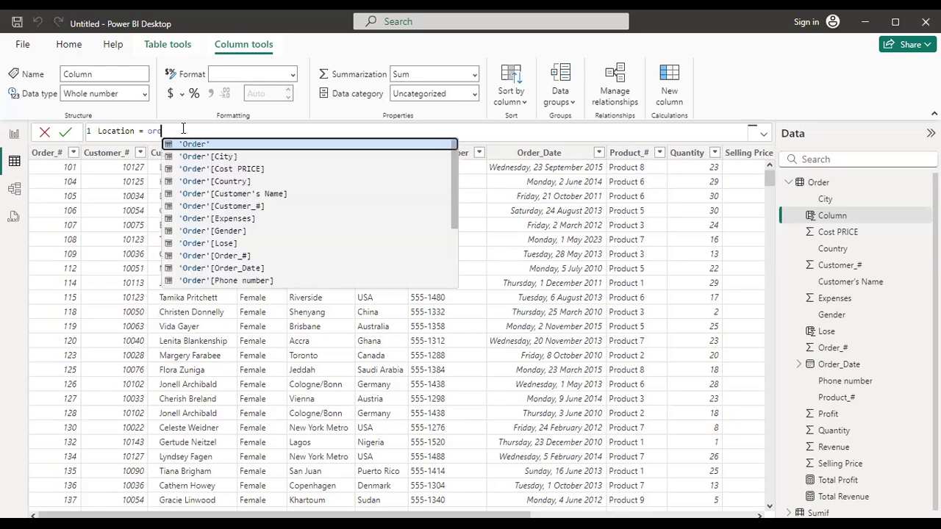
text(er)
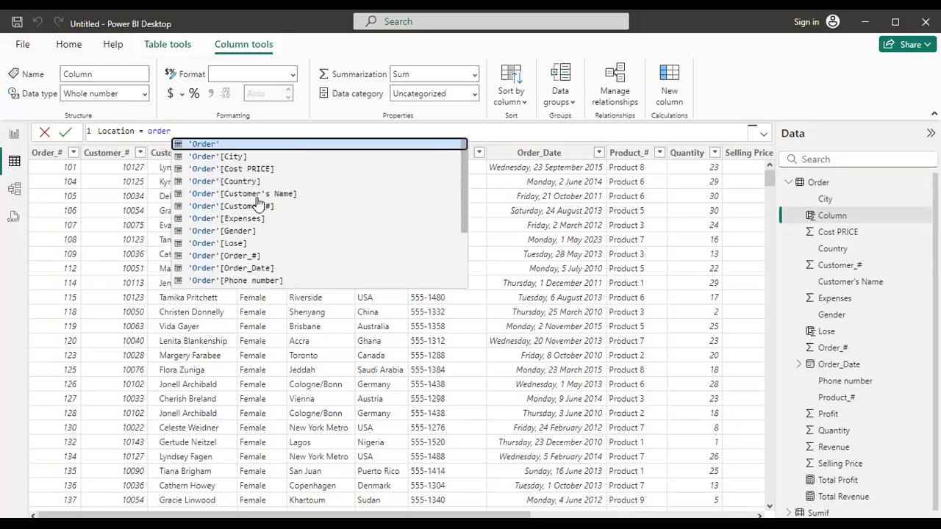
scroll(261, 190, down, 2)
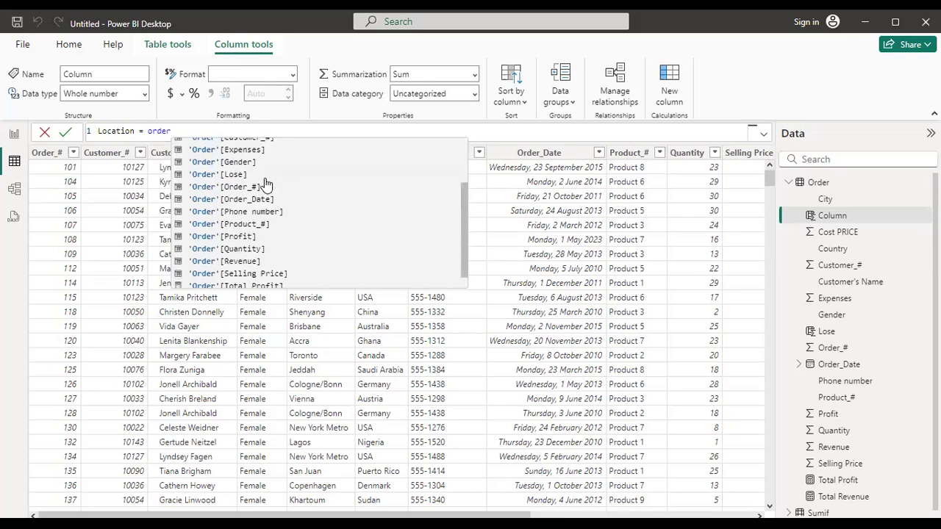
scroll(269, 177, up, 1)
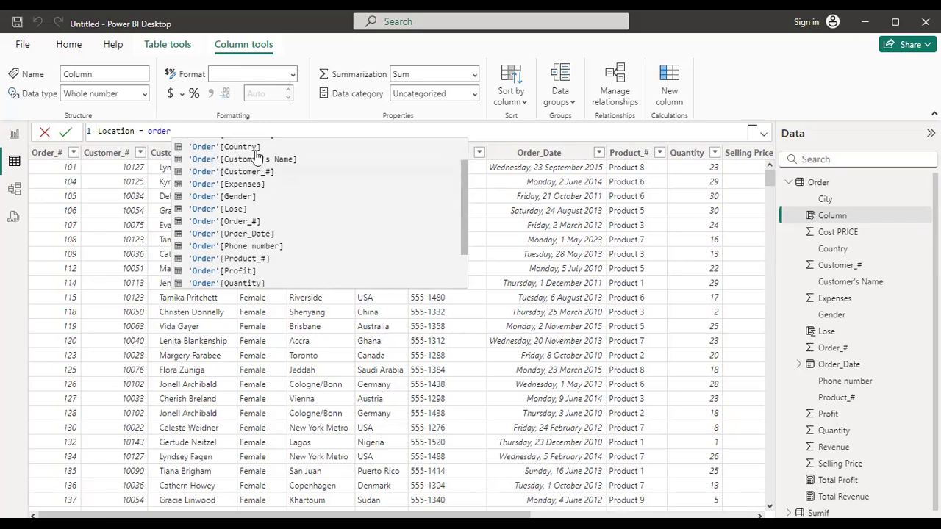
click(255, 151)
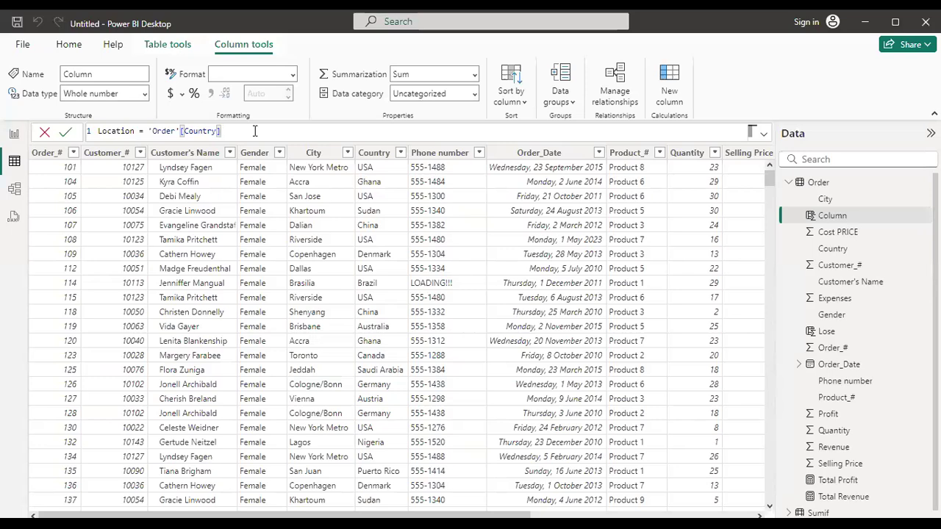
Append a space and 'Order'[City] to the Location formula with &, commit it, and check the column's values against Country and City
text(&)
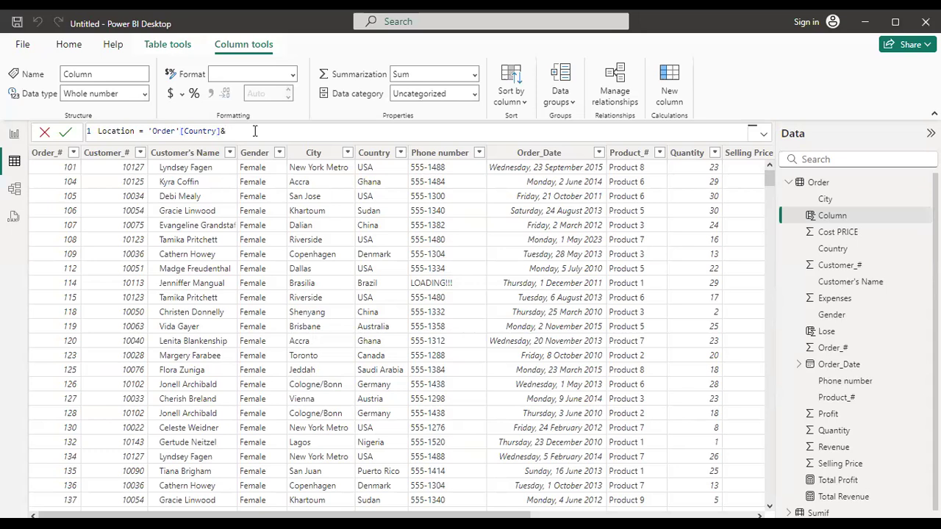
text(" )
text(")
text(&)
text(o)
text(rder)
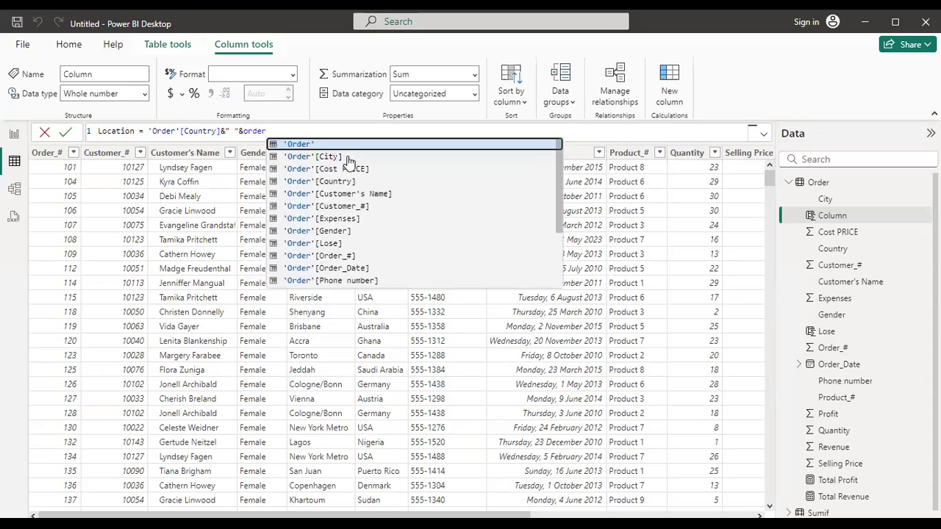
click(346, 157)
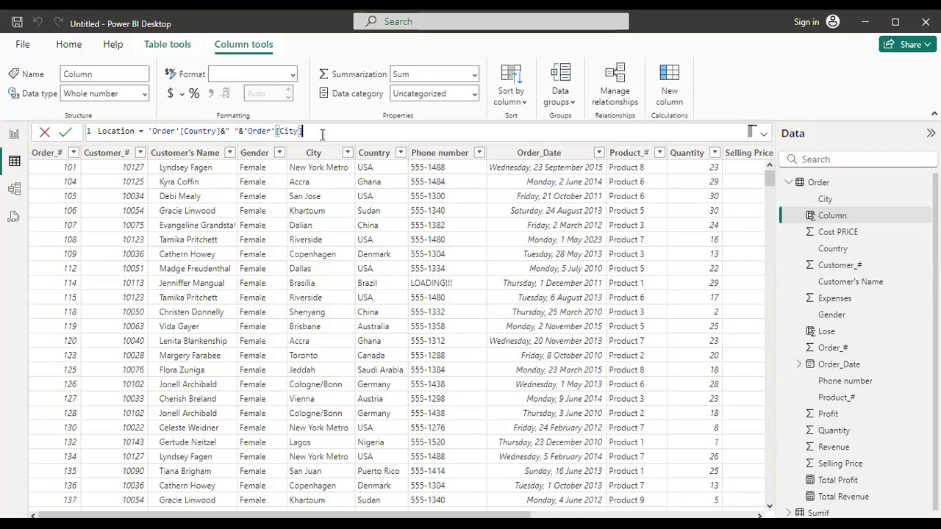
key(Return)
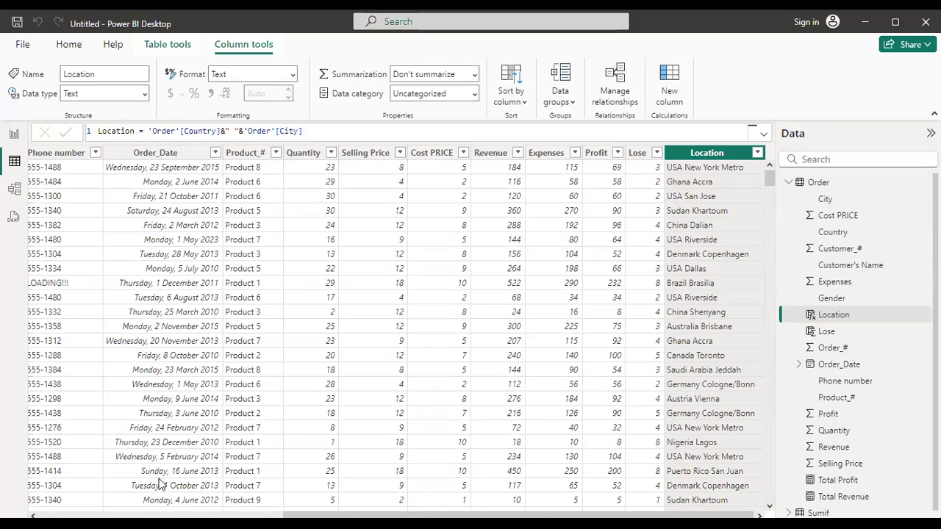
scroll(187, 201, left, 5)
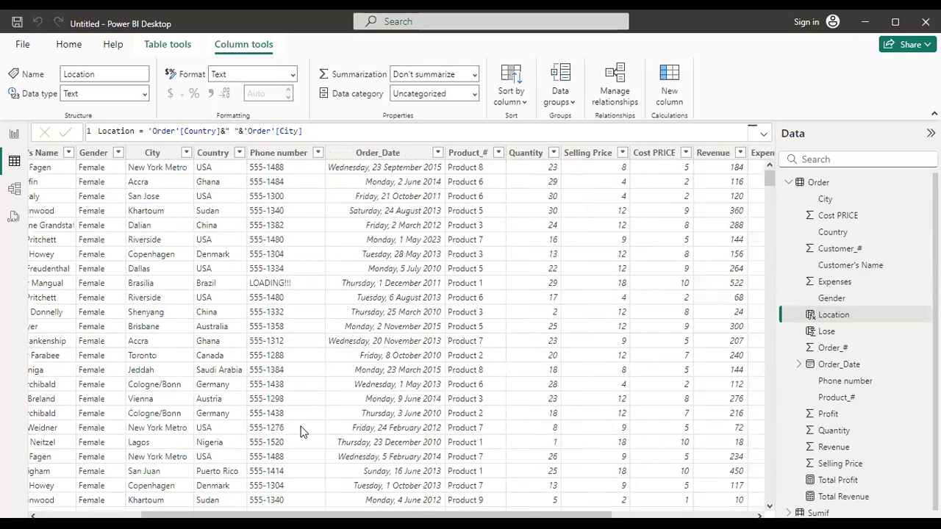
drag(470, 515, 622, 515)
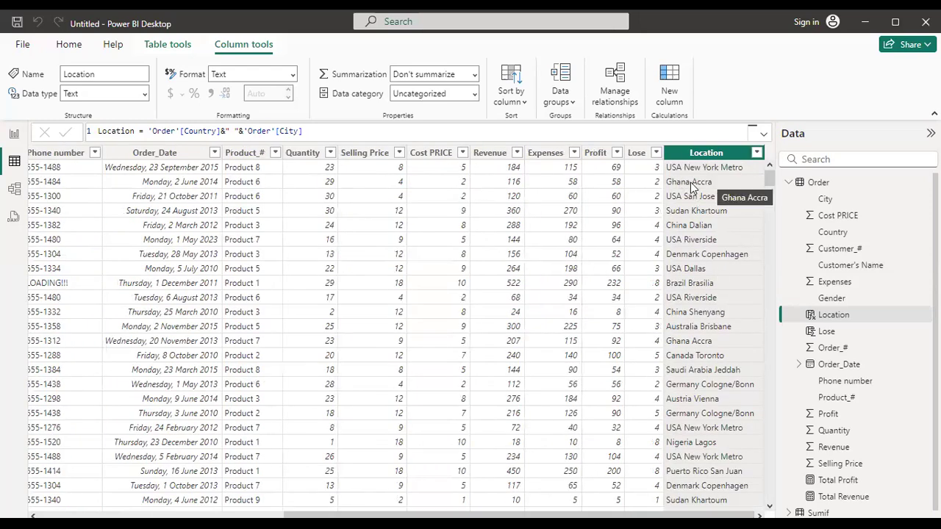
click(233, 130)
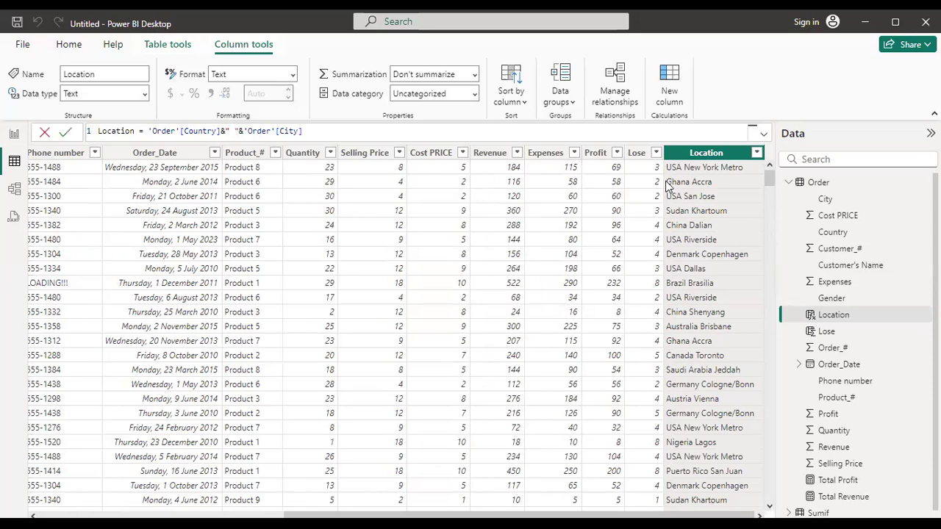
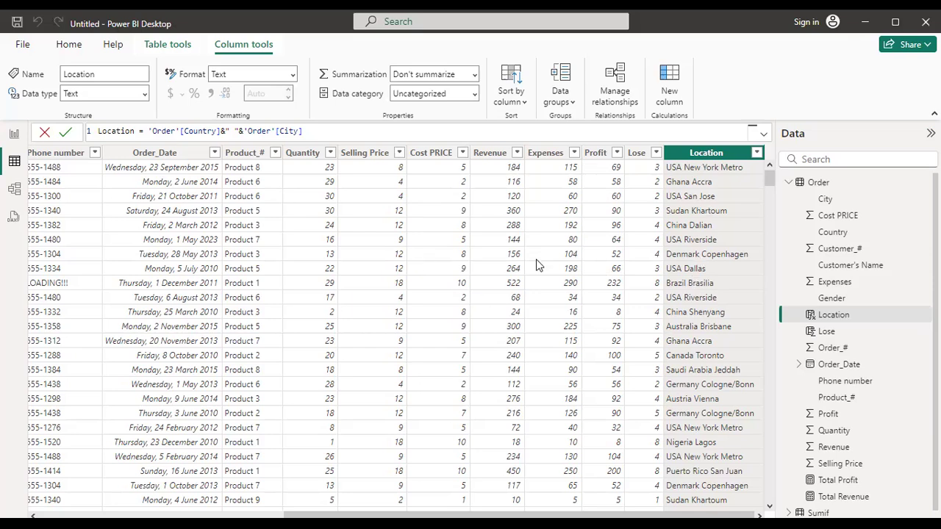
Add another calculated column to the Order table and name it Percentage Profit
scroll(845, 441, down, 1)
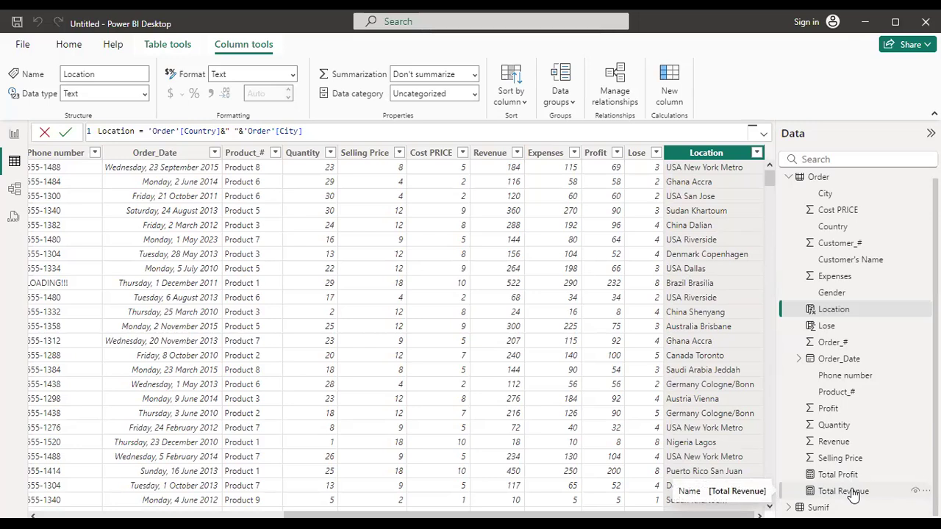
right_click(841, 186)
key(Escape)
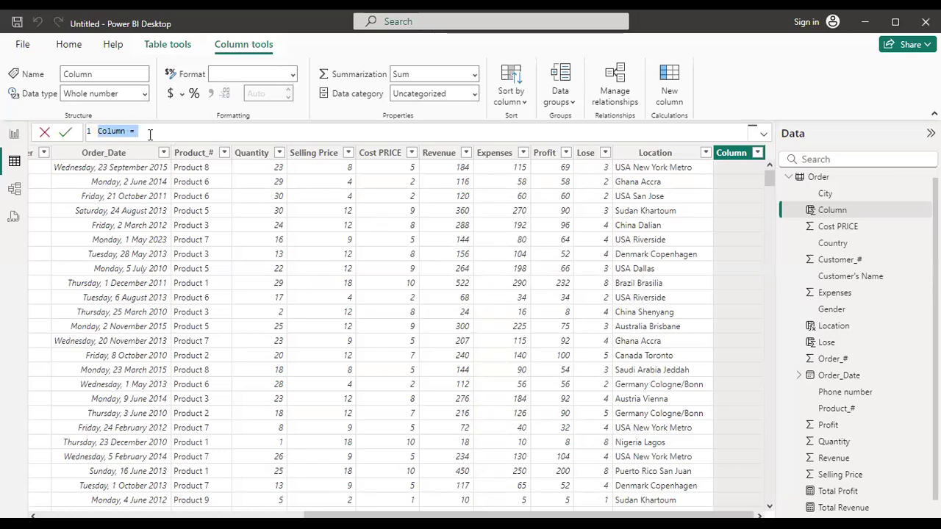
click(125, 131)
click(126, 131)
key(BackSpace)
key(BackSpace)
key(BackSpace)
key(BackSpace)
key(BackSpace)
key(BackSpace)
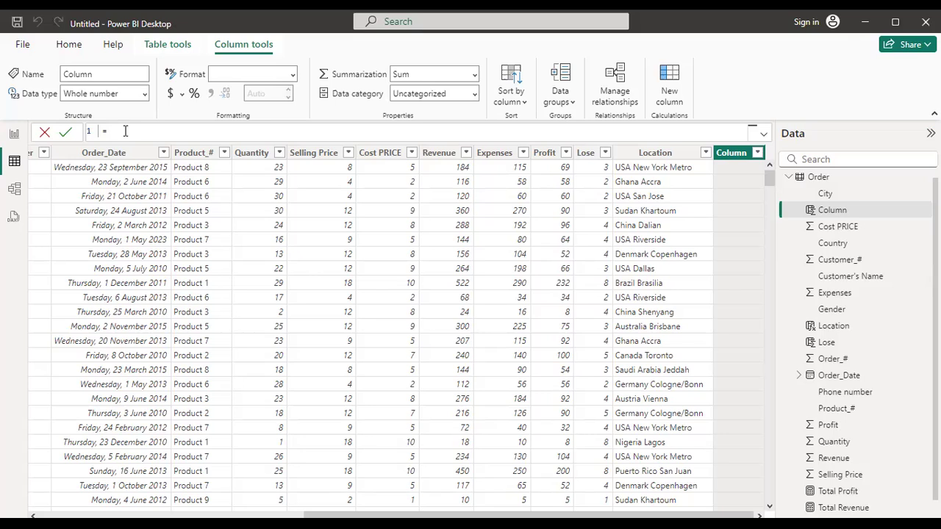
text(Percentage Profit)
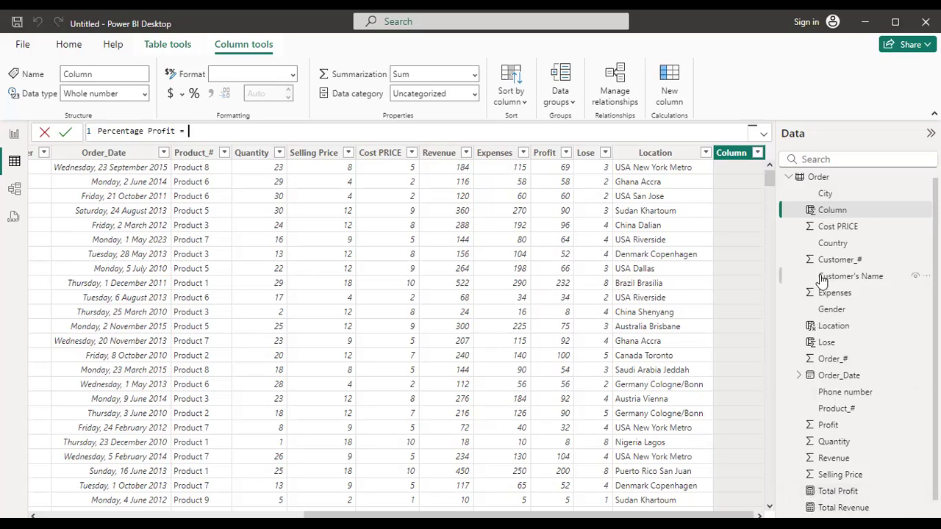
Try the Percentage Profit formula as 'Order'[Total Revenue]/'Order'[Total Profit] and clear the expression again
click(202, 129)
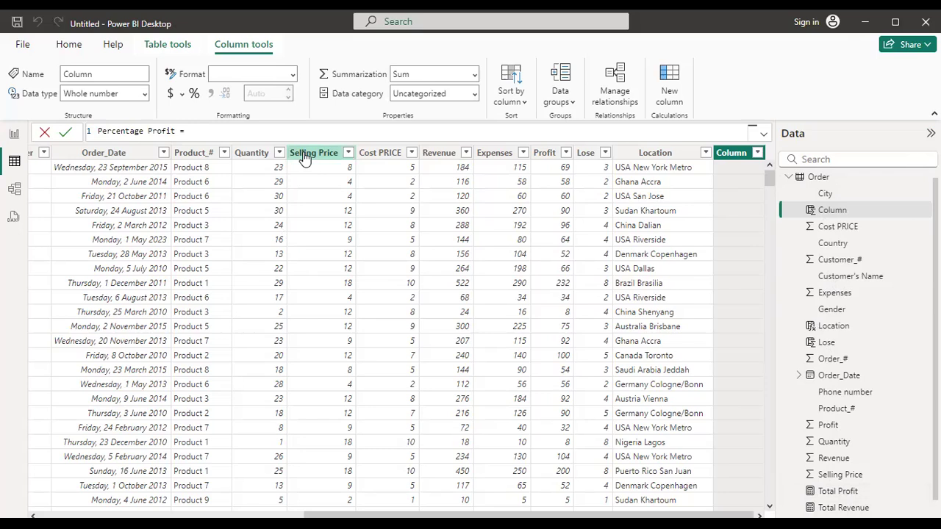
text(order)
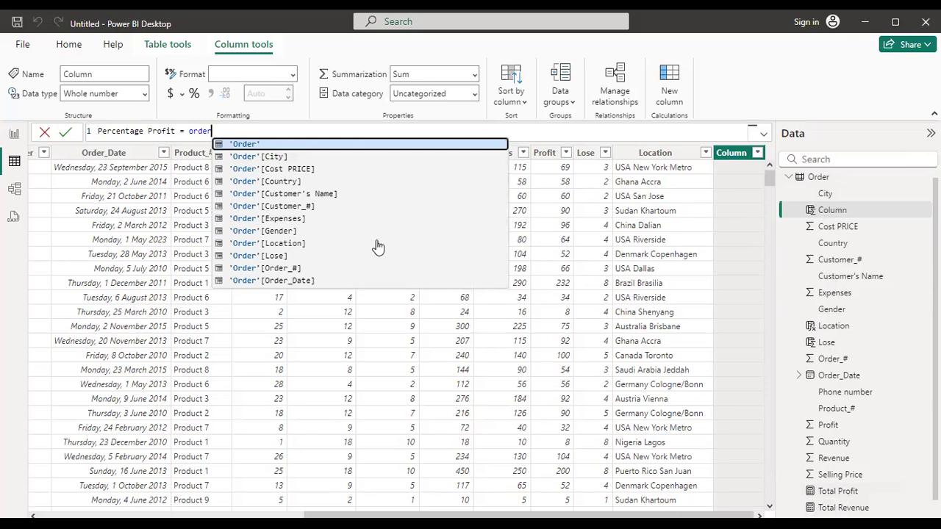
scroll(292, 184, down, 2)
scroll(292, 184, down, 1)
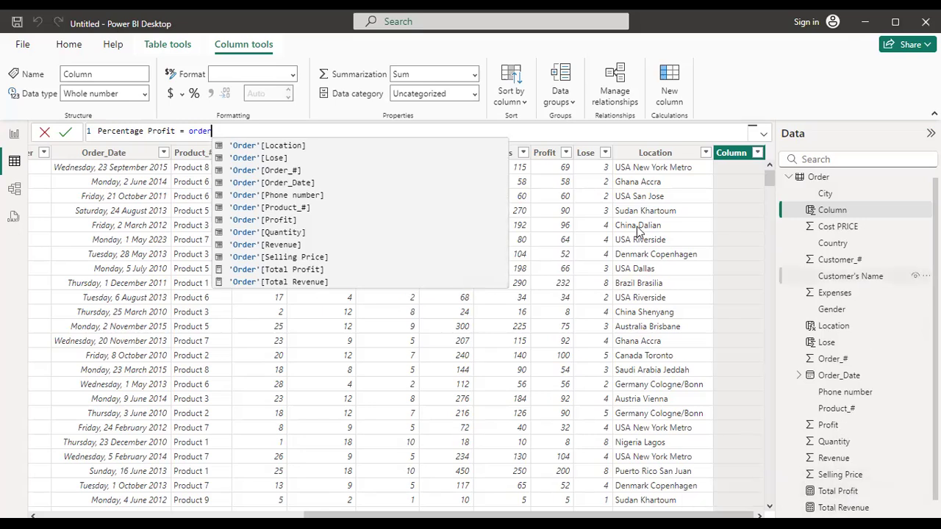
click(291, 282)
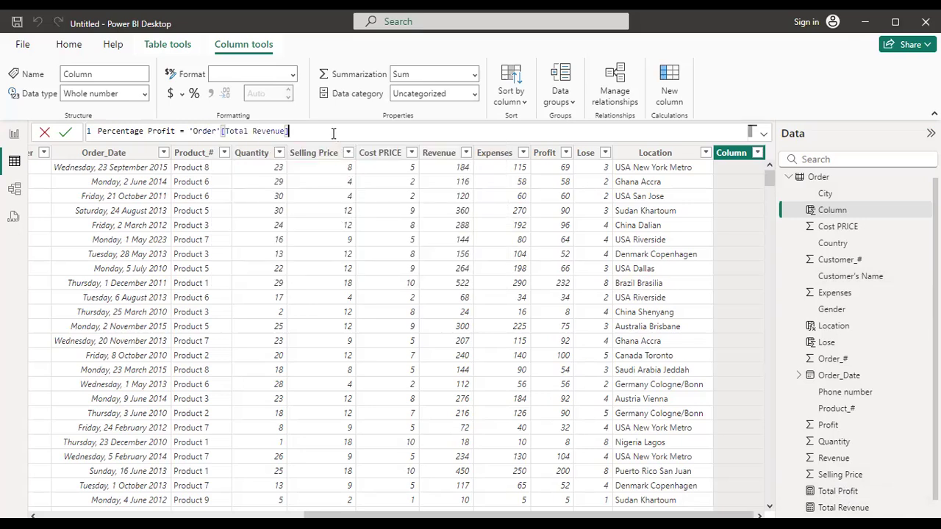
text(/)
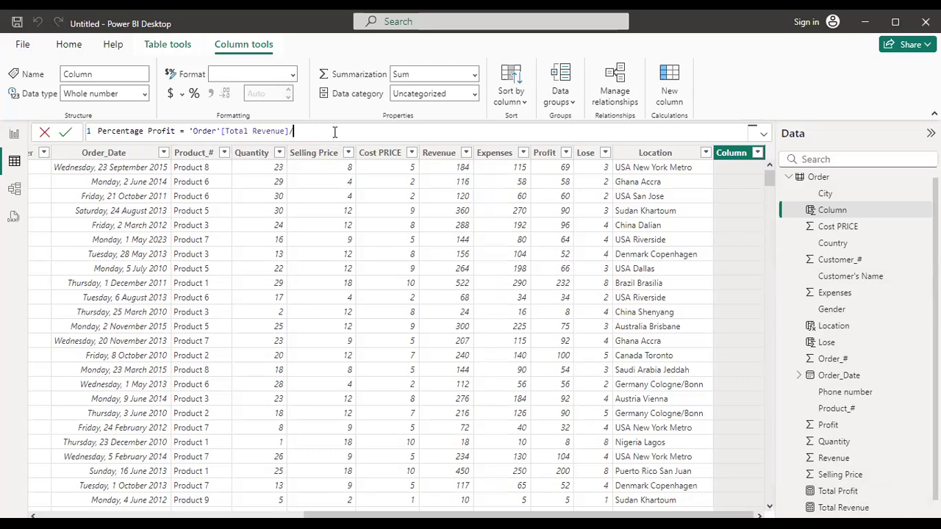
text(order)
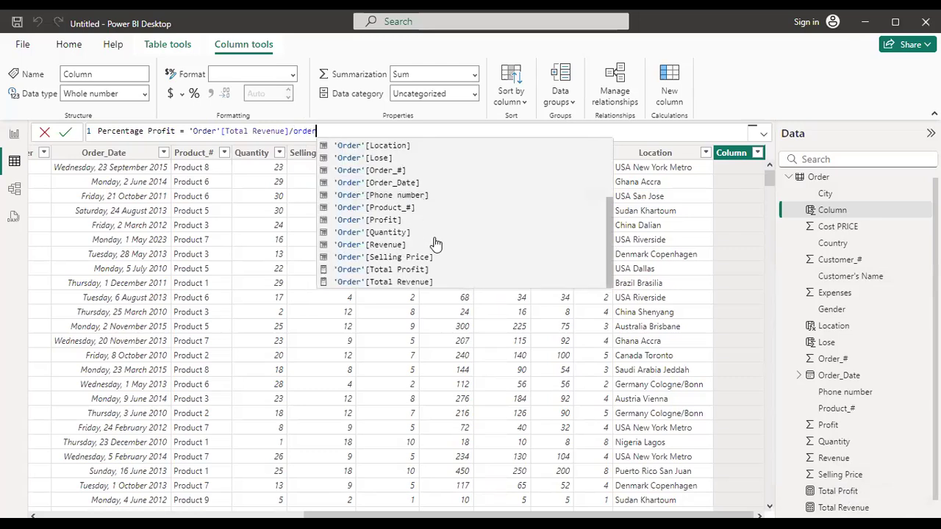
click(432, 269)
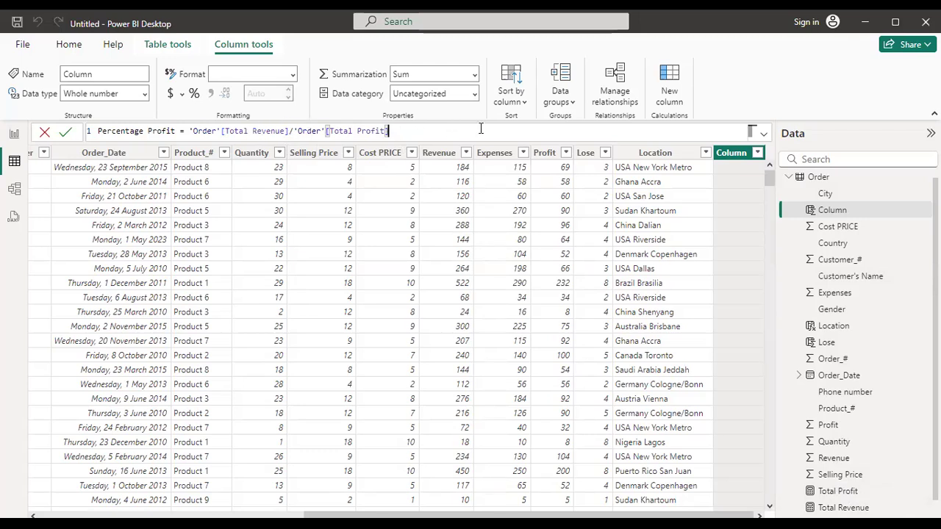
click(311, 130)
click(345, 130)
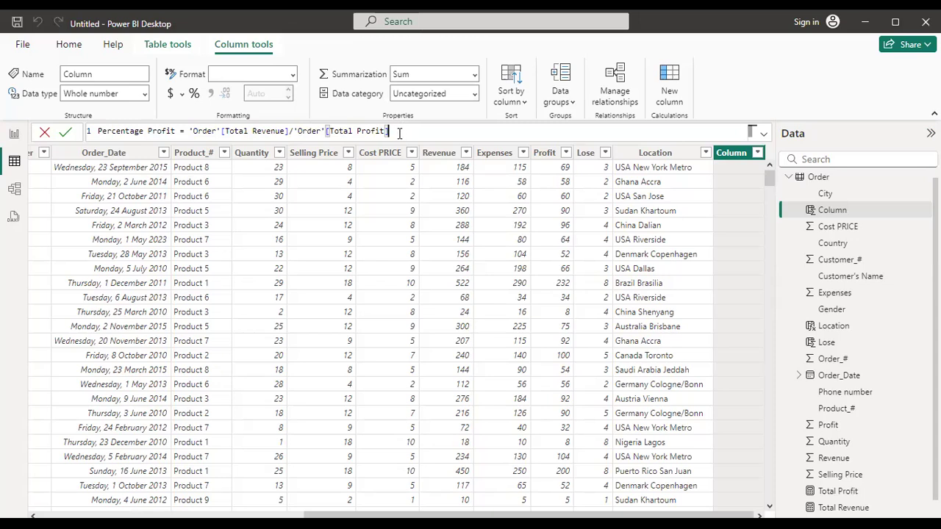
drag(397, 132, 190, 129)
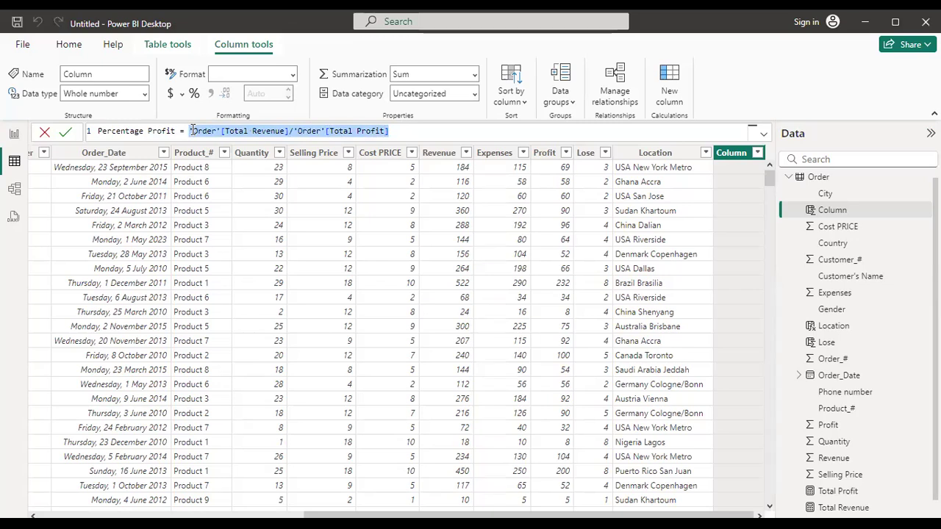
key(BackSpace)
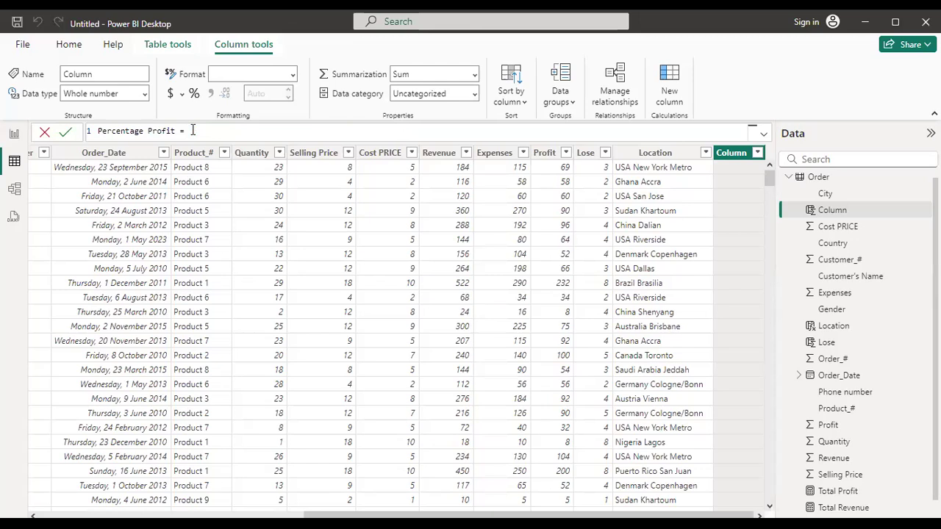
Define Percentage Profit as DIVIDE('Order'[Total Revenue],'Order'[Total Profit]) and commit the calculated column
text(DIVIDE()
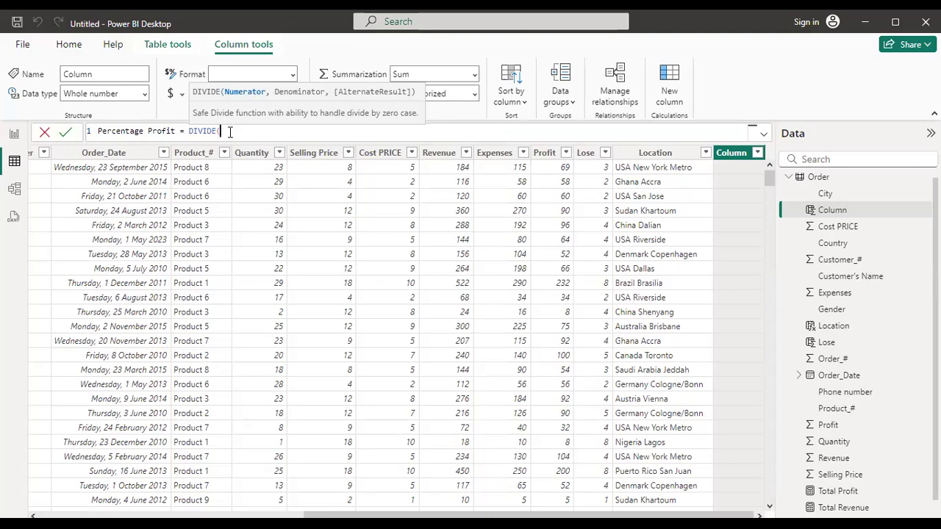
text(order)
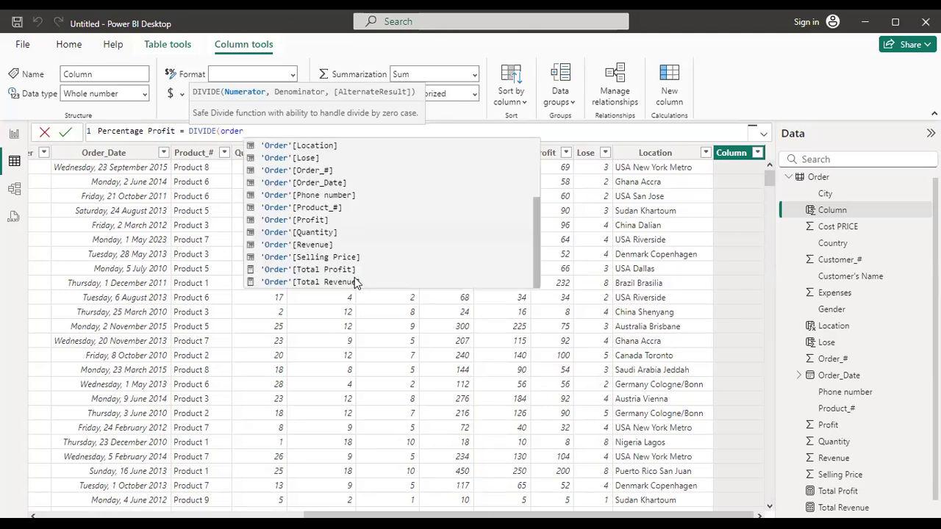
click(353, 284)
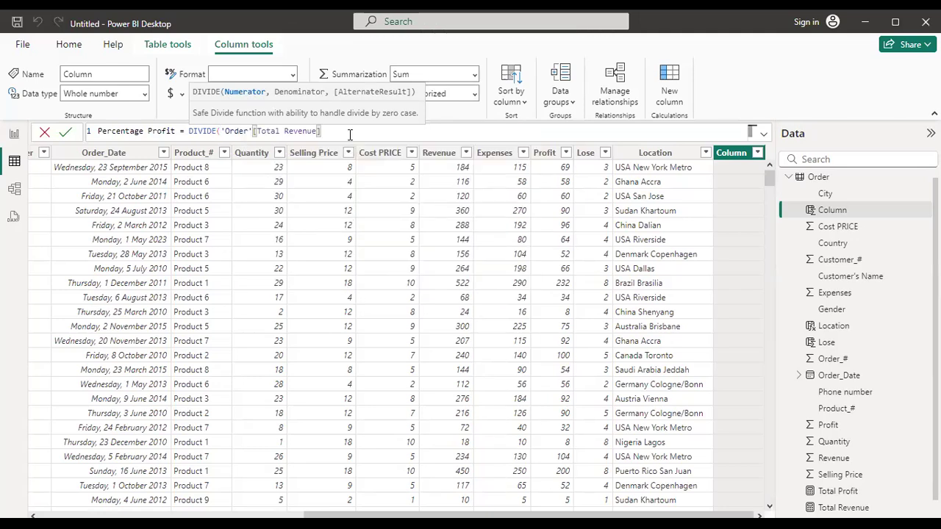
text(,)
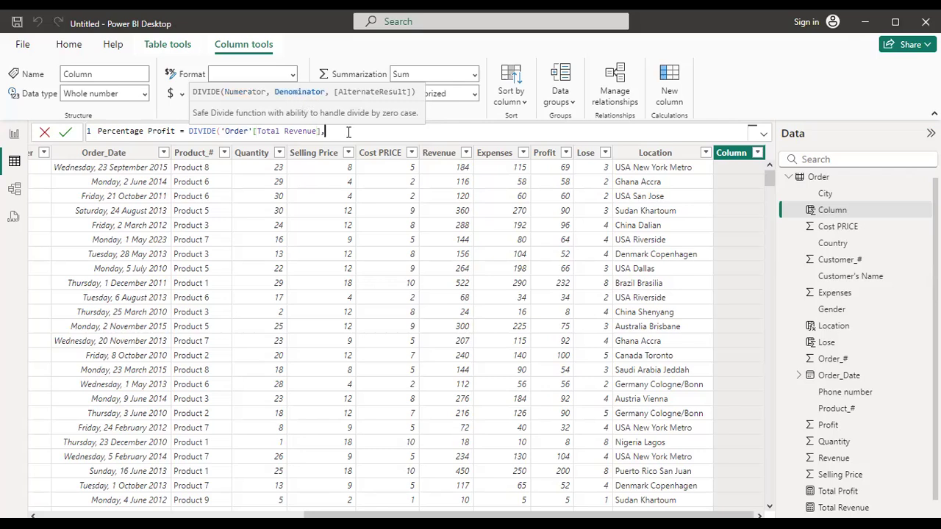
text(order)
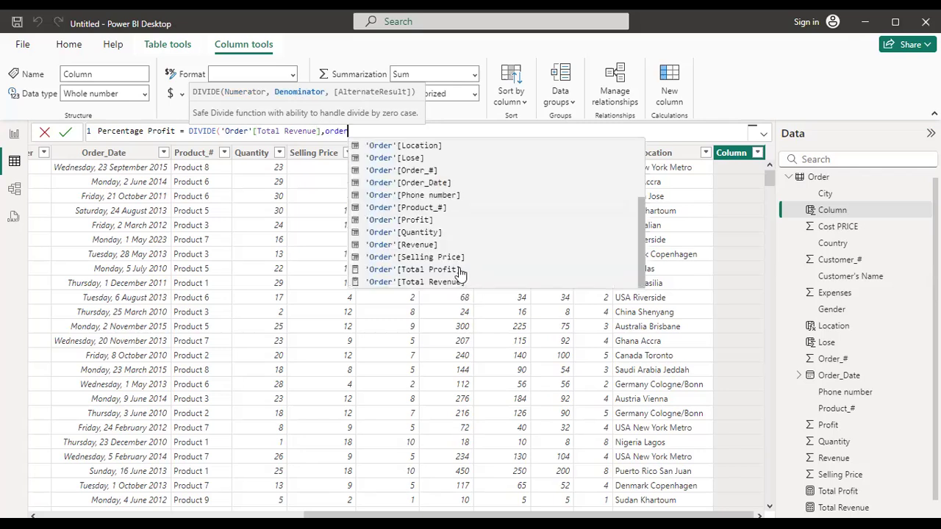
click(459, 271)
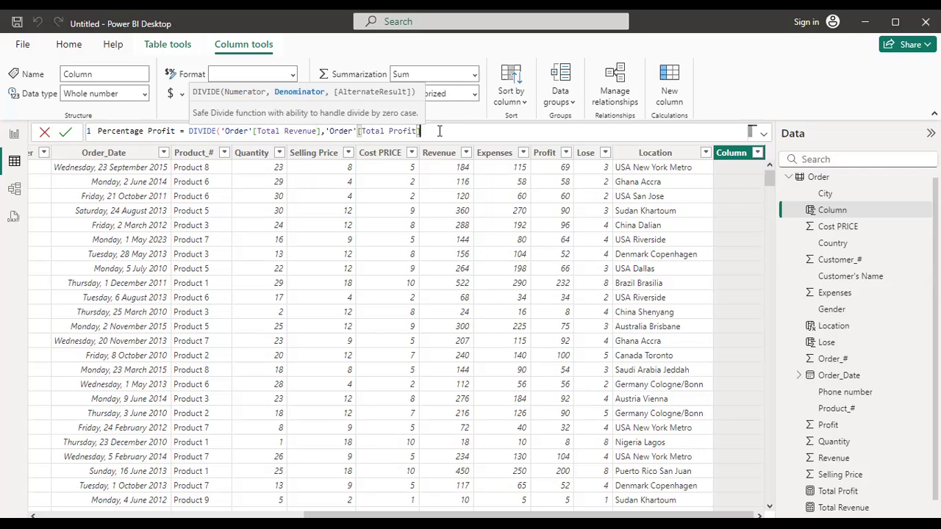
text())
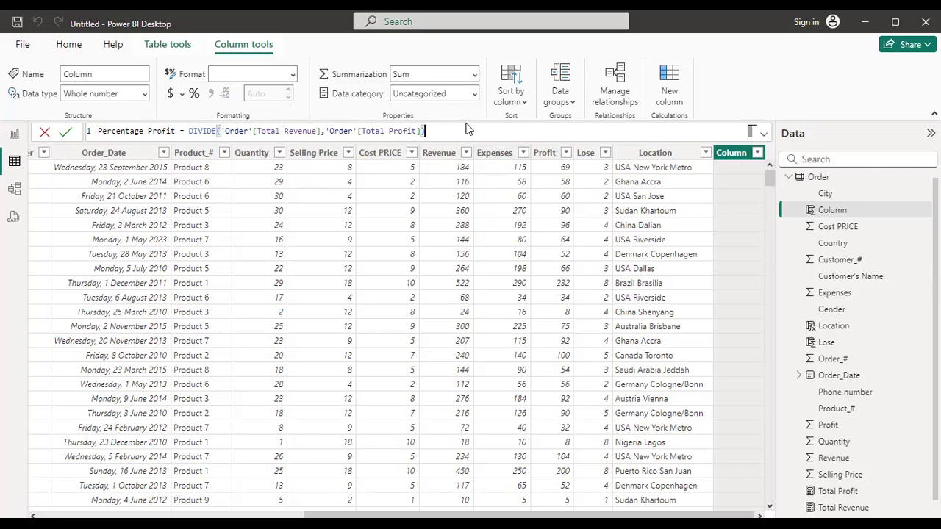
key(Return)
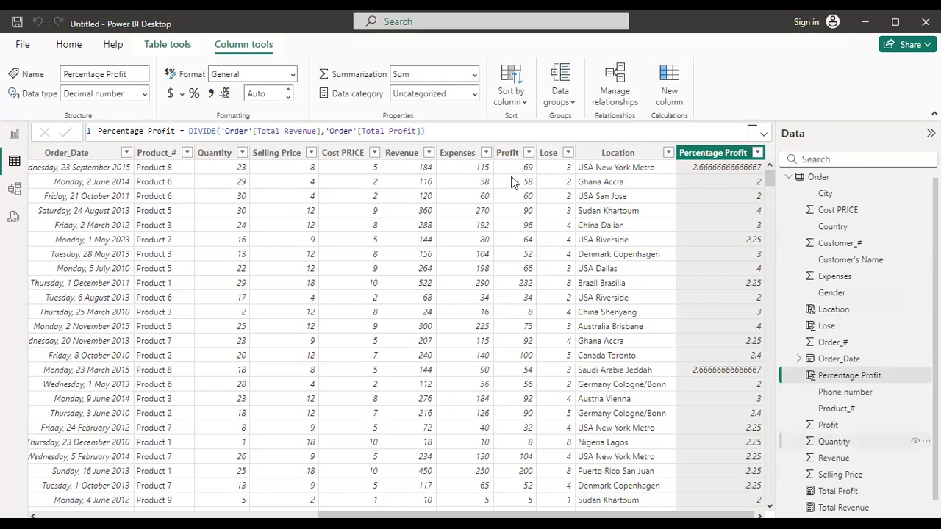
click(463, 158)
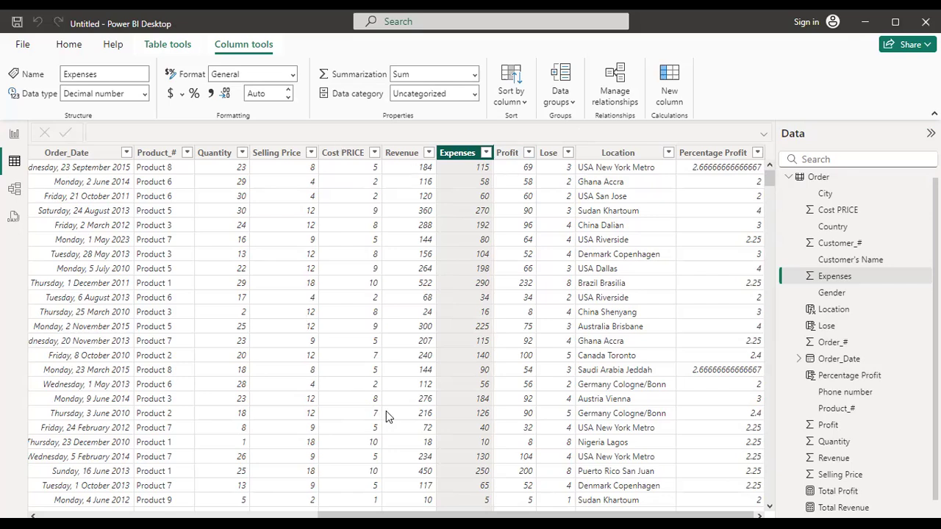
click(315, 508)
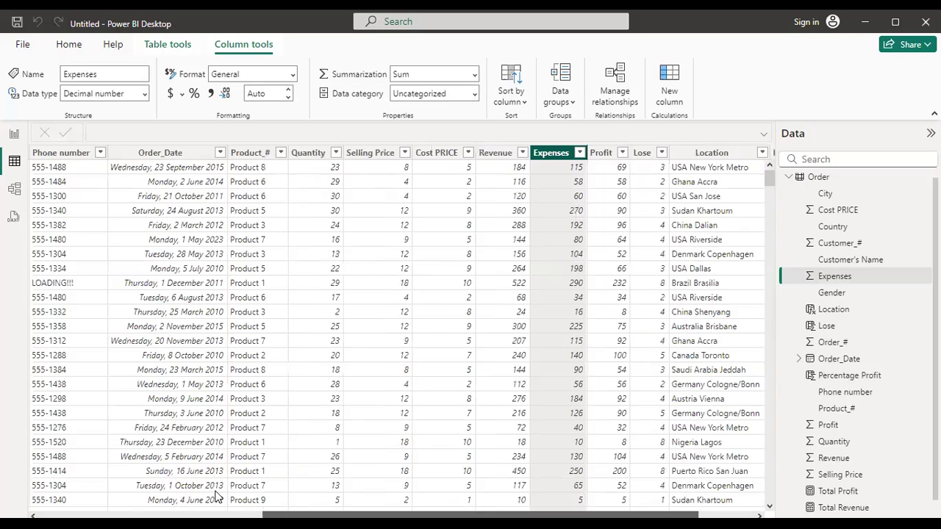
scroll(216, 496, left, 5)
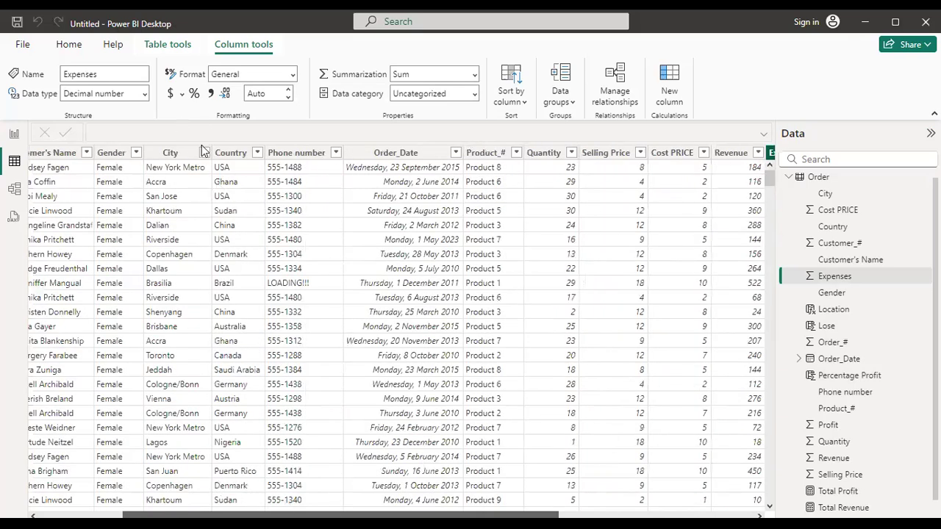
scroll(204, 149, right, 3)
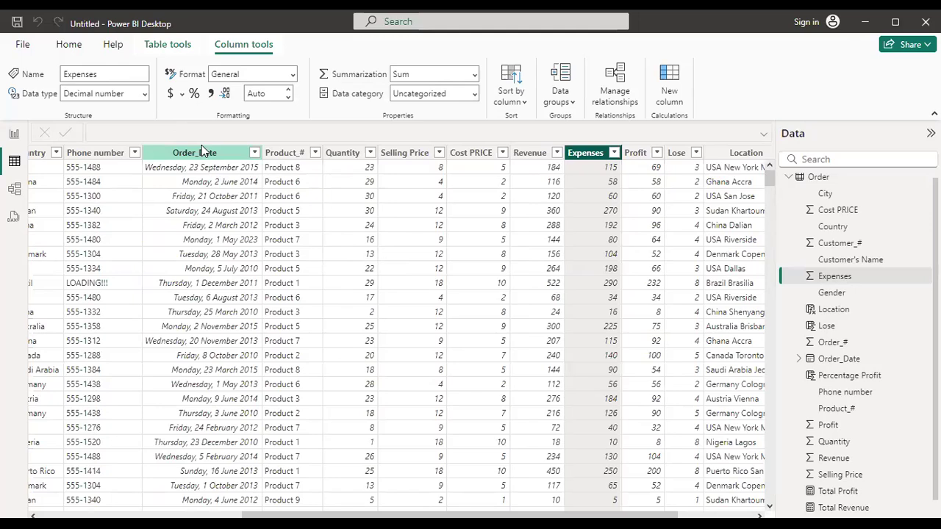
drag(551, 514, 659, 149)
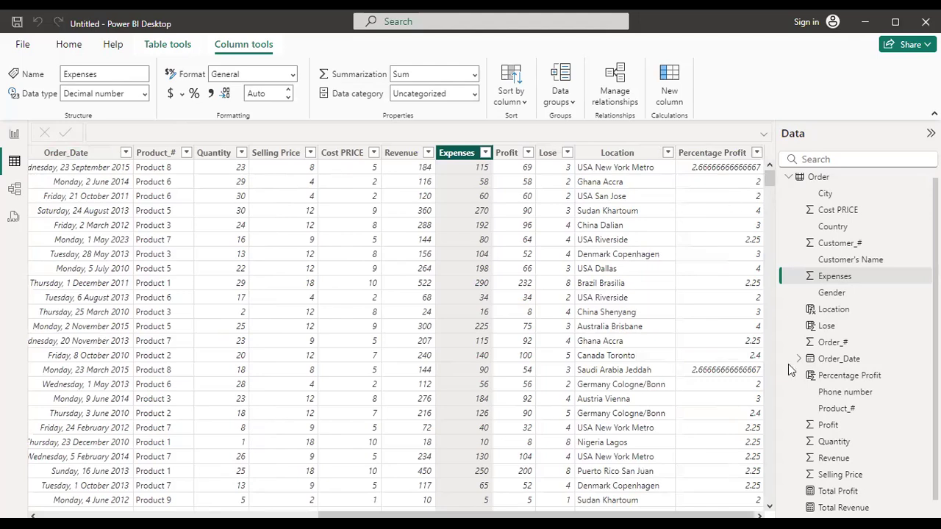
Add a new calculated column to the Order table and name it Week
right_click(855, 179)
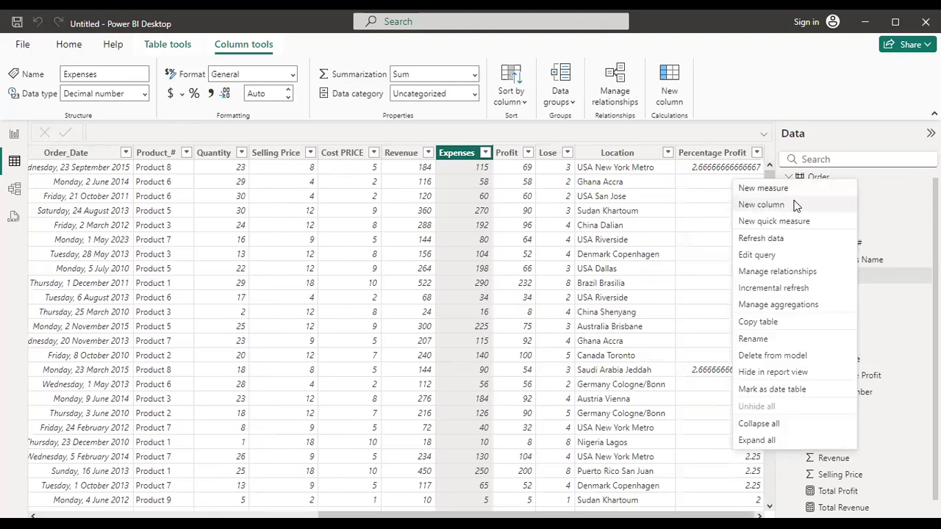
click(724, 206)
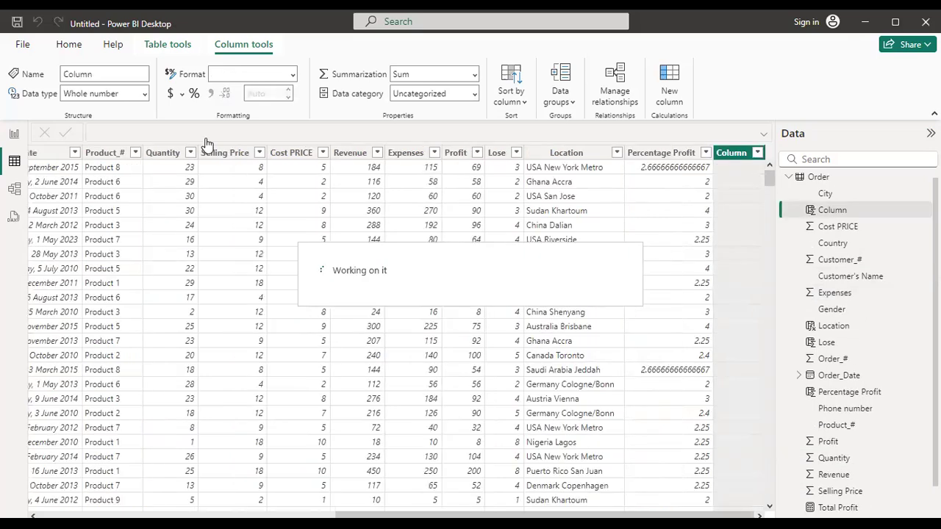
key(BackSpace)
key(BackSpace)
key(BackSpace)
key(BackSpace)
key(BackSpace)
key(BackSpace)
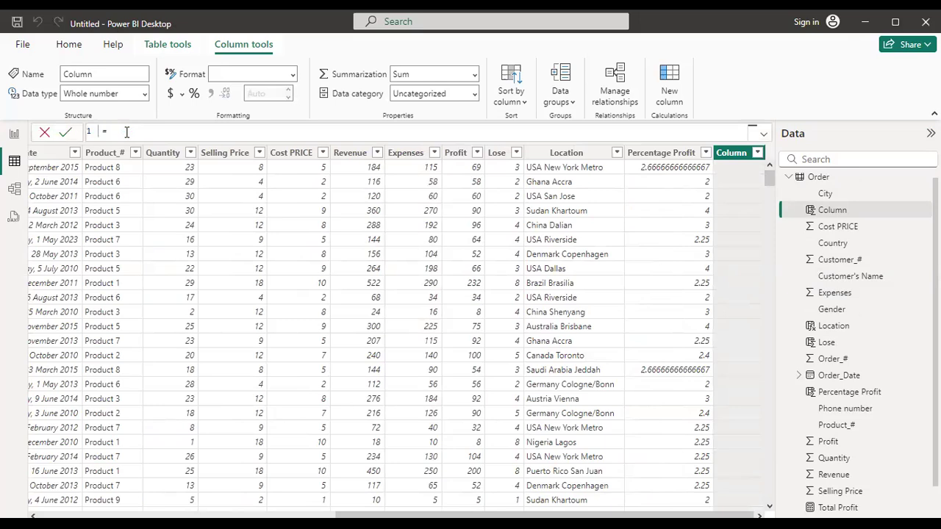
text(Week)
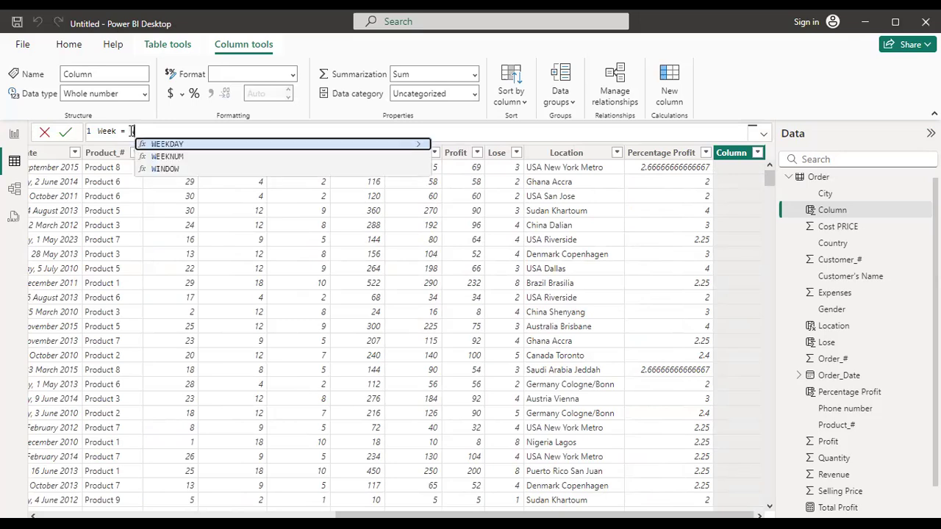
text(wee)
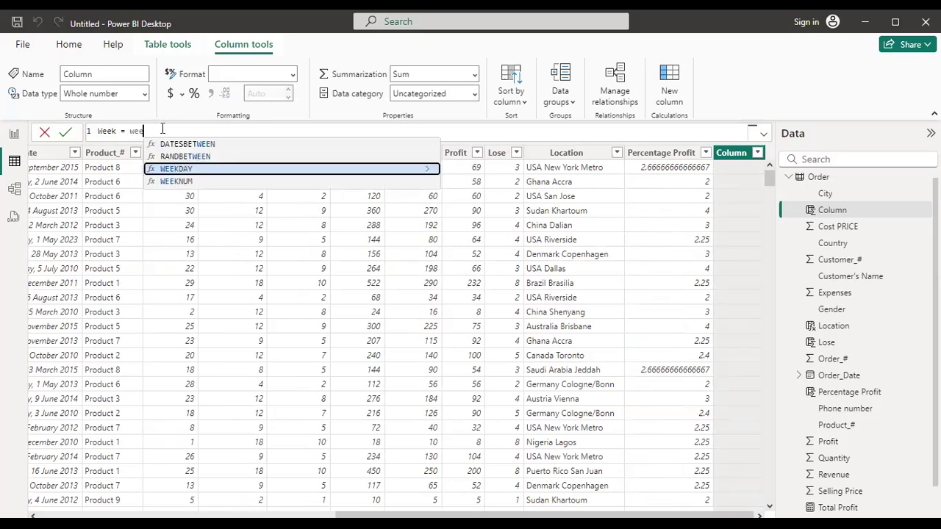
key(BackSpace)
key(BackSpace)
key(BackSpace)
key(BackSpace)
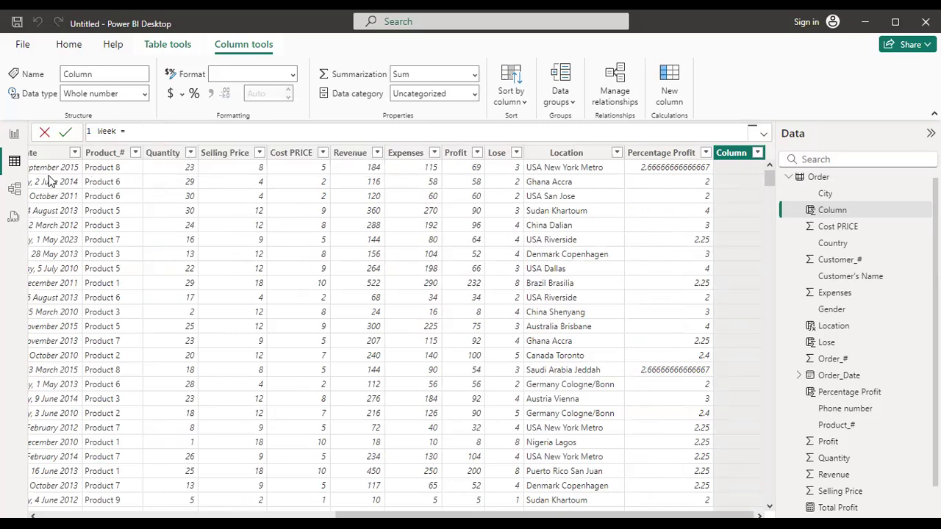
mouse_move(544, 515)
mouse_down()
mouse_move(492, 515)
mouse_move(545, 515)
mouse_up()
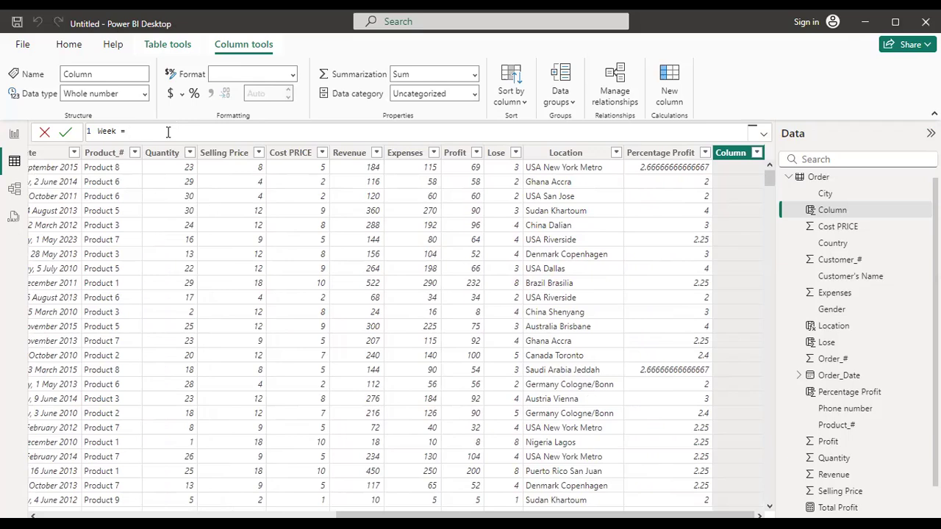
text(or)
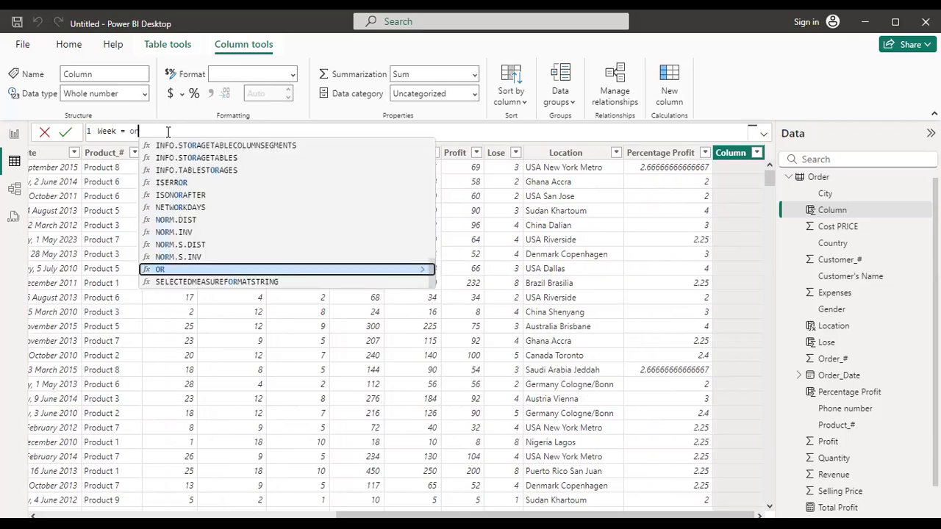
text(der)
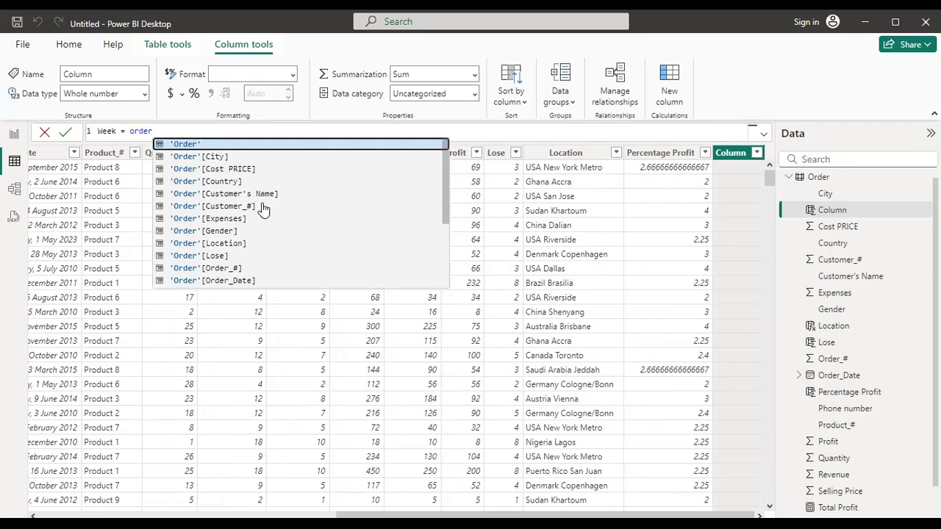
scroll(255, 213, down, 1)
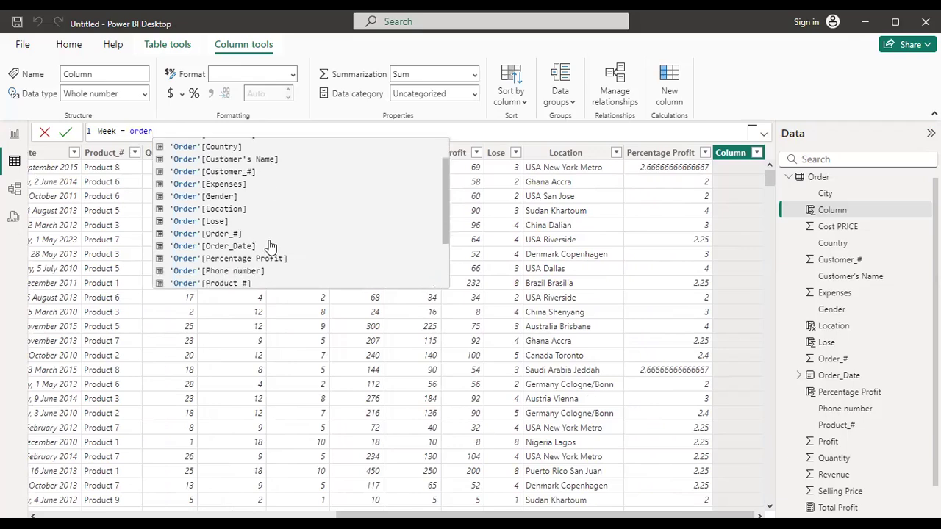
key(Tab)
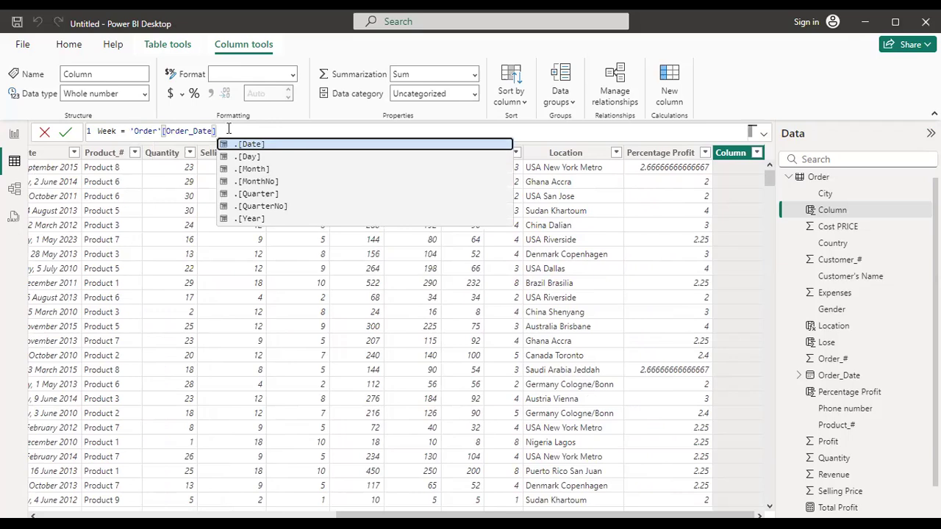
click(131, 130)
text(w)
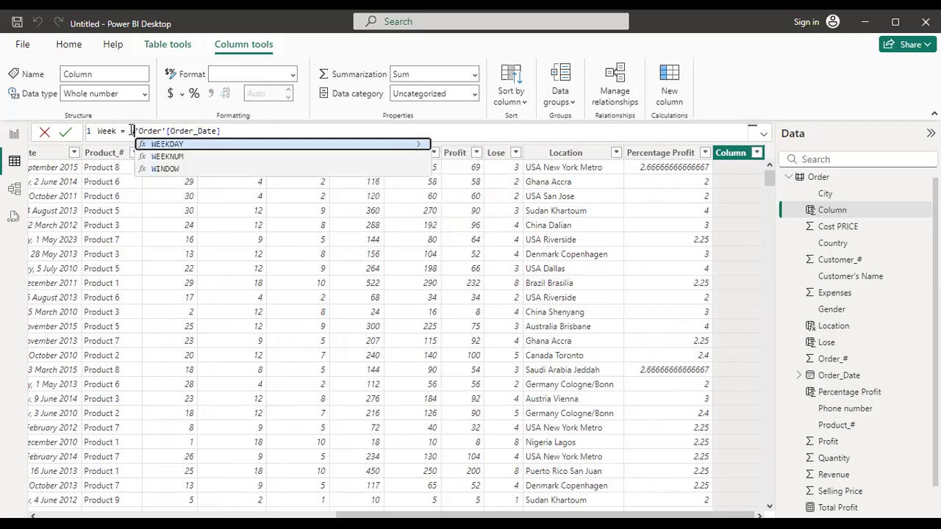
text(ee)
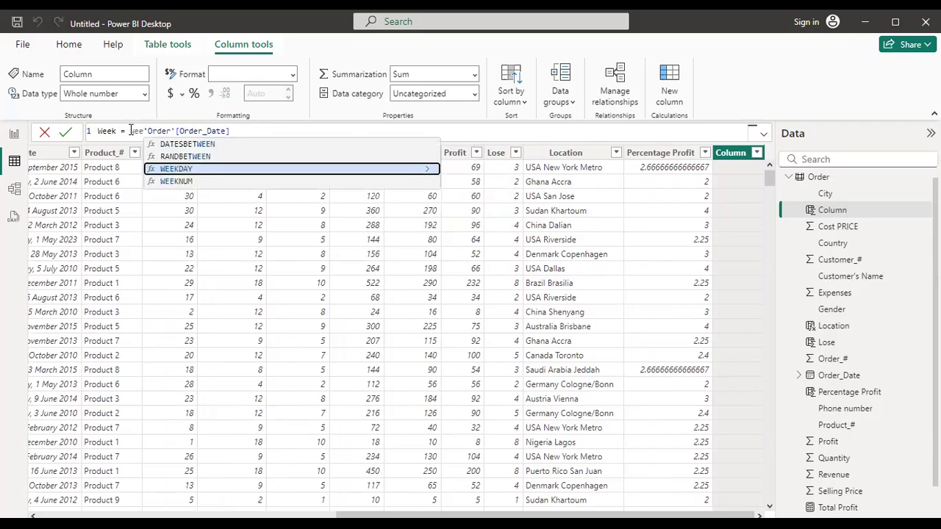
click(242, 130)
key(BackSpace)
key(BackSpace)
key(BackSpace)
key(BackSpace)
key(BackSpace)
key(BackSpace)
key(BackSpace)
key(BackSpace)
key(BackSpace)
key(BackSpace)
key(BackSpace)
key(BackSpace)
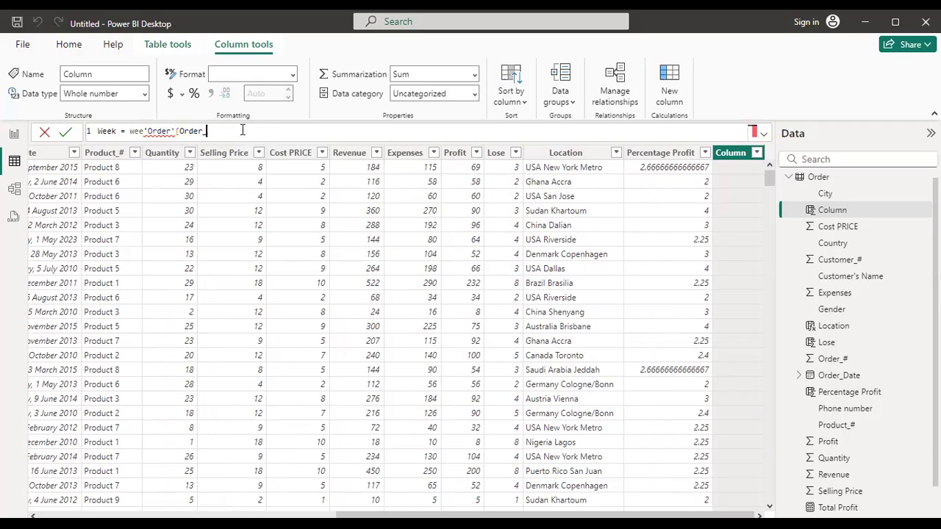
key(BackSpace)
key(BackSpace)
key(BackSpace)
key(BackSpace)
key(BackSpace)
key(BackSpace)
key(BackSpace)
key(BackSpace)
key(BackSpace)
key(BackSpace)
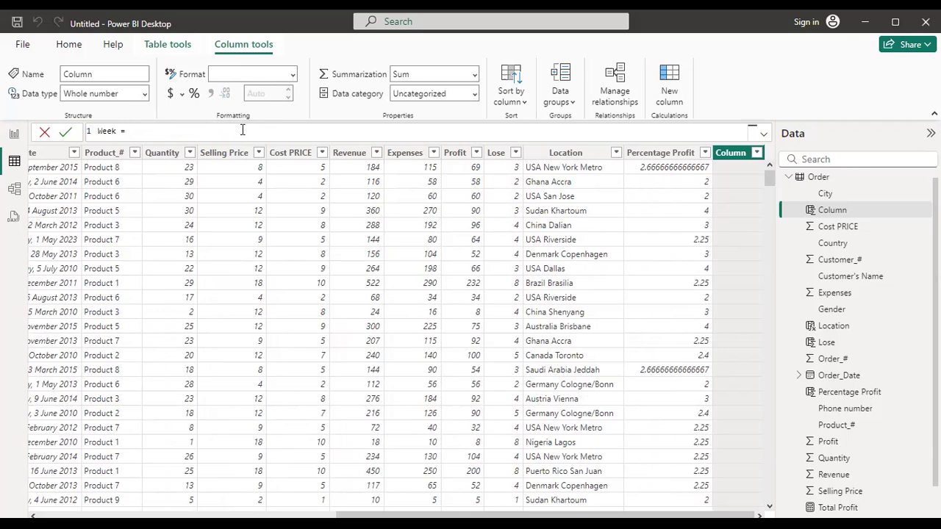
Define the Week column with the formula WEEKDAY('Order'[Order_Date])
text(week)
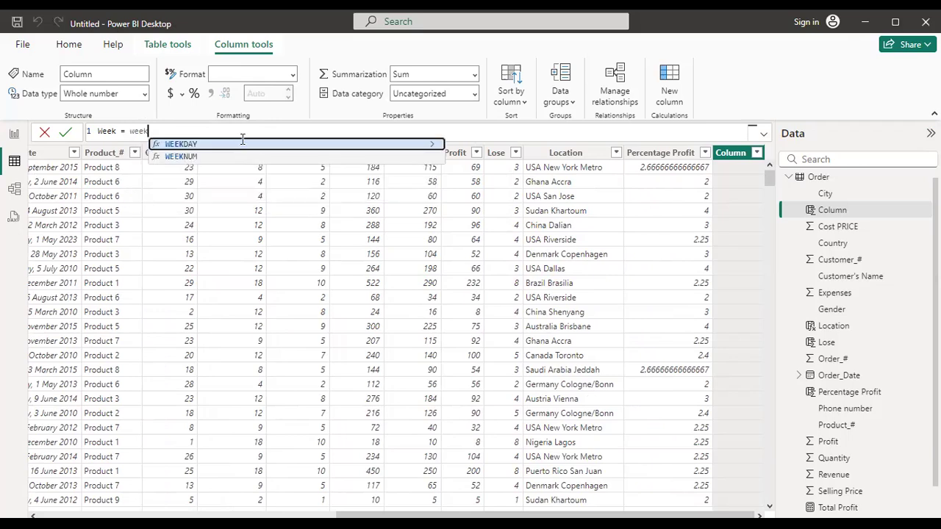
click(243, 140)
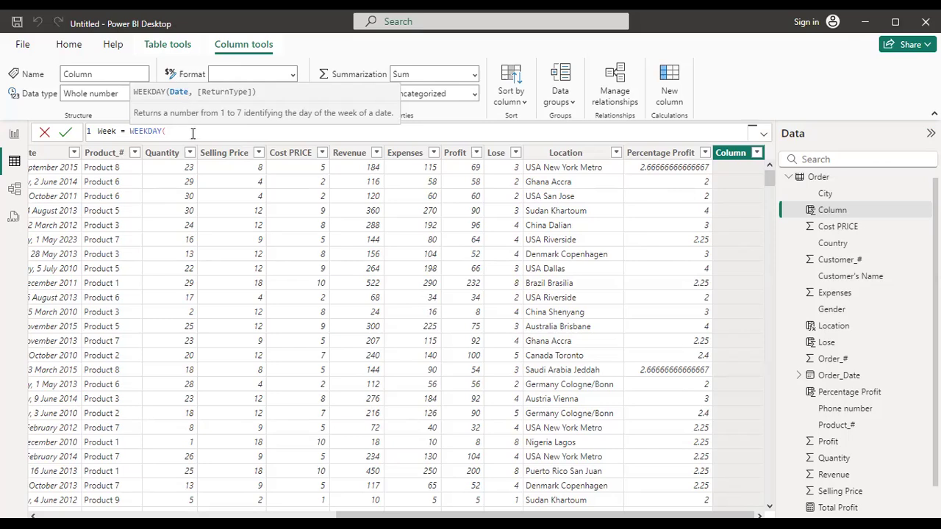
text(order)
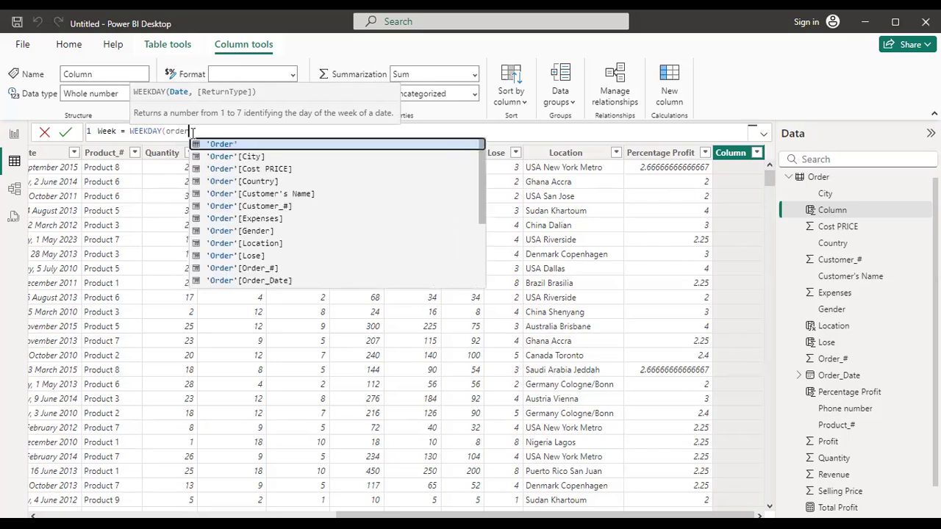
scroll(311, 195, down, 1)
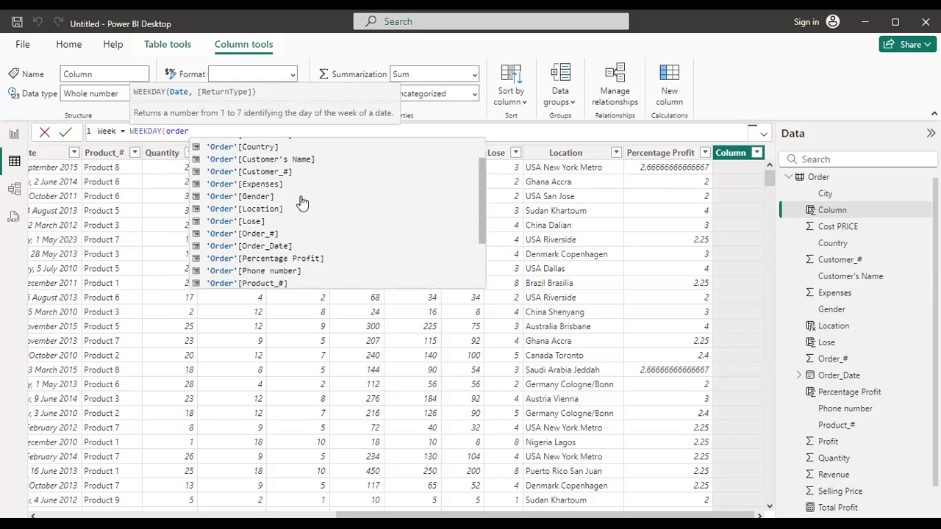
scroll(301, 202, down, 1)
click(294, 211)
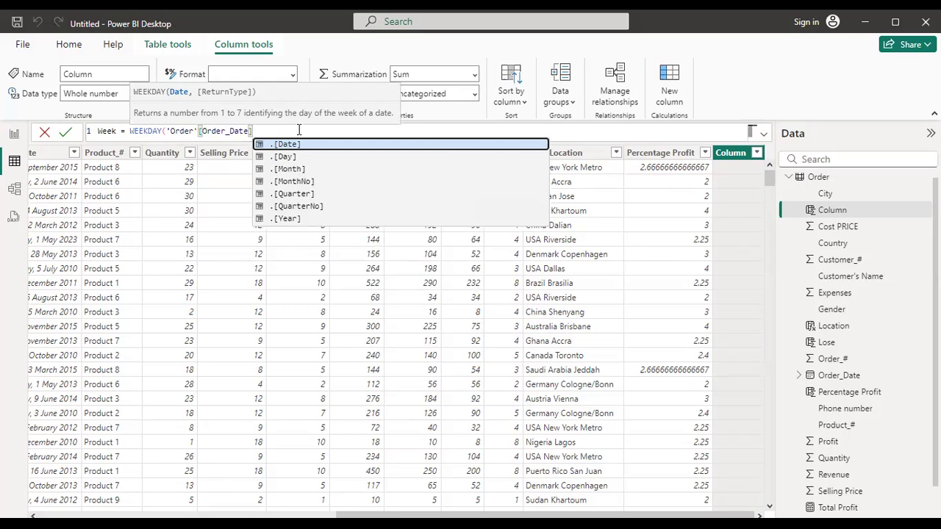
text())
key(Return)
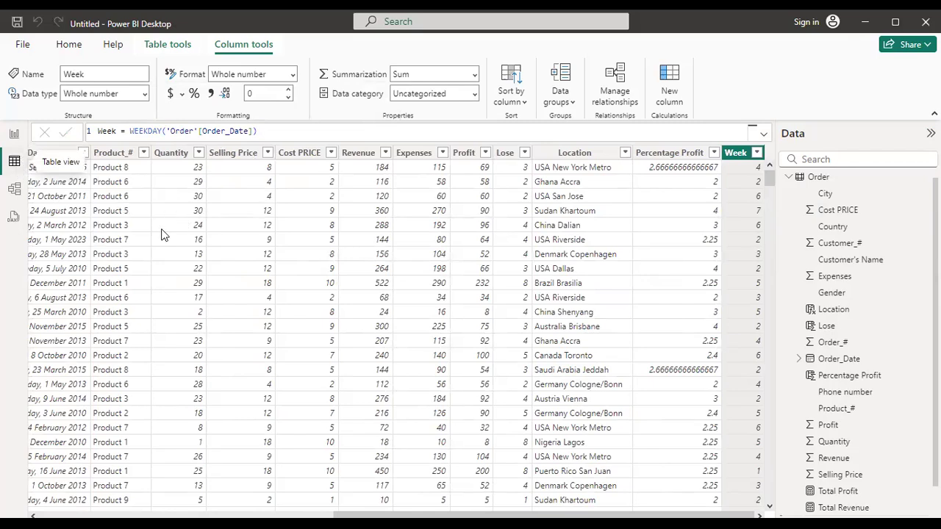
Create a column chart of the Week field on report Page 1, placed beside the Total Profit card and enlarged
click(14, 134)
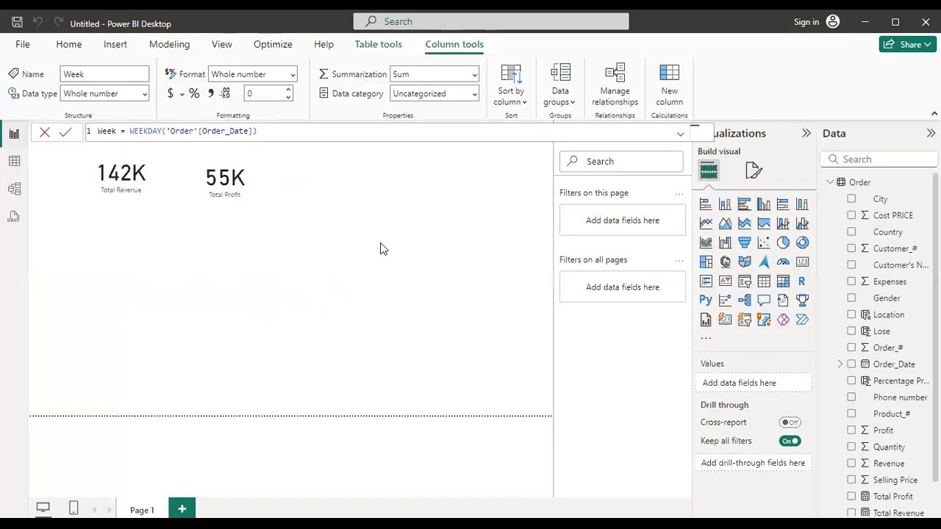
scroll(909, 498, down, 1)
click(901, 492)
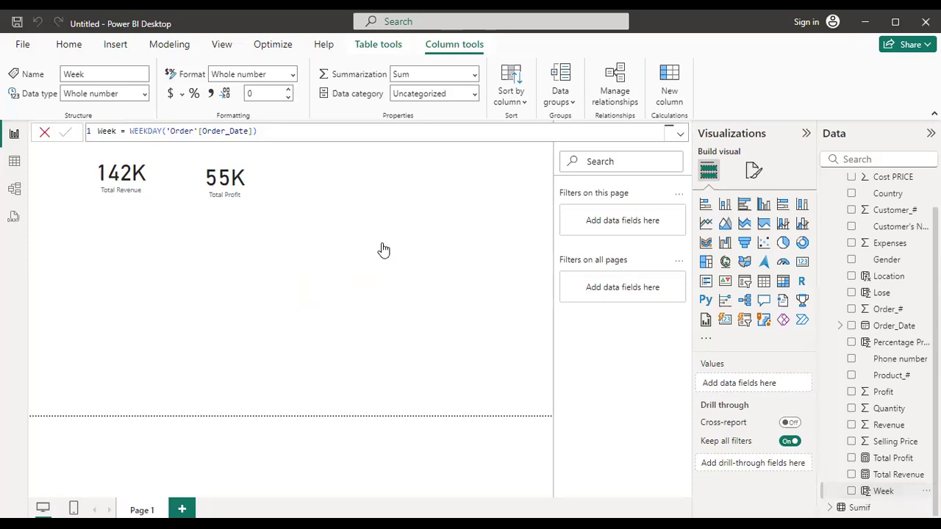
drag(394, 258, 454, 302)
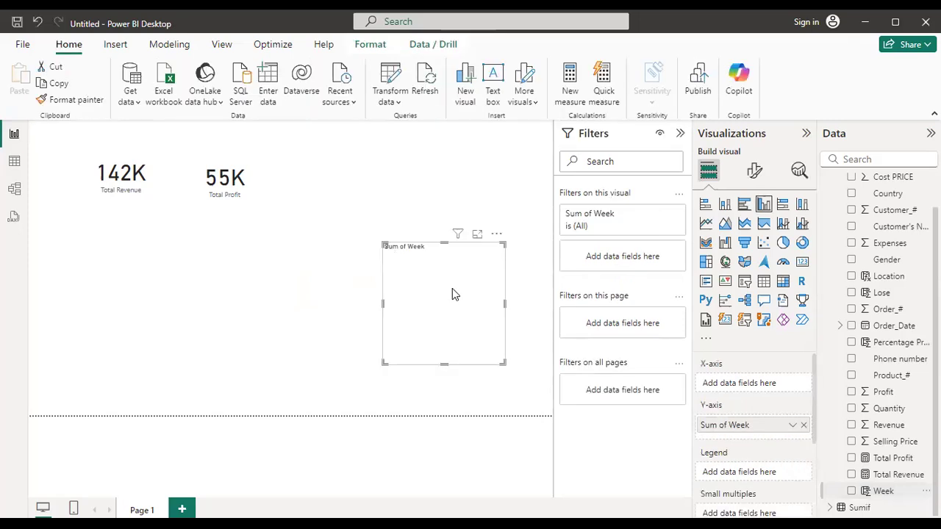
drag(352, 183, 348, 184)
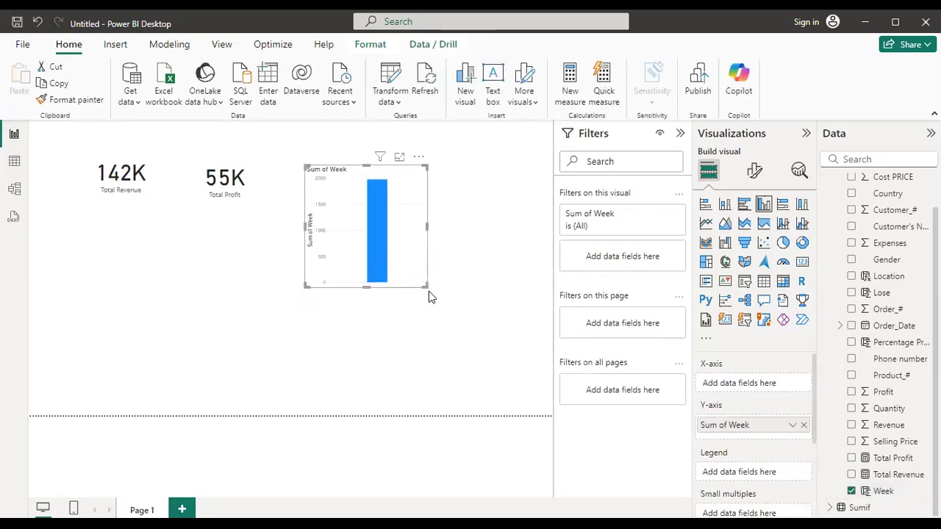
drag(424, 286, 494, 335)
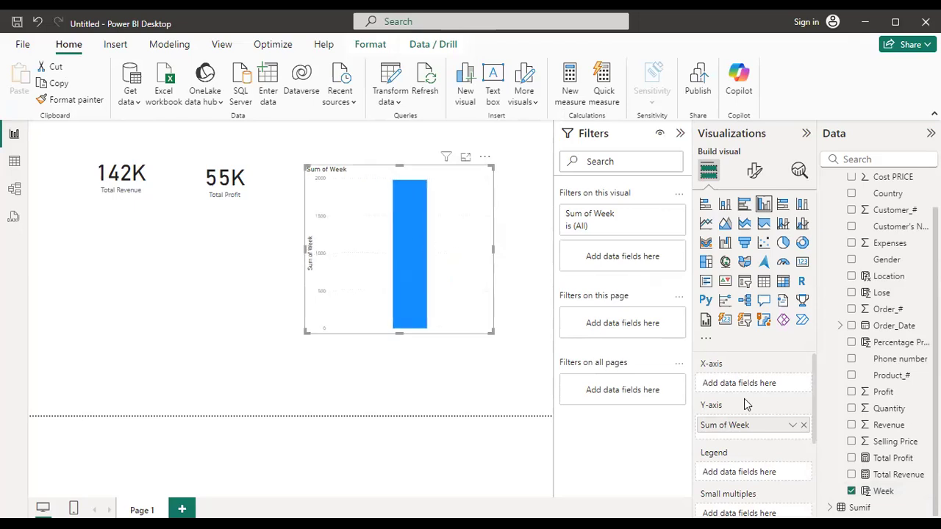
Set Week as the chart's X-axis, then enlarge the chart and move it closer to the Total Profit card
drag(889, 492, 770, 380)
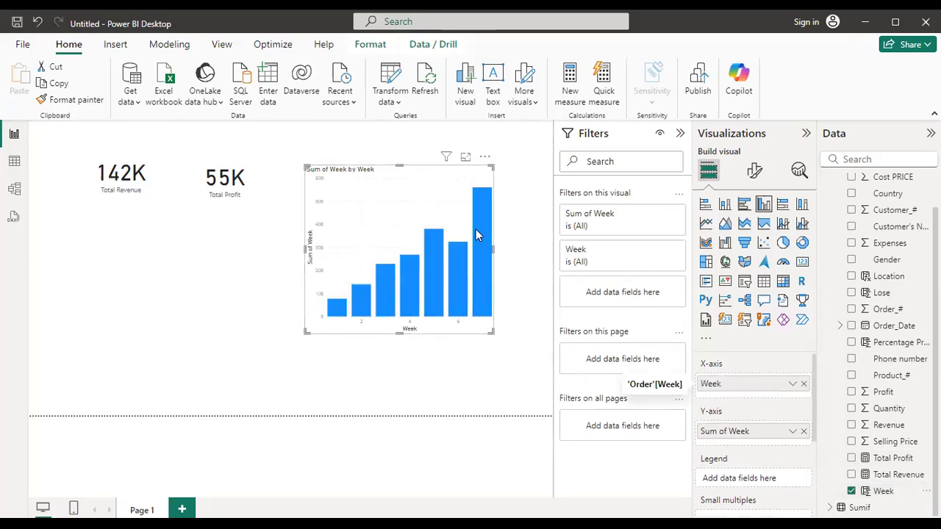
drag(492, 333, 513, 351)
drag(457, 219, 411, 235)
drag(472, 372, 486, 377)
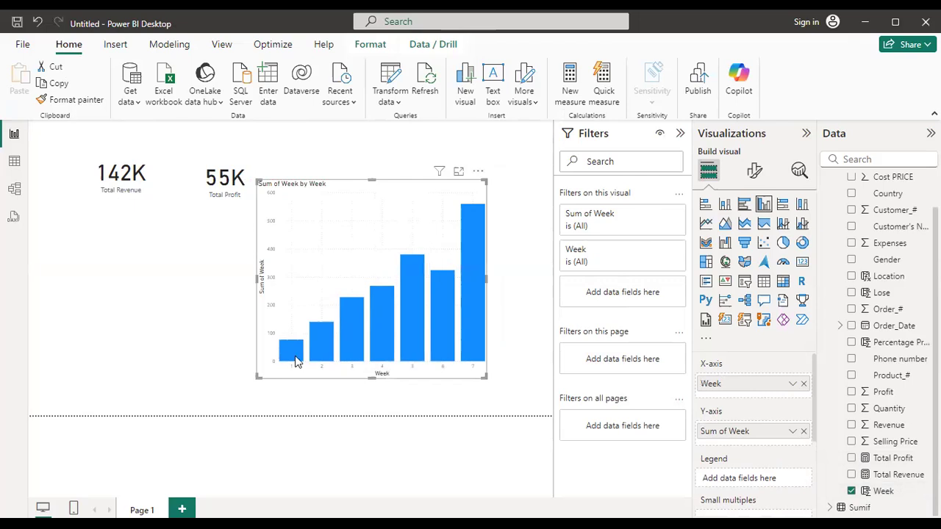
Inspect the chart's weekday bars, then return to the Order table's data to review the Week column
mouse_move(296, 360)
mouse_move(459, 332)
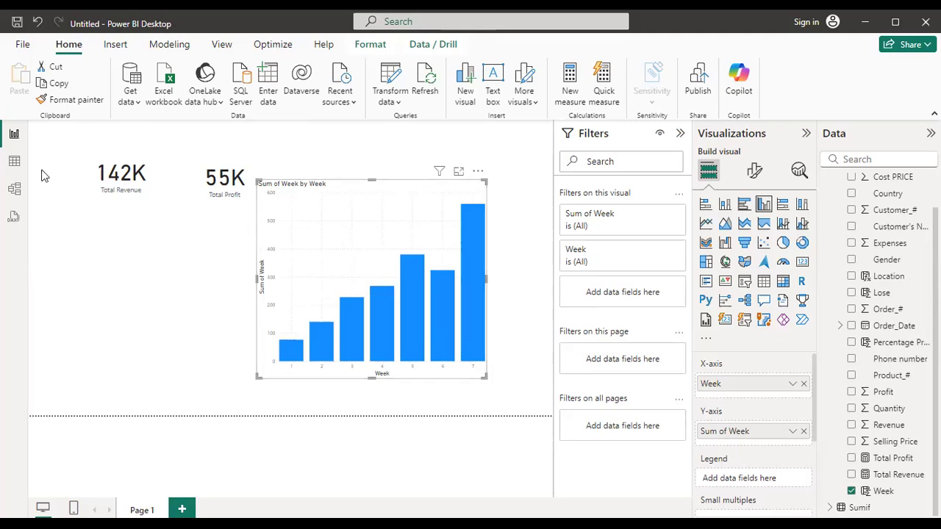
click(14, 161)
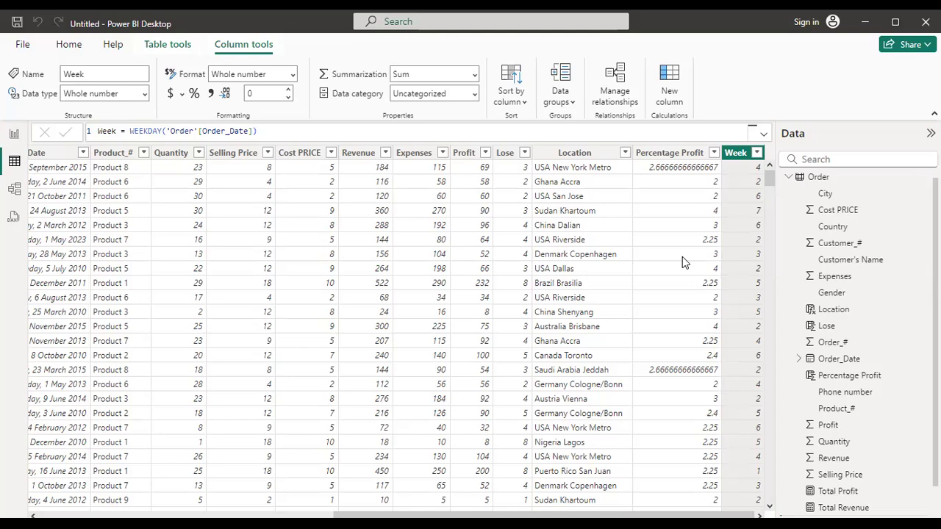
Shrink the Sum of Week by Week chart and move it up and away from the Total Profit card on report Page 1
click(559, 153)
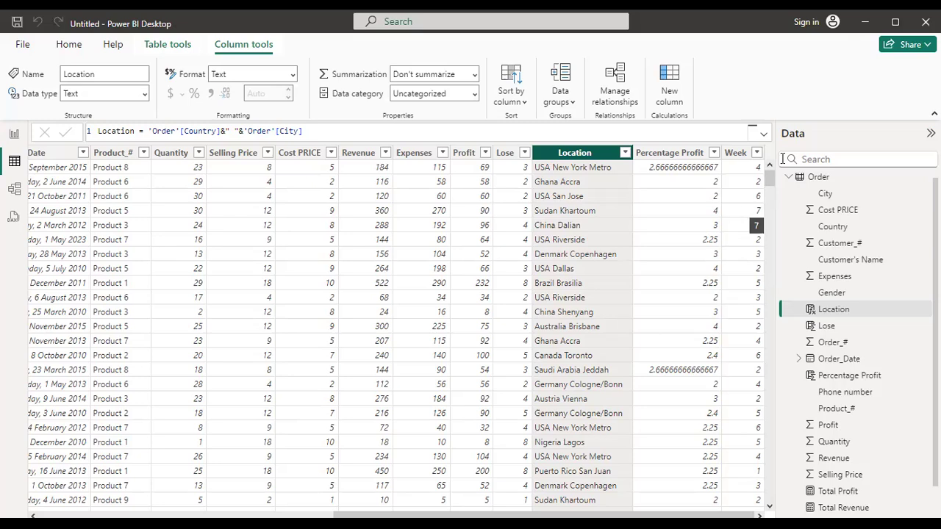
click(14, 136)
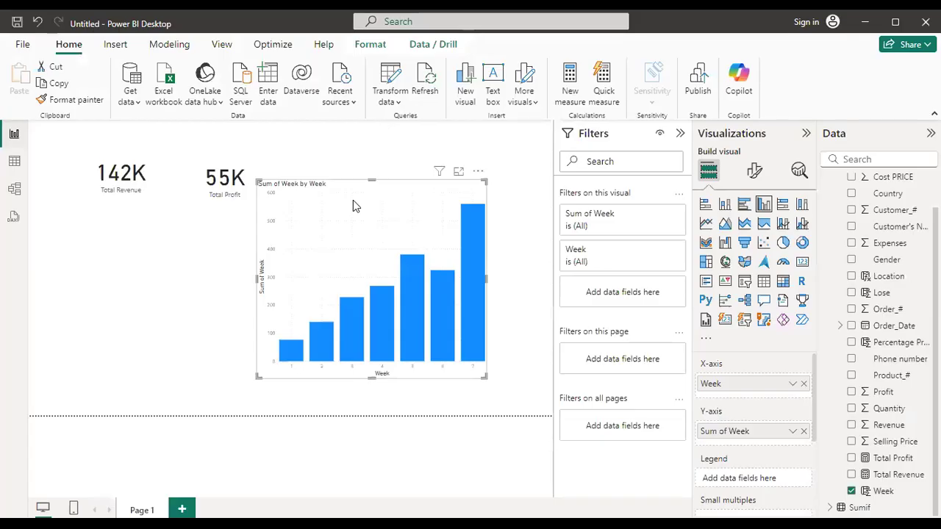
drag(393, 240, 418, 188)
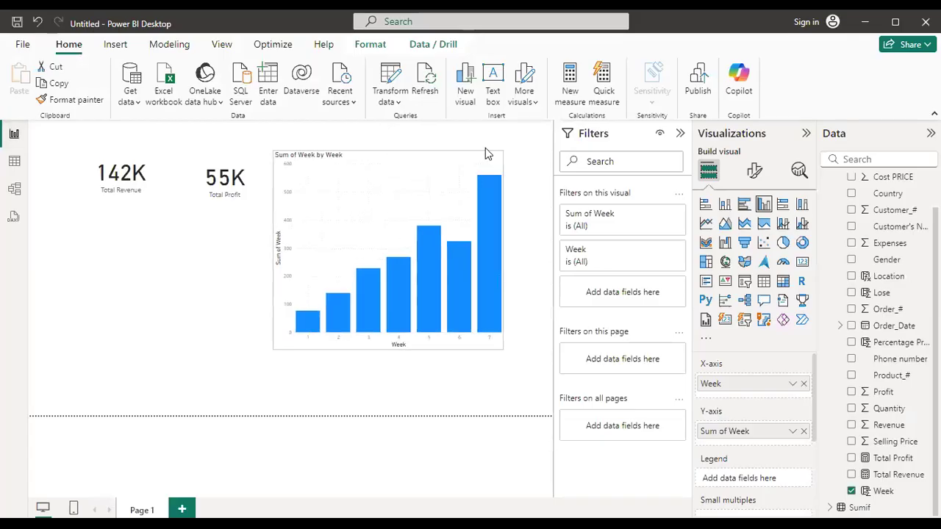
drag(275, 348, 338, 278)
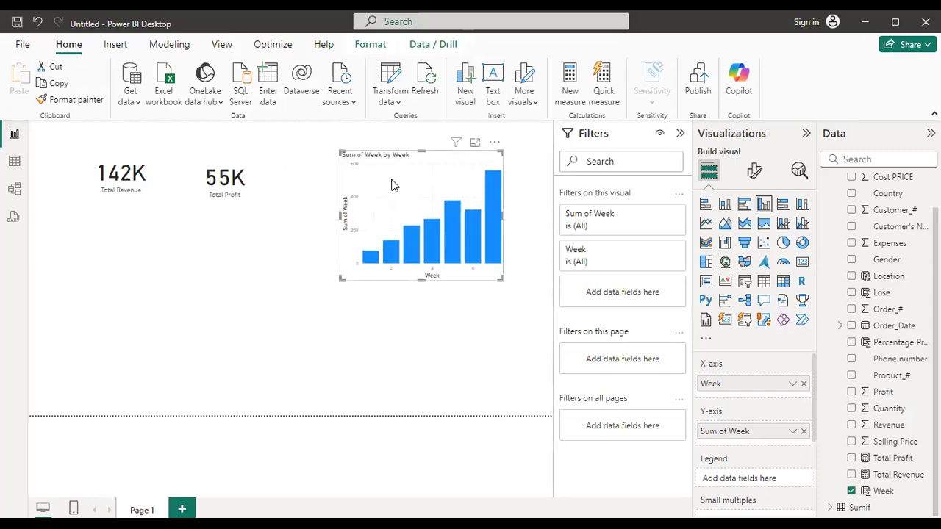
drag(392, 184, 377, 170)
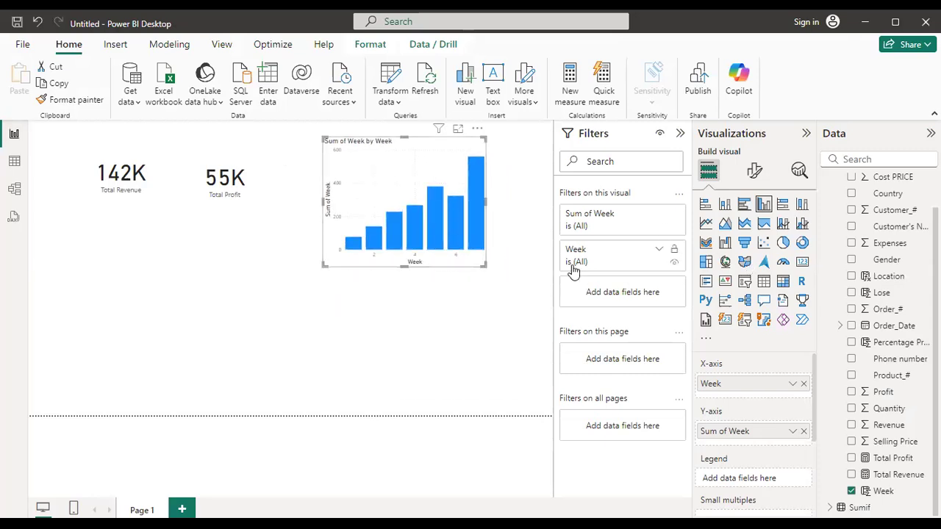
Check the Order table's data, then return to the report and make the week chart slightly smaller
click(14, 161)
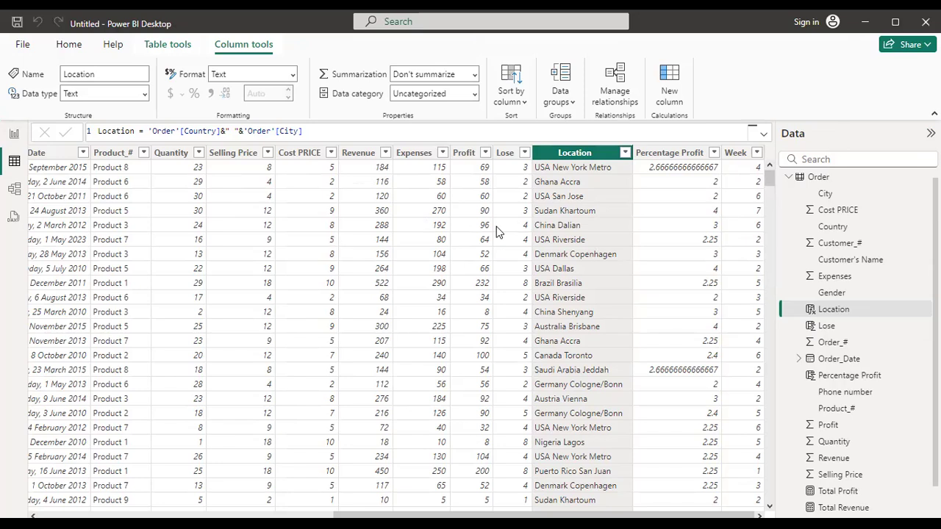
click(14, 134)
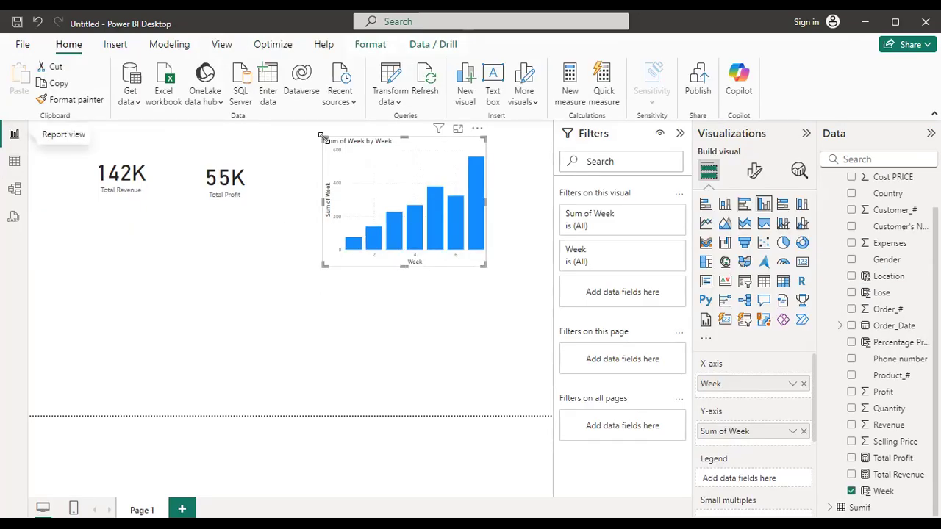
drag(322, 136, 333, 140)
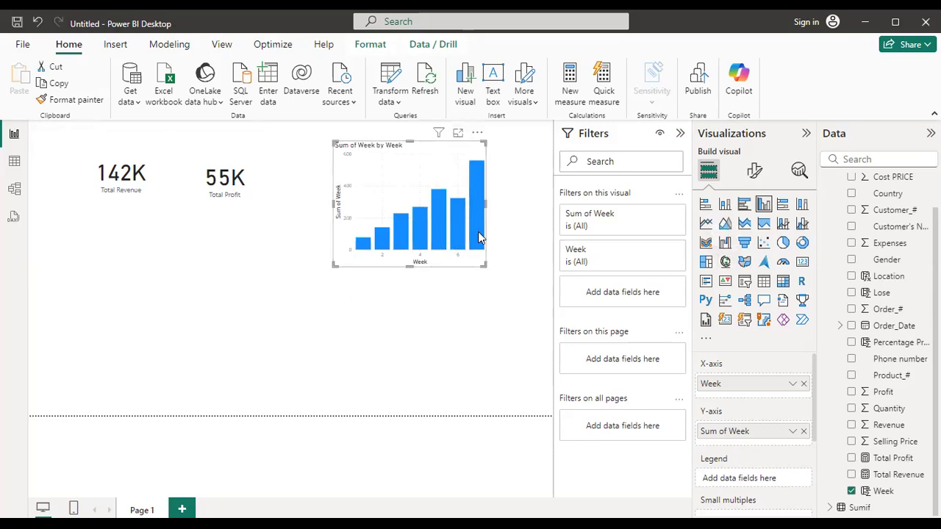
click(380, 331)
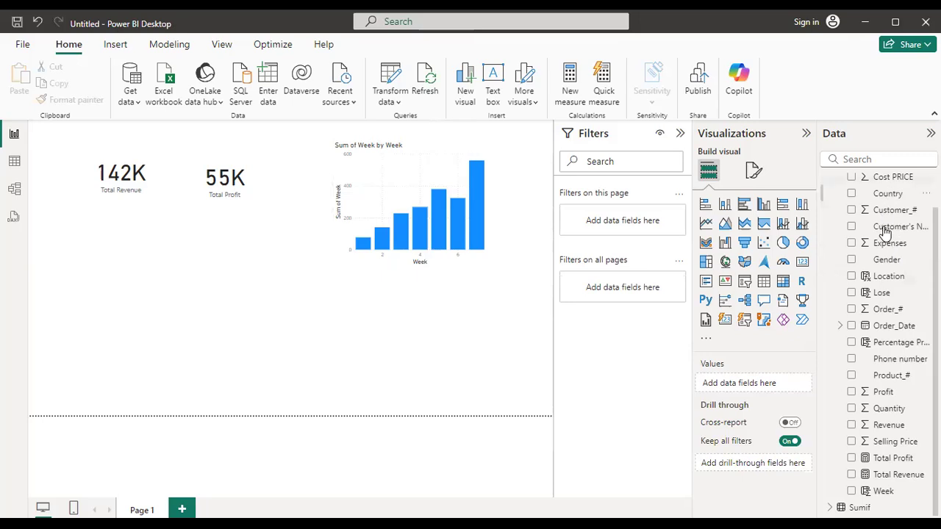
scroll(884, 230, up, 2)
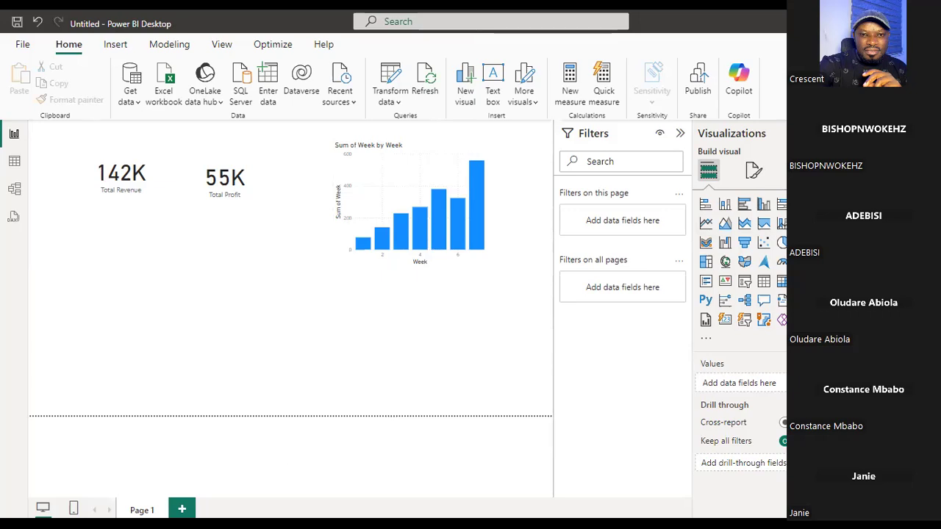
Switch to the Excel workbook and review the product rows and the Quantity and Revenue columns on the Sumif sheet
click(184, 525)
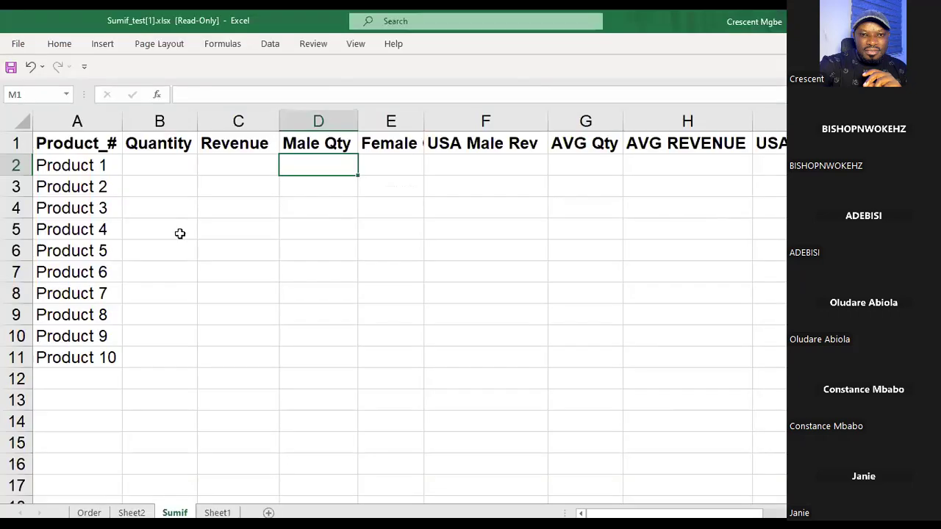
click(173, 164)
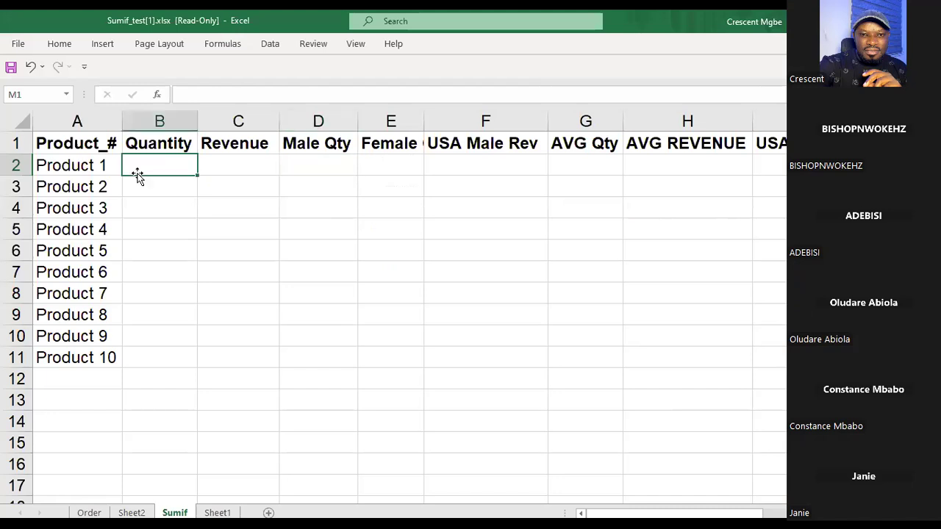
click(92, 168)
click(154, 169)
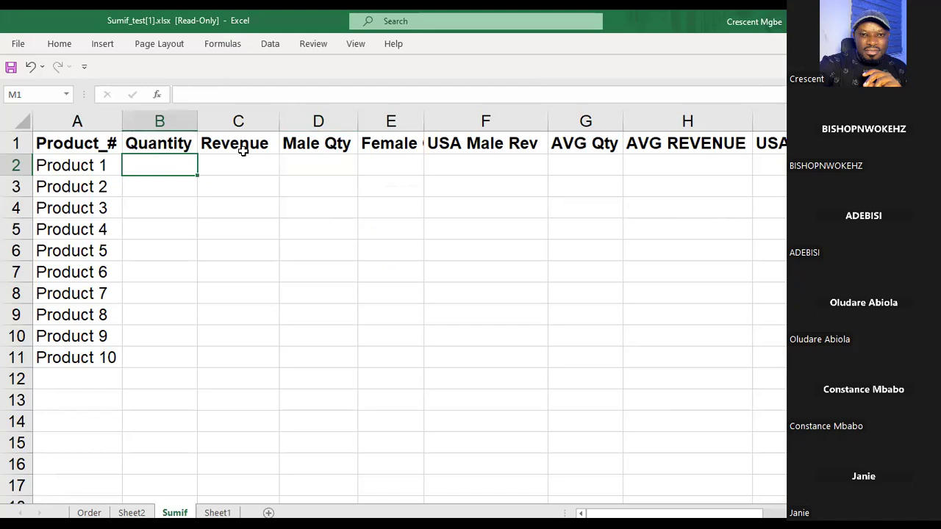
click(221, 173)
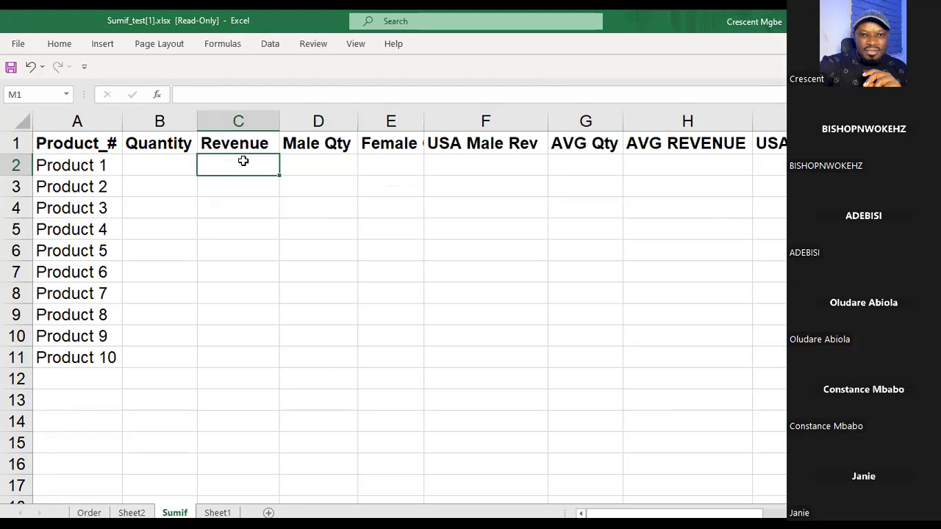
click(239, 188)
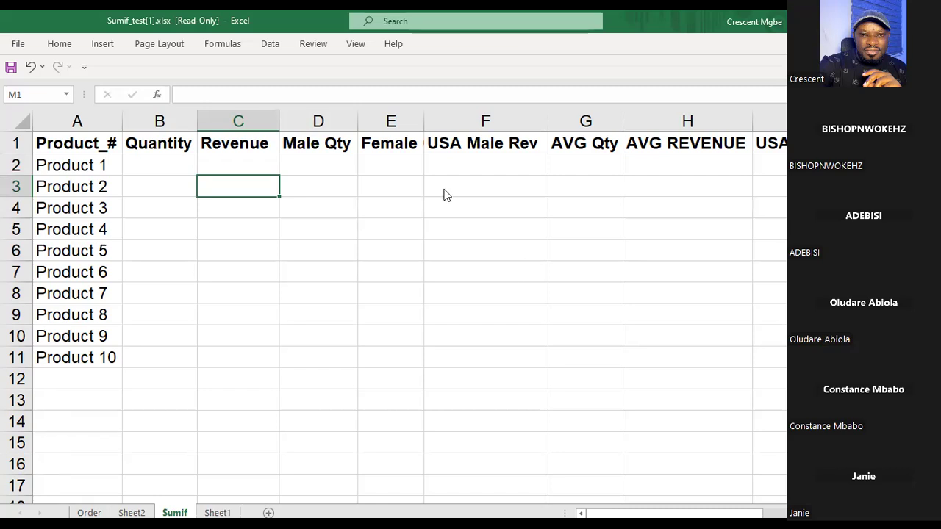
Switch back to Power BI and reposition the Total Revenue and Total Profit cards side by side near the top of the page
key(alt+Tab)
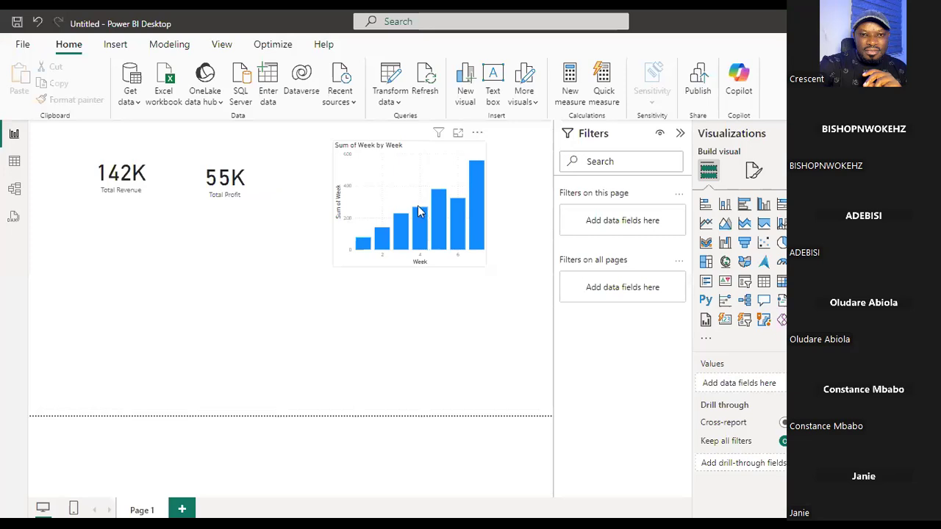
click(114, 183)
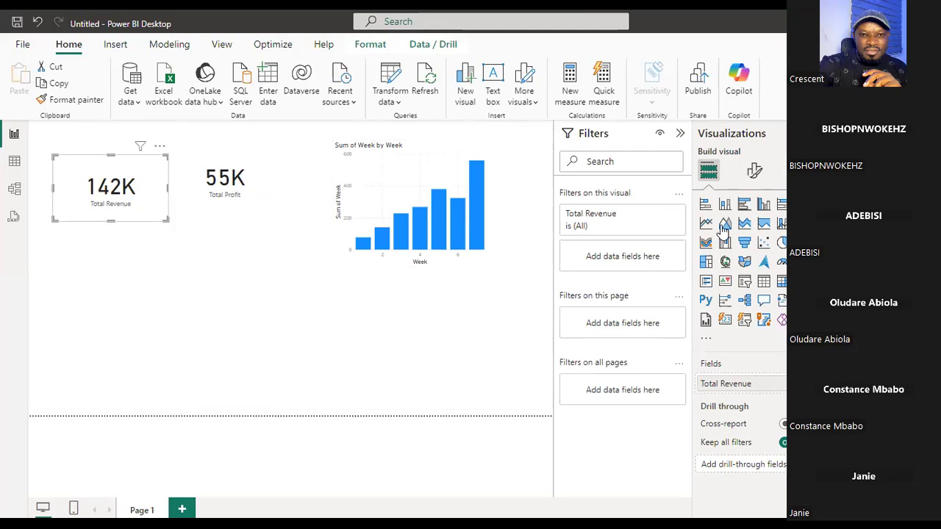
drag(114, 186, 115, 178)
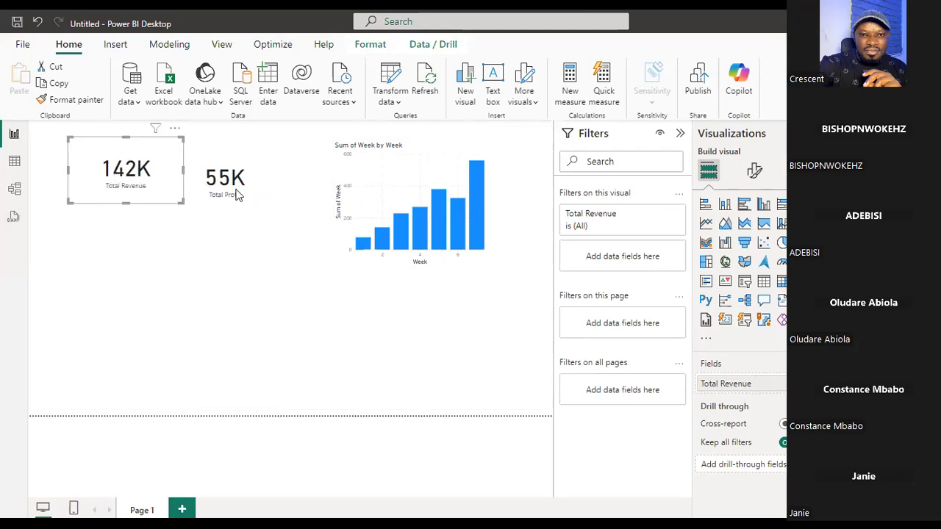
drag(244, 184, 252, 183)
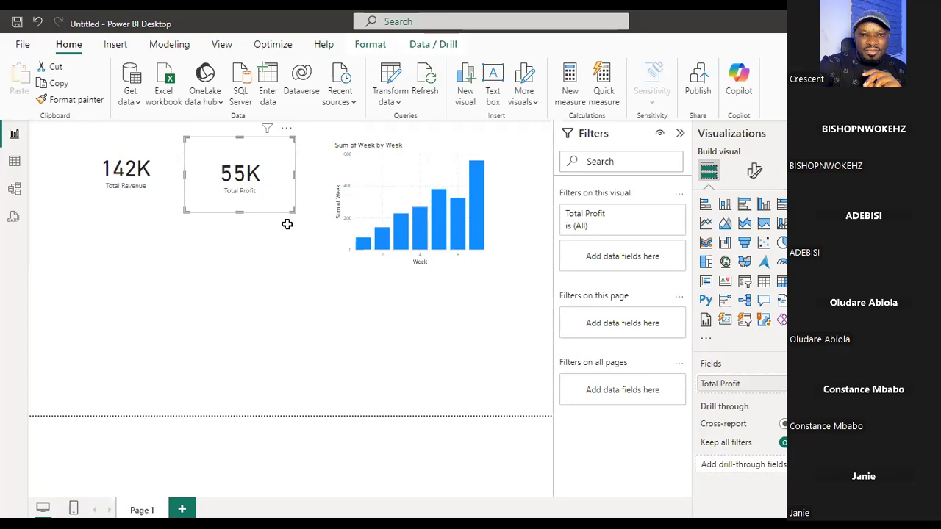
Switch to the Excel workbook's Order sheet, review the Product_# column from its header, and select the empty cell Q4
key(alt+Tab)
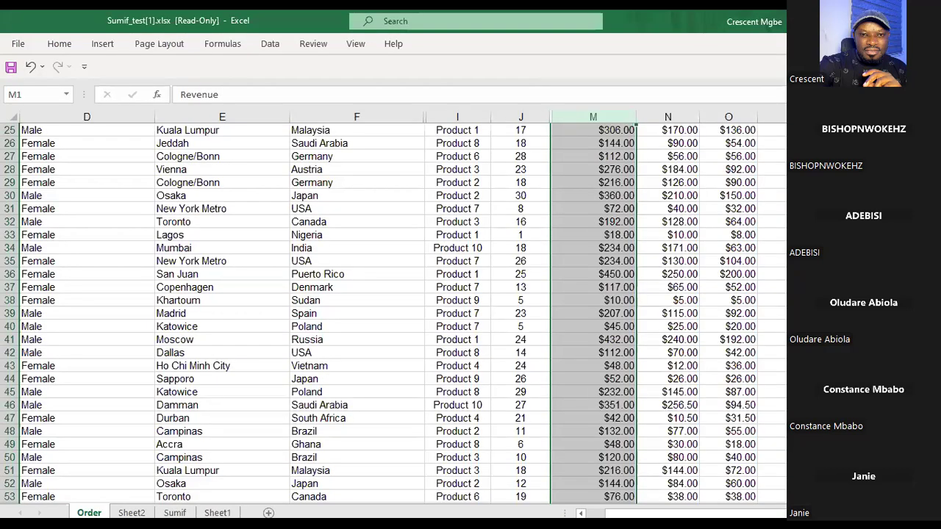
click(457, 117)
scroll(470, 170, up, 8)
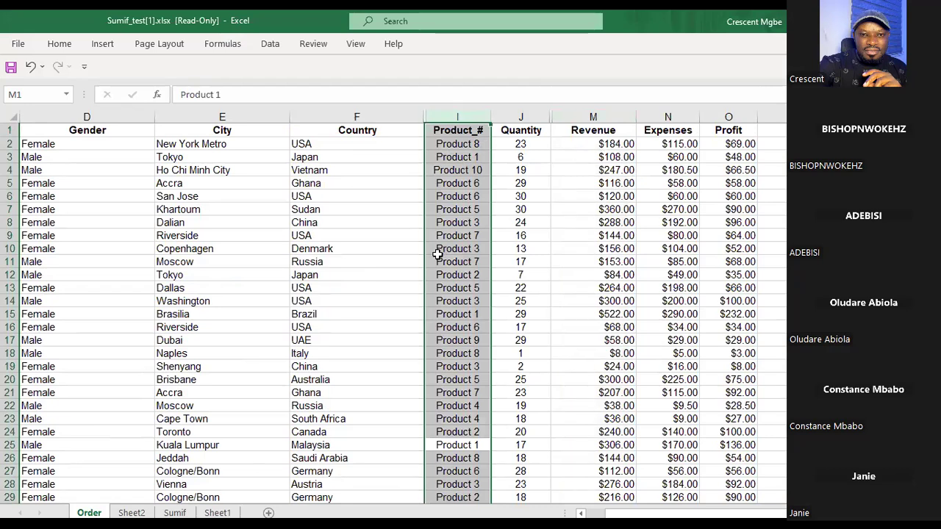
click(780, 170)
key(Right)
text(if)
key(Delete)
text(=)
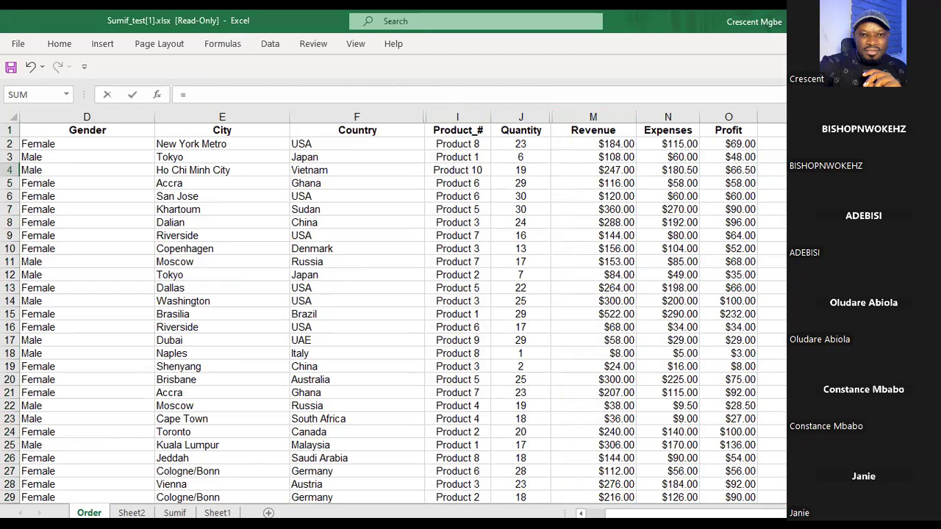
text(if)
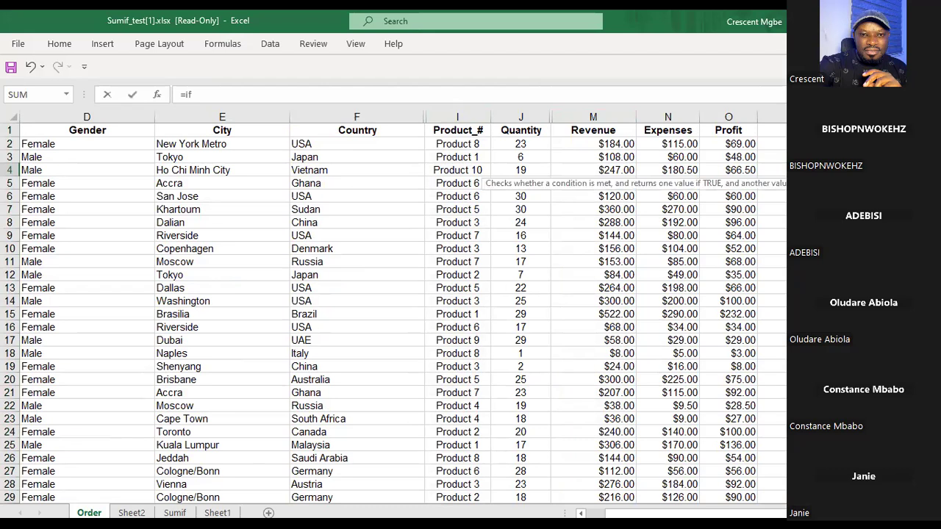
key(Tab)
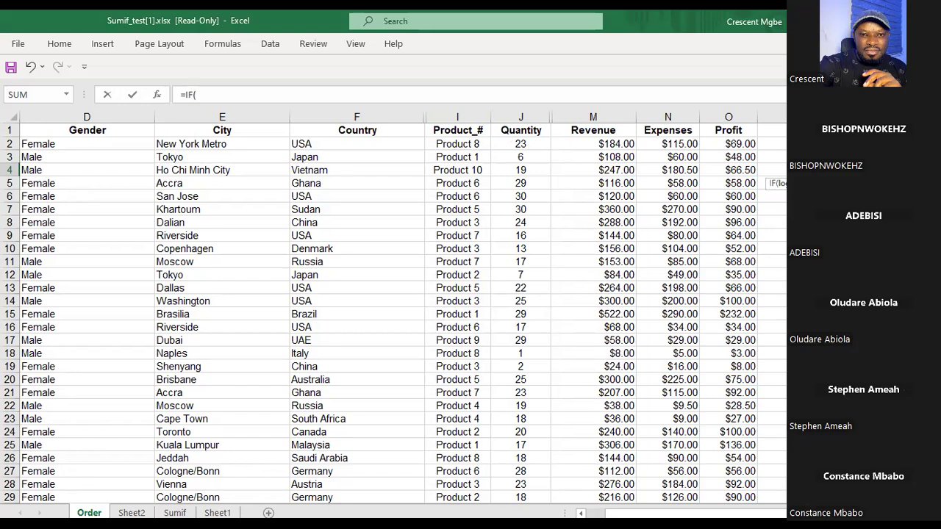
key(Escape)
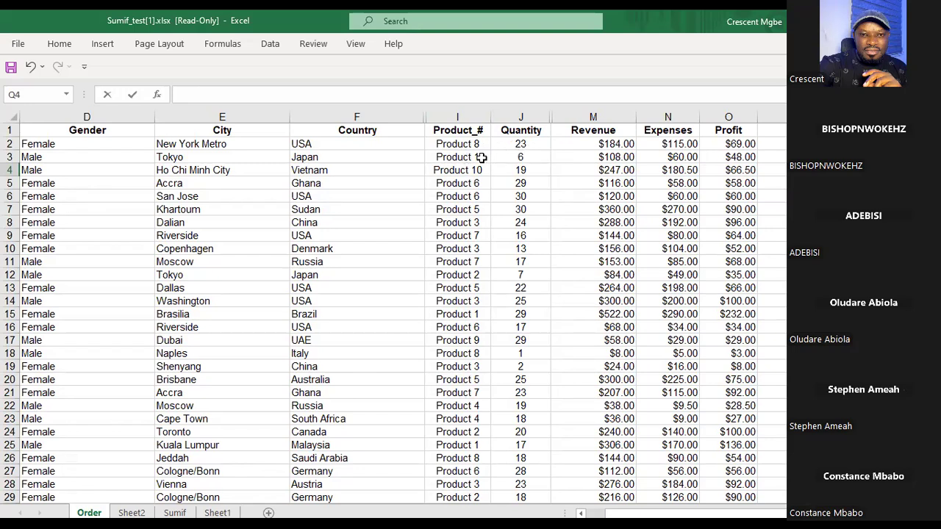
Start a SUMIF formula in cell Q4 of the Order sheet
text(=sum)
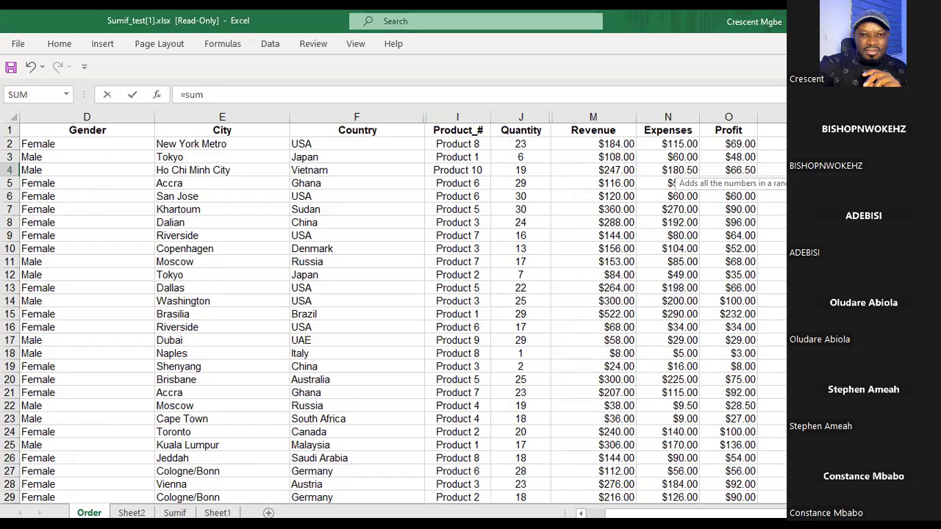
key(Down)
key(Tab)
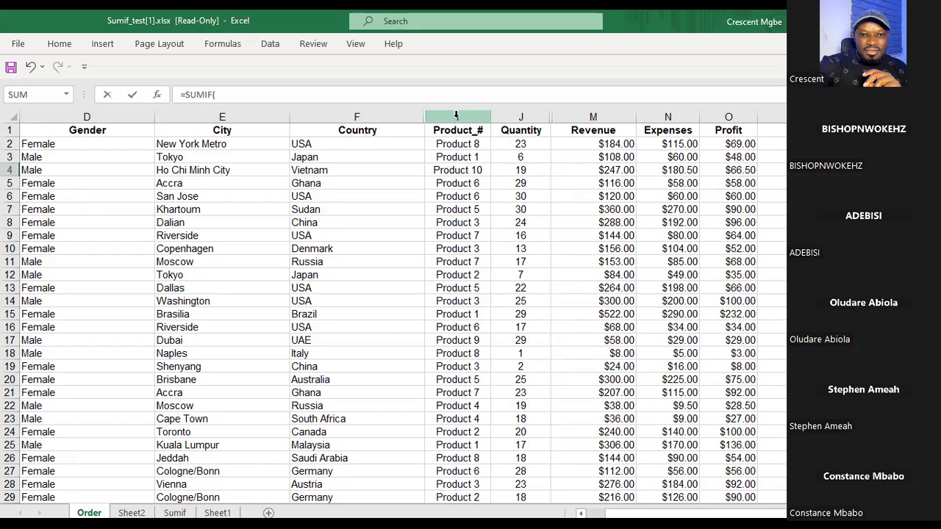
click(456, 116)
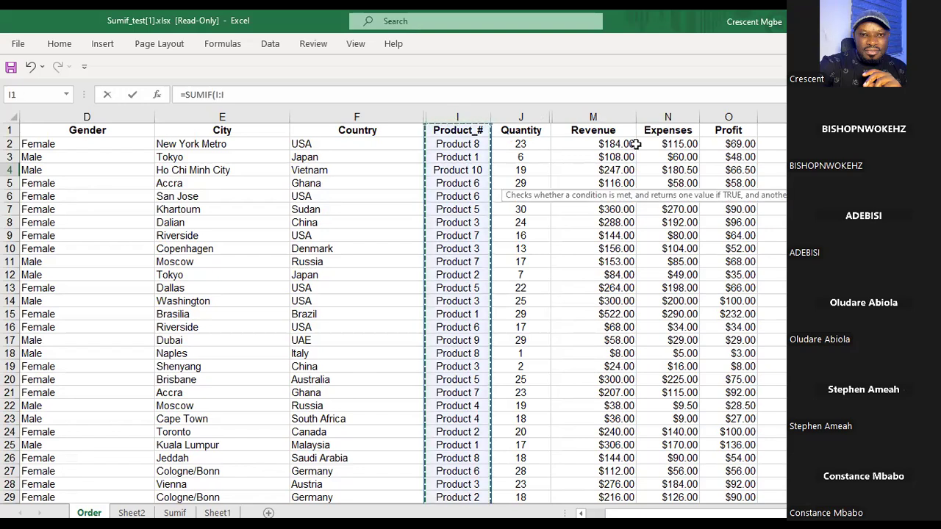
key(BackSpace)
key(BackSpace)
key(BackSpace)
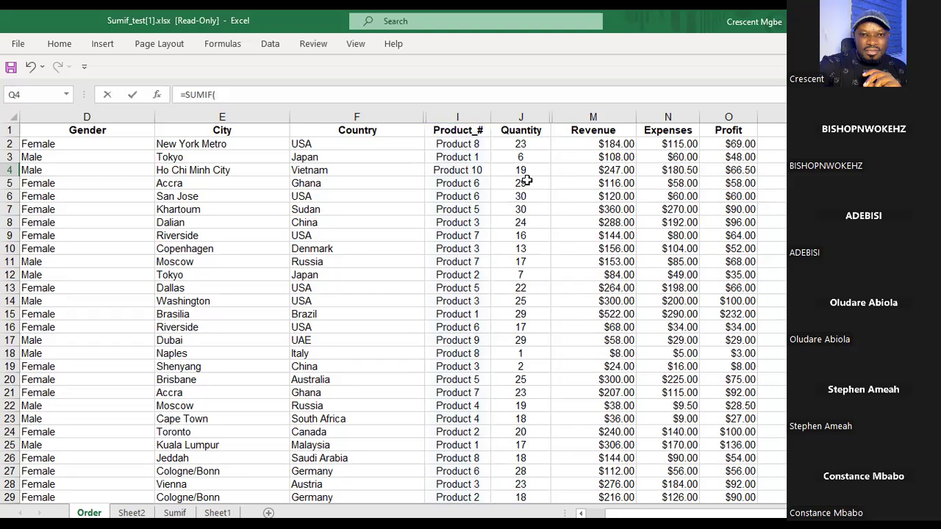
click(593, 117)
text(,)
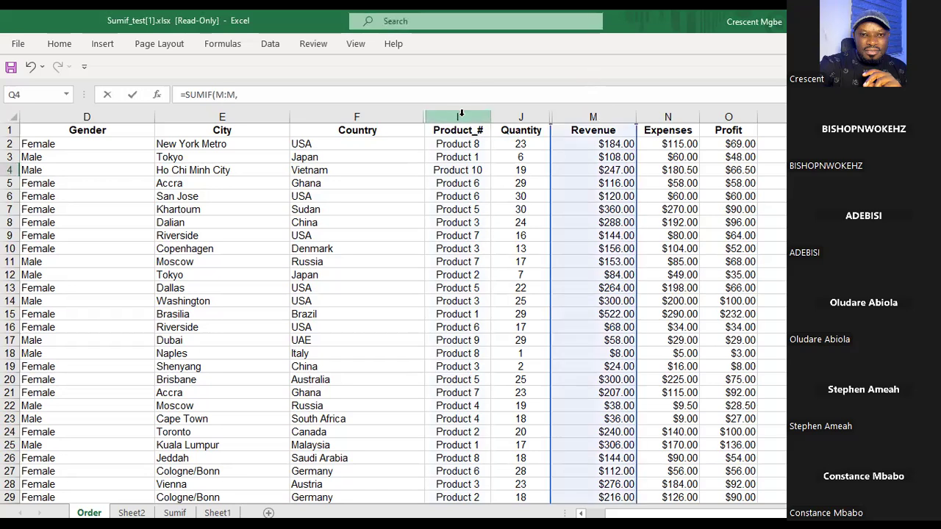
click(460, 112)
text(,)
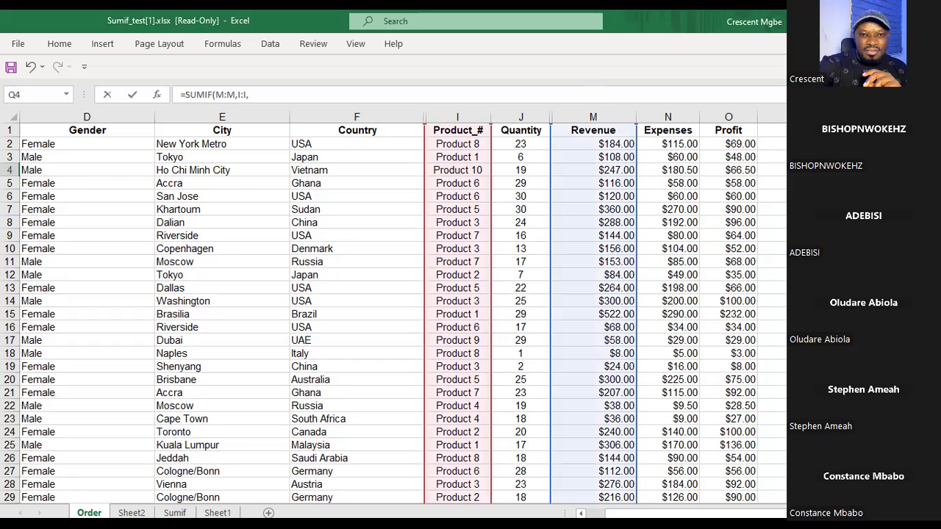
key(BackSpace)
key(BackSpace)
key(BackSpace)
key(BackSpace)
key(BackSpace)
key(BackSpace)
key(BackSpace)
key(BackSpace)
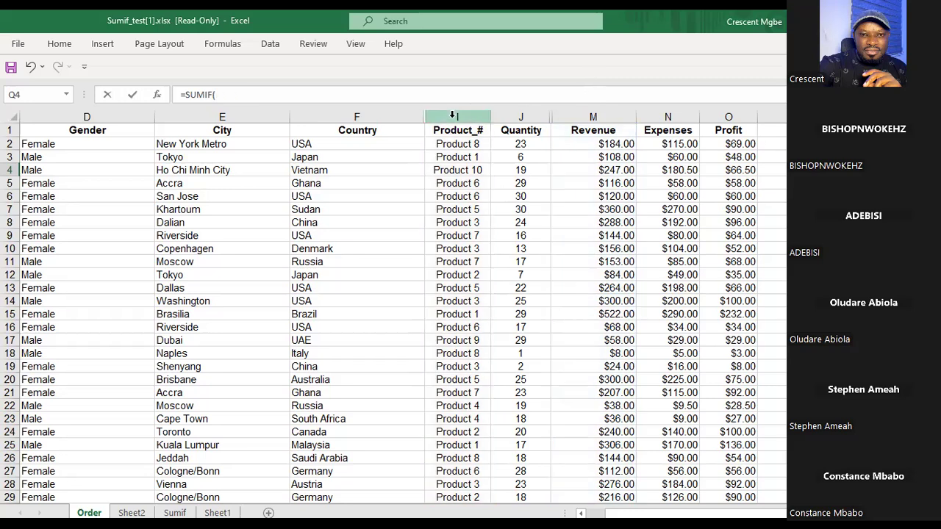
Complete the SUMIF formula in Q4 with column I as range, I3 as criterion and column M as sum range
click(453, 115)
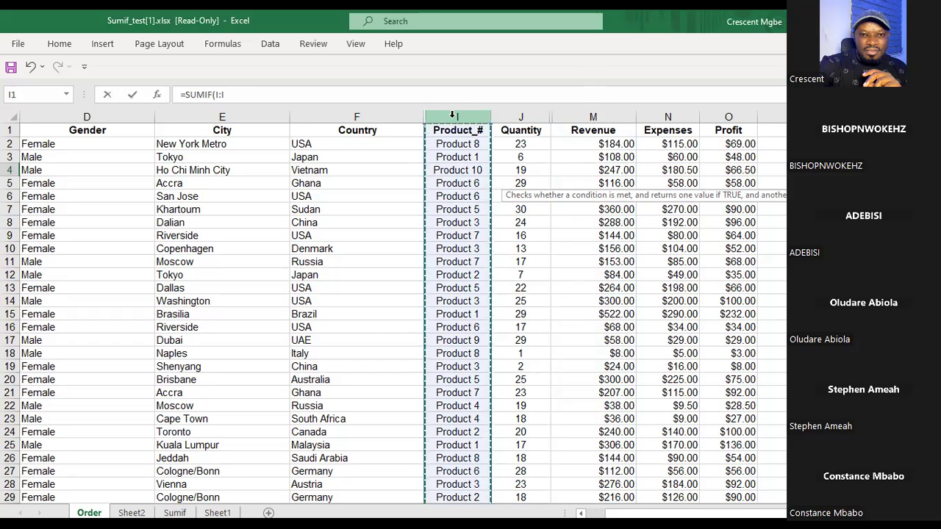
text(,)
click(472, 160)
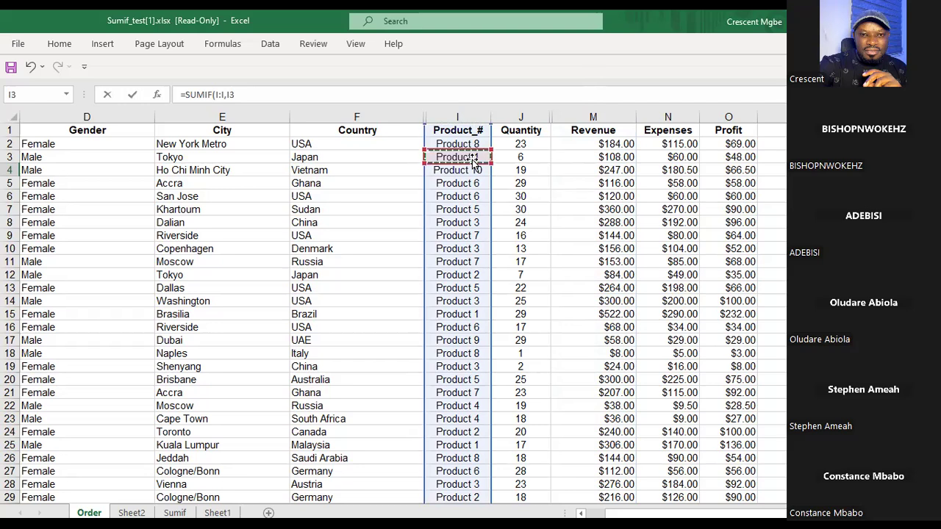
text(,)
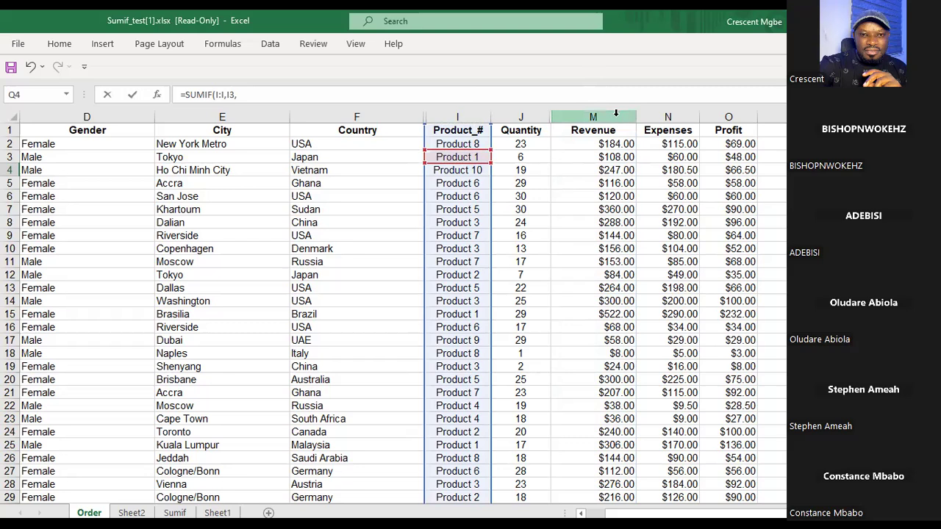
click(616, 112)
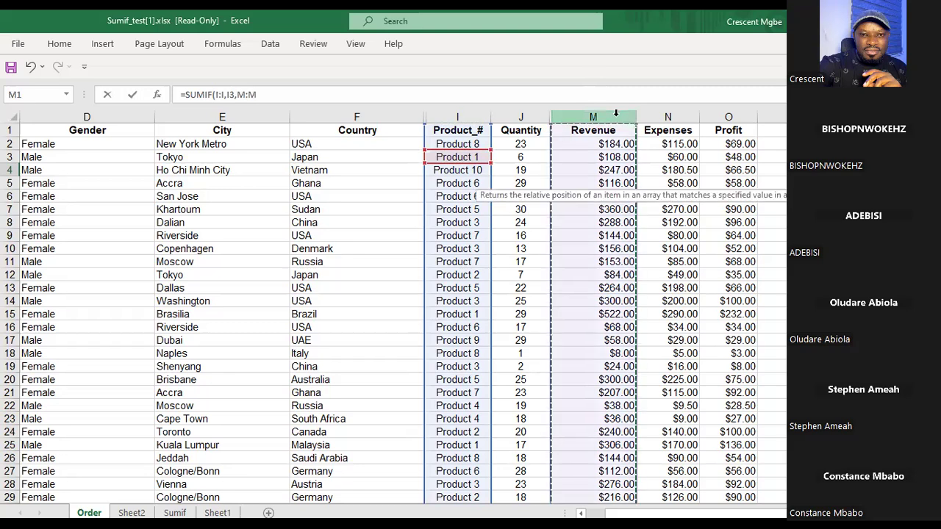
key(Escape)
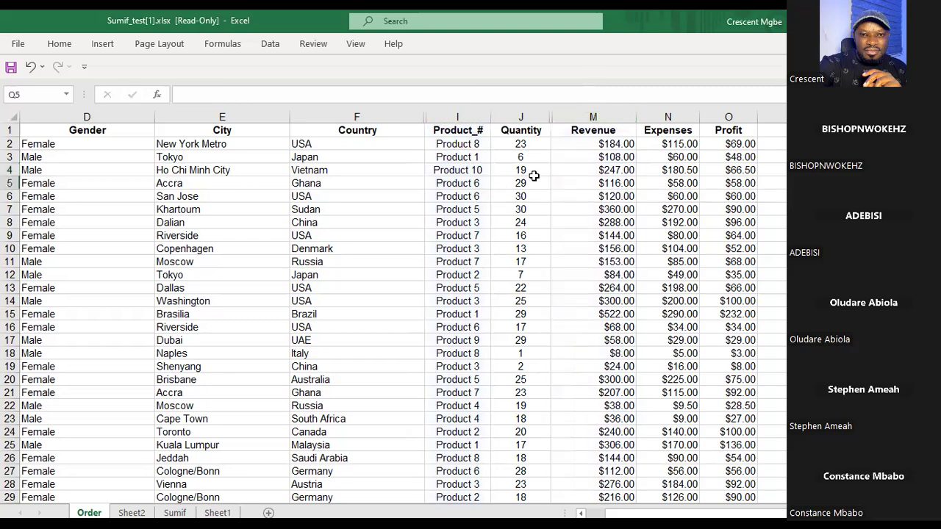
Review the Product 1 revenue cells M3, M15 and M25 against the SUMIF cell Q4, and scan further rows of the Order sheet
click(475, 158)
click(845, 170)
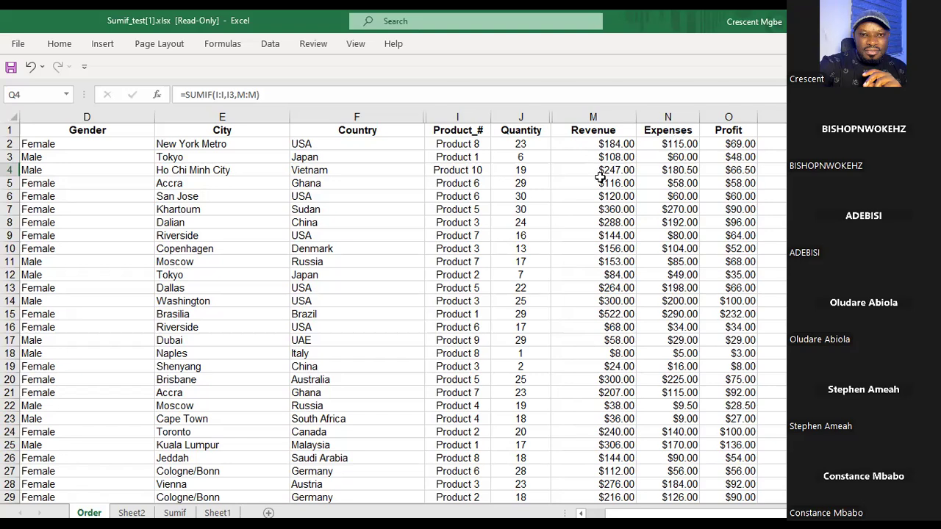
click(612, 158)
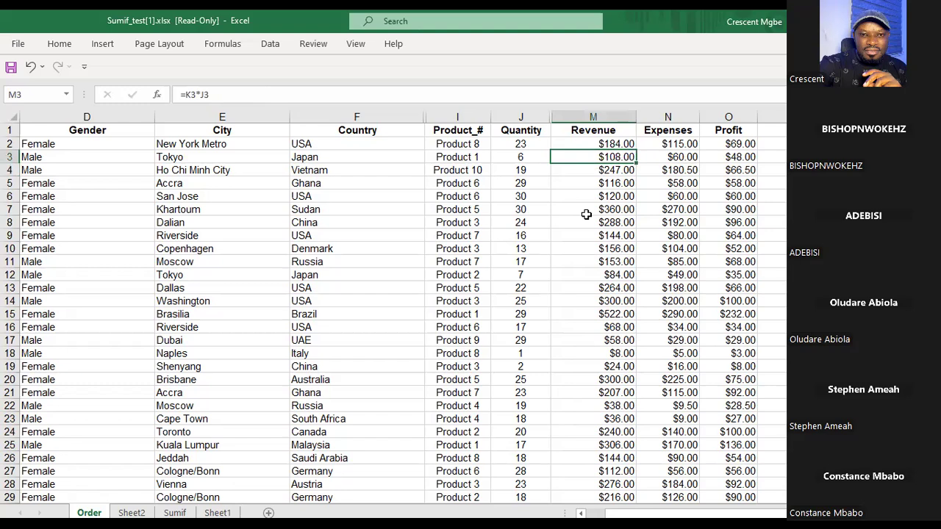
ctrl+click(623, 315)
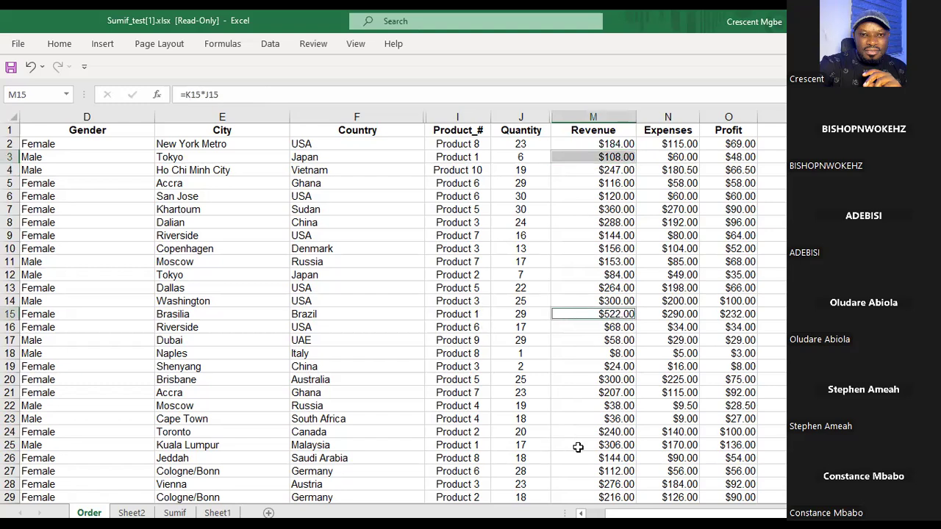
ctrl+click(621, 445)
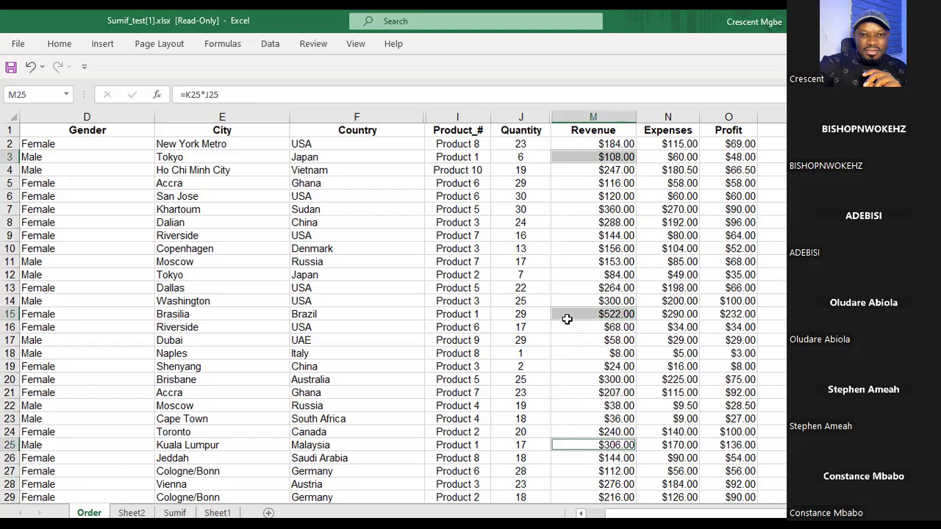
scroll(566, 319, down, 4)
scroll(570, 255, down, 10)
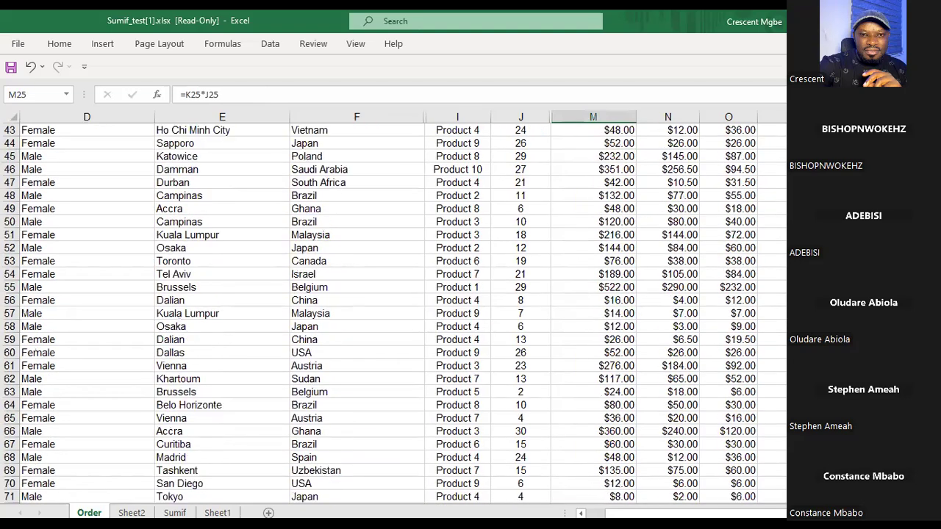
scroll(393, 309, up, 14)
click(845, 170)
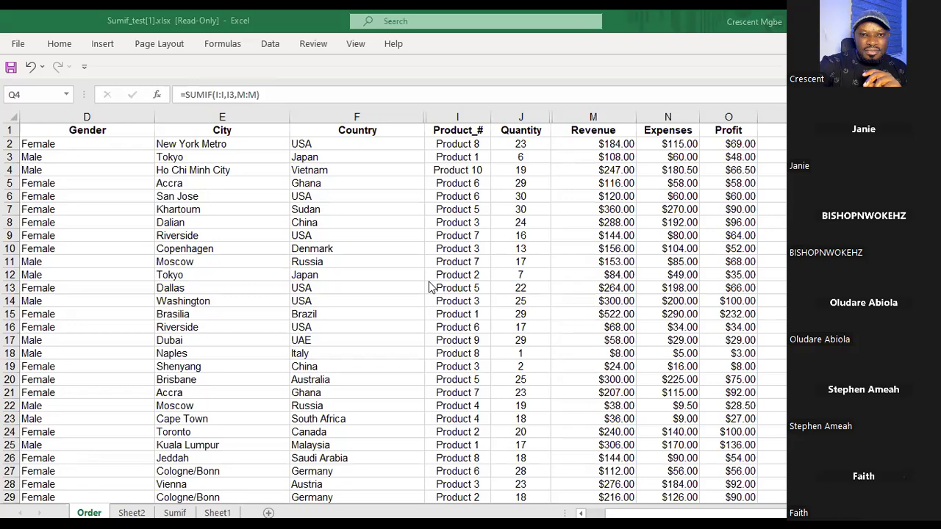
Switch to Power BI, discard the unfinished measure, and move the Total Revenue card slightly away from the Total Profit card
key(alt+Tab)
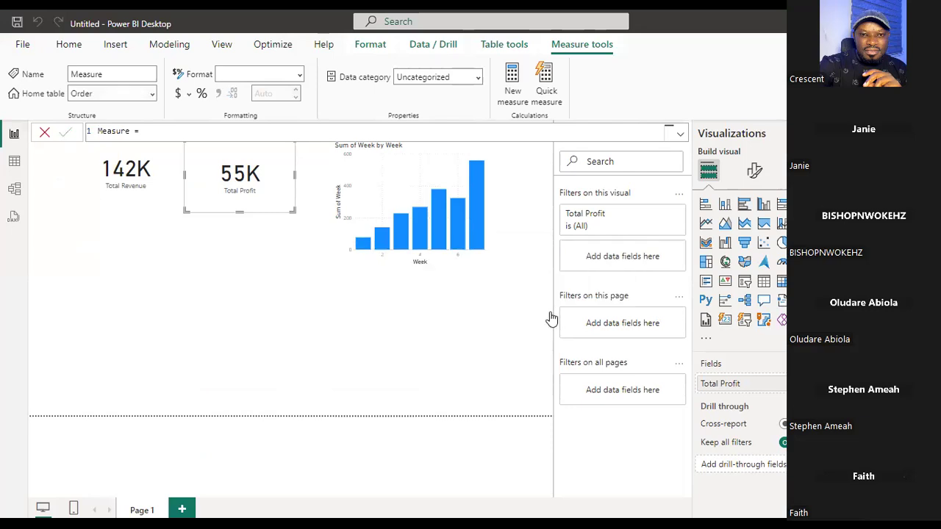
key(Delete)
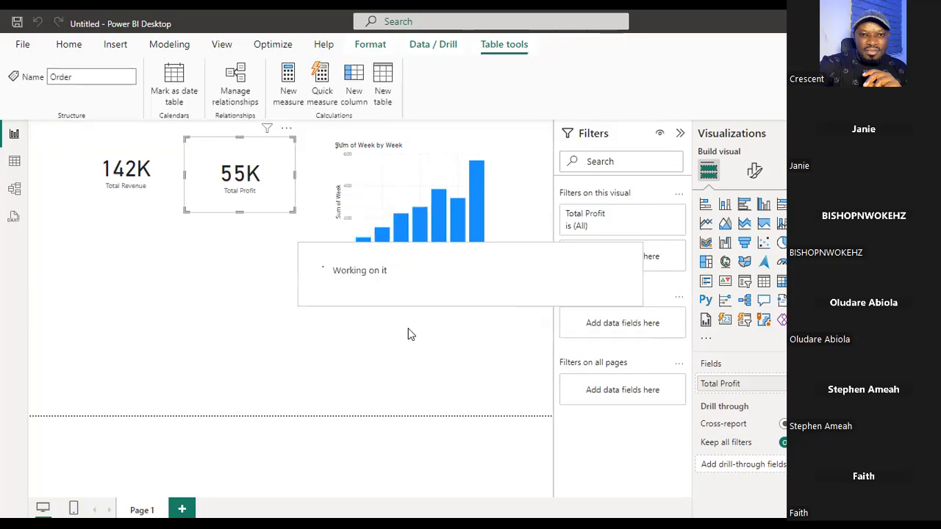
click(129, 169)
drag(130, 168, 131, 171)
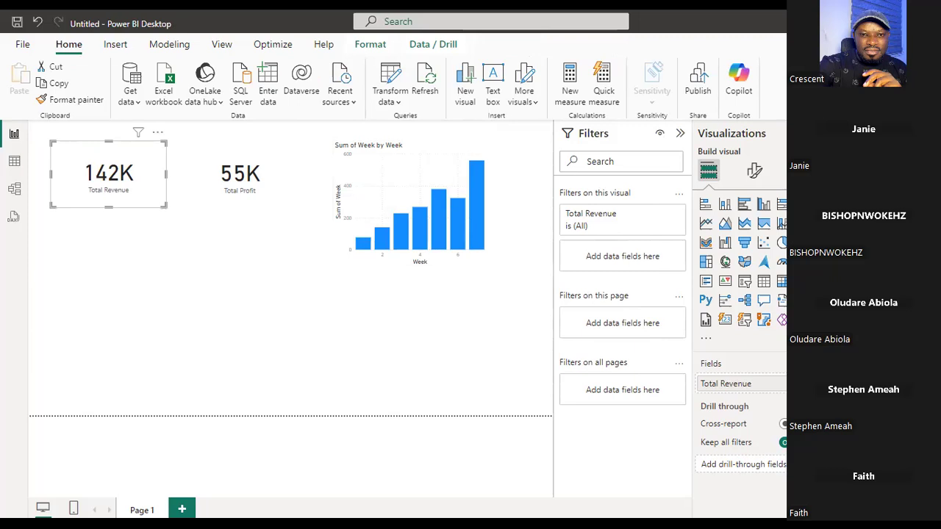
Create a new measure in the Order table and name it Product 1 Revenue in its formula
right_click(867, 185)
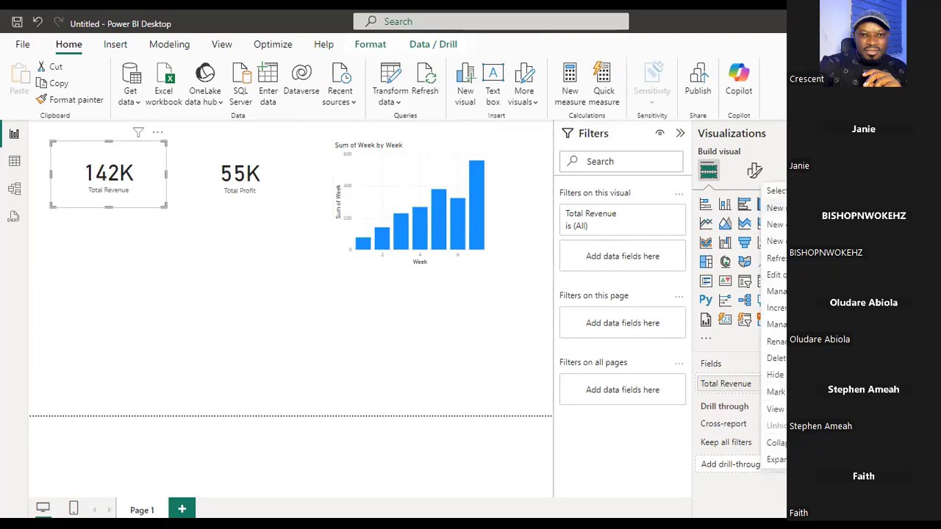
click(801, 208)
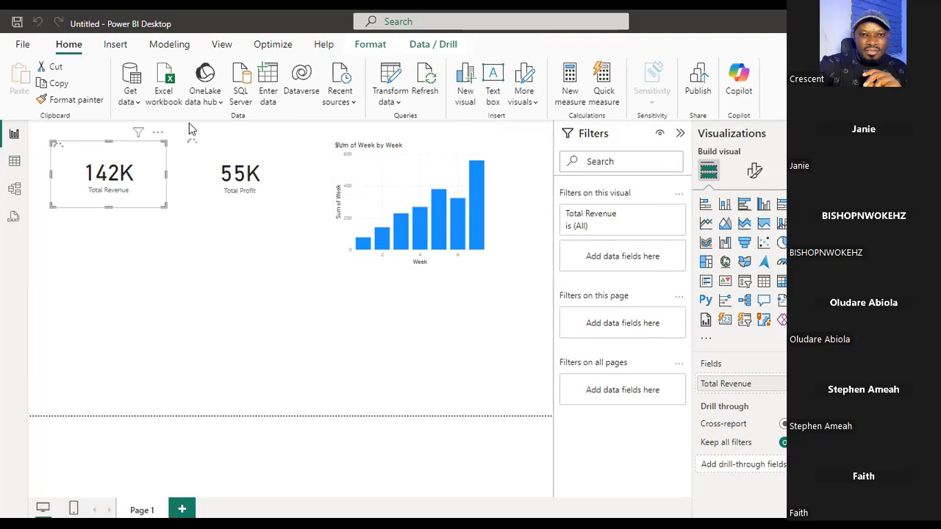
double_click(127, 132)
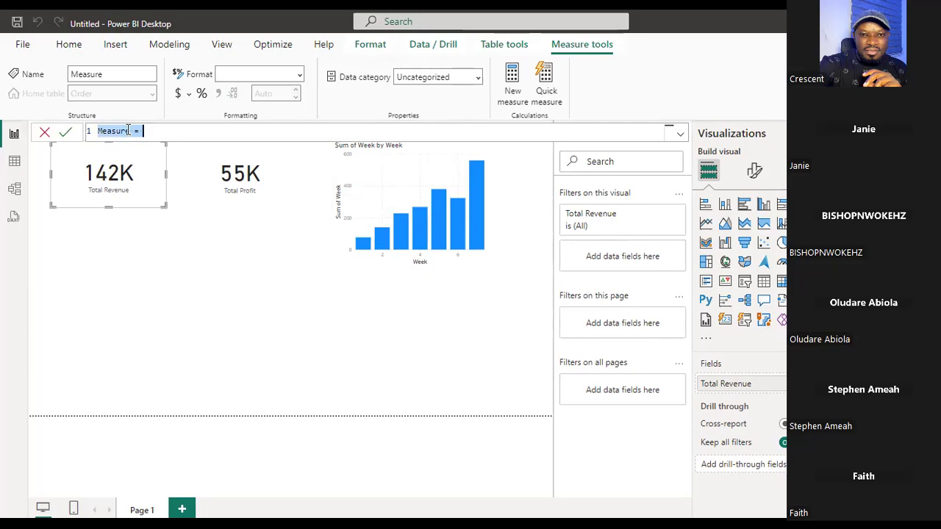
text(Measu)
key(BackSpace)
key(BackSpace)
key(BackSpace)
key(BackSpace)
key(BackSpace)
text(P)
text(roduct 1 Revenue = [)
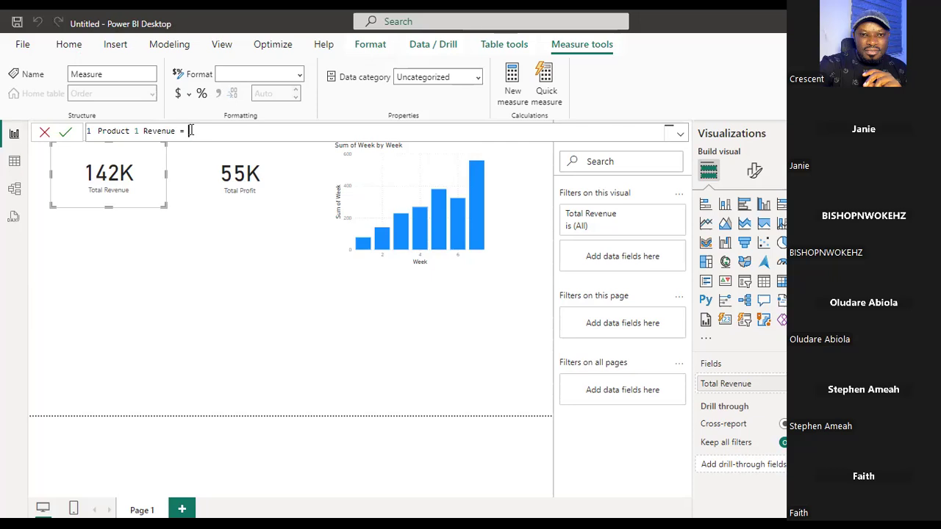
key(BackSpace)
text(S)
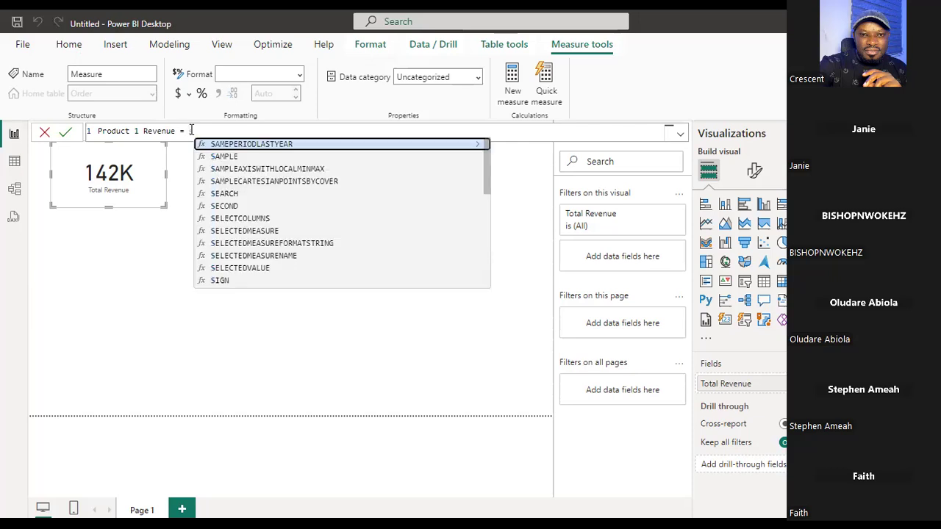
text(UM()
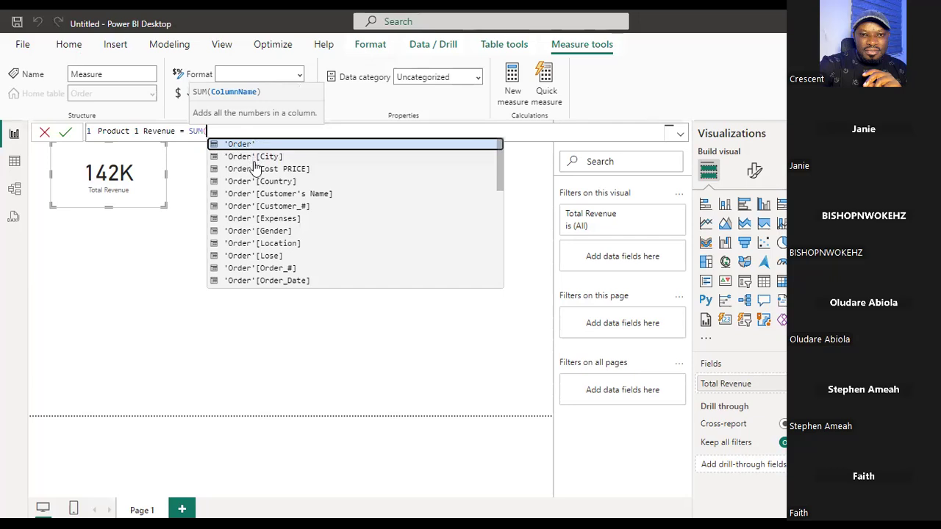
scroll(265, 191, down, 4)
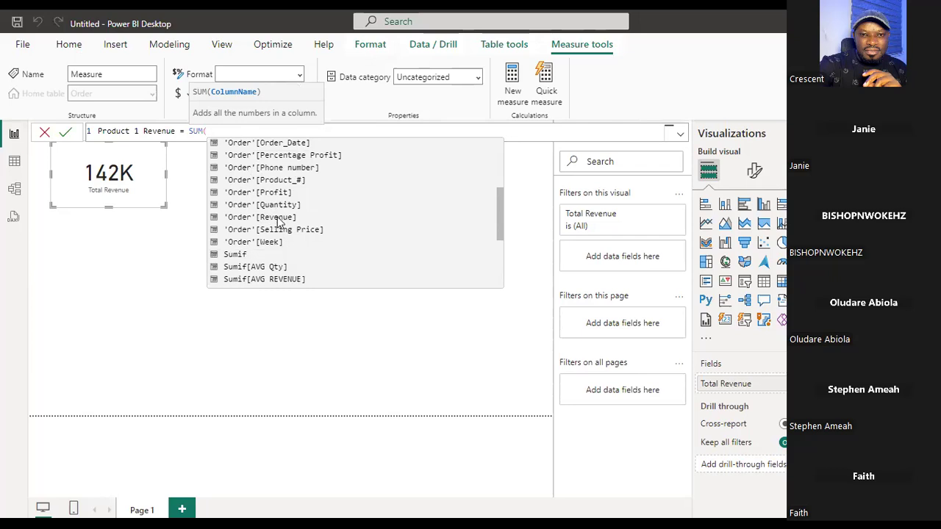
click(279, 217)
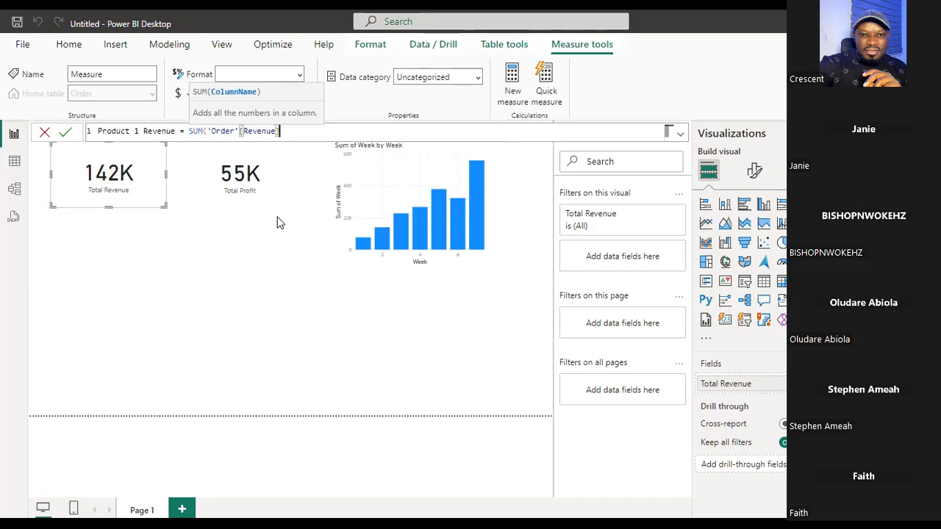
text(,)
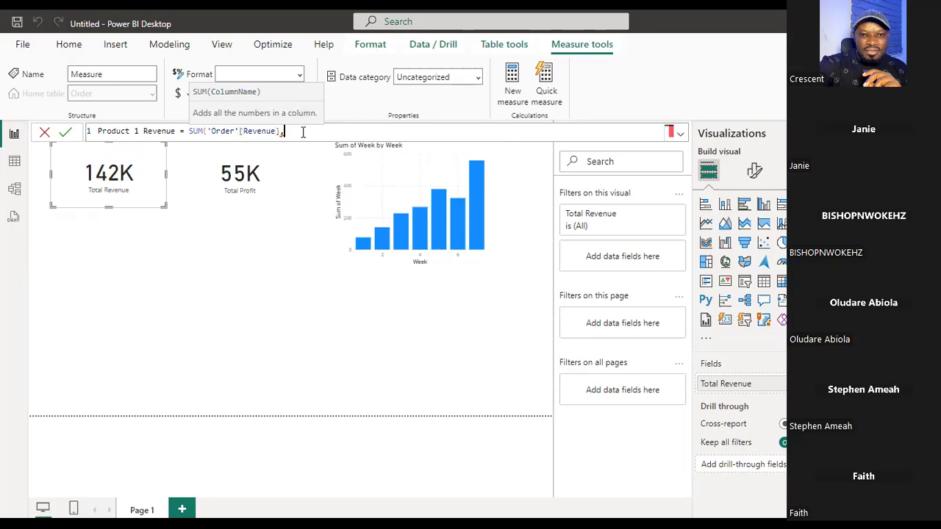
key(BackSpace)
key(BackSpace)
key(BackSpace)
key(BackSpace)
key(BackSpace)
key(BackSpace)
key(BackSpace)
key(BackSpace)
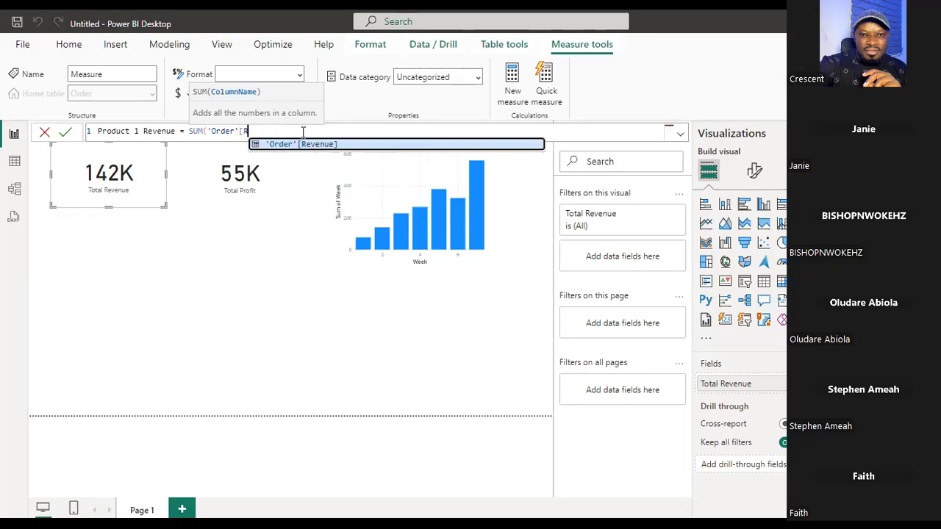
key(BackSpace)
key(BackSpace)
key(BackSpace)
key(BackSpace)
key(BackSpace)
key(BackSpace)
key(BackSpace)
key(BackSpace)
key(BackSpace)
key(BackSpace)
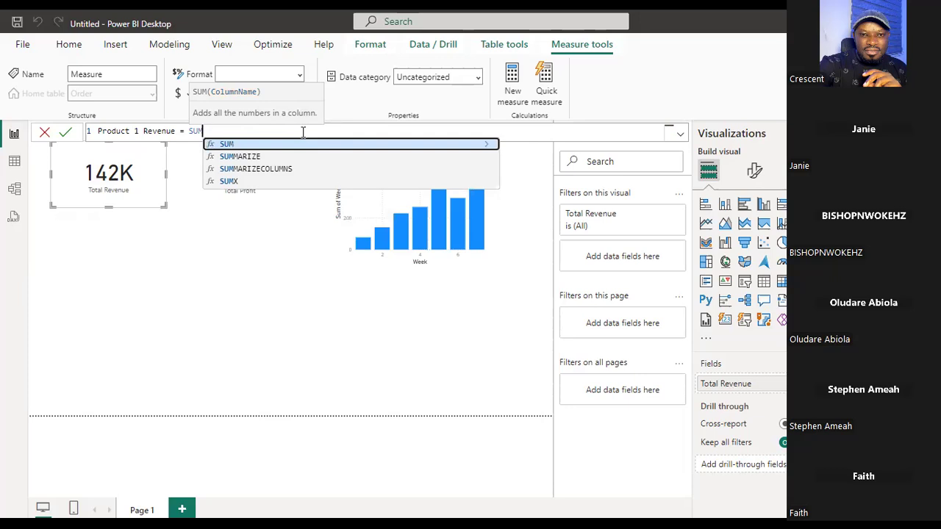
key(BackSpace)
key(BackSpace)
key(BackSpace)
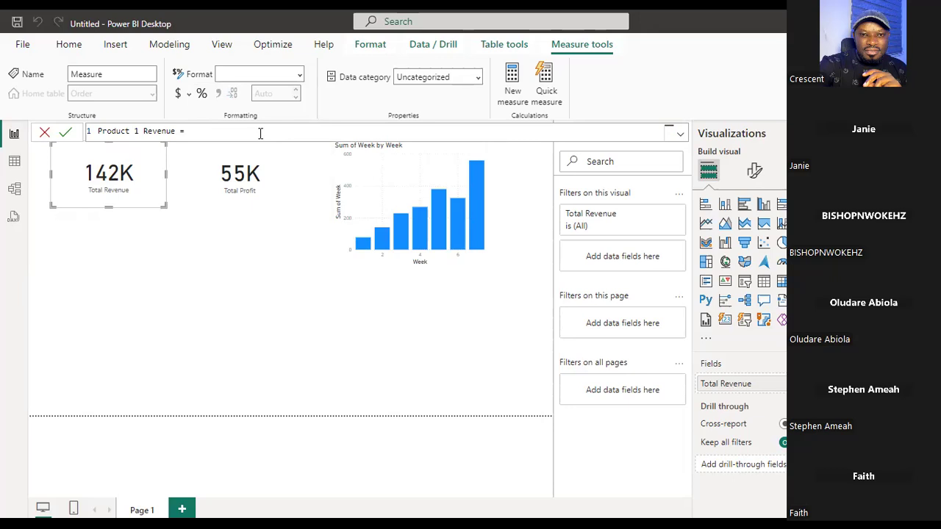
Start the Product 1 Revenue formula with CALCULATE and use 'Order'[Total Revenue] as its expression
text(cal)
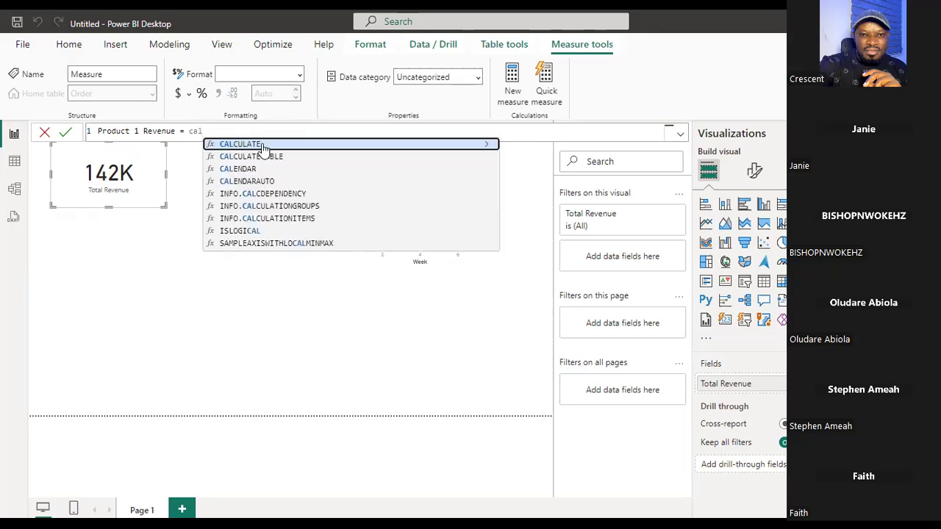
key(Tab)
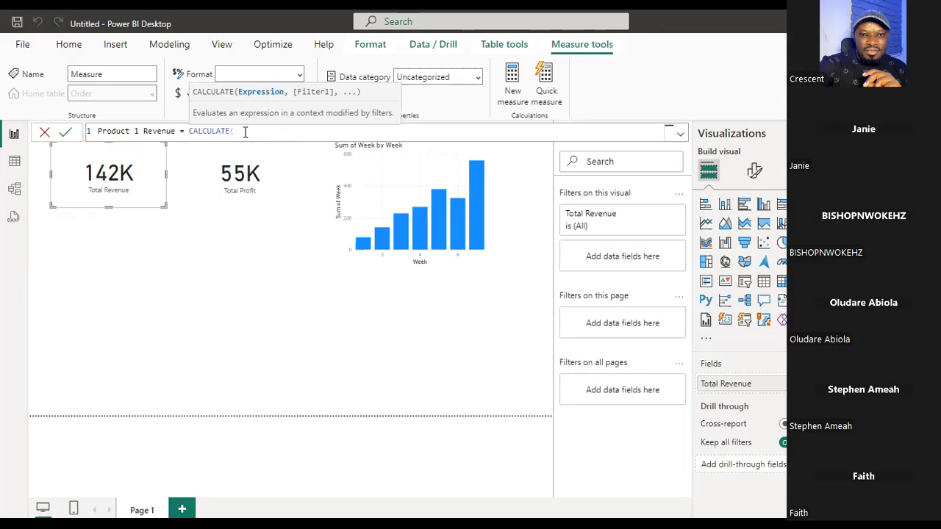
text(order)
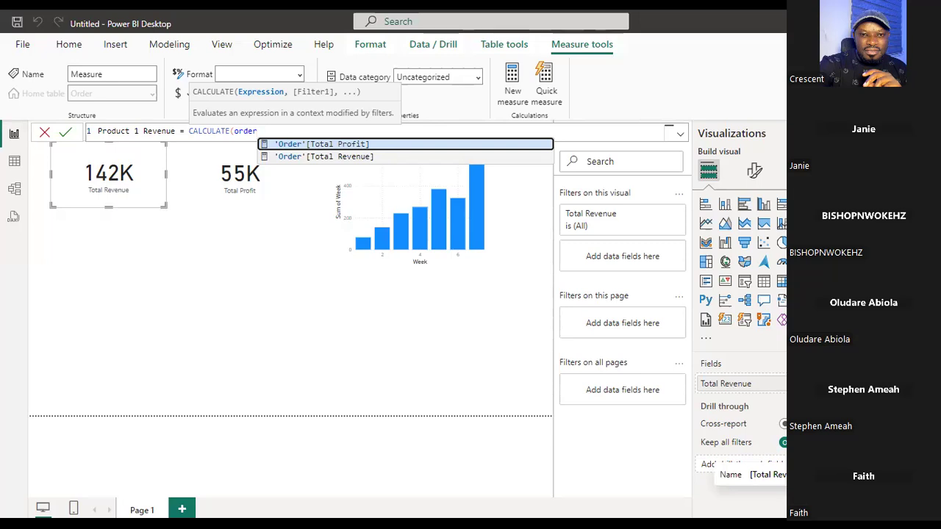
click(319, 158)
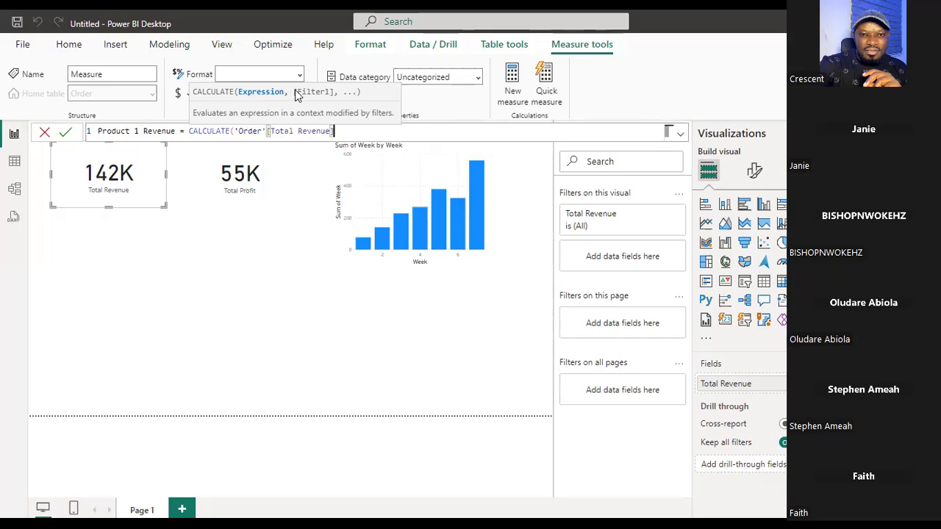
text(,)
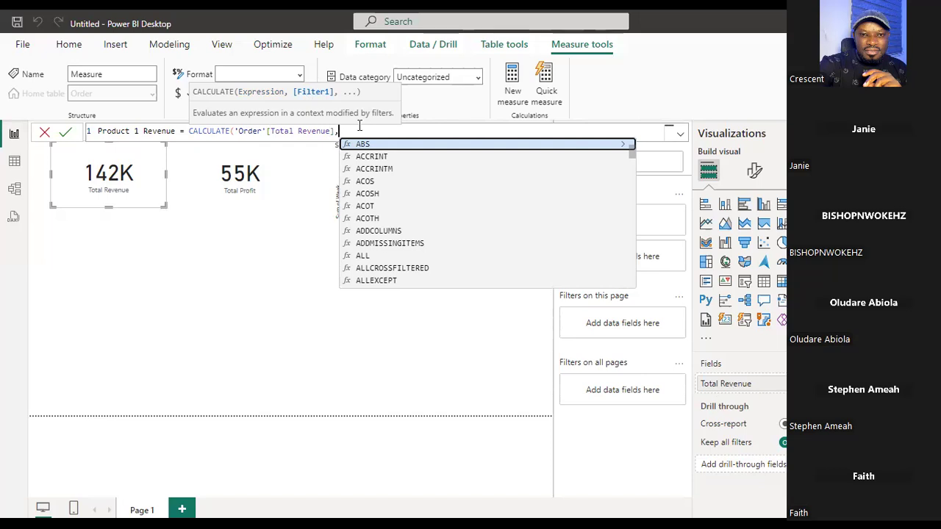
Add the 'Order'[Product_#] column as the filter argument of the CALCULATE formula
text(order)
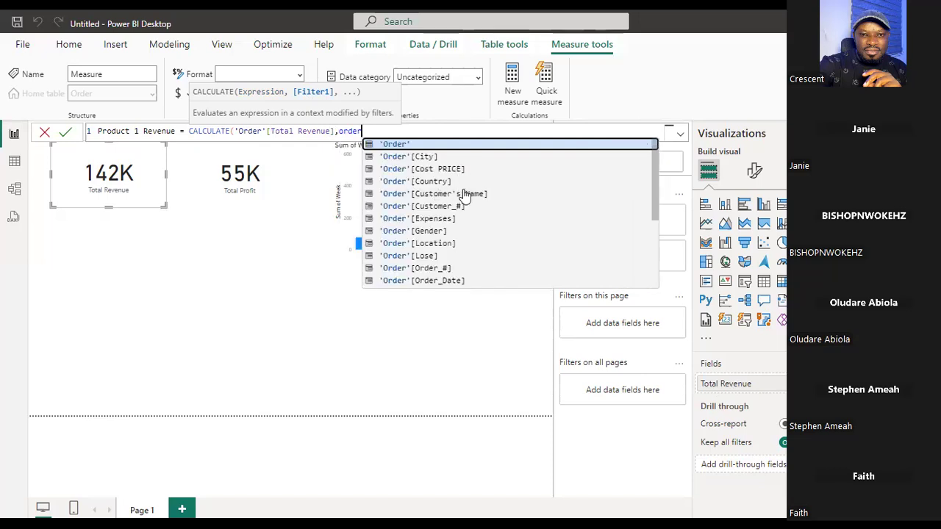
scroll(464, 195, down, 1)
scroll(458, 179, down, 1)
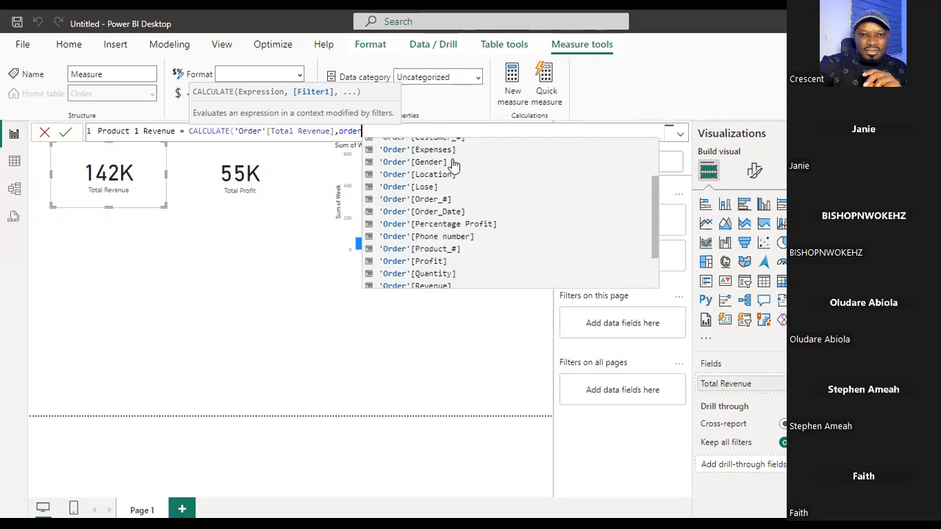
scroll(453, 165, down, 1)
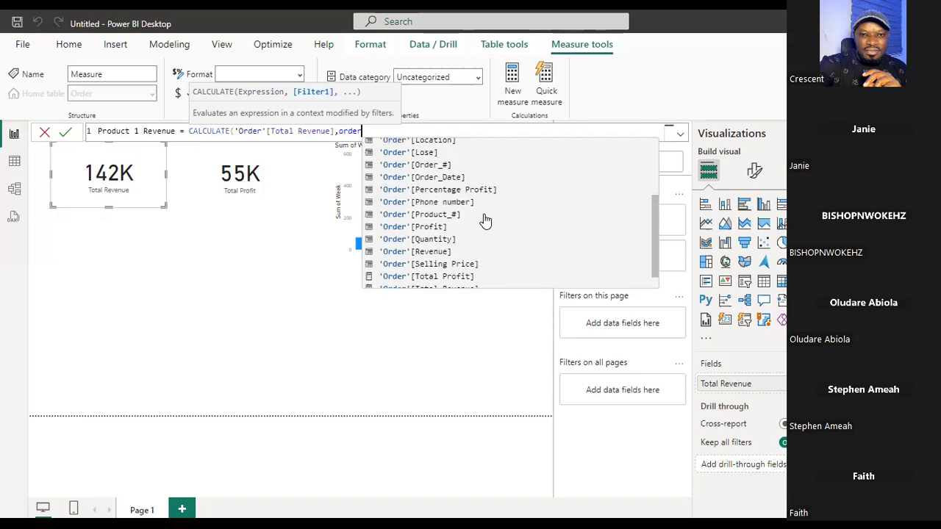
scroll(485, 221, down, 1)
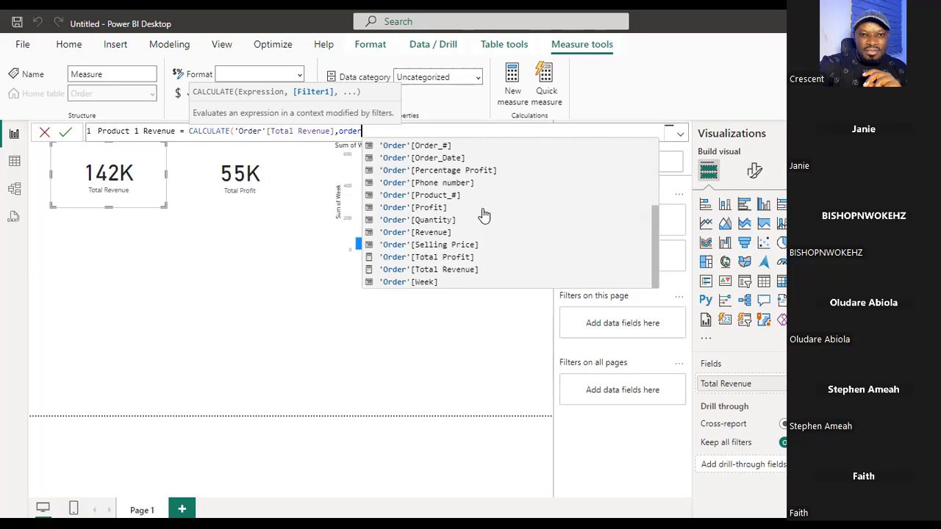
click(443, 202)
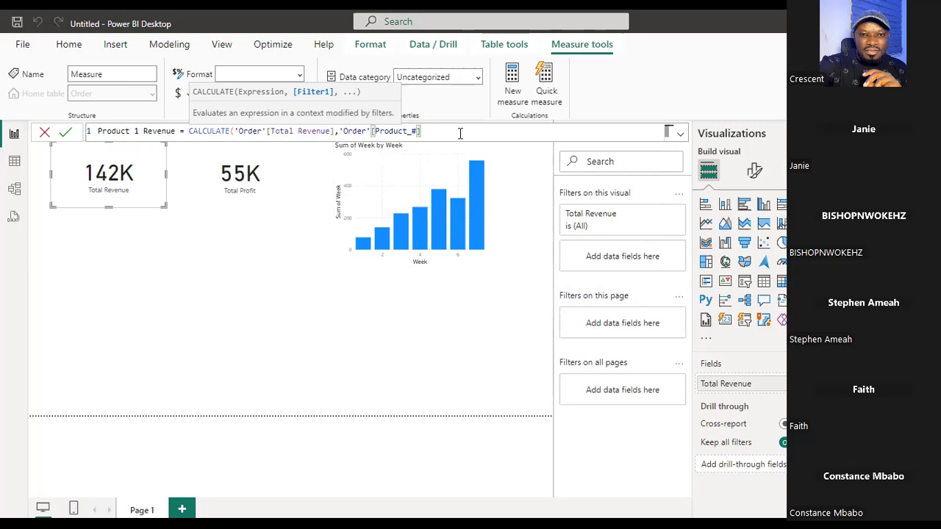
Complete the filter as =="Prroduct 1", commit the measure, and display Product 1 Revenue in a new card below the existing cards
text(=="Prroduct 1")
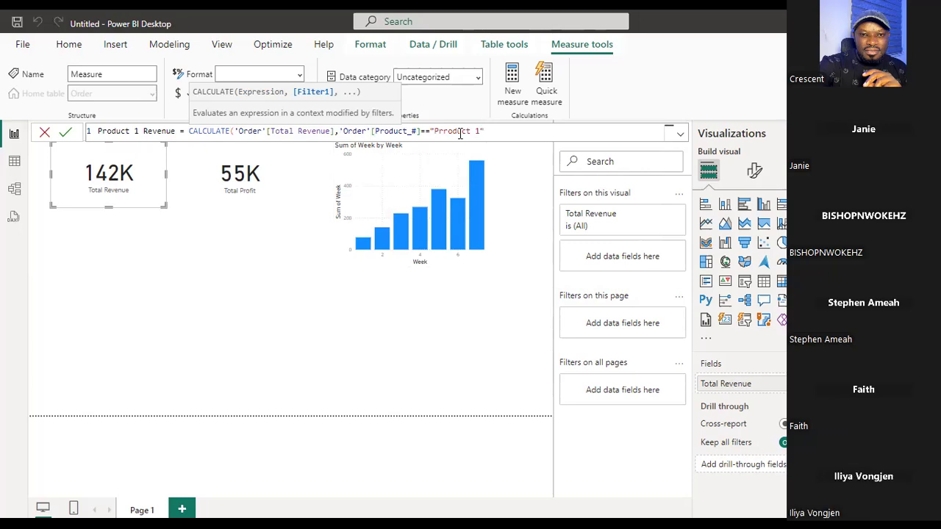
text())
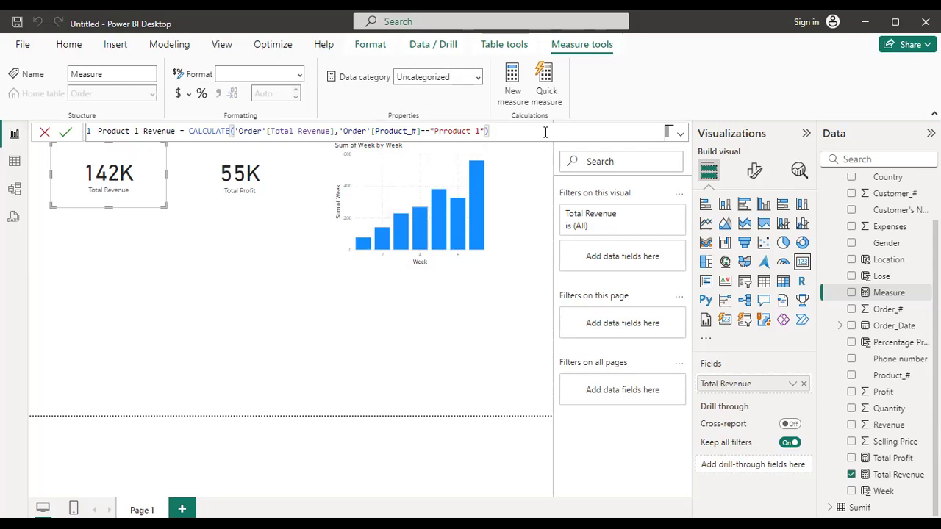
key(Return)
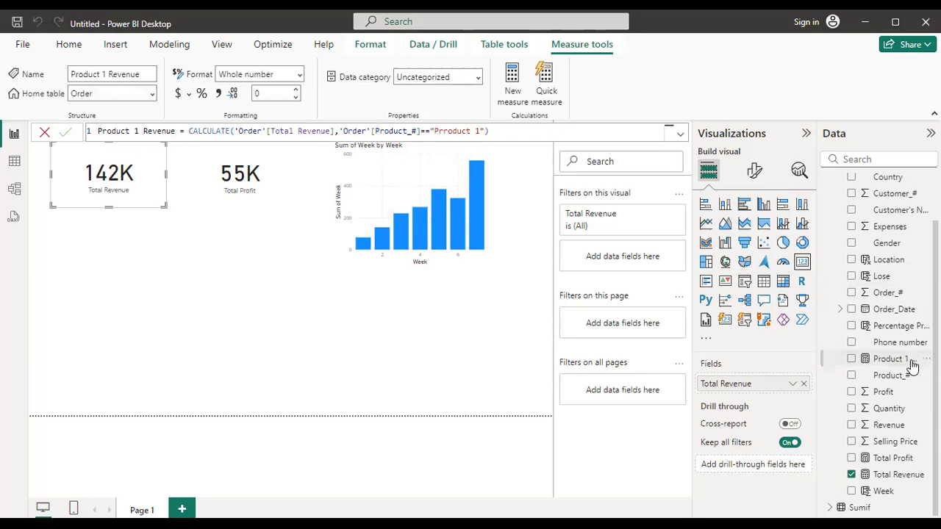
drag(678, 334, 238, 306)
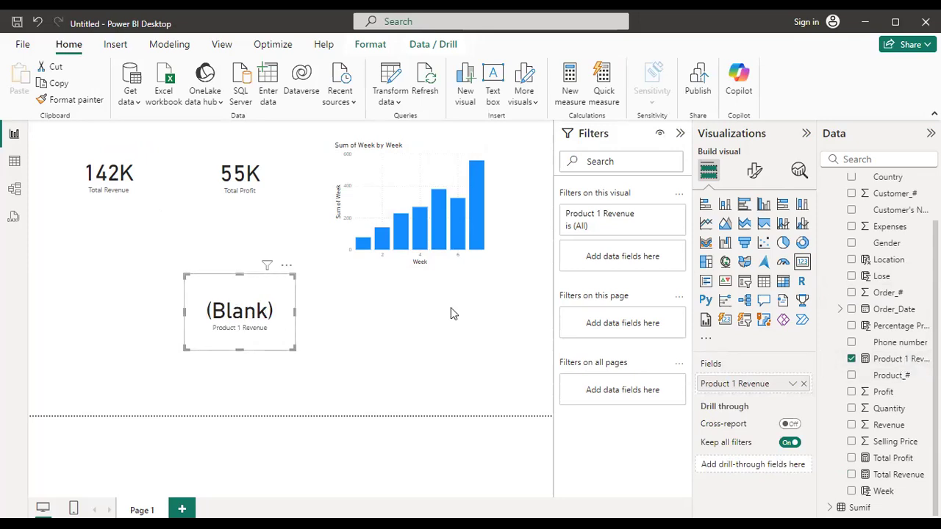
Correct the filter text in the Product 1 Revenue formula to "Product 1", checking its spelling against the Product_# column in Excel
click(909, 360)
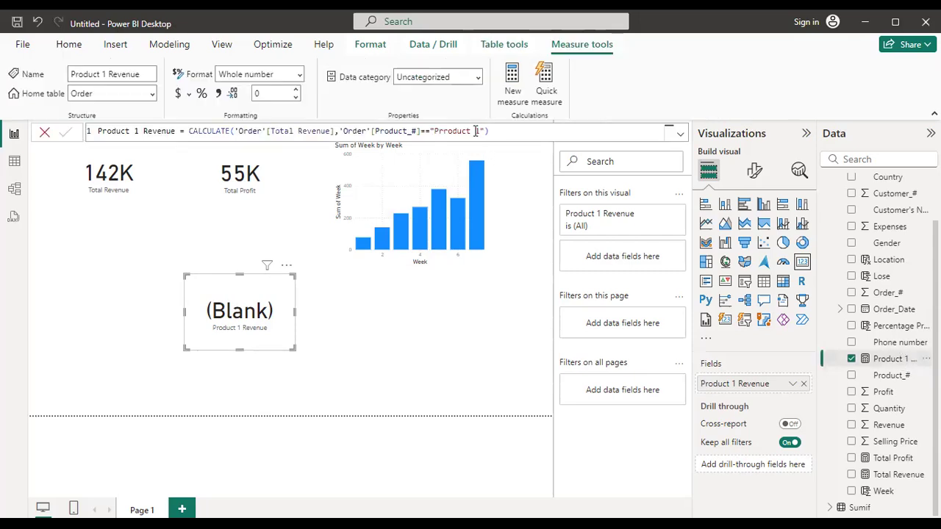
click(446, 130)
text(r)
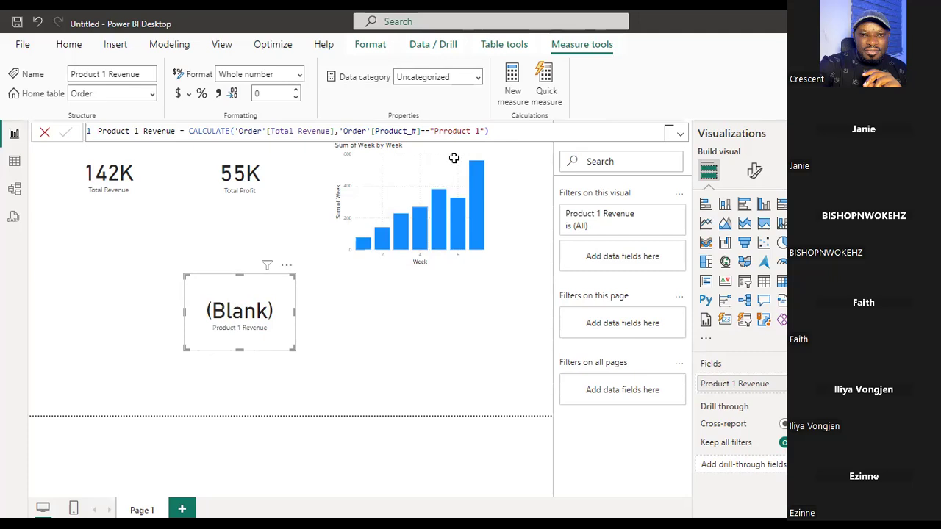
key(alt+Tab)
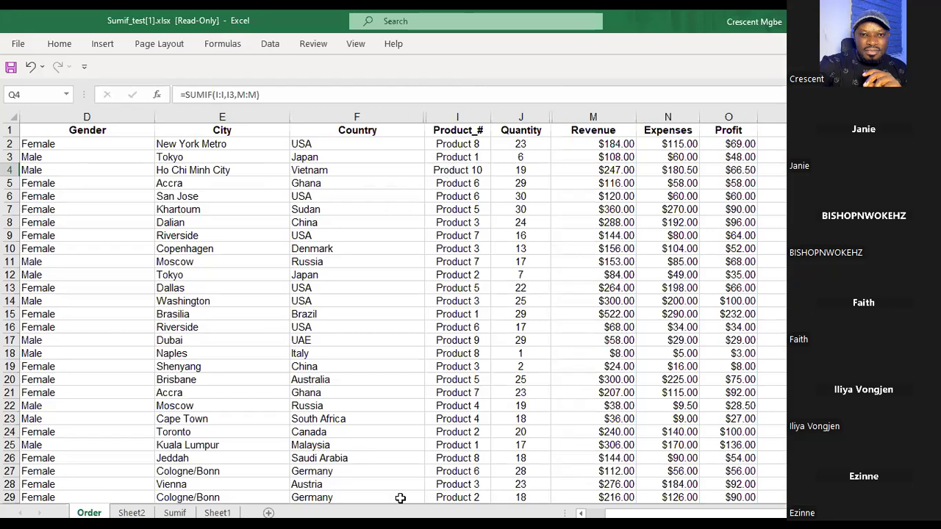
click(452, 157)
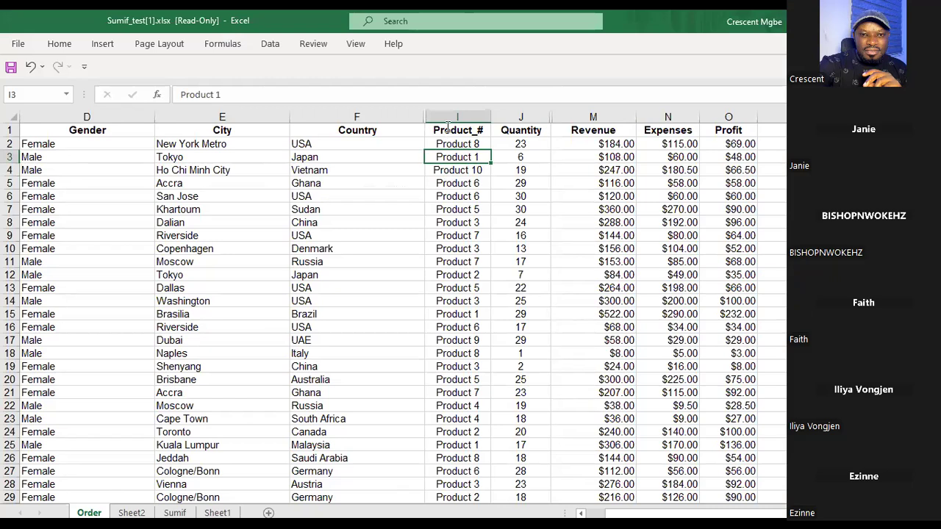
key(alt+Tab)
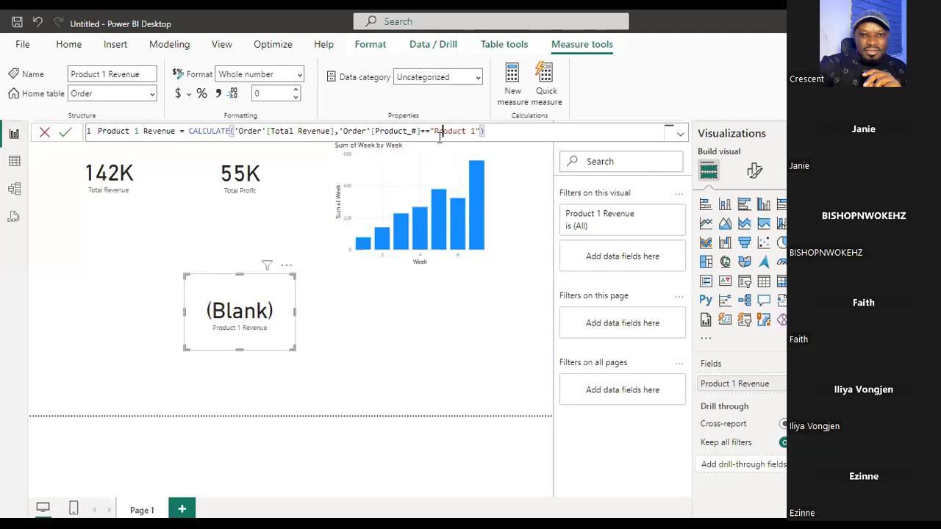
key(Return)
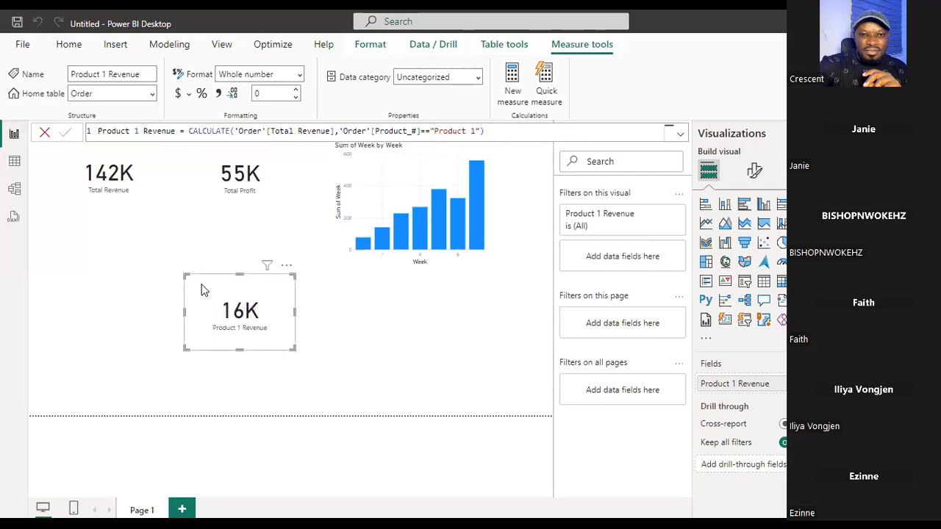
Enlarge the Product 1 Revenue card slightly and reposition it beneath the Total Revenue card
drag(207, 288, 152, 269)
drag(237, 330, 257, 340)
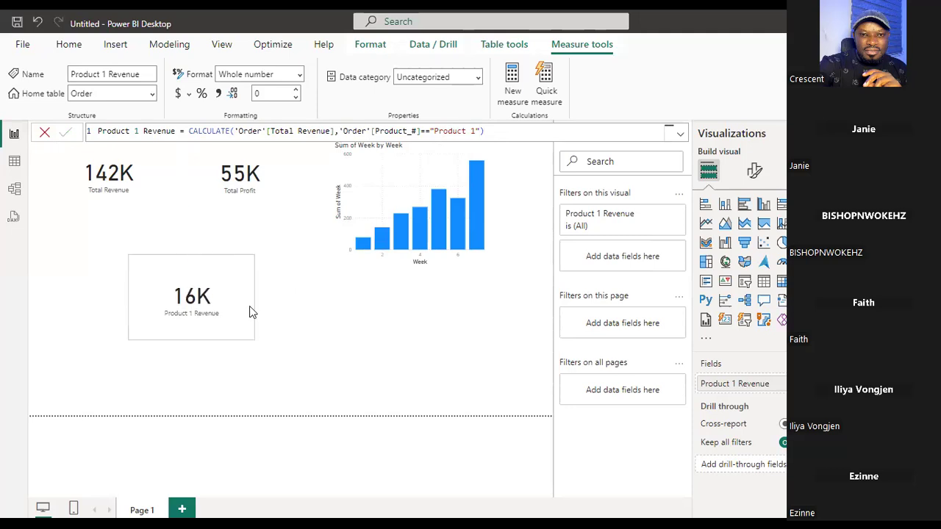
drag(211, 295, 275, 308)
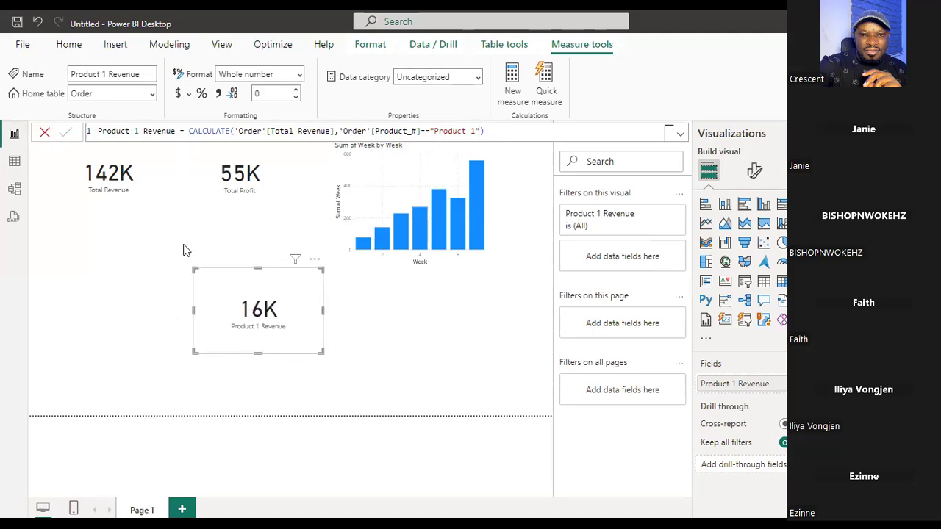
click(121, 173)
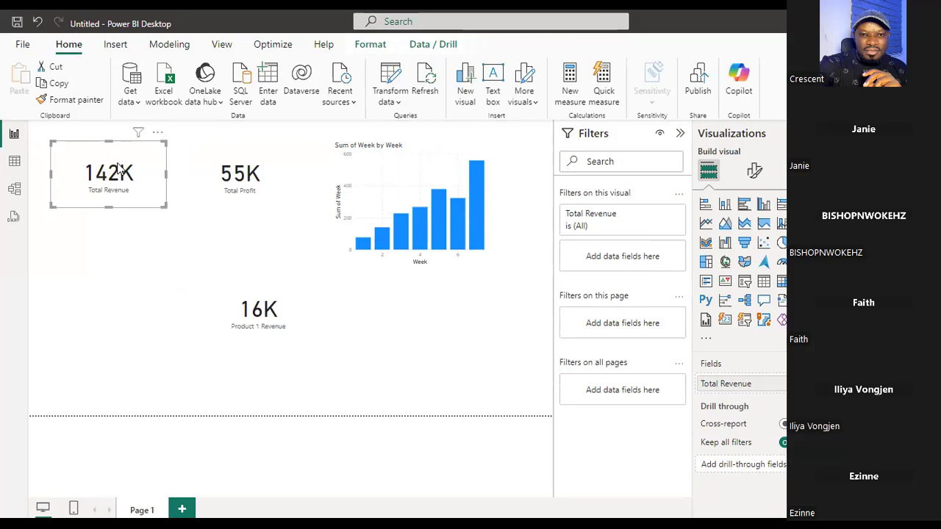
click(264, 318)
drag(205, 294, 277, 268)
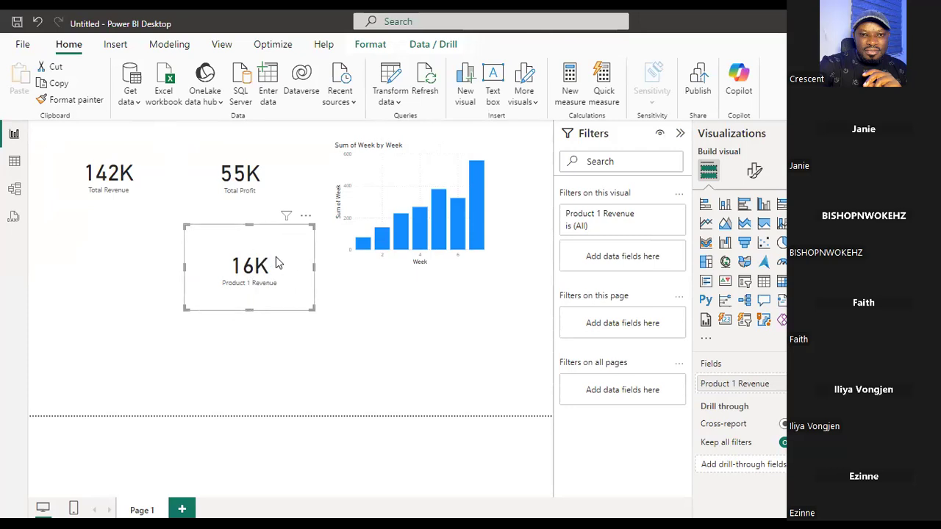
drag(257, 258, 157, 272)
click(165, 287)
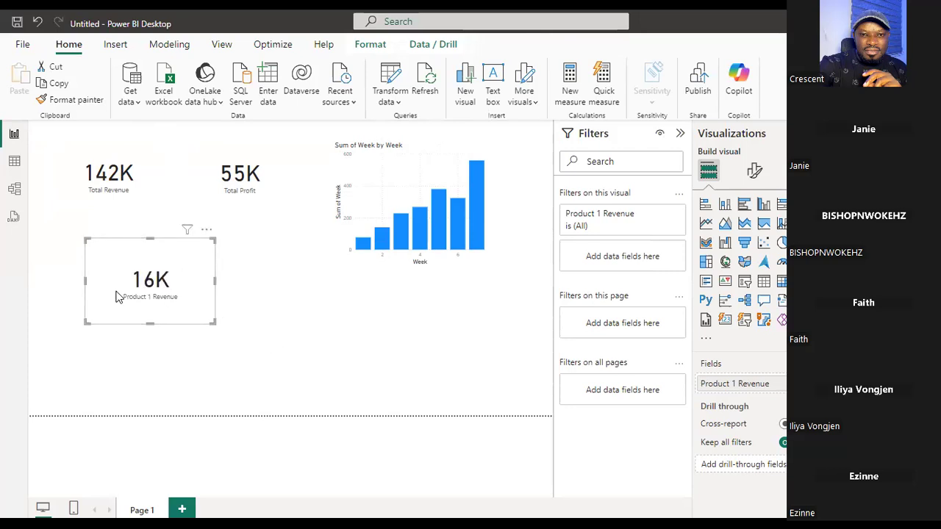
Try the Product 1 Revenue card as a stacked column chart, undo that change, and move the card slightly away from the Total Revenue card
click(725, 205)
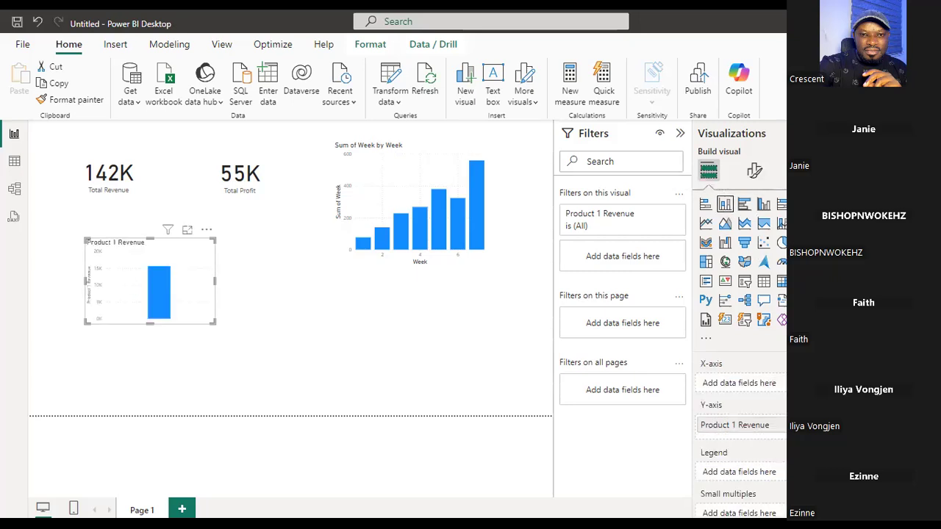
key(ctrl+z)
drag(134, 280, 193, 298)
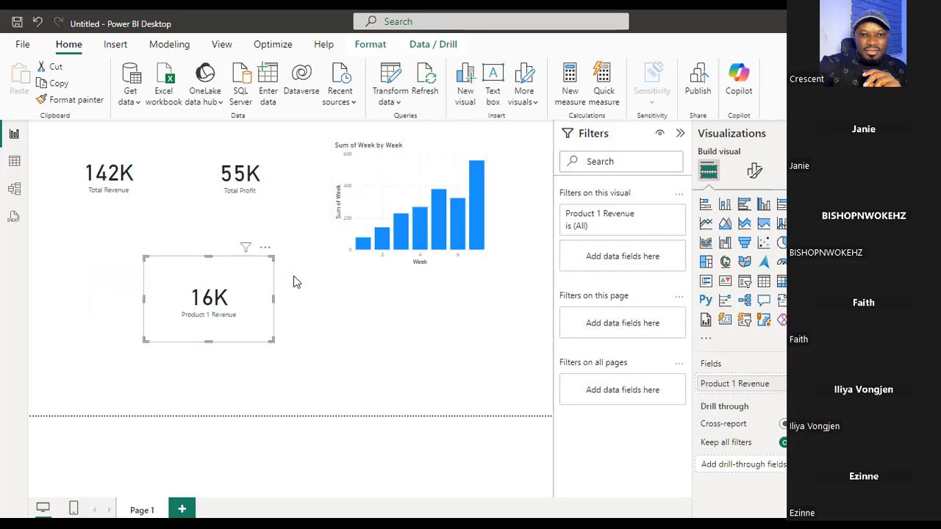
drag(224, 294, 209, 289)
Examine the Order table's data rows and its columns from Product_# through Week in the table view
click(16, 164)
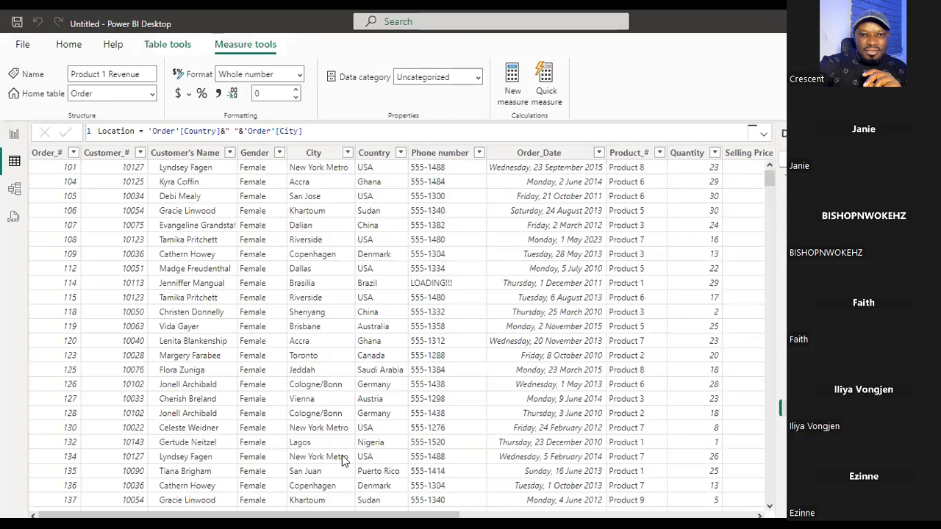
drag(397, 516, 603, 515)
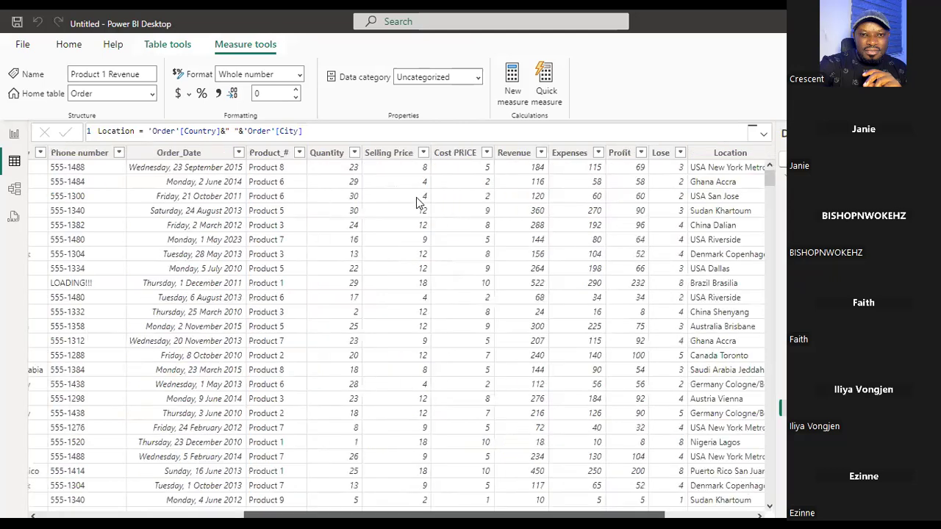
scroll(269, 154, right, 3)
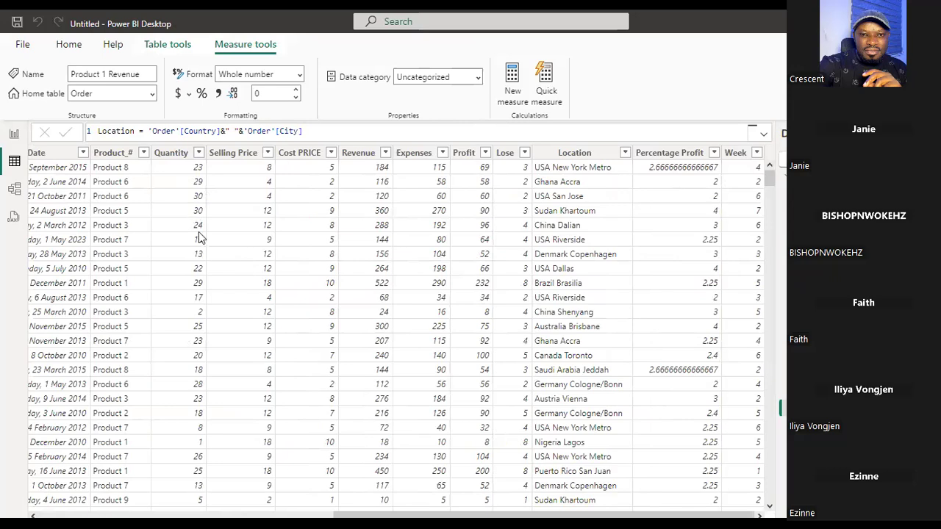
scroll(192, 345, down, 3)
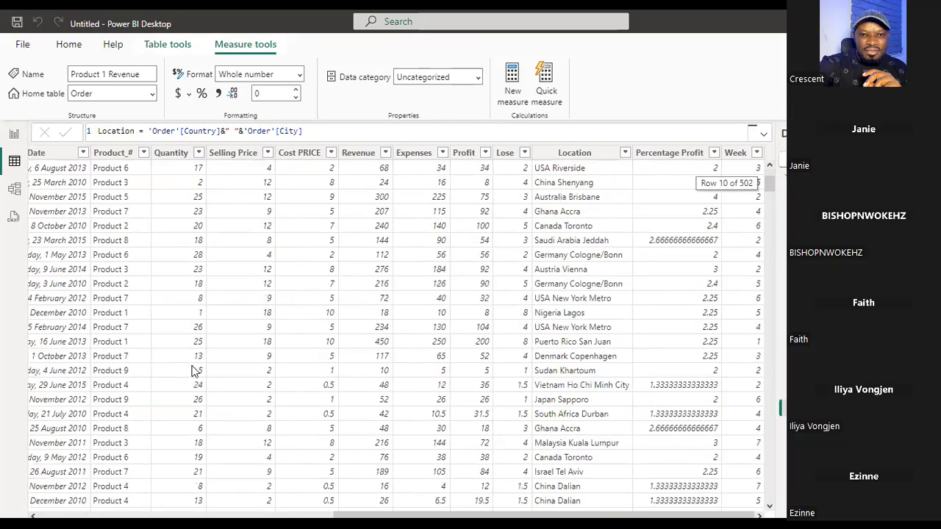
scroll(193, 360, down, 5)
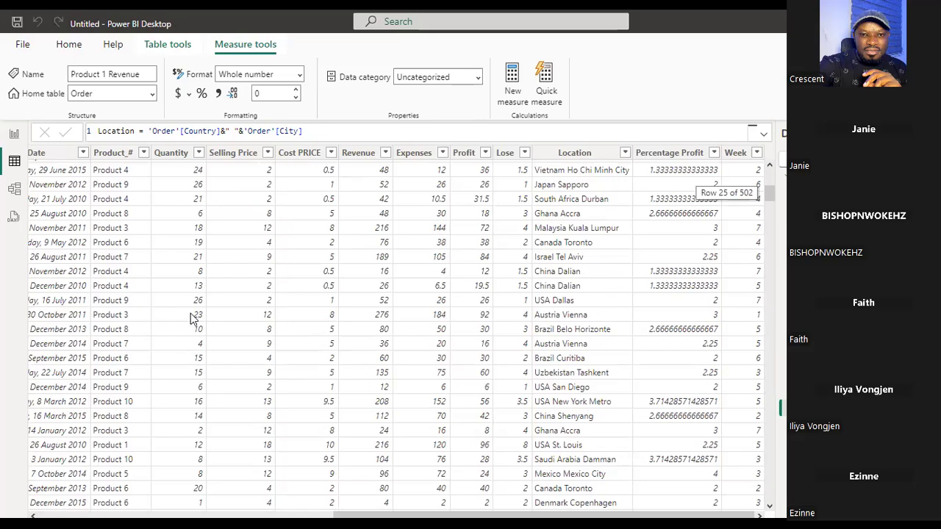
scroll(176, 201, up, 8)
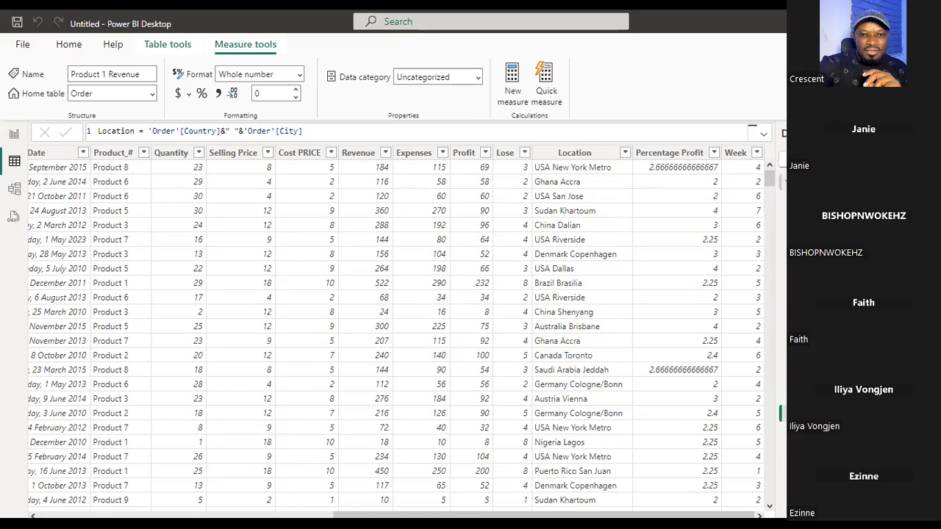
Create a new calculated column in the Order table and name it Gift in its formula
right_click(823, 182)
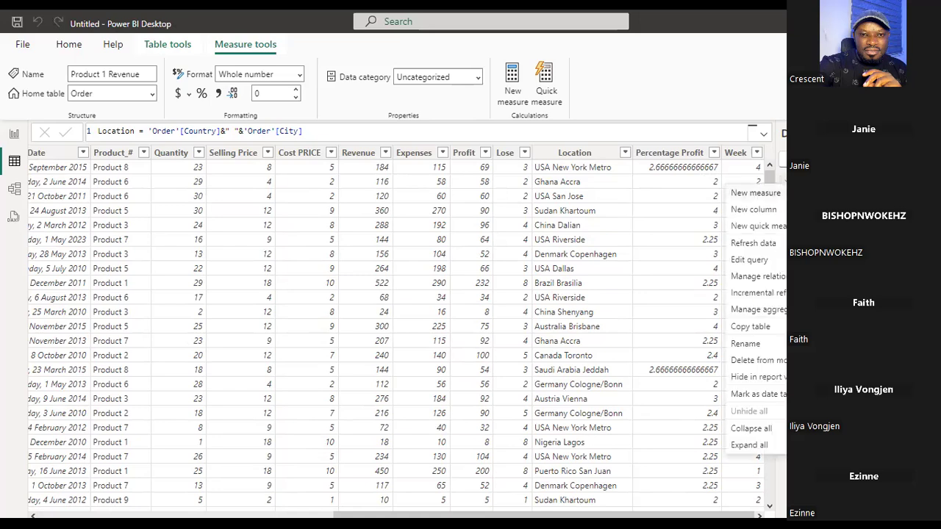
click(764, 207)
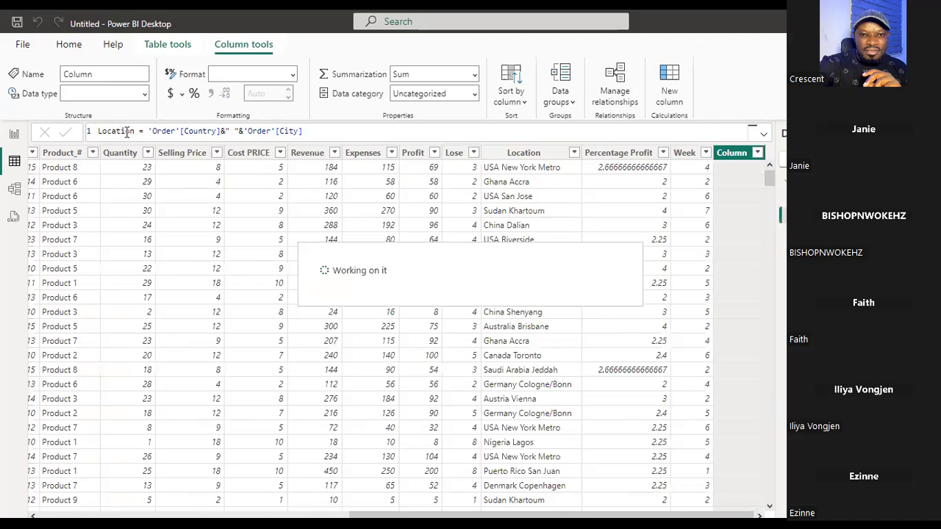
key(BackSpace)
key(BackSpace)
key(BackSpace)
key(BackSpace)
key(BackSpace)
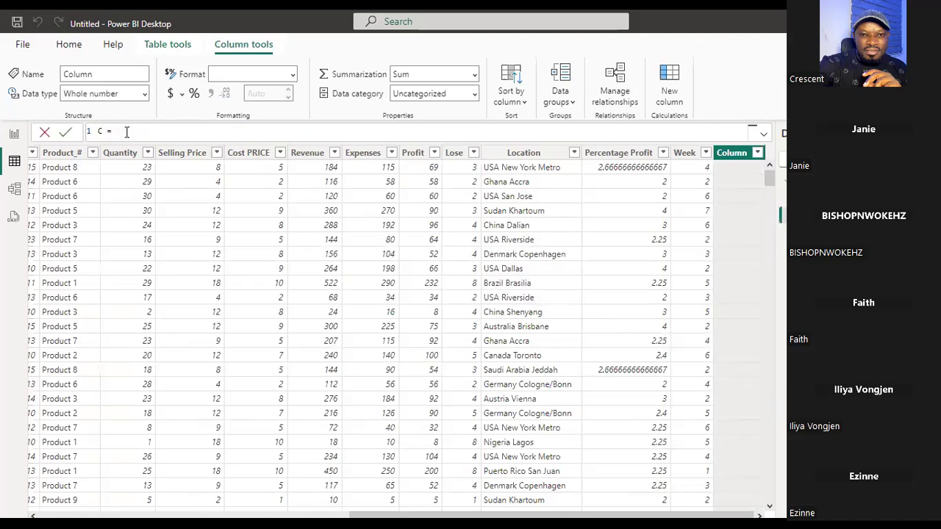
key(BackSpace)
text(Gift)
Start an IF function in the Gift formula with the Order table's Quantity column as the logical test
click(156, 127)
text(IF()
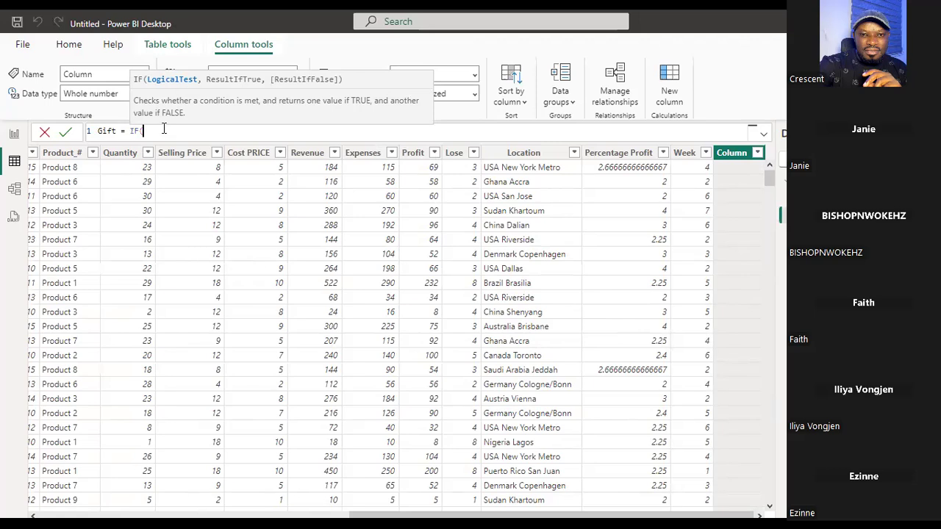
text(order)
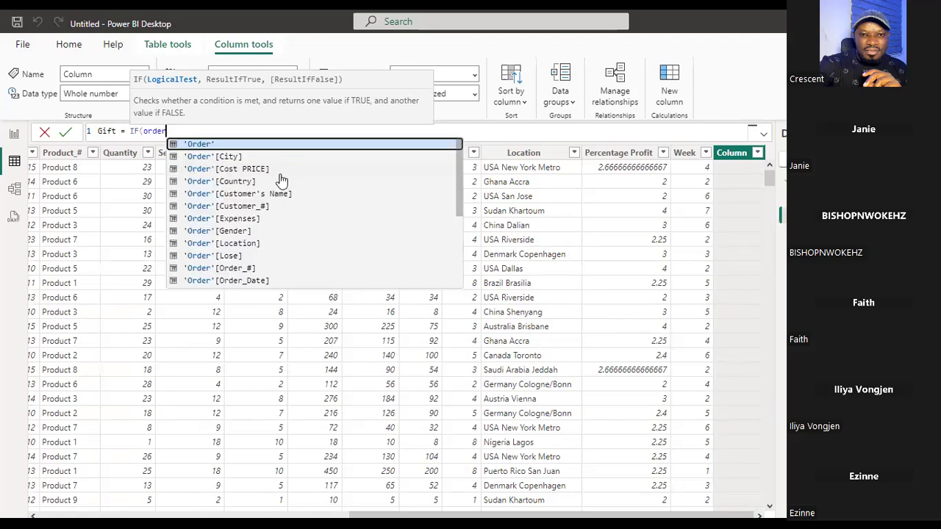
scroll(272, 195, down, 1)
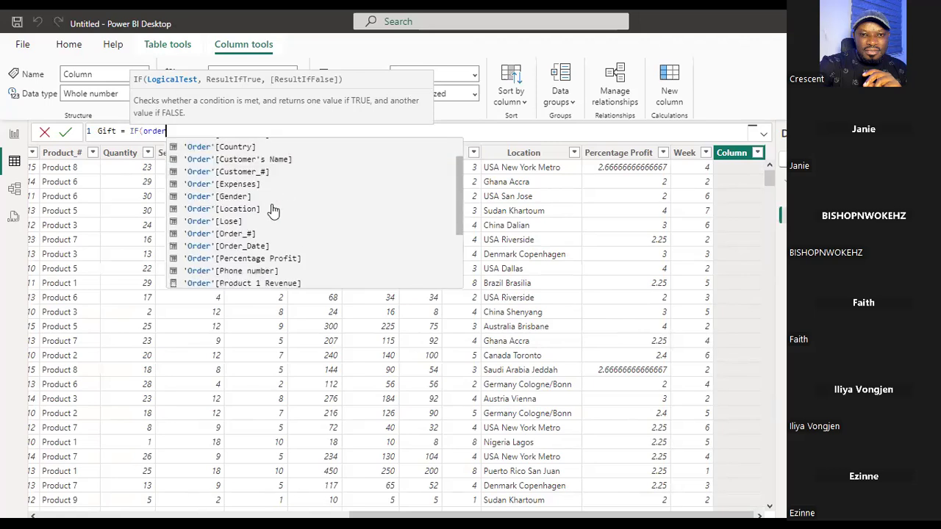
scroll(273, 211, down, 1)
scroll(273, 213, down, 1)
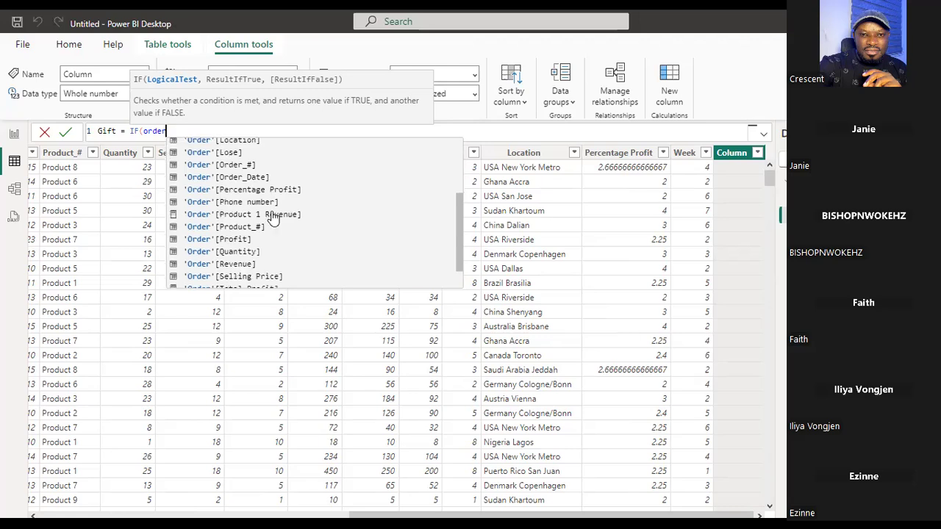
scroll(272, 219, down, 1)
click(245, 221)
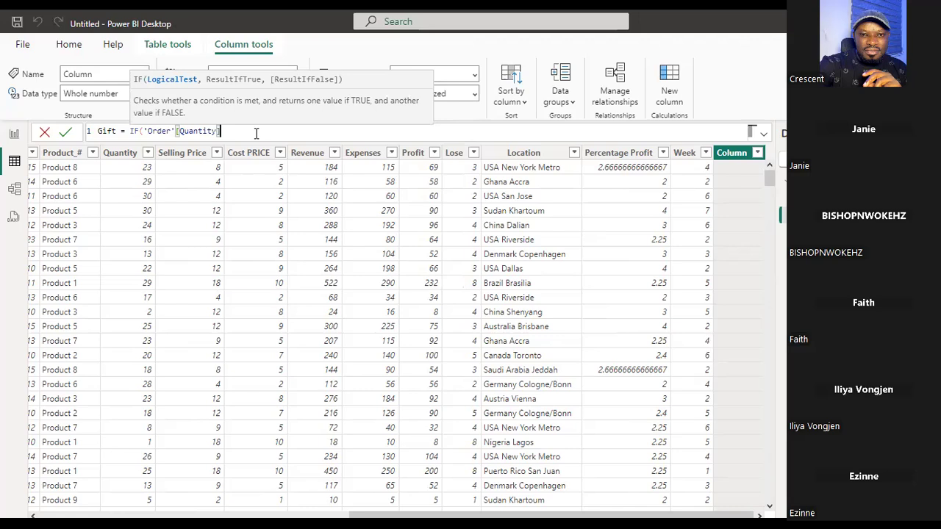
Complete the IF condition in the Gift formula so it tests for a Quantity greater than 20
text(+)
text(>)
key(BackSpace)
key(BackSpace)
text(>=)
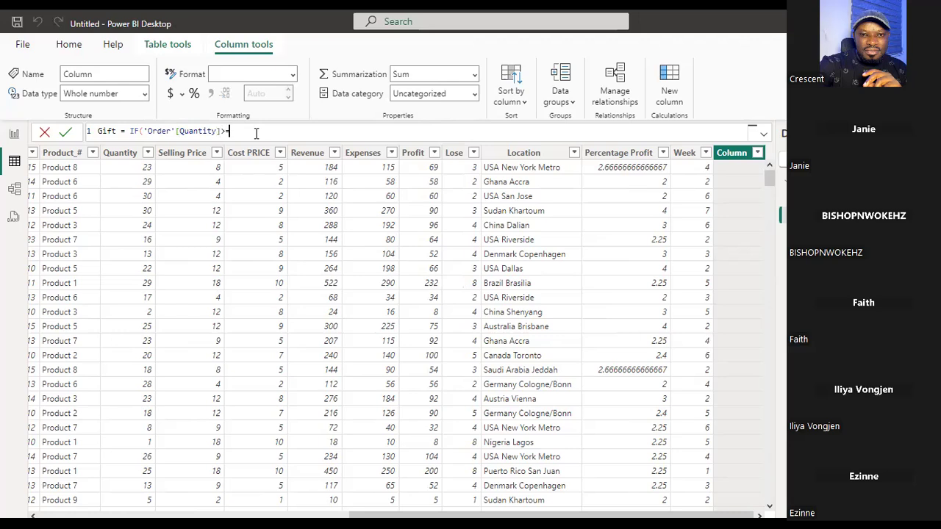
key(BackSpace)
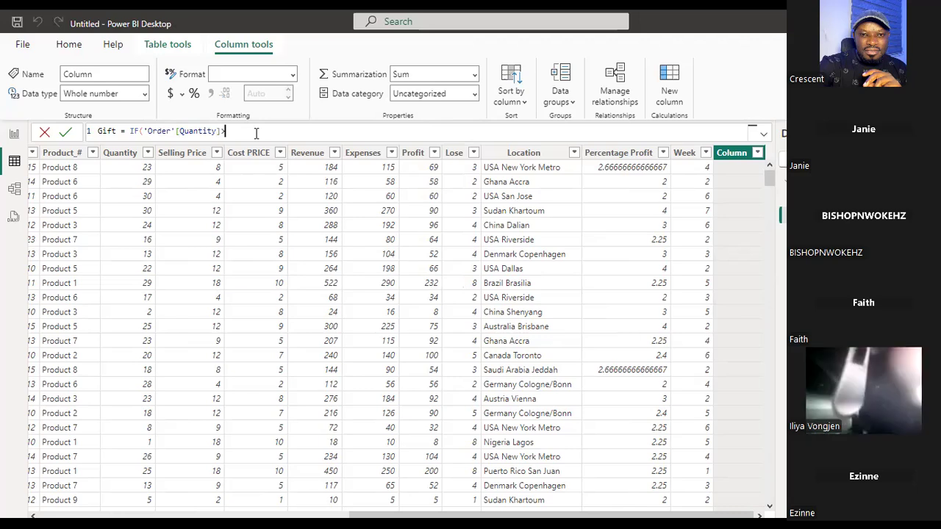
text("20)
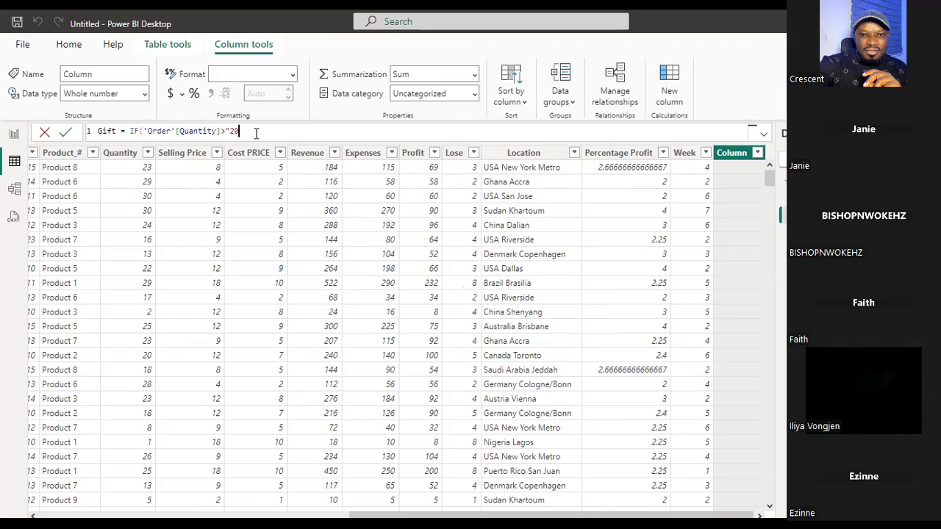
text(")
key(BackSpace)
key(BackSpace)
key(BackSpace)
key(BackSpace)
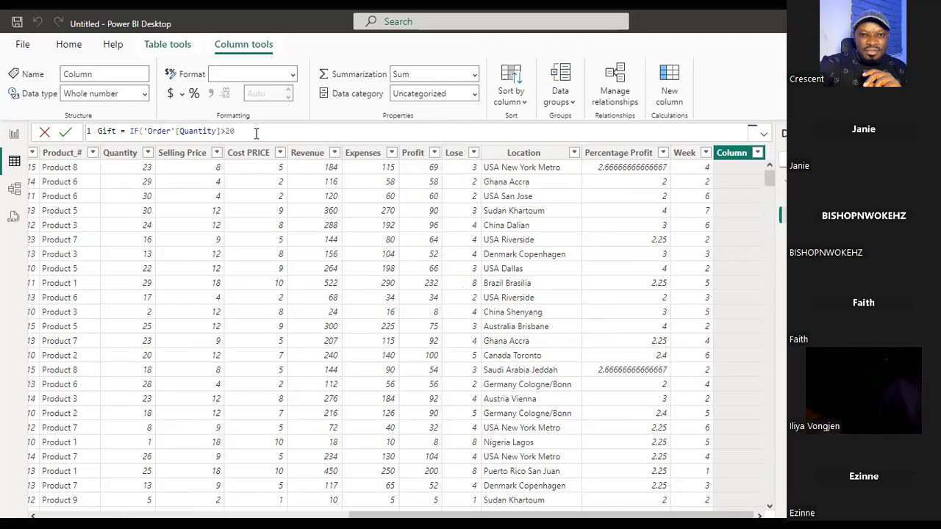
text(20,)
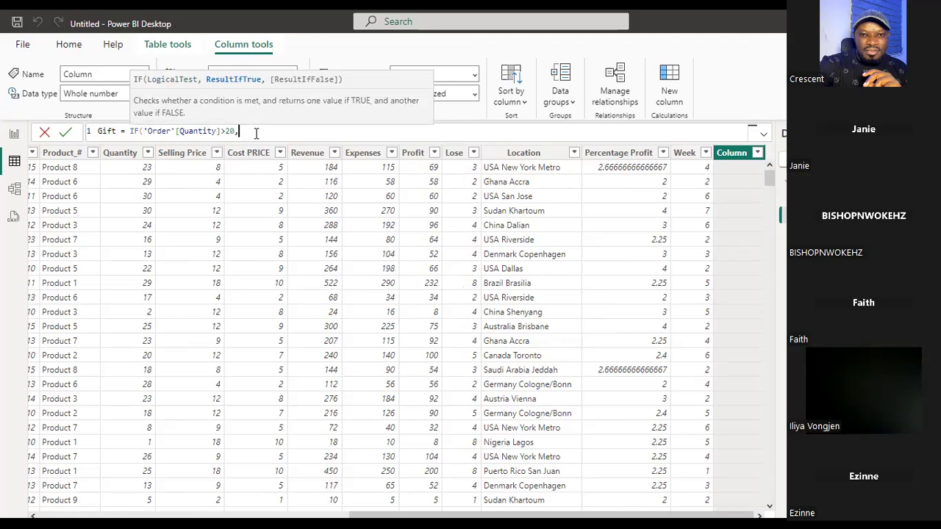
Make the Gift formula return "Laptop" when the condition is true and "Phone" when it is false
text("Laptop",)
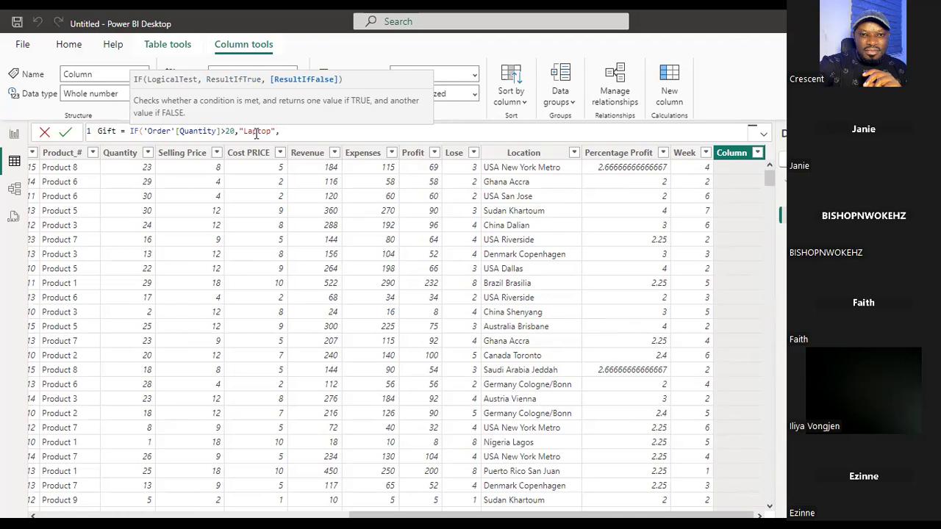
text(Phone)
key(BackSpace)
key(BackSpace)
key(BackSpace)
key(BackSpace)
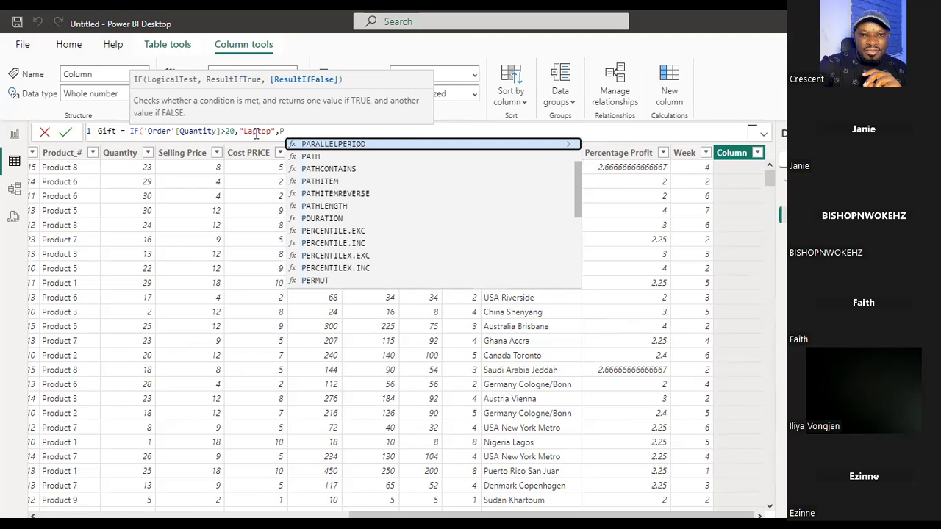
key(BackSpace)
text(")
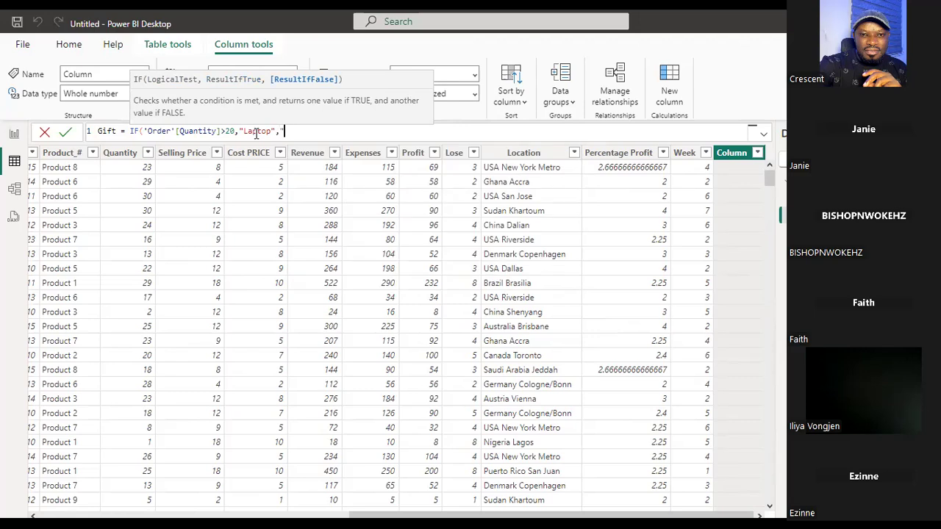
text(Phone"))
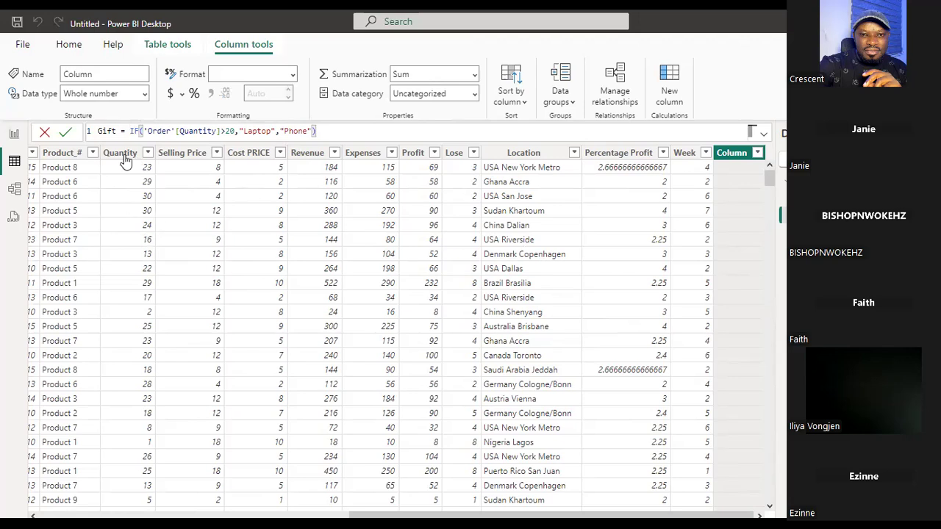
Try replacing the "Phone" result in the Gift formula with a nested IF function
click(225, 131)
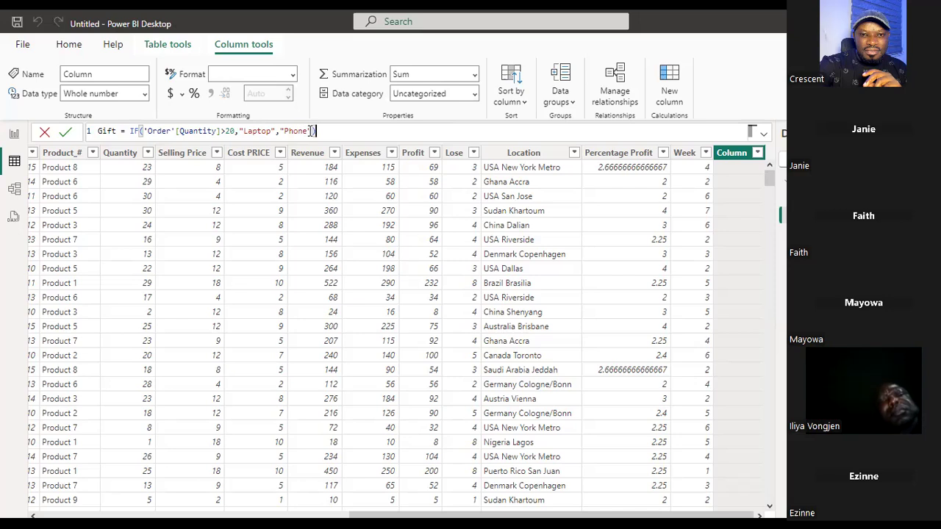
key(BackSpace)
key(BackSpace)
key(BackSpace)
key(BackSpace)
key(BackSpace)
key(BackSpace)
key(BackSpace)
key(BackSpace)
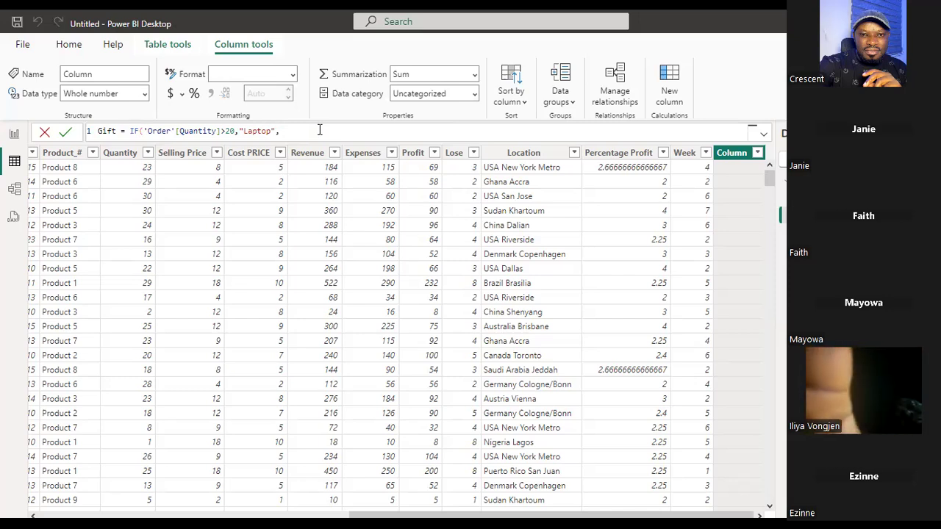
text(IF()
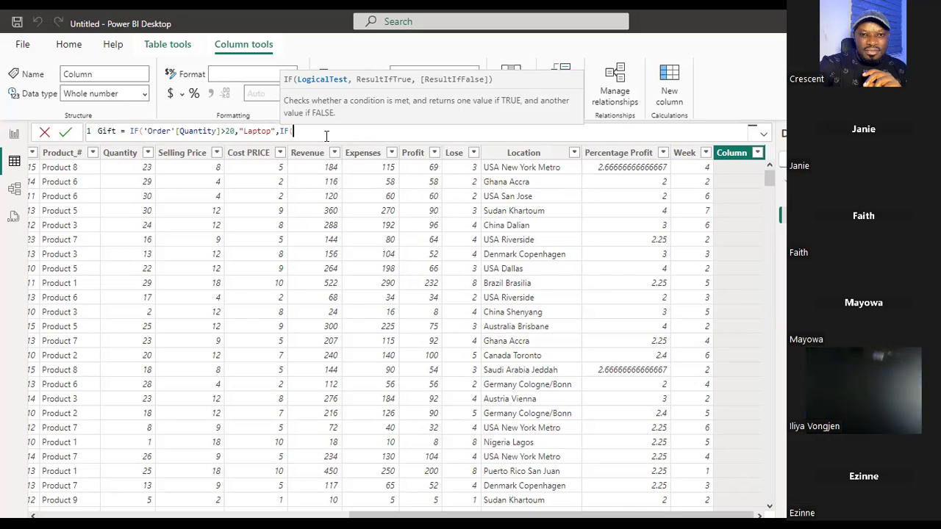
key(BackSpace)
key(BackSpace)
key(BackSpace)
key(BackSpace)
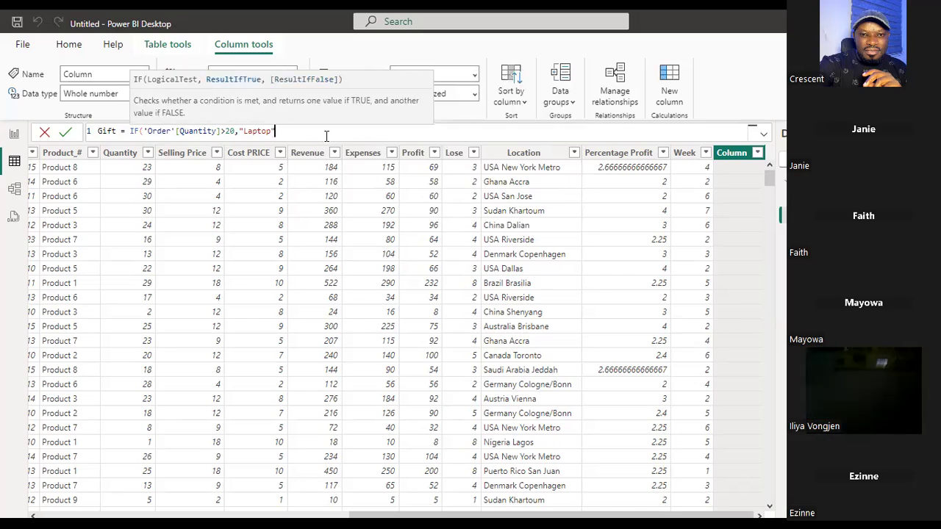
Enter "Phone" as the false result of the Gift formula and commit the calculated column
text(,")
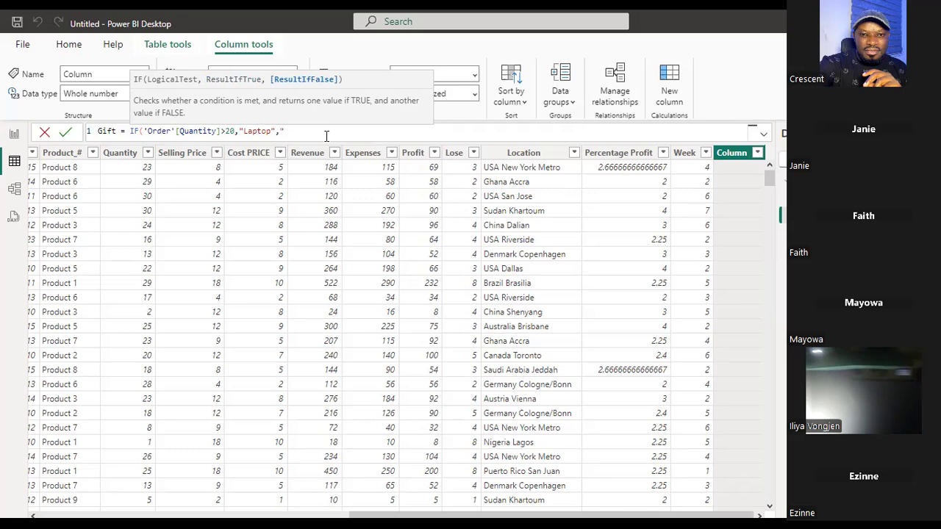
text(Phone"))
key(Return)
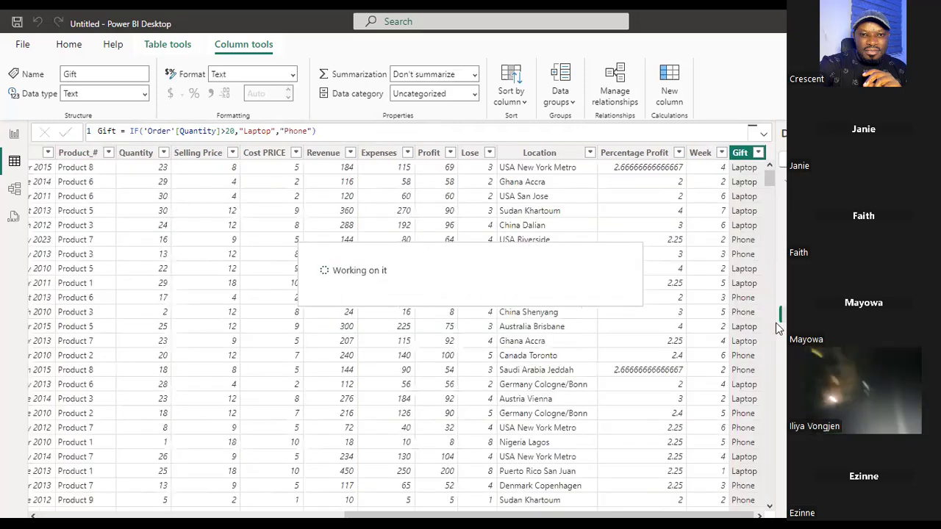
Examine the Order table's rows, comparing each Quantity with the value in the Gift column
drag(767, 176, 770, 182)
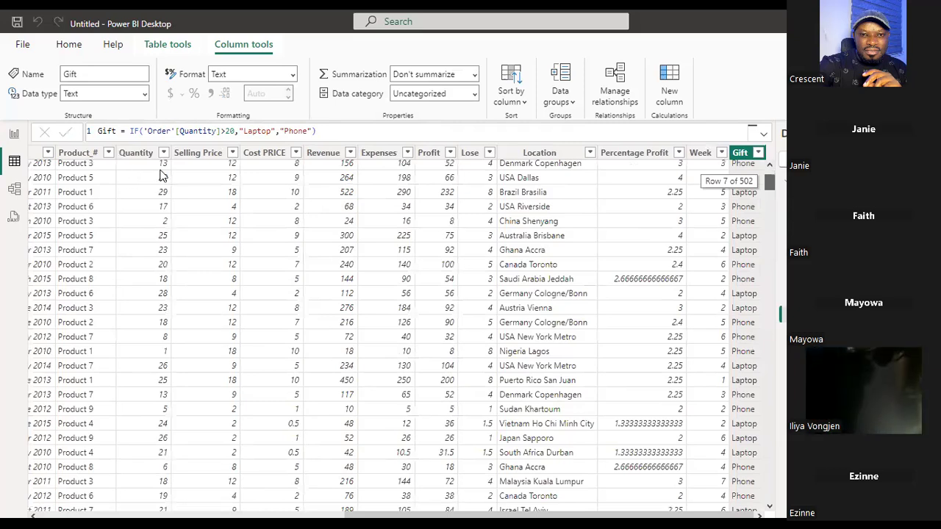
scroll(155, 173, up, 2)
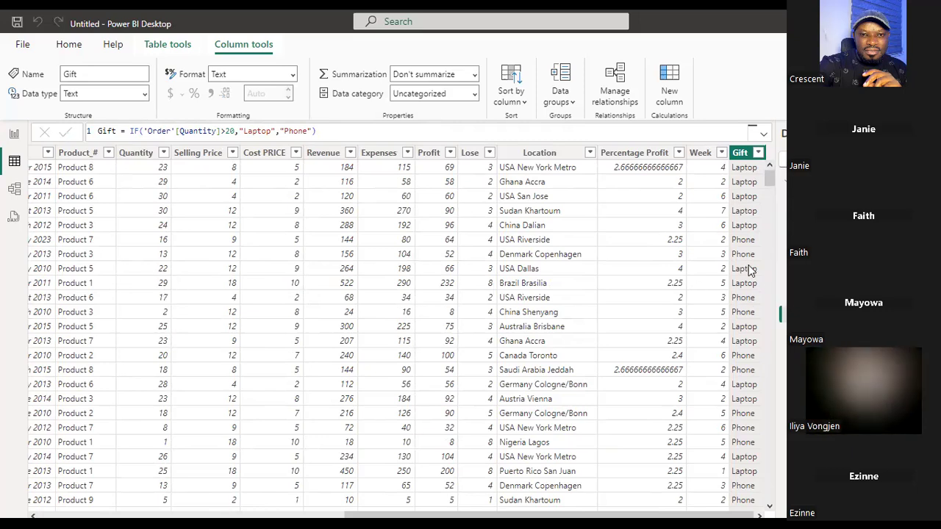
scroll(750, 279, down, 5)
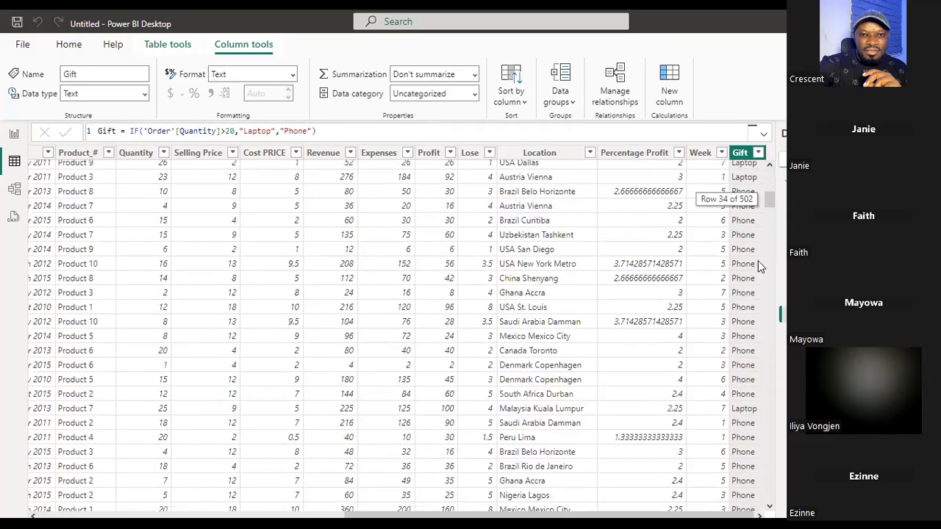
scroll(758, 261, down, 15)
scroll(758, 263, up, 6)
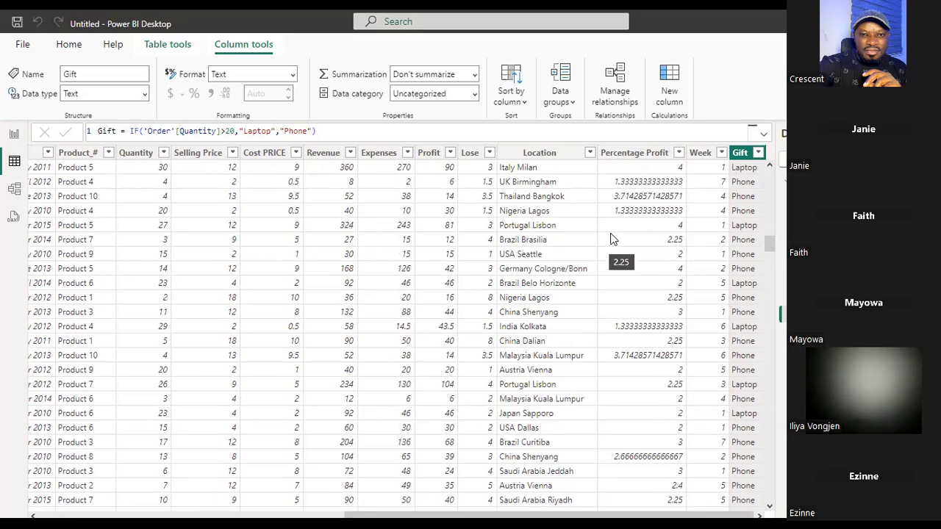
scroll(610, 239, up, 6)
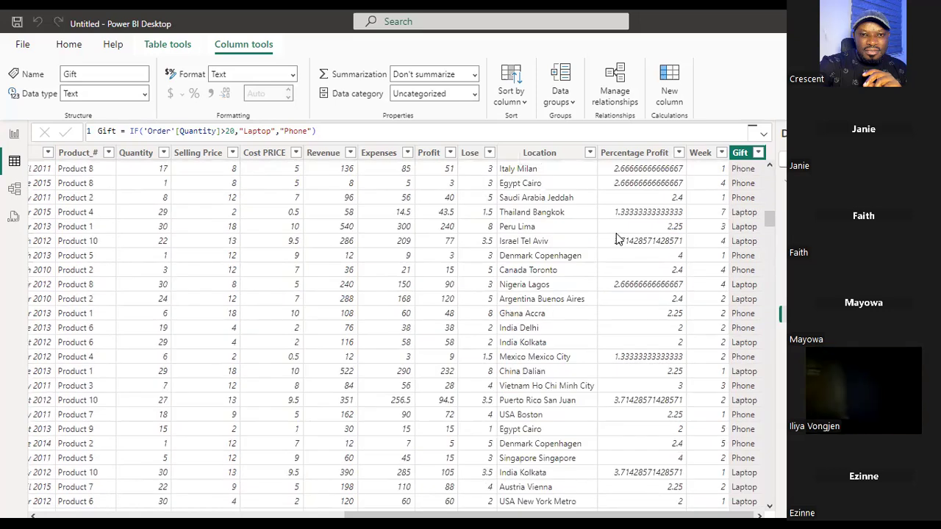
scroll(617, 239, up, 5)
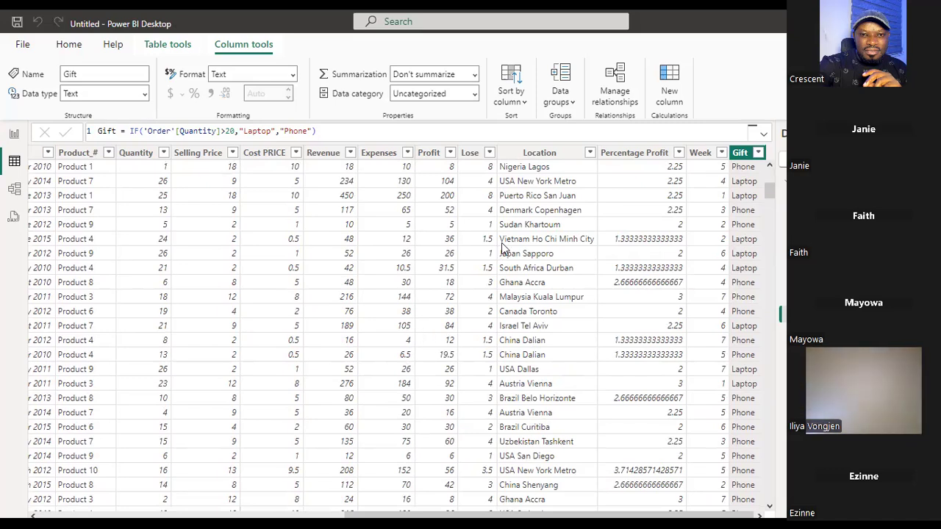
Return to the report page and move the Product 1 Revenue card directly beneath the Total Revenue card
click(14, 134)
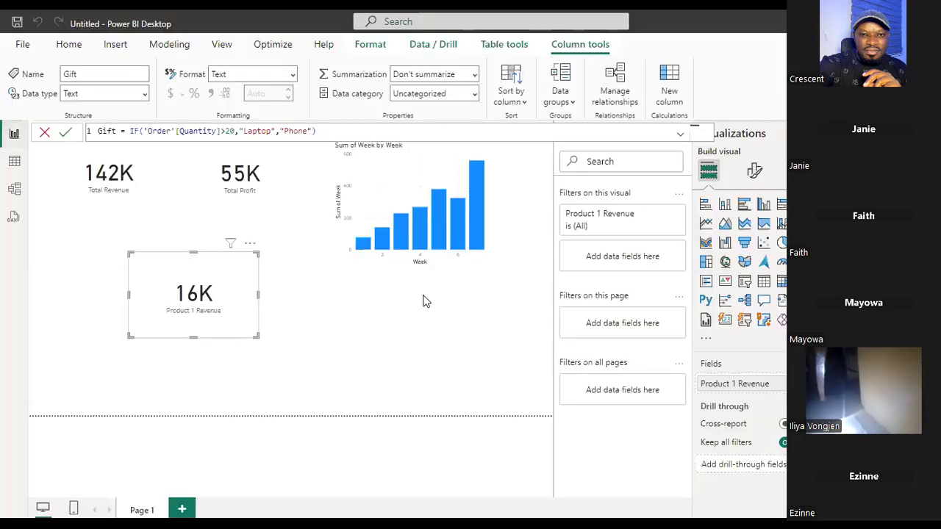
drag(172, 266, 105, 245)
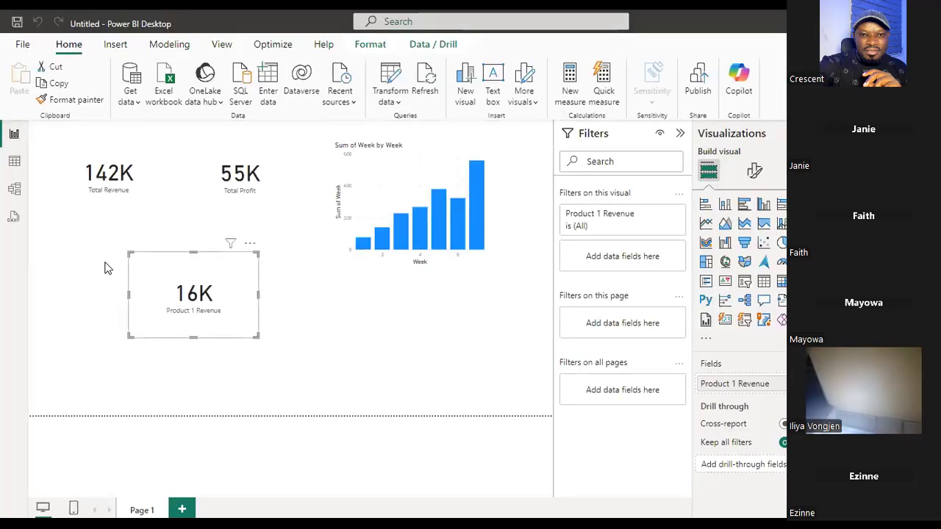
click(237, 287)
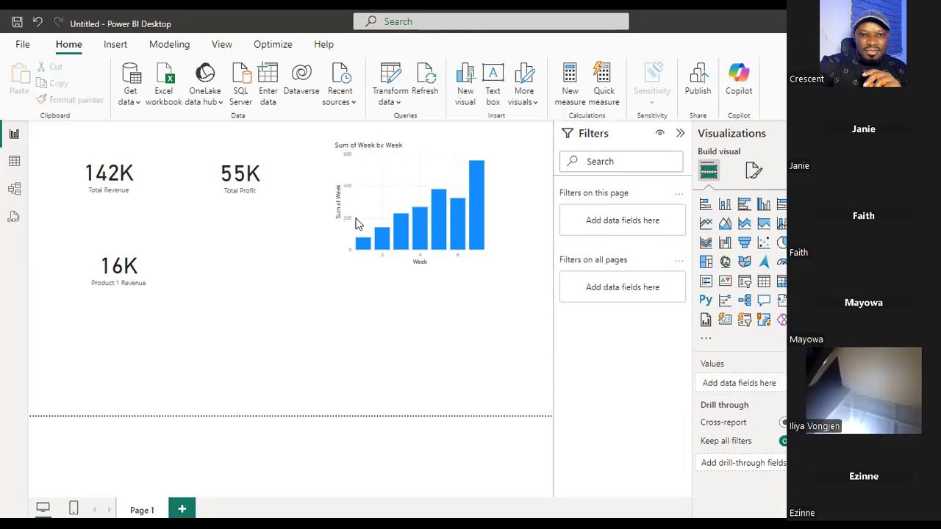
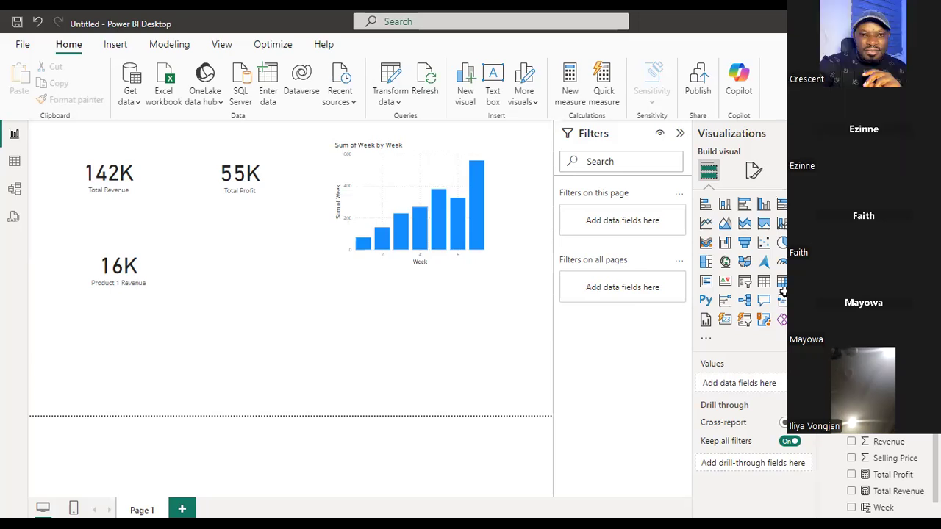
Switch to the Sumif_test[1].xlsx workbook in Excel and try an IF formula and the text "laptop" beside the Order sheet's data
key(alt+Tab)
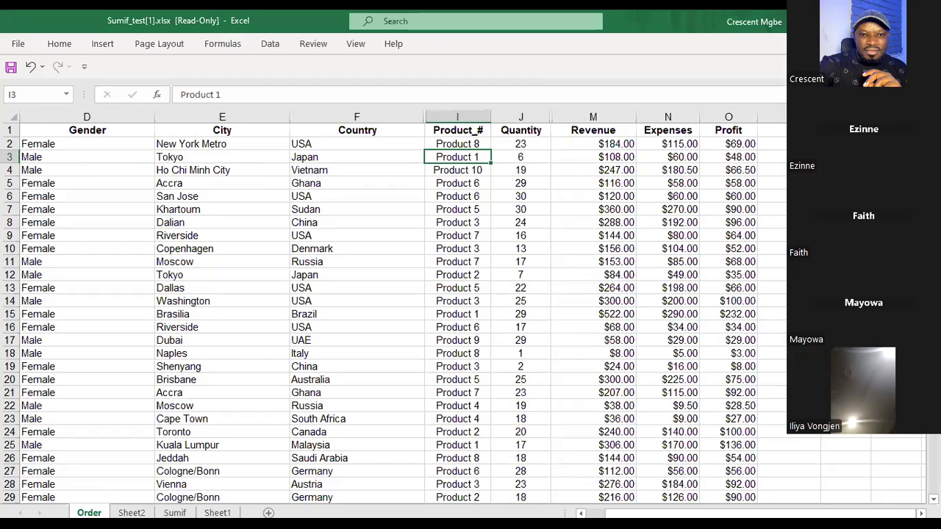
click(846, 248)
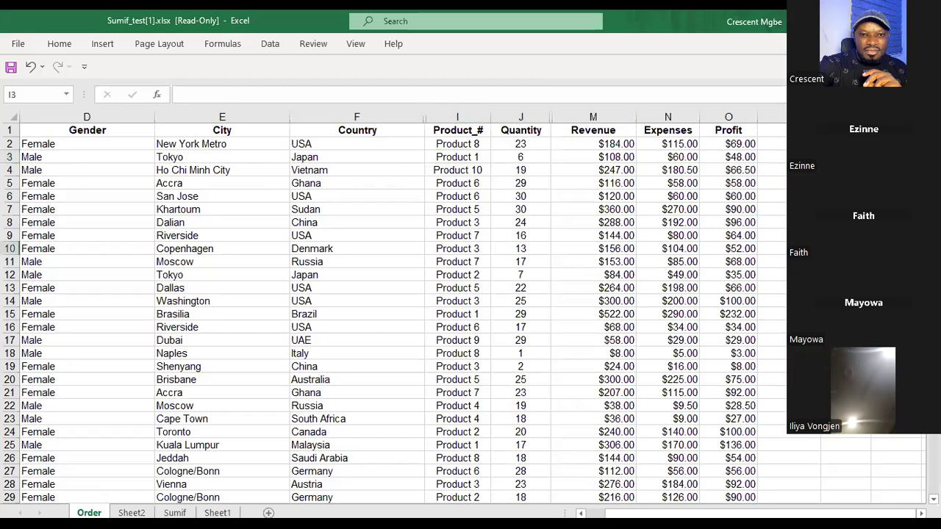
text(=if)
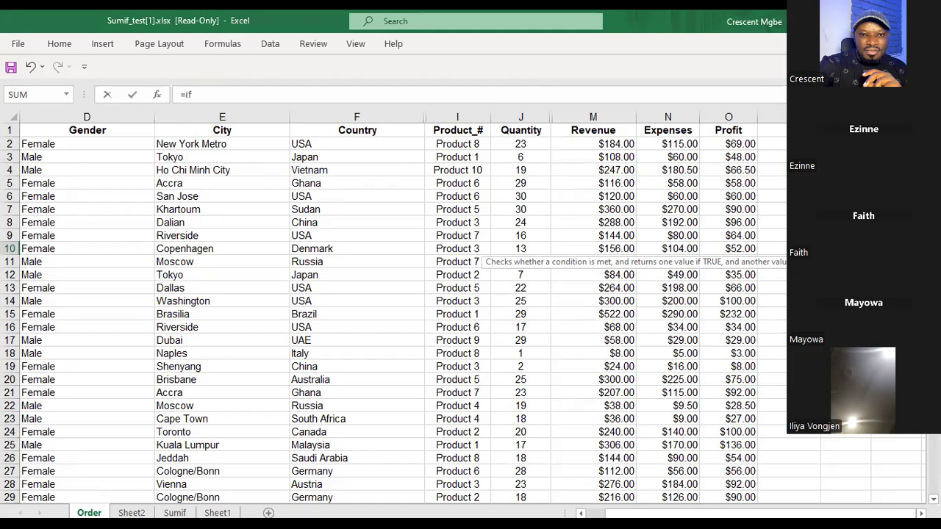
key(Tab)
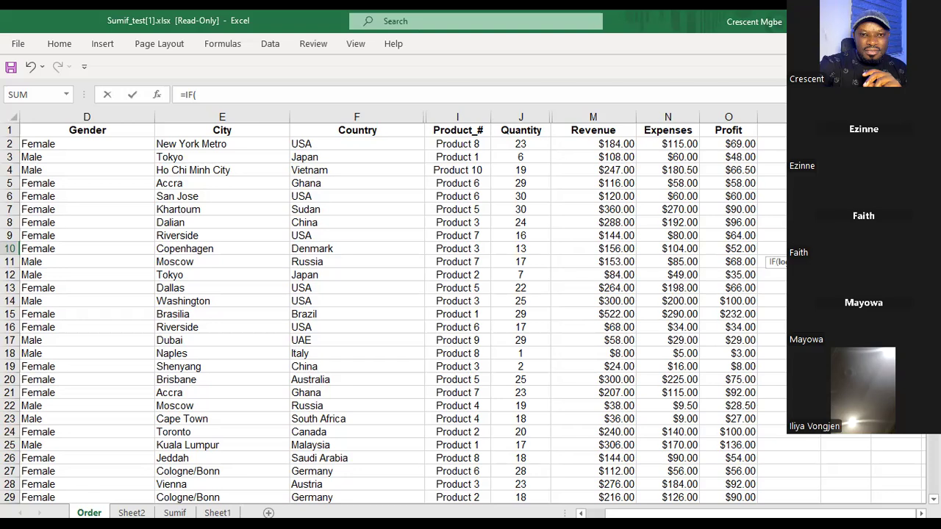
click(845, 327)
text(laptop)
key(Escape)
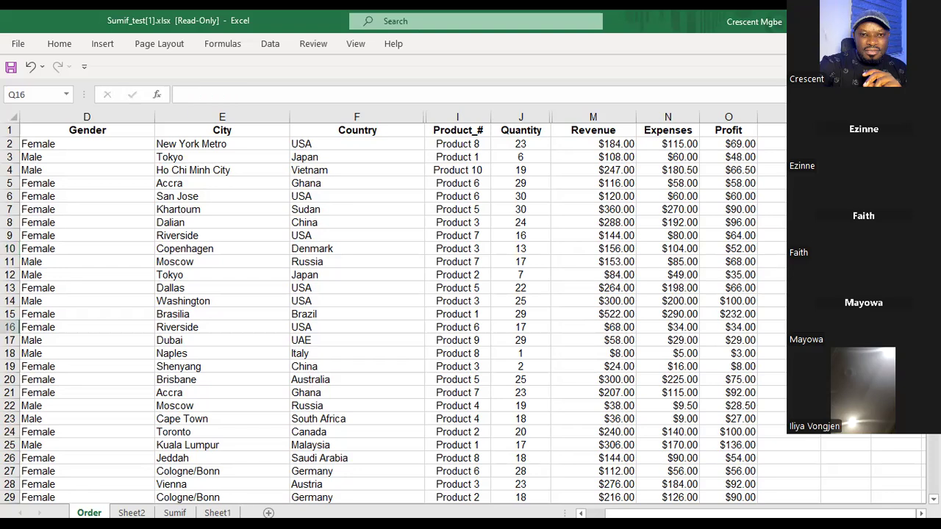
Enter "laptop" in cell Q16 and "Phone" in cell Q17 of the Order sheet
text(laptop)
key(Return)
text(Phone)
key(Return)
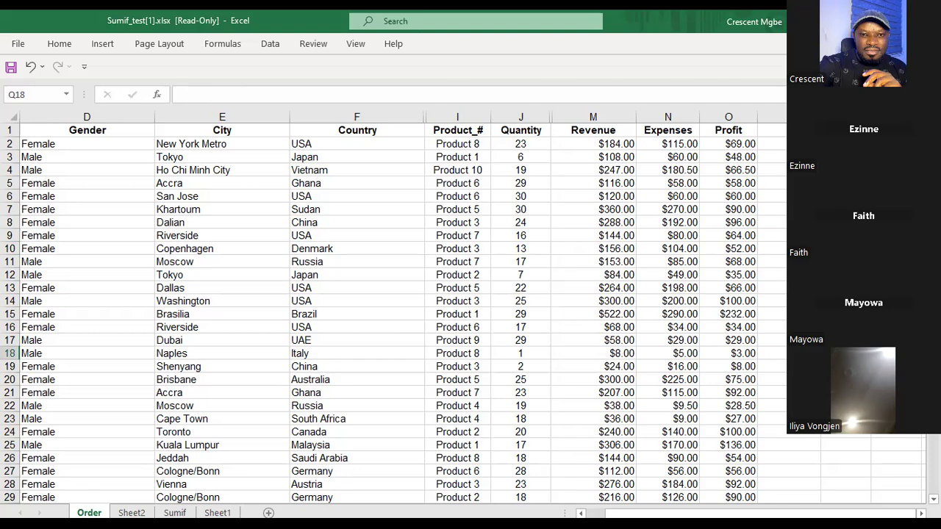
click(846, 261)
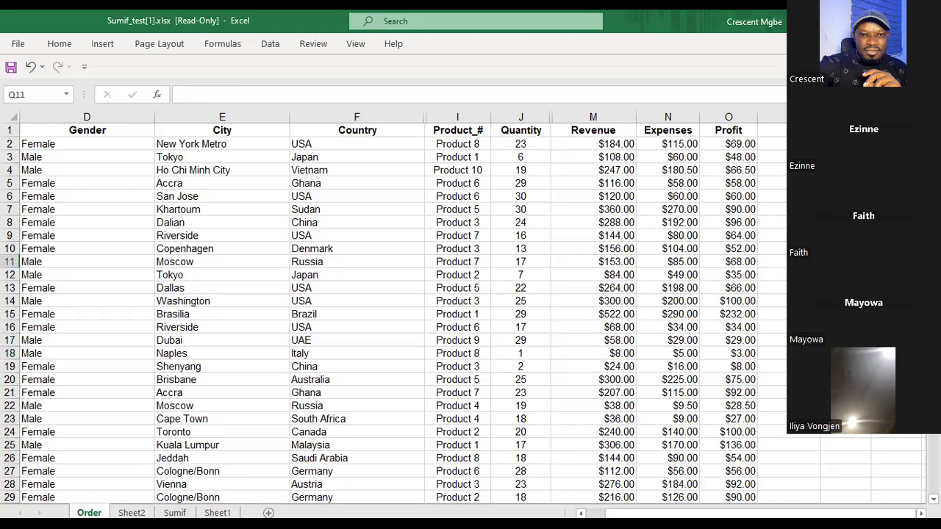
text(=if)
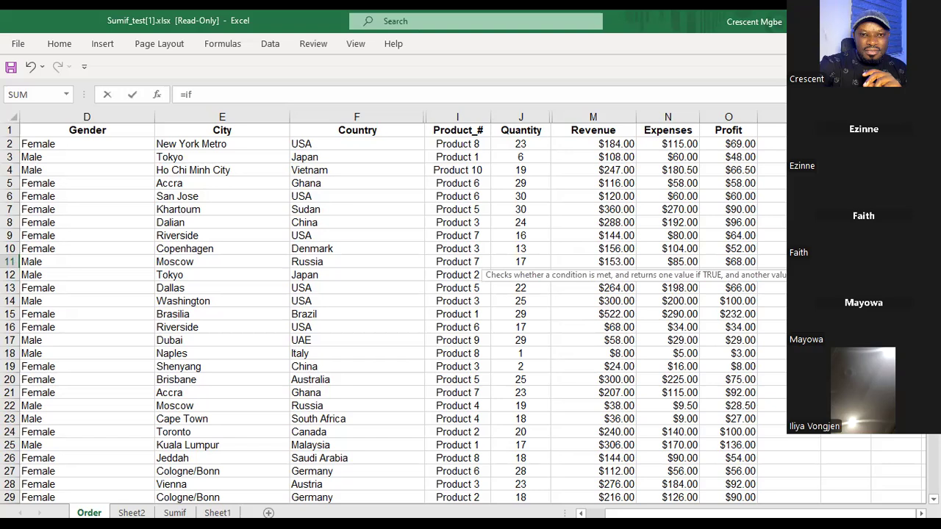
key(Tab)
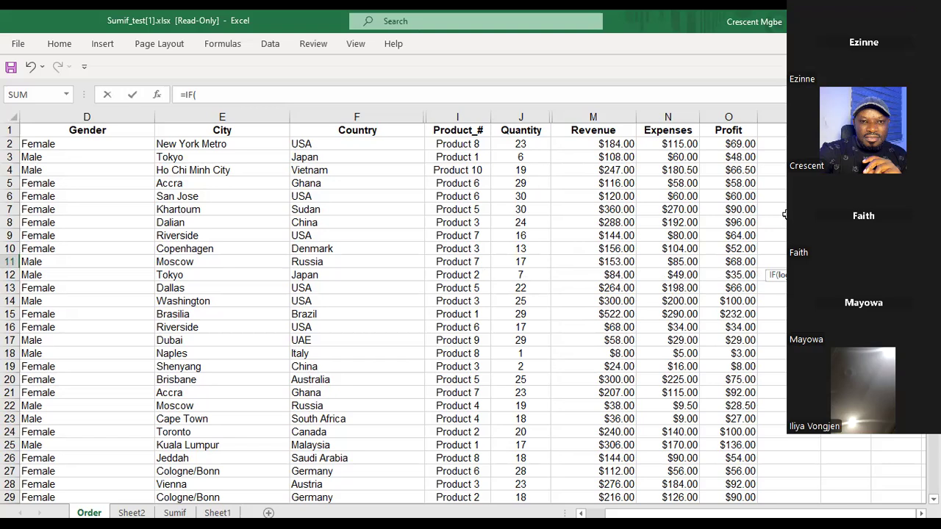
click(521, 116)
text(,)
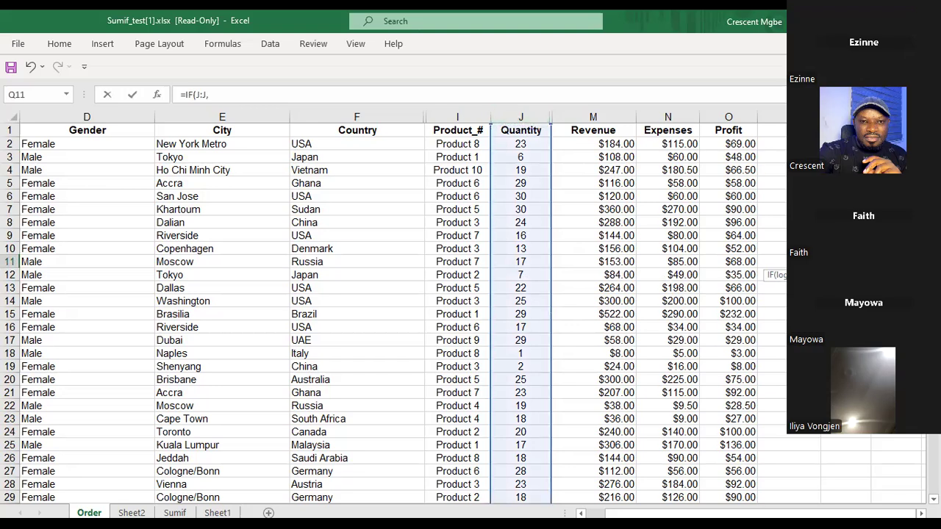
key(BackSpace)
text(.)
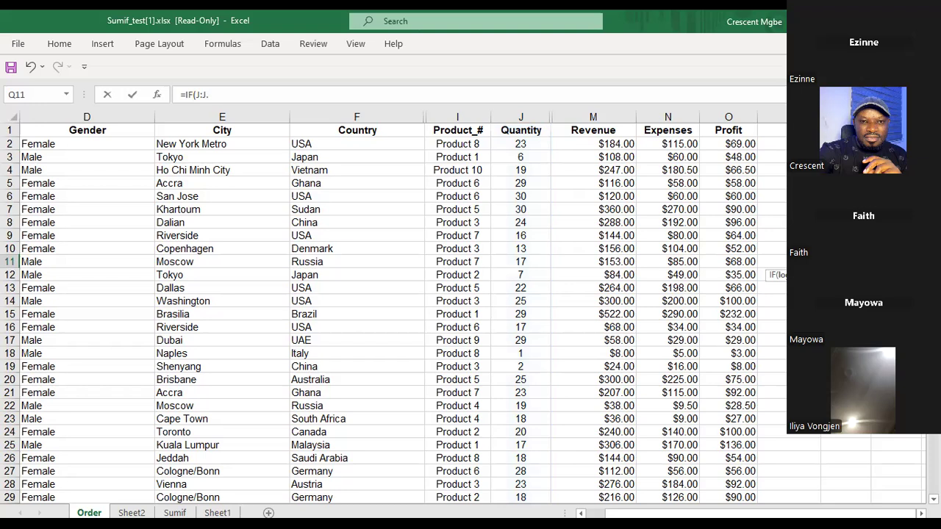
key(BackSpace)
text(>)
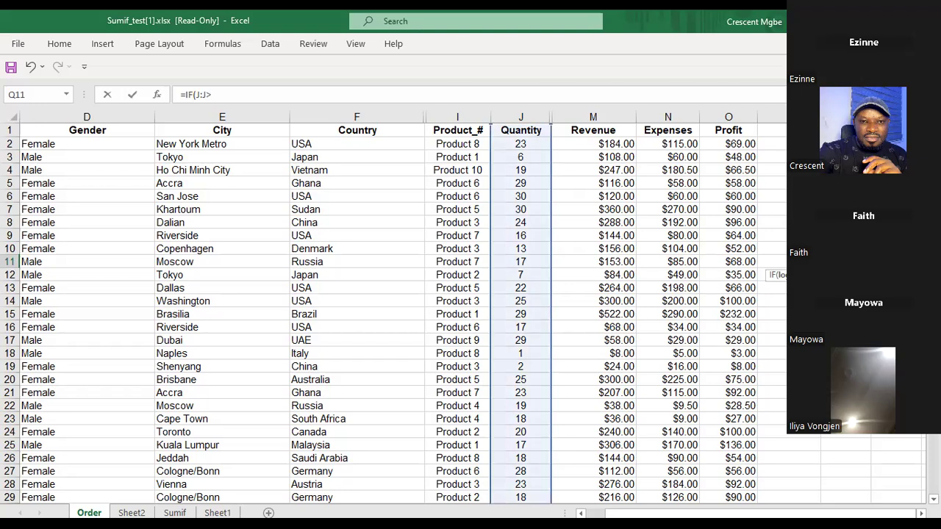
text(20)
key(Escape)
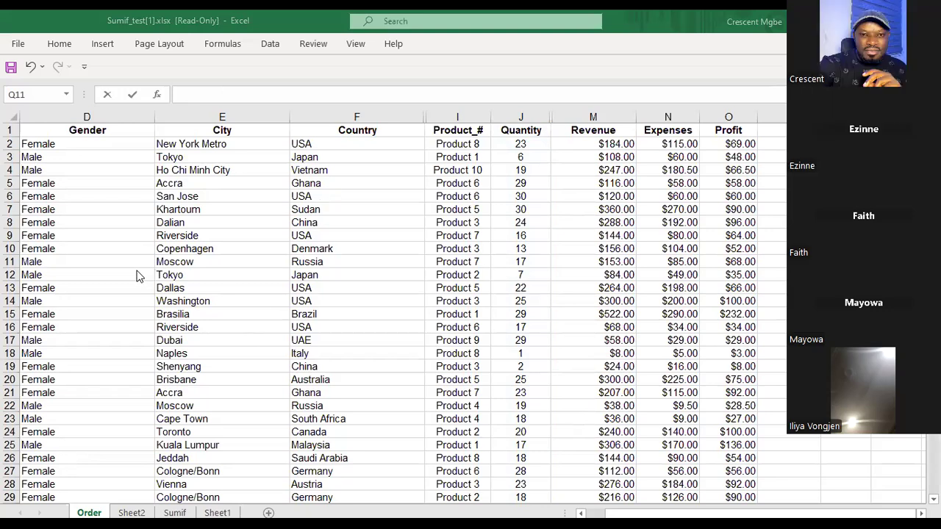
Switch to the Power BI Desktop report and compare the Total Revenue card with the Product 1 Revenue card
key(alt+Tab)
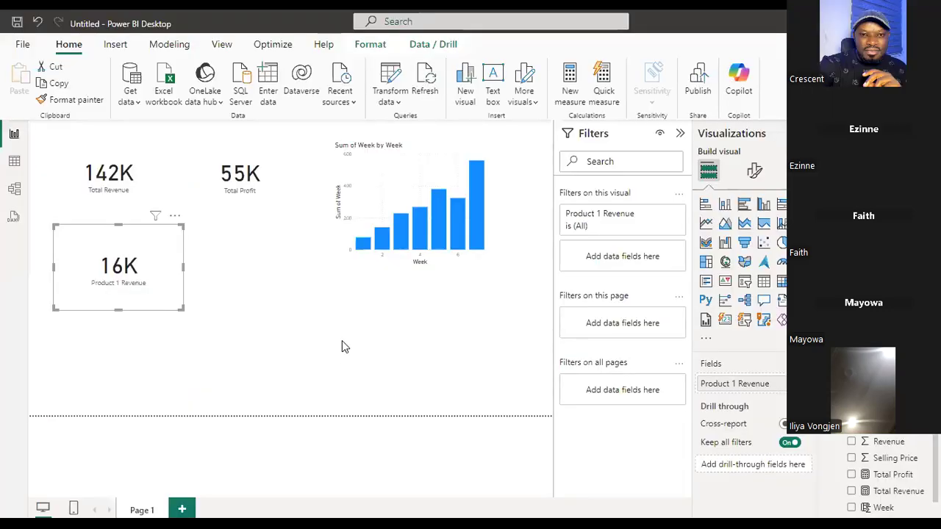
click(112, 173)
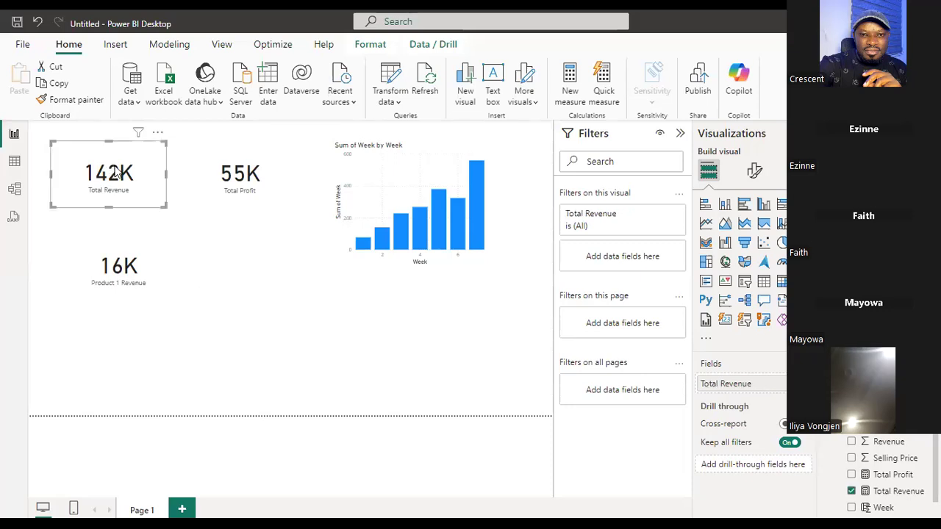
click(128, 276)
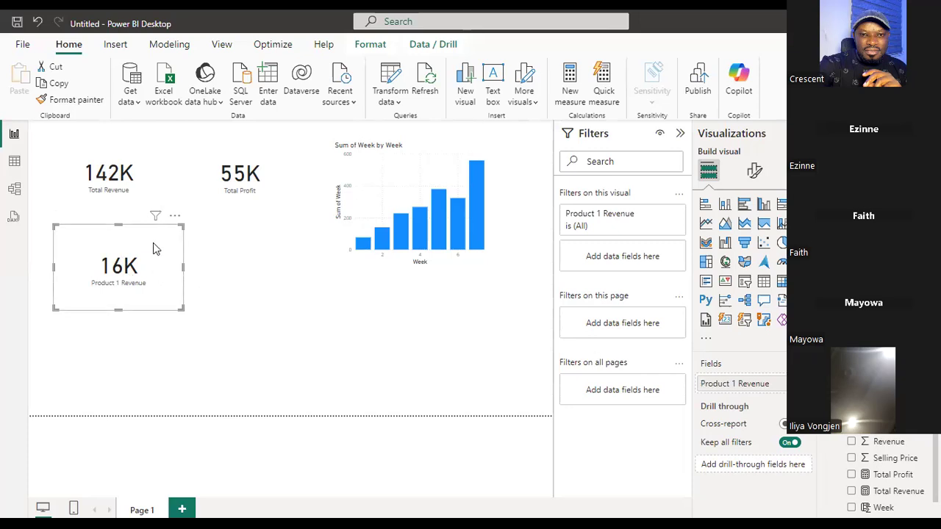
click(121, 179)
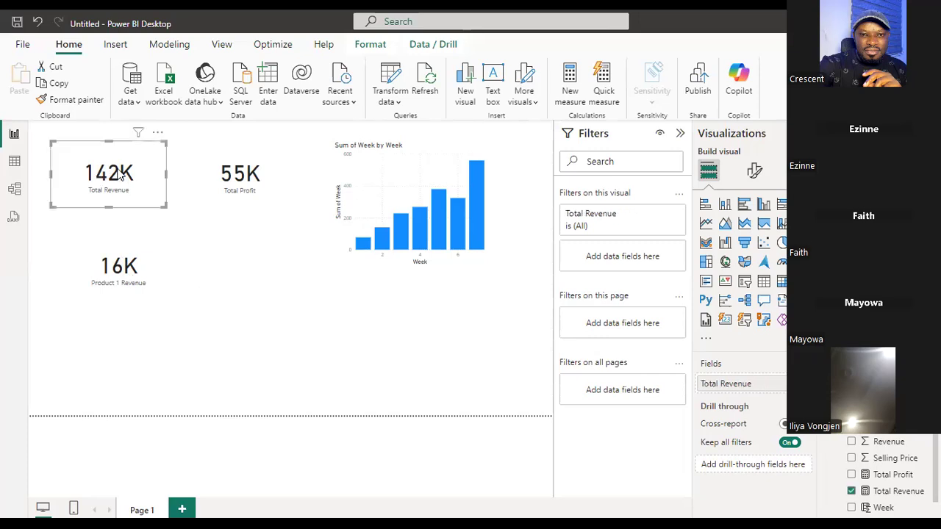
click(130, 274)
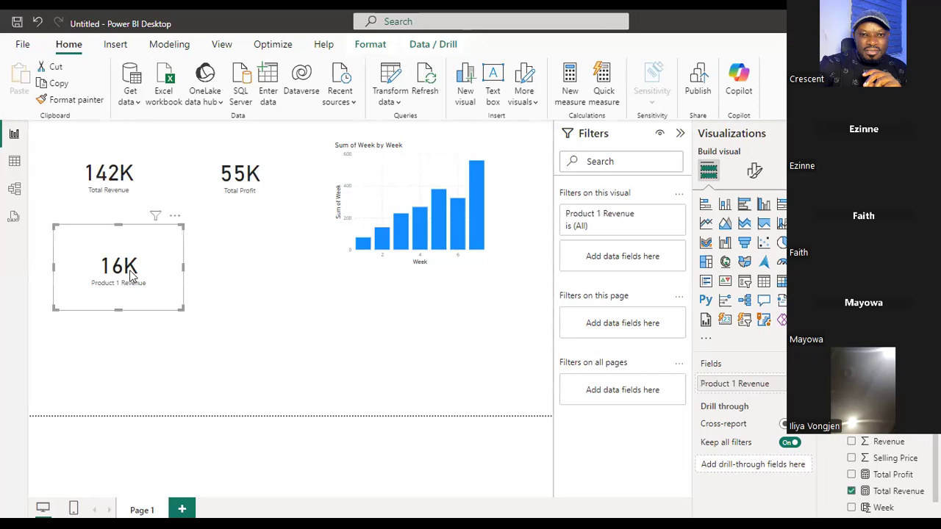
click(108, 171)
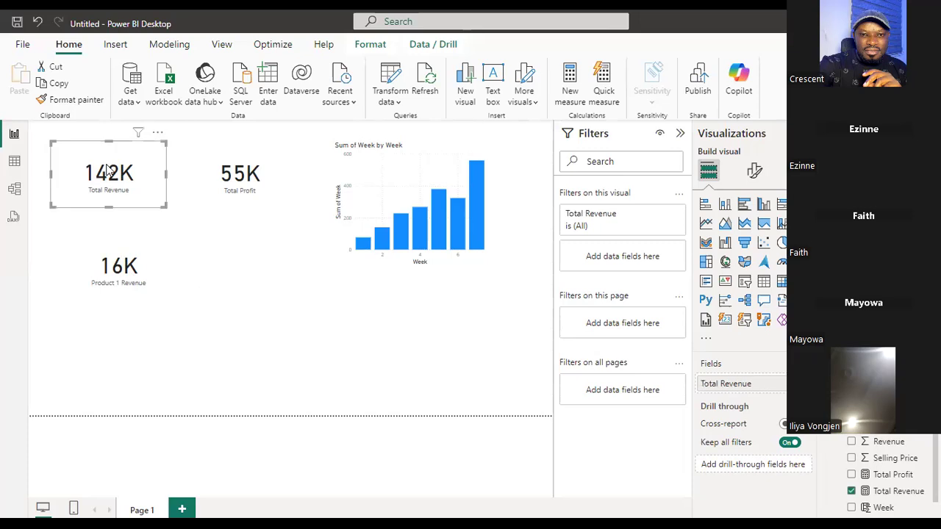
click(127, 276)
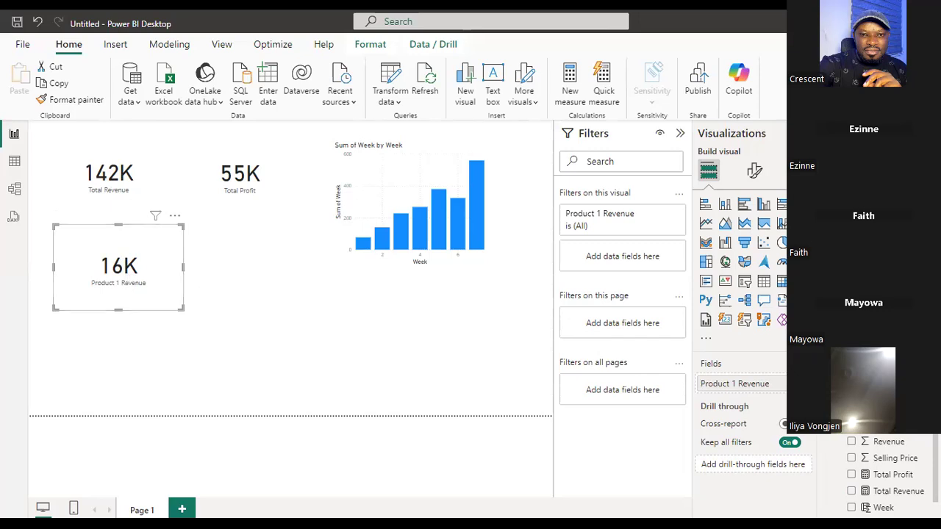
Create a new measure in the Order table and name it Product 2 Revenue
scroll(889, 474, up, 2)
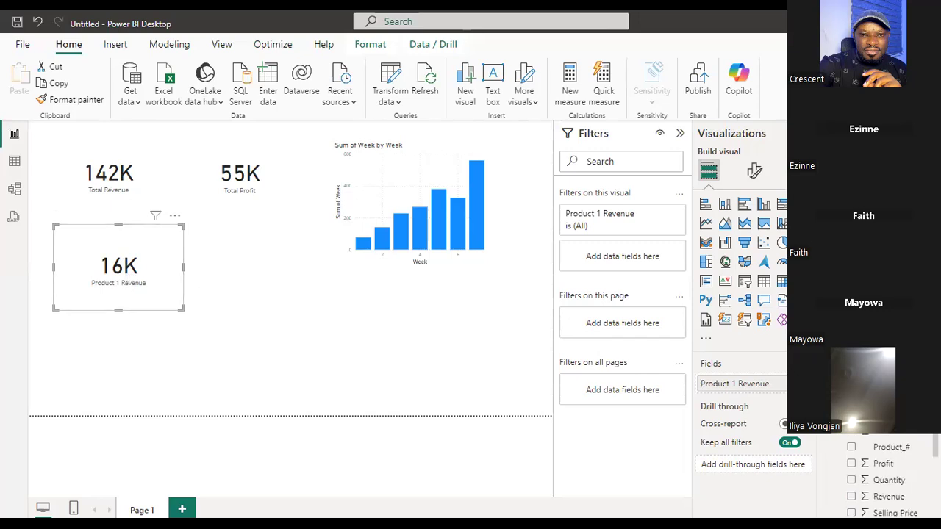
right_click(889, 186)
click(816, 211)
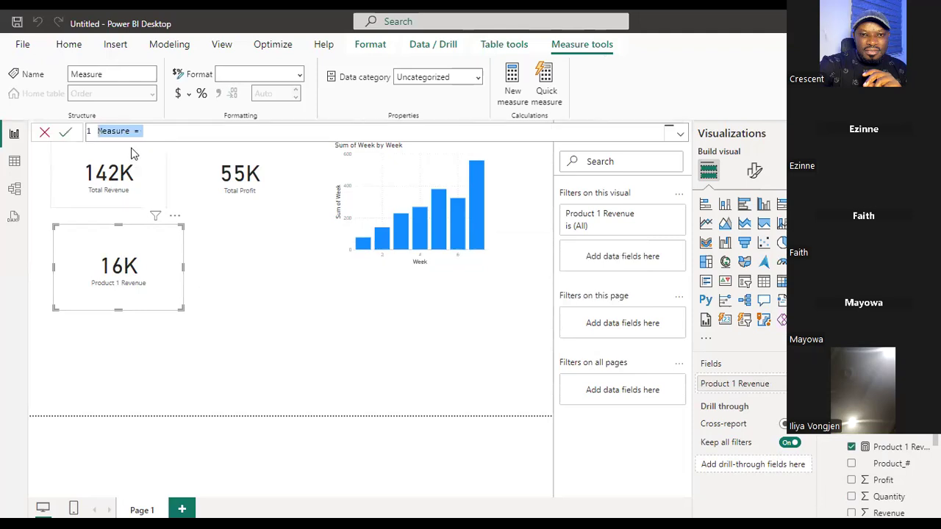
double_click(118, 131)
text(M)
key(BackSpace)
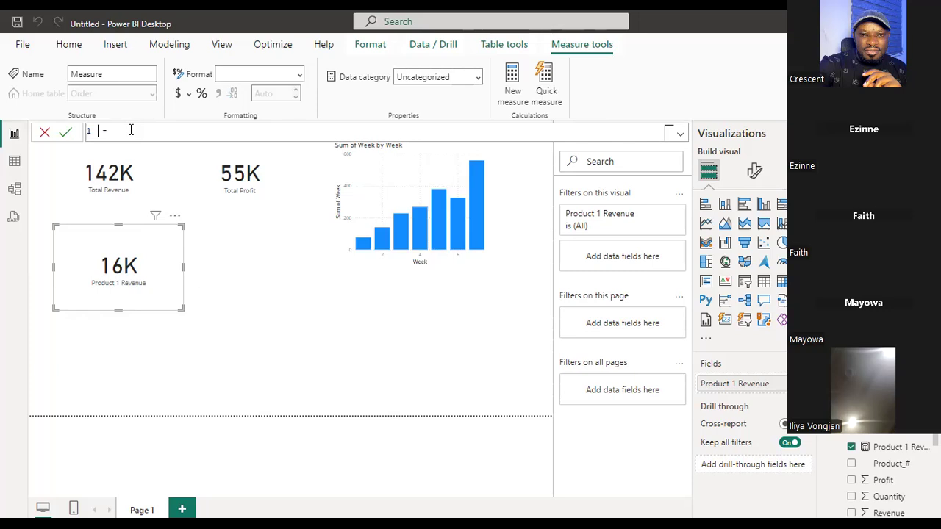
text(Product 2 Revenue)
Start the Product 2 Revenue formula with CALCULATE, using 'Order'[Total Revenue] as the expression
click(203, 135)
text(CALCULATE()
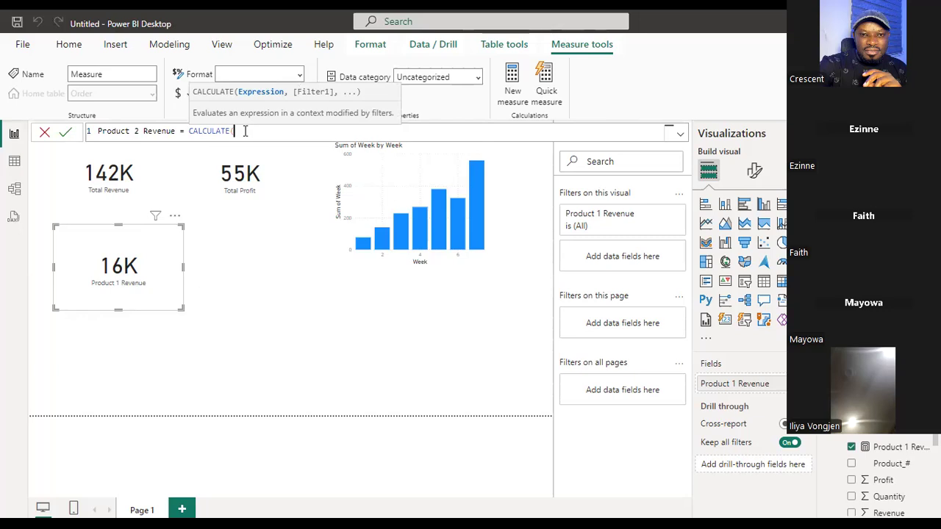
text(order)
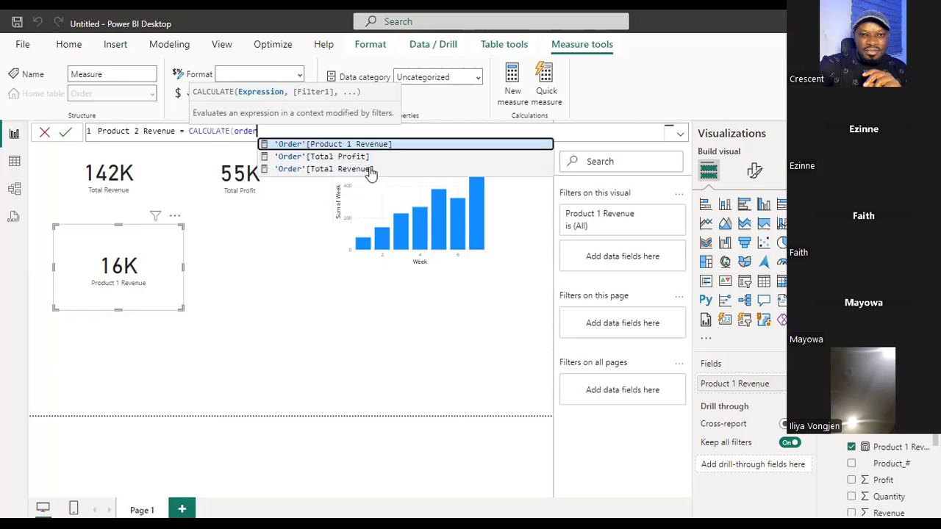
click(365, 169)
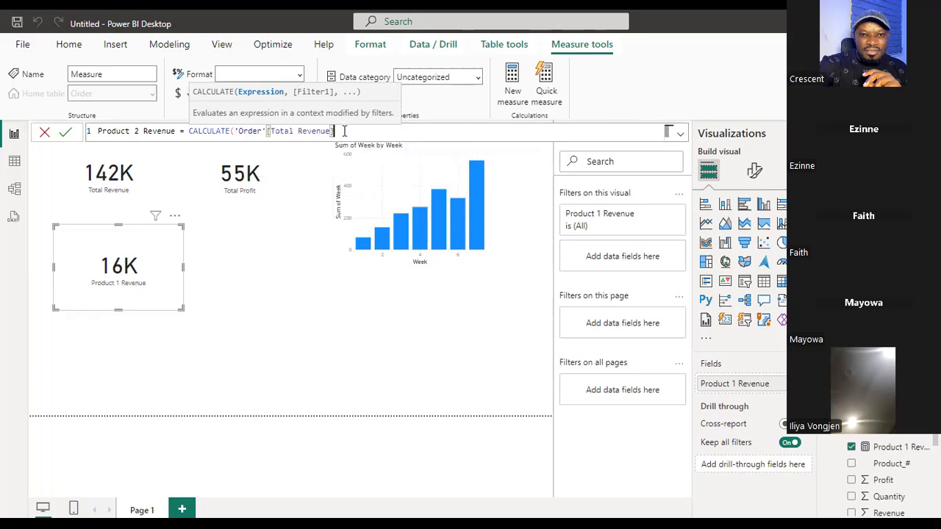
text(,)
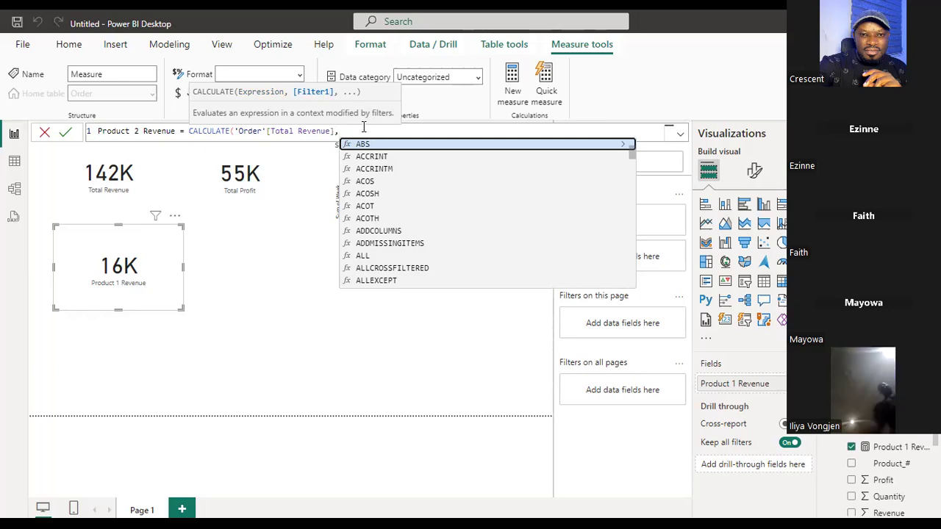
Insert the 'Order'[Product_#] column as the filter argument of the CALCULATE formula
text(order)
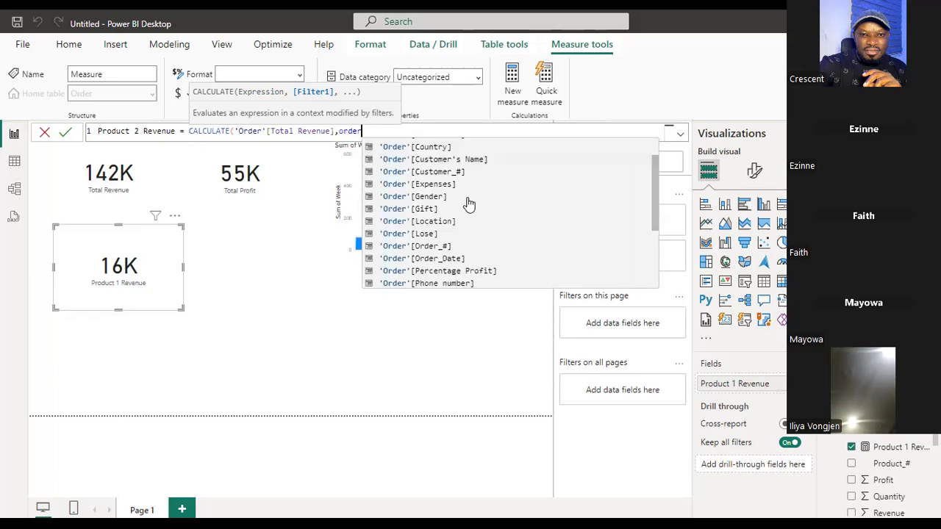
scroll(468, 206, down, 1)
scroll(468, 211, down, 1)
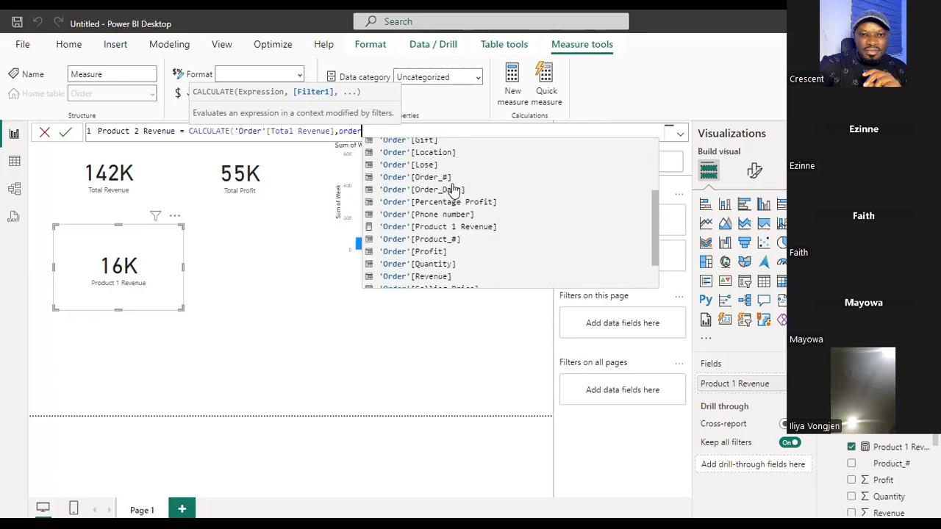
scroll(470, 224, down, 1)
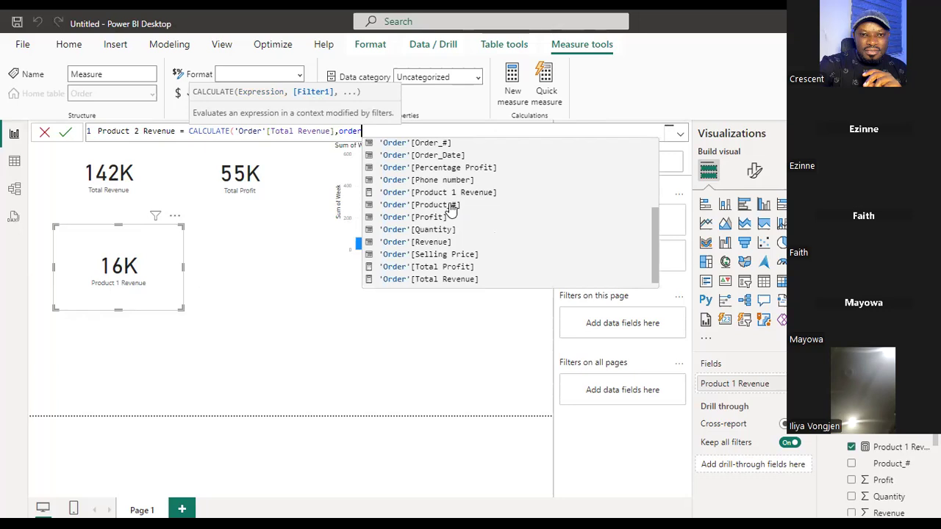
click(449, 205)
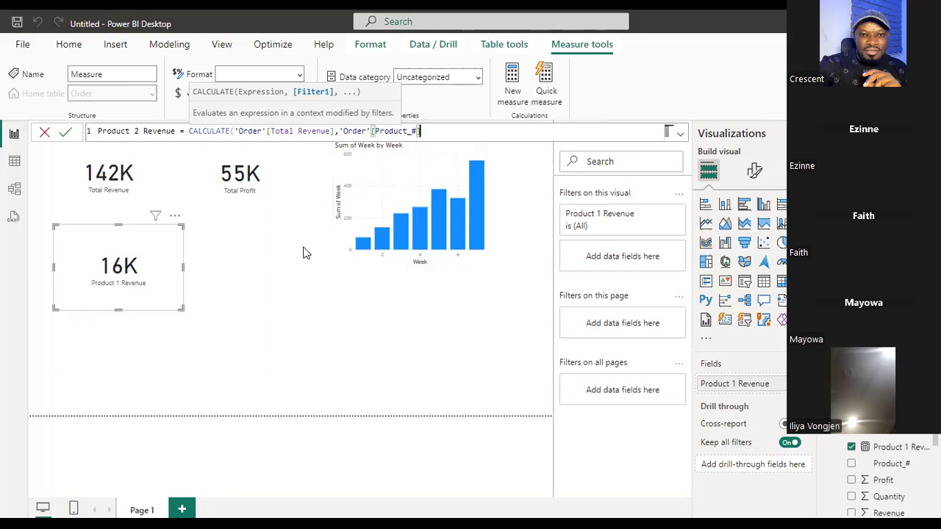
Complete the filter with =="Product 2", close the CALCULATE formula and commit the measure
click(449, 131)
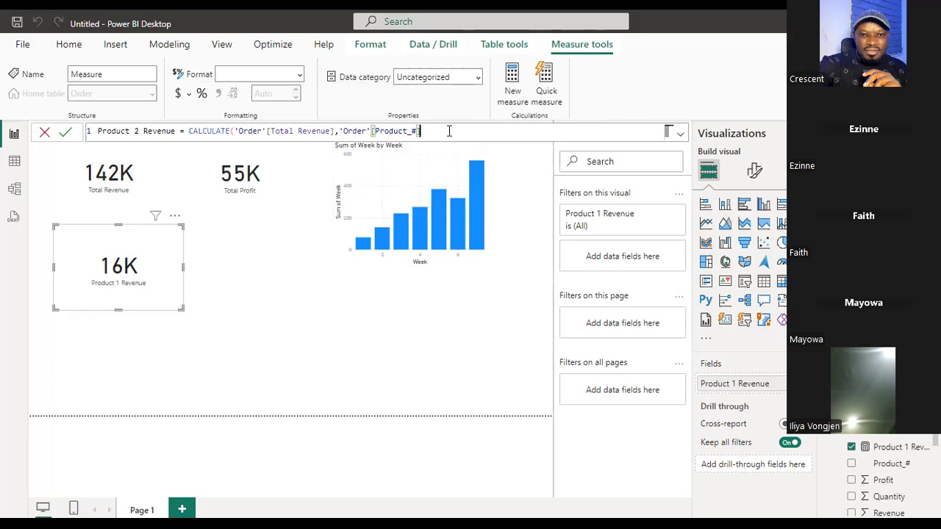
text(==)
key(BackSpace)
key(BackSpace)
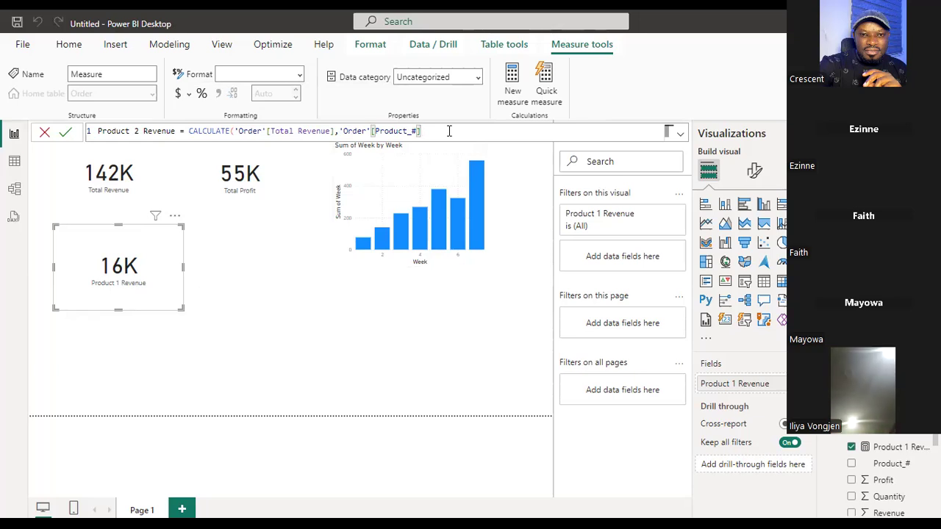
text(==)
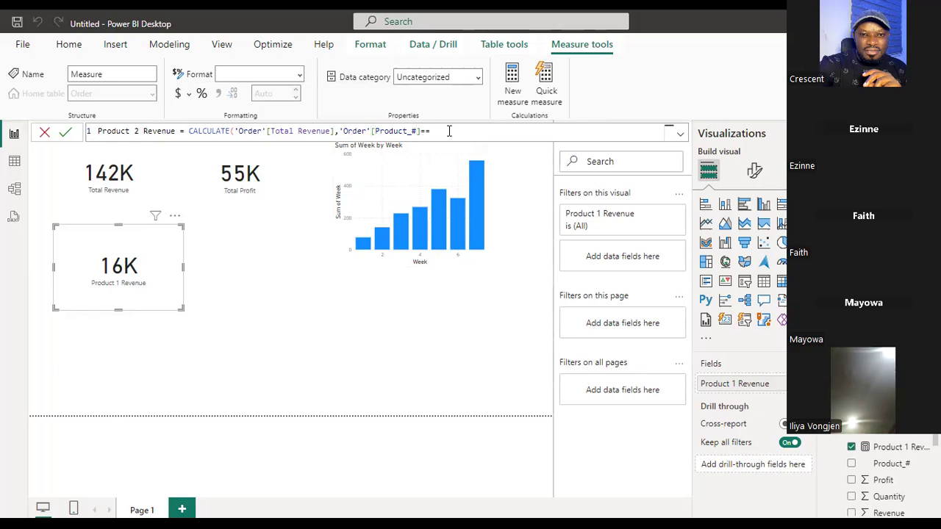
text(")
text(Product )
text(1)
text(")
text())
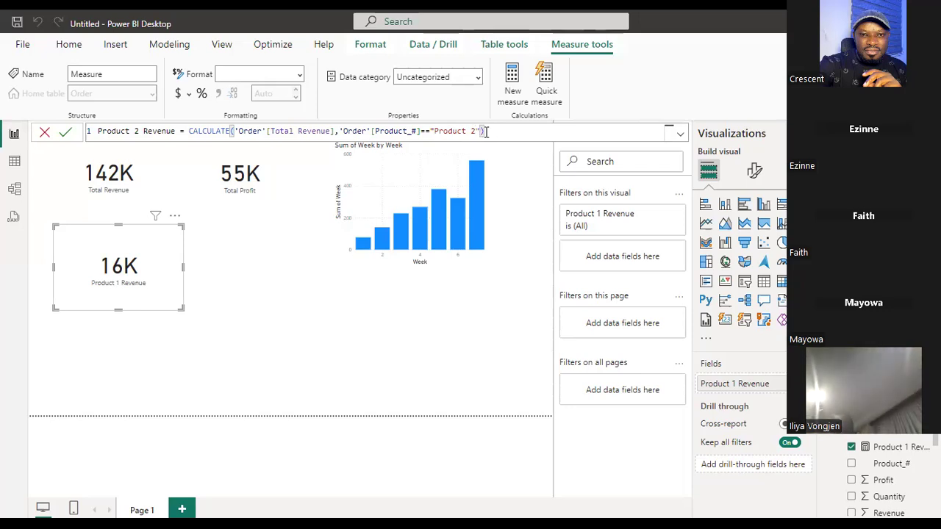
key(Return)
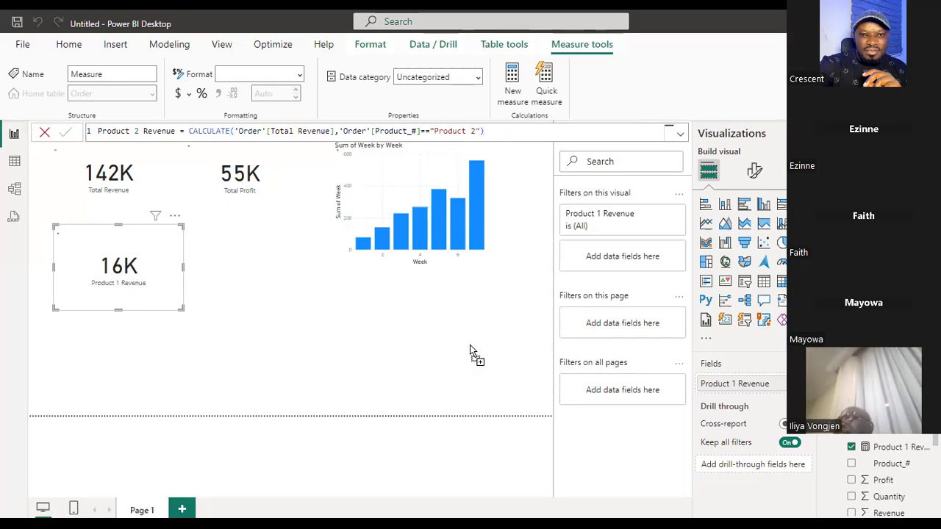
Show the Product 2 Revenue measure in a card on the report page and fit it, reduced in size, beside the Product 1 Revenue card
drag(369, 318, 406, 312)
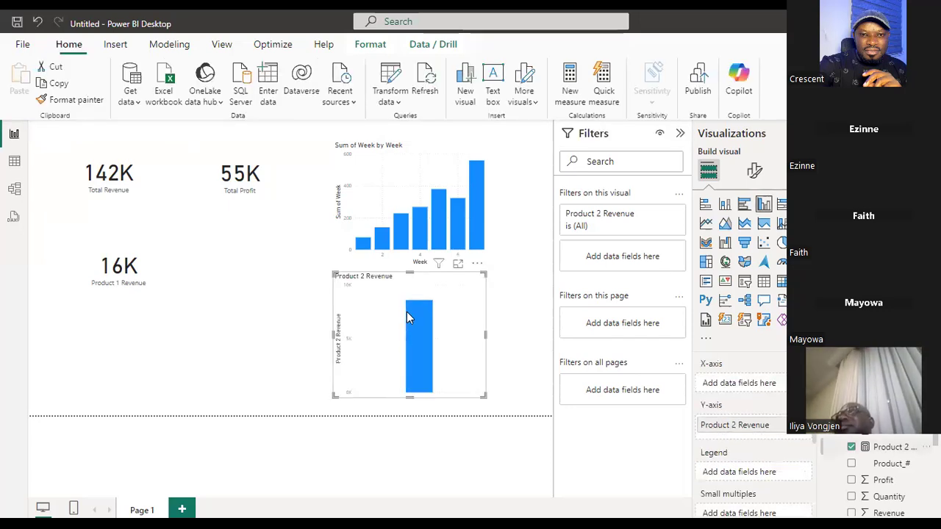
click(802, 262)
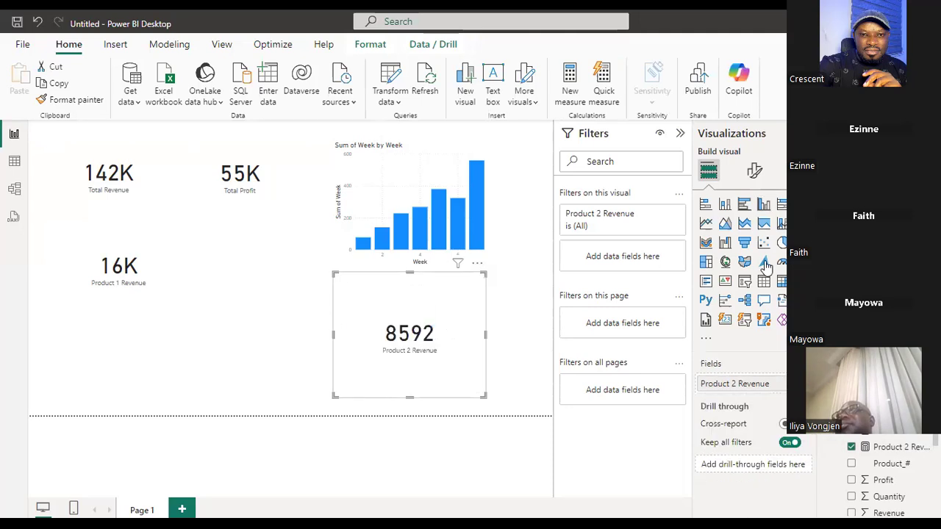
drag(439, 321, 316, 311)
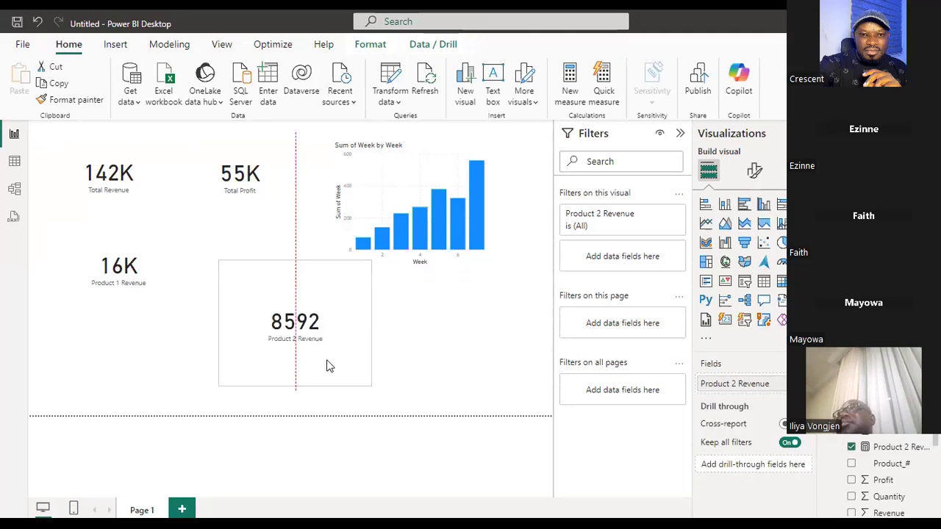
drag(362, 386, 311, 324)
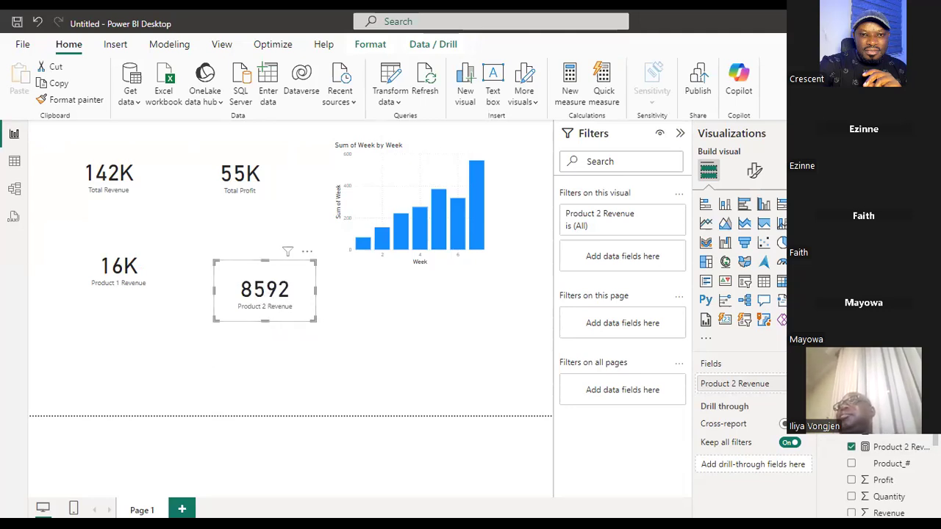
Format the Product 2 Revenue measure as dollar currency with 0 decimal places
click(890, 450)
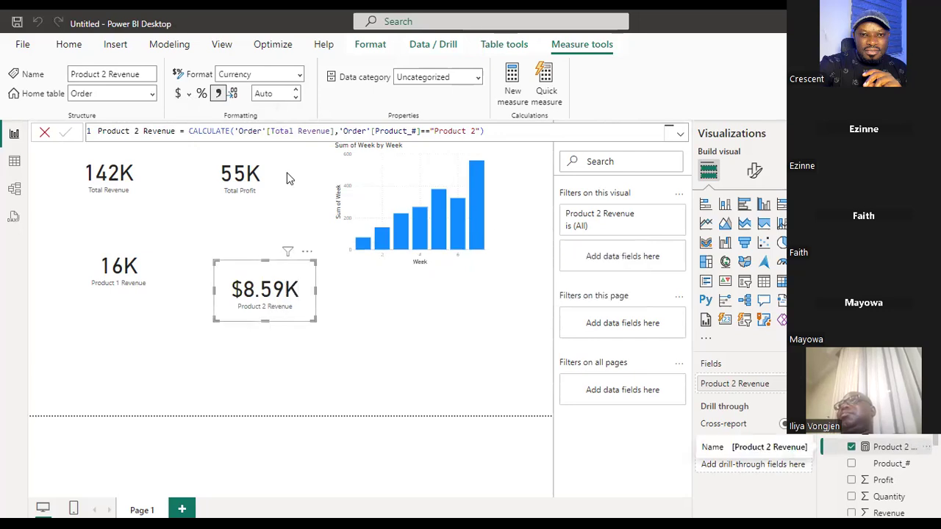
click(296, 96)
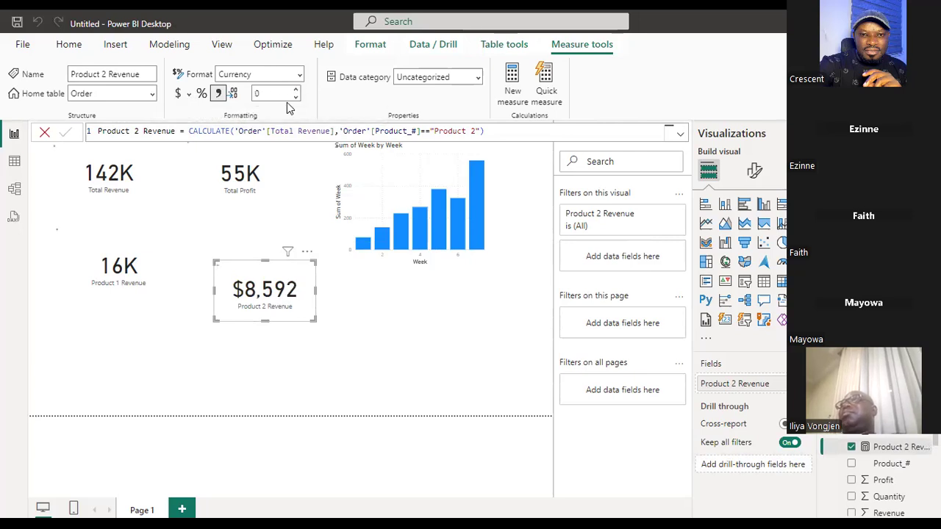
click(295, 91)
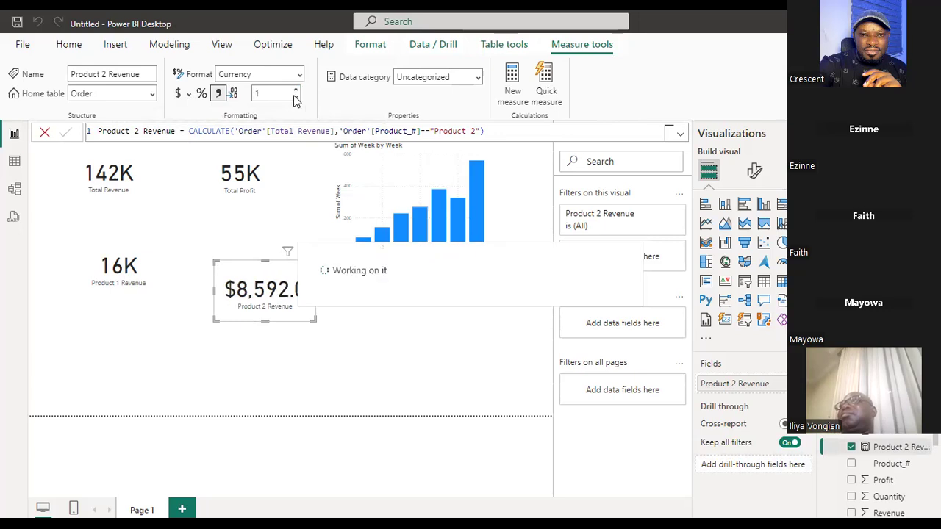
click(295, 96)
Move the Product 1 Revenue and Product 2 Revenue cards lower on the page, aligned side by side, and slightly enlarge the Product 2 card
drag(296, 303, 283, 330)
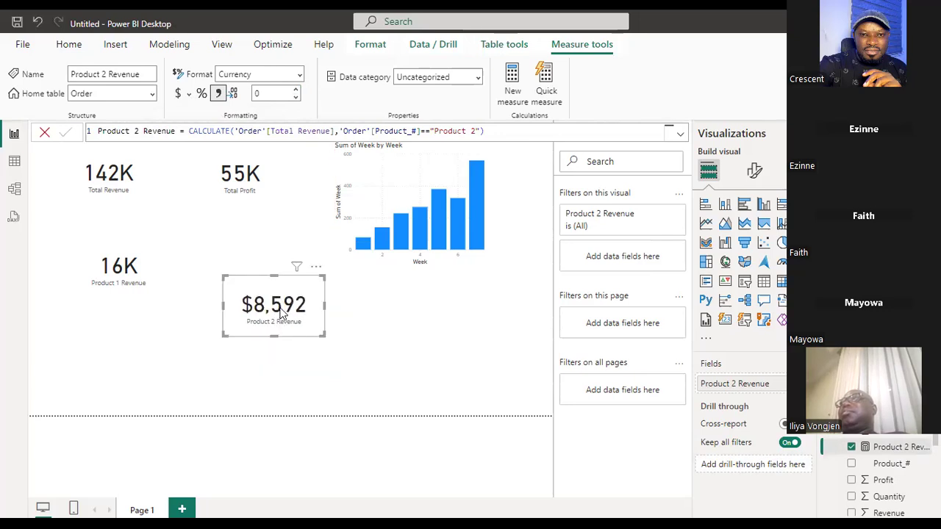
drag(290, 303, 250, 297)
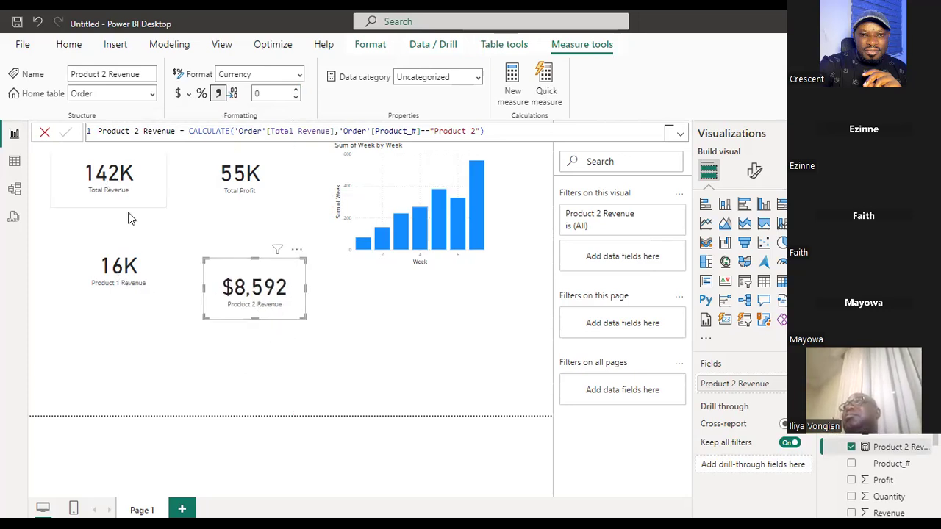
drag(255, 301, 317, 330)
drag(119, 273, 154, 319)
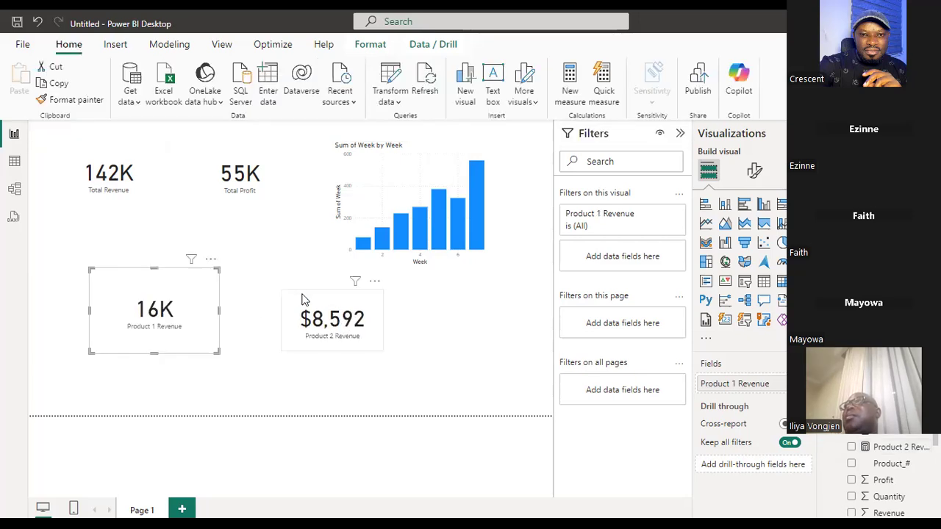
drag(305, 299, 242, 258)
drag(331, 319, 339, 325)
drag(287, 269, 289, 289)
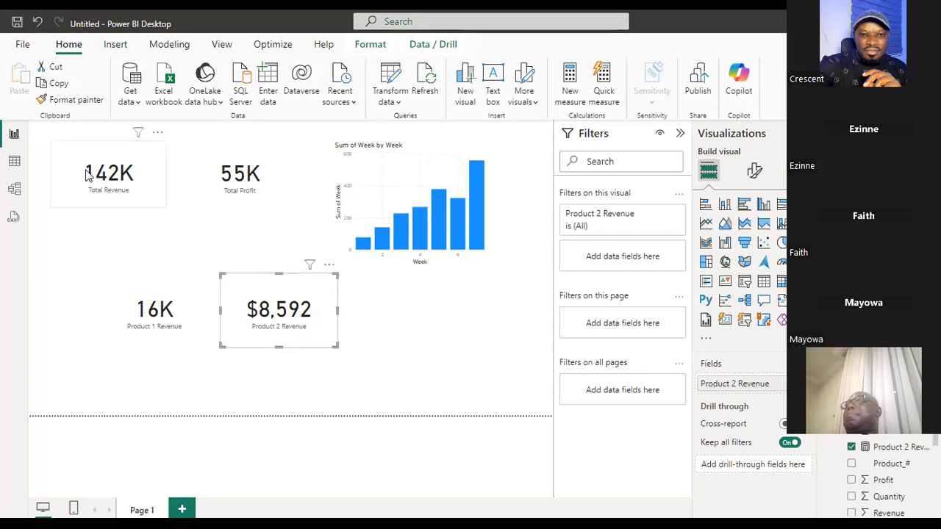
Select the Total Revenue card and collapse the Filters, Visualizations and Data panes to enlarge the report canvas
click(110, 187)
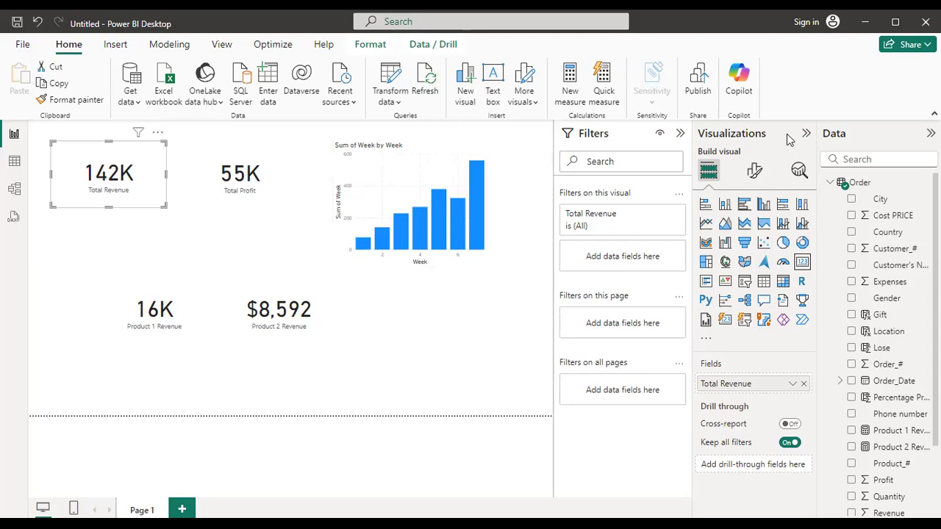
click(679, 134)
click(806, 133)
click(930, 133)
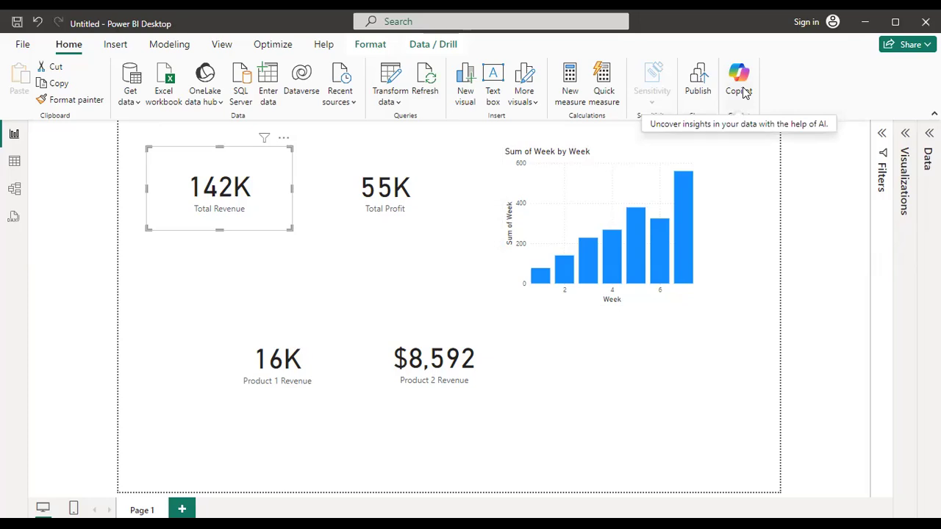
Start publishing the report to Power BI and save the file as work in the Documents folder
mouse_move(685, 262)
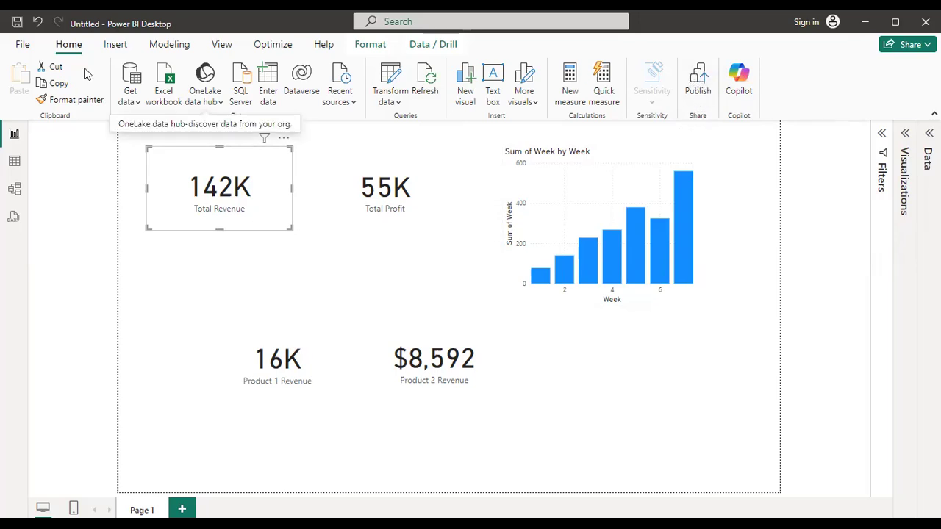
click(20, 44)
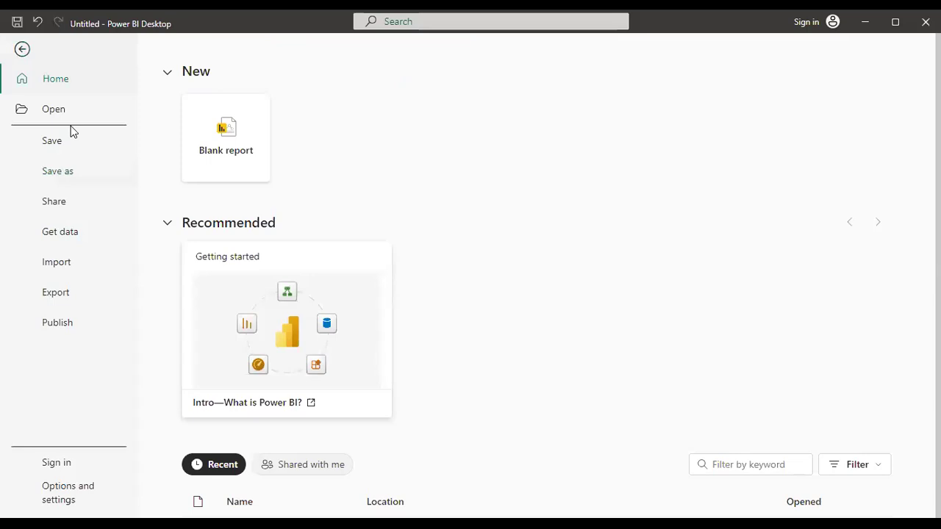
click(59, 323)
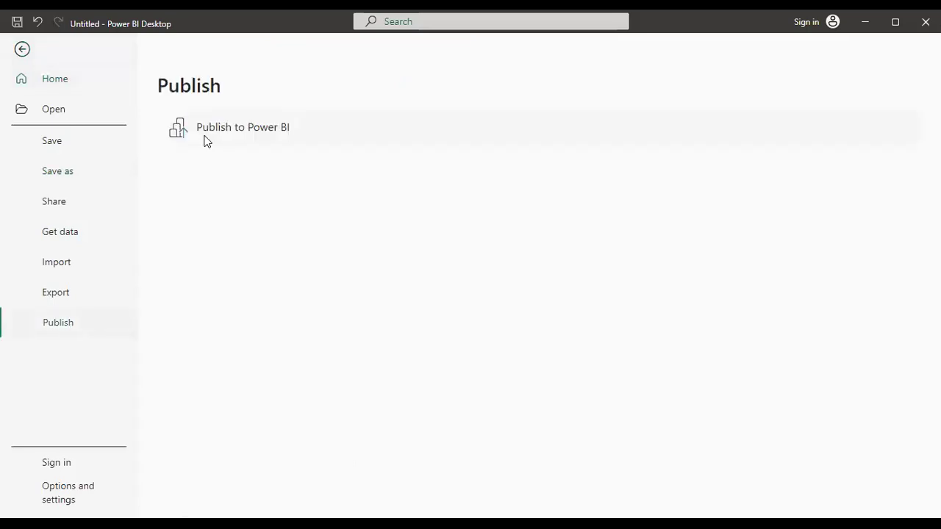
click(265, 128)
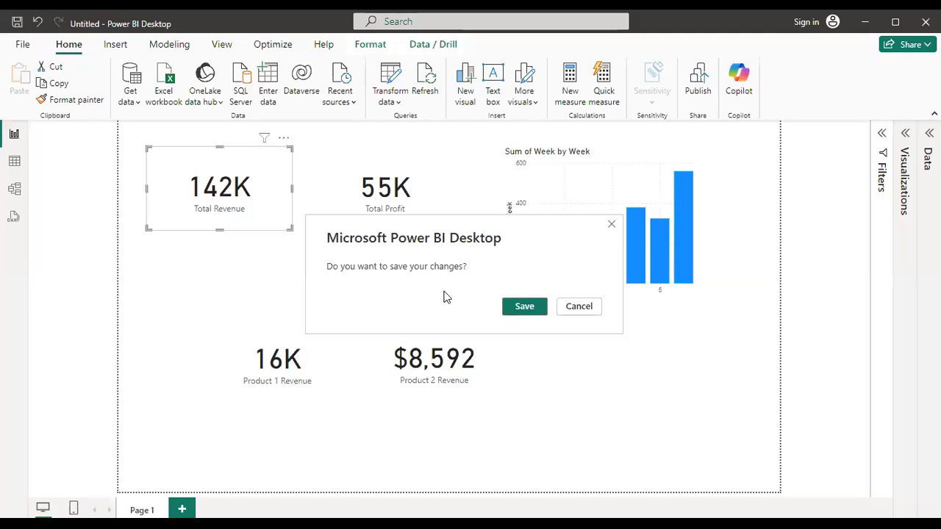
key(Return)
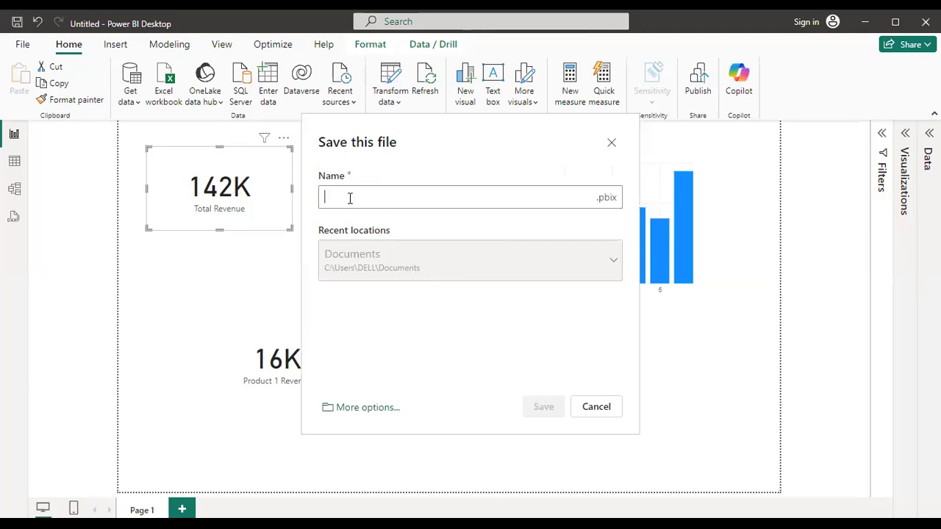
text(w)
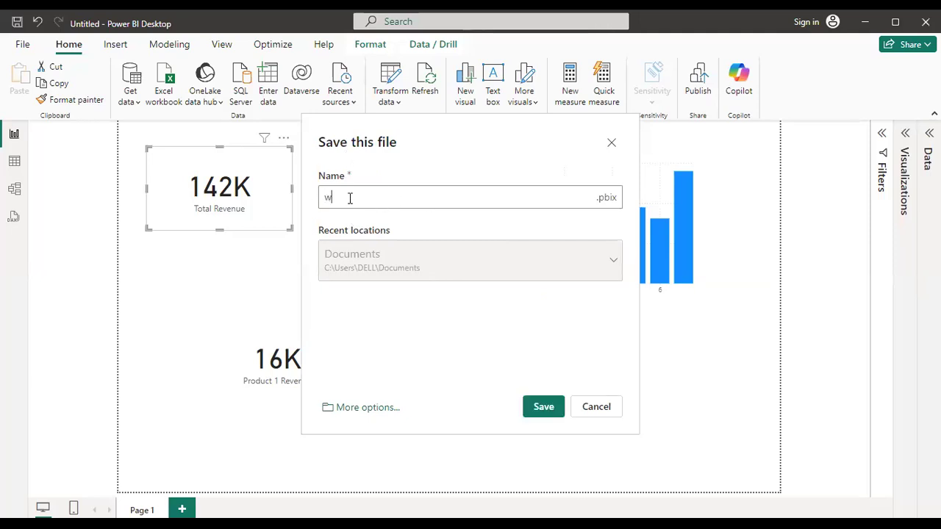
text(ork)
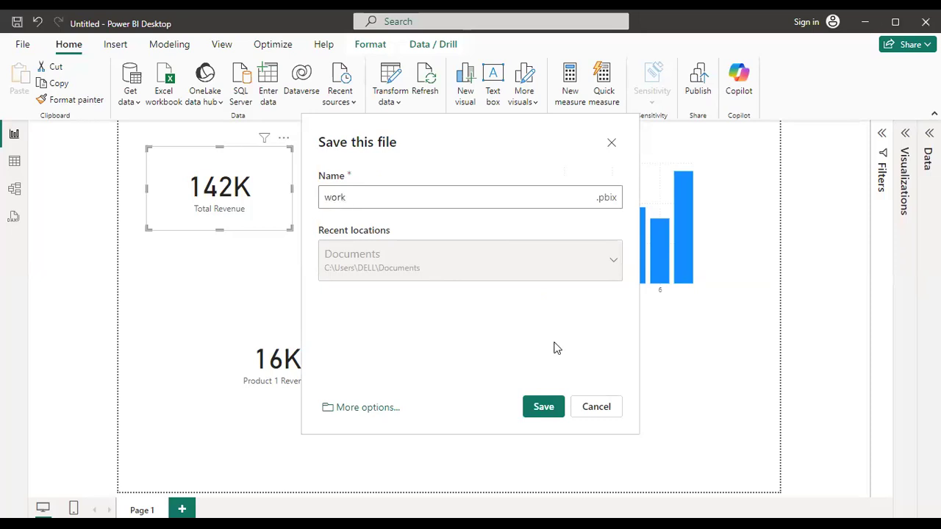
click(543, 408)
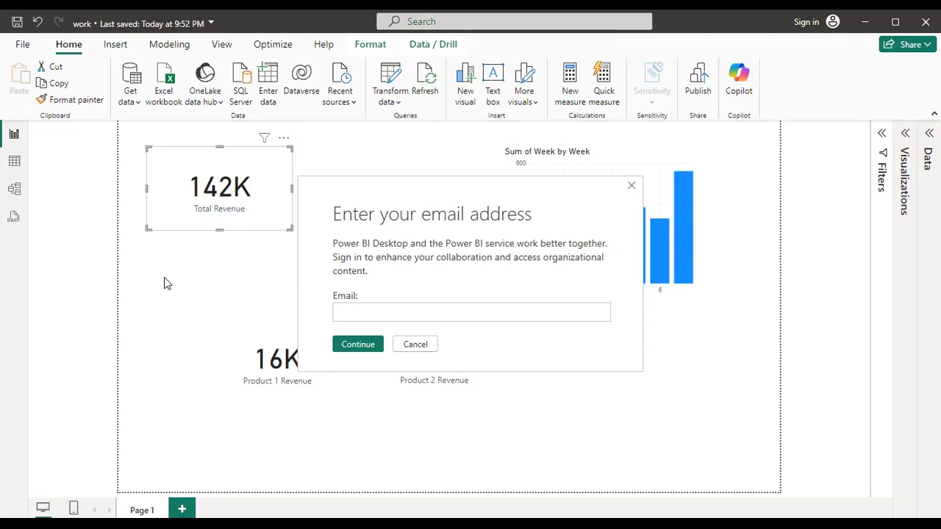
click(632, 186)
drag(556, 195, 638, 288)
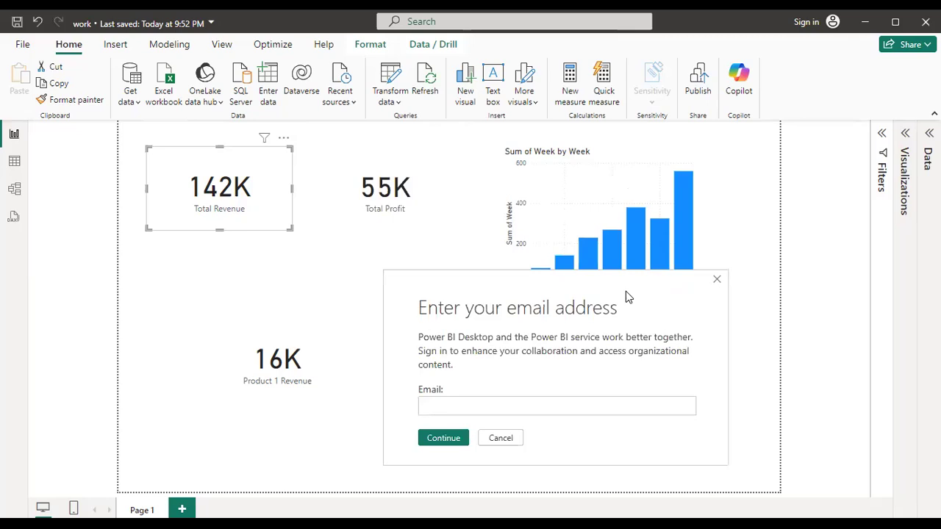
drag(555, 277, 546, 231)
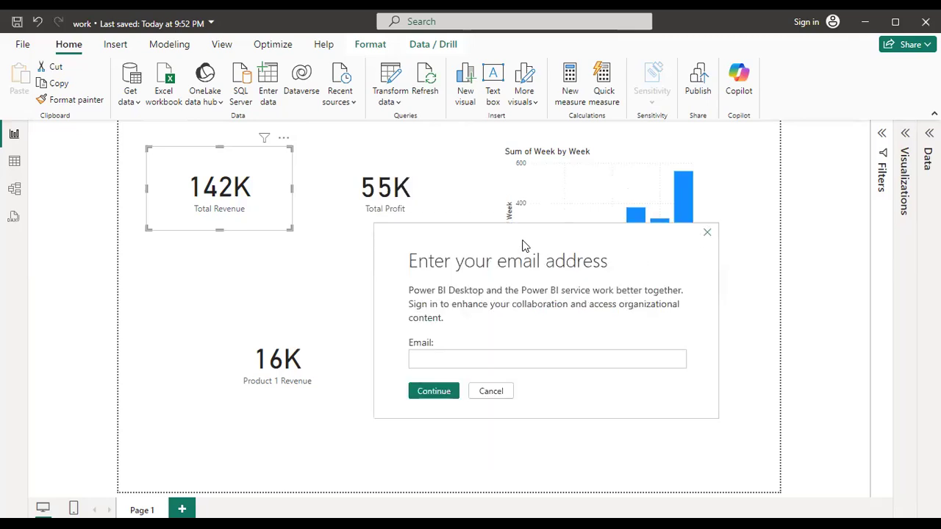
drag(523, 245, 460, 199)
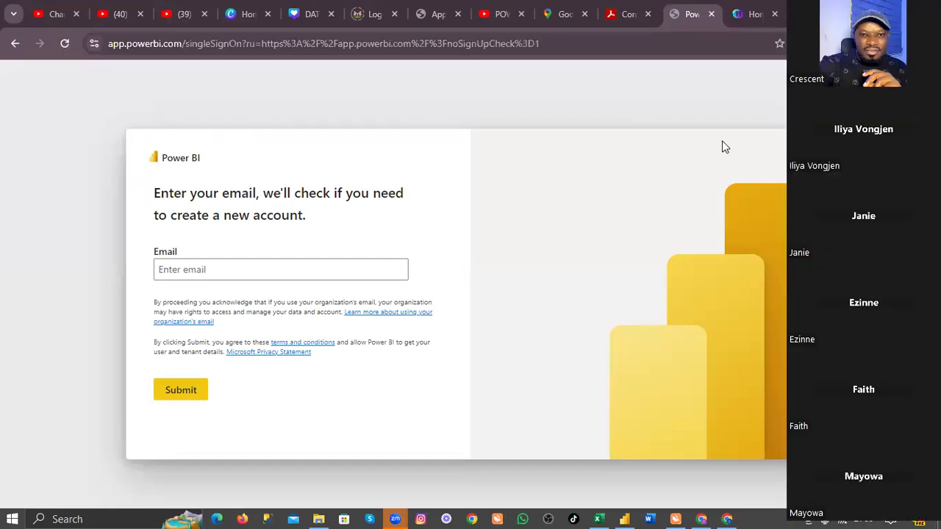
View the novyPro home page and the Power BI account sign-up page in the browser, and return to Power BI Desktop
click(744, 23)
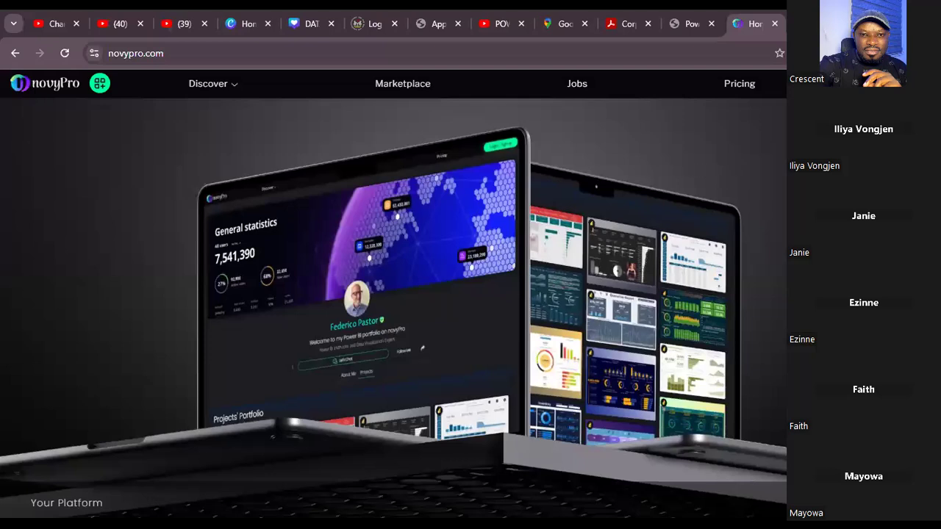
click(682, 25)
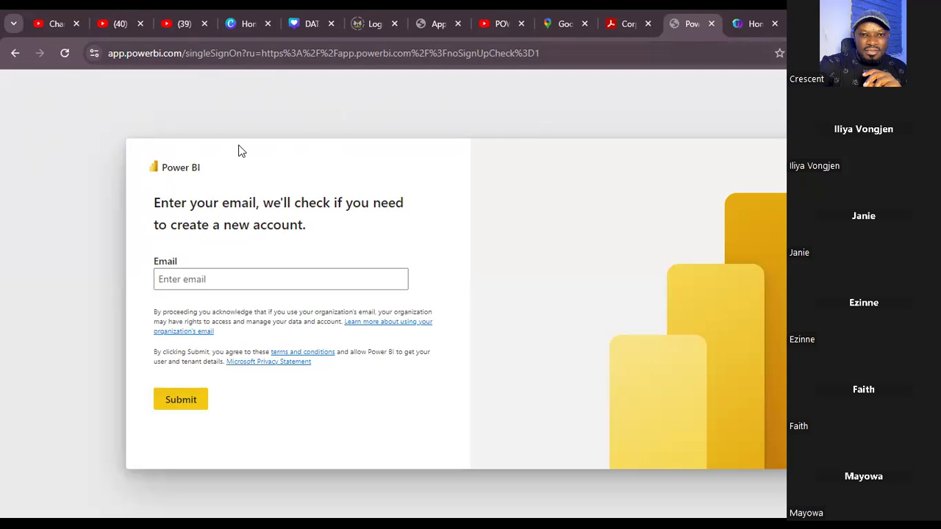
click(742, 25)
click(686, 33)
click(748, 26)
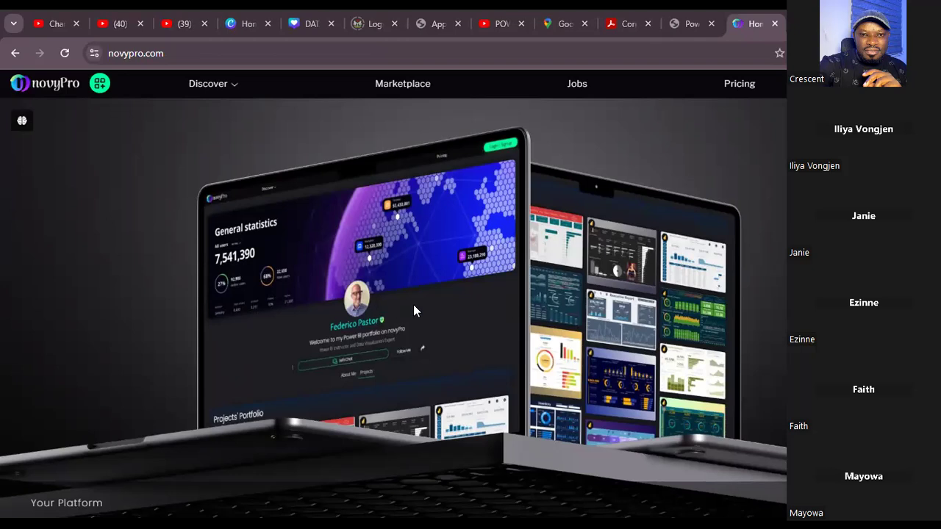
key(alt+Tab)
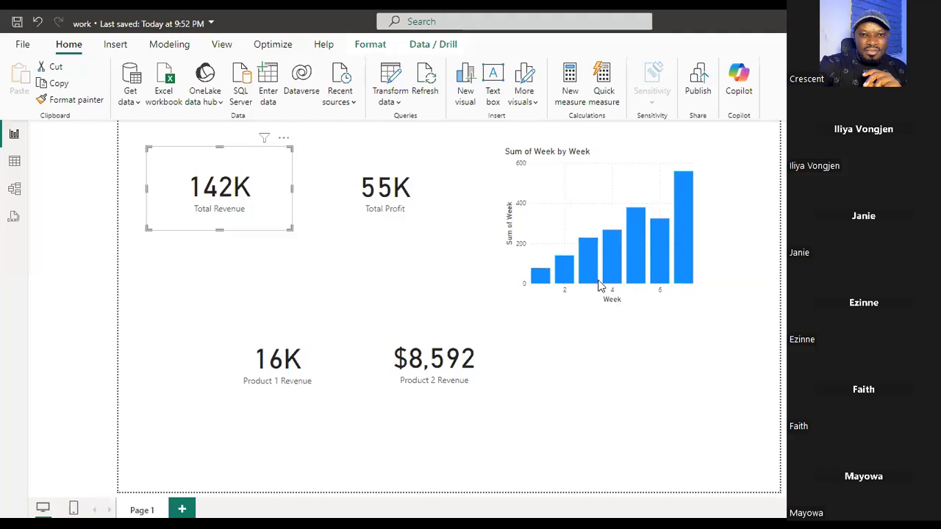